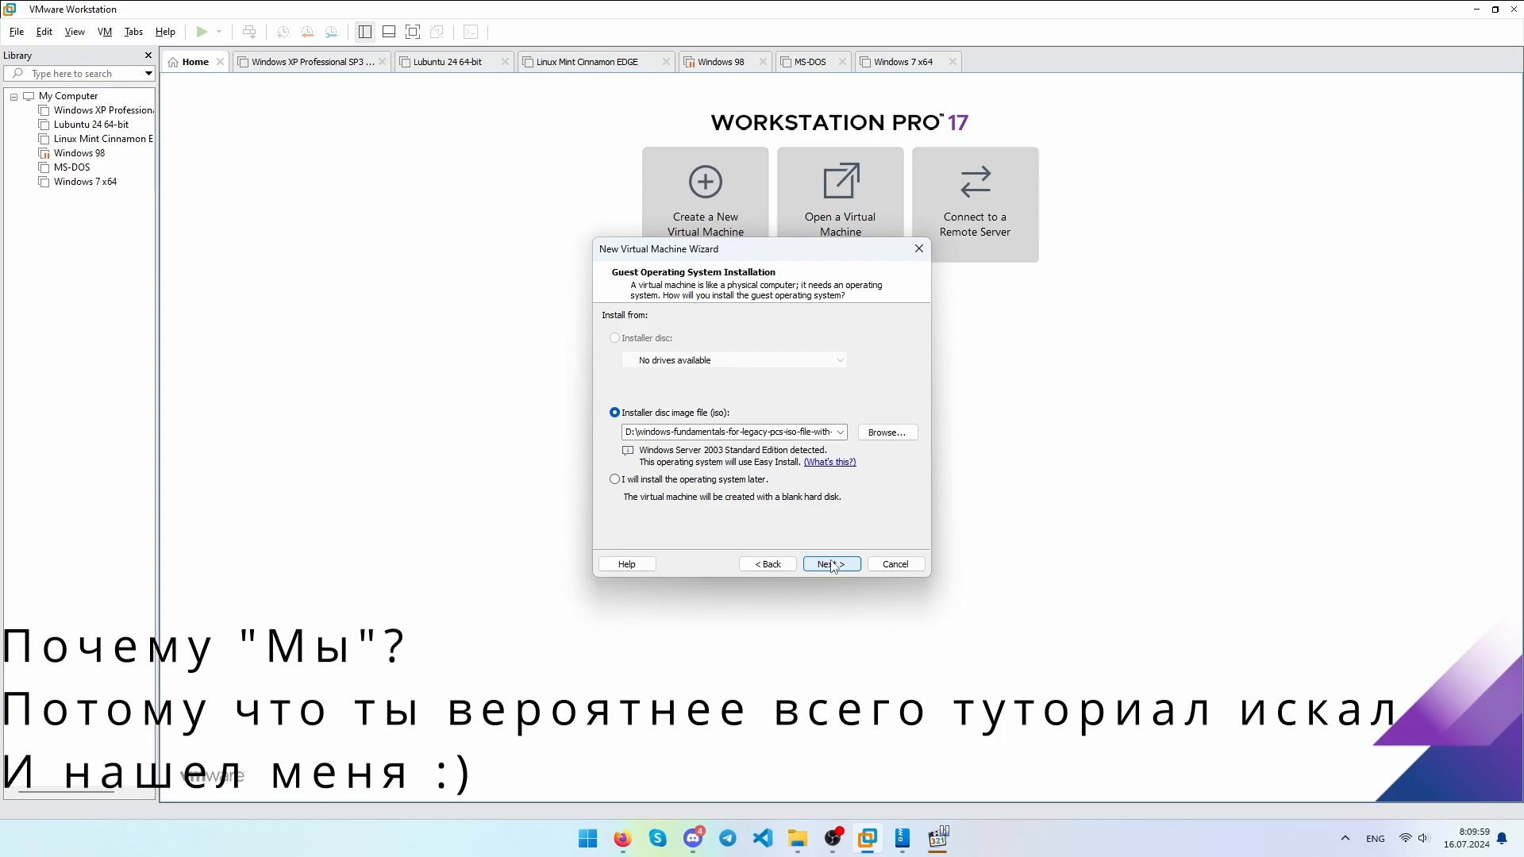
Accept the selected Windows Fundamentals installer ISO and continue past Easy Install without entering a Windows product key.
{"action": "left_click", "coordinate": [831, 564]}
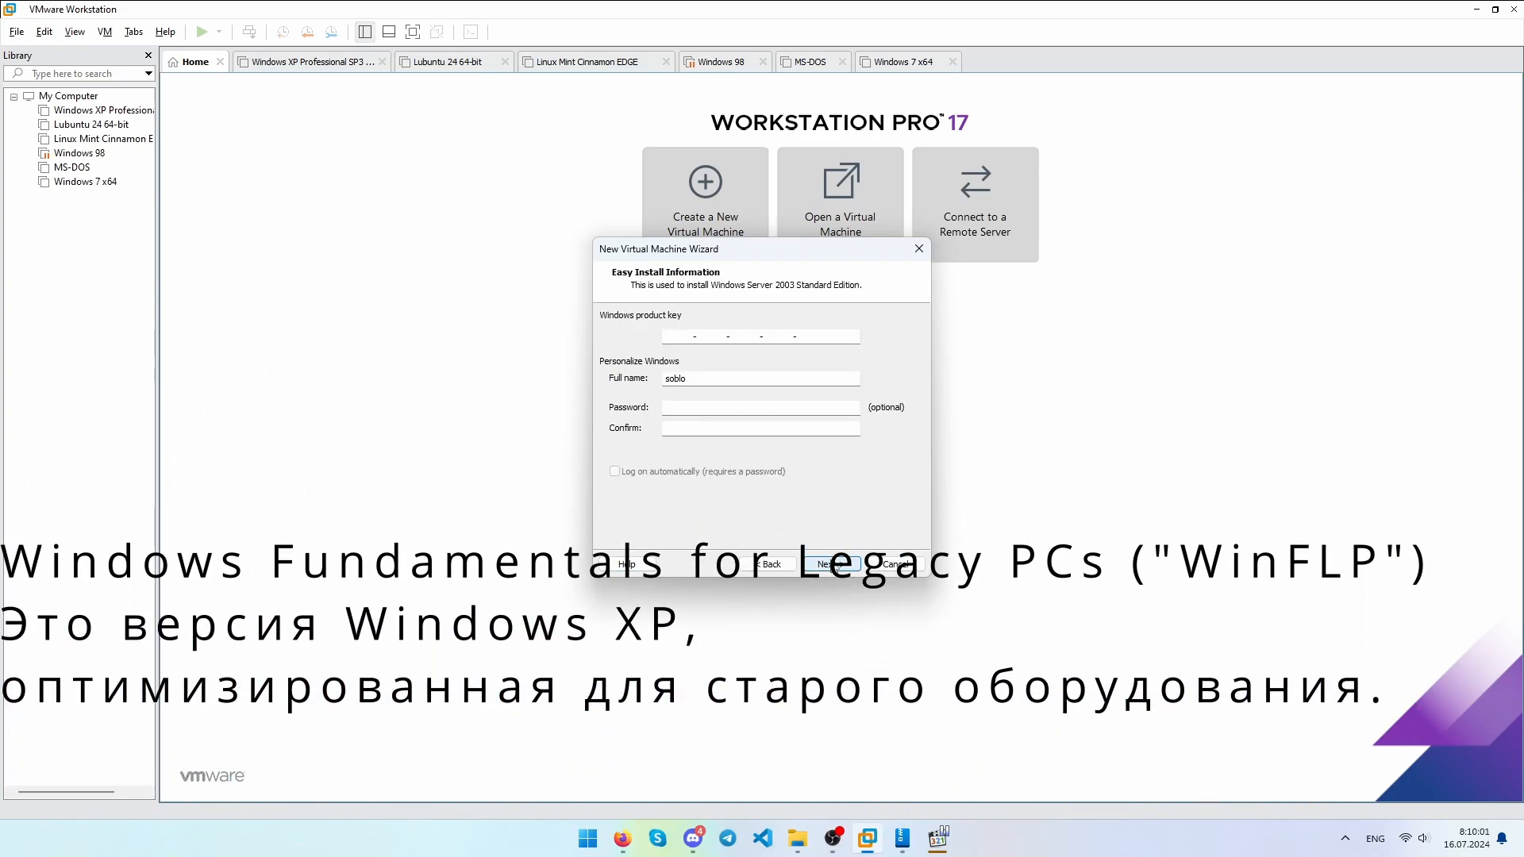
{"action": "left_click", "coordinate": [831, 565]}
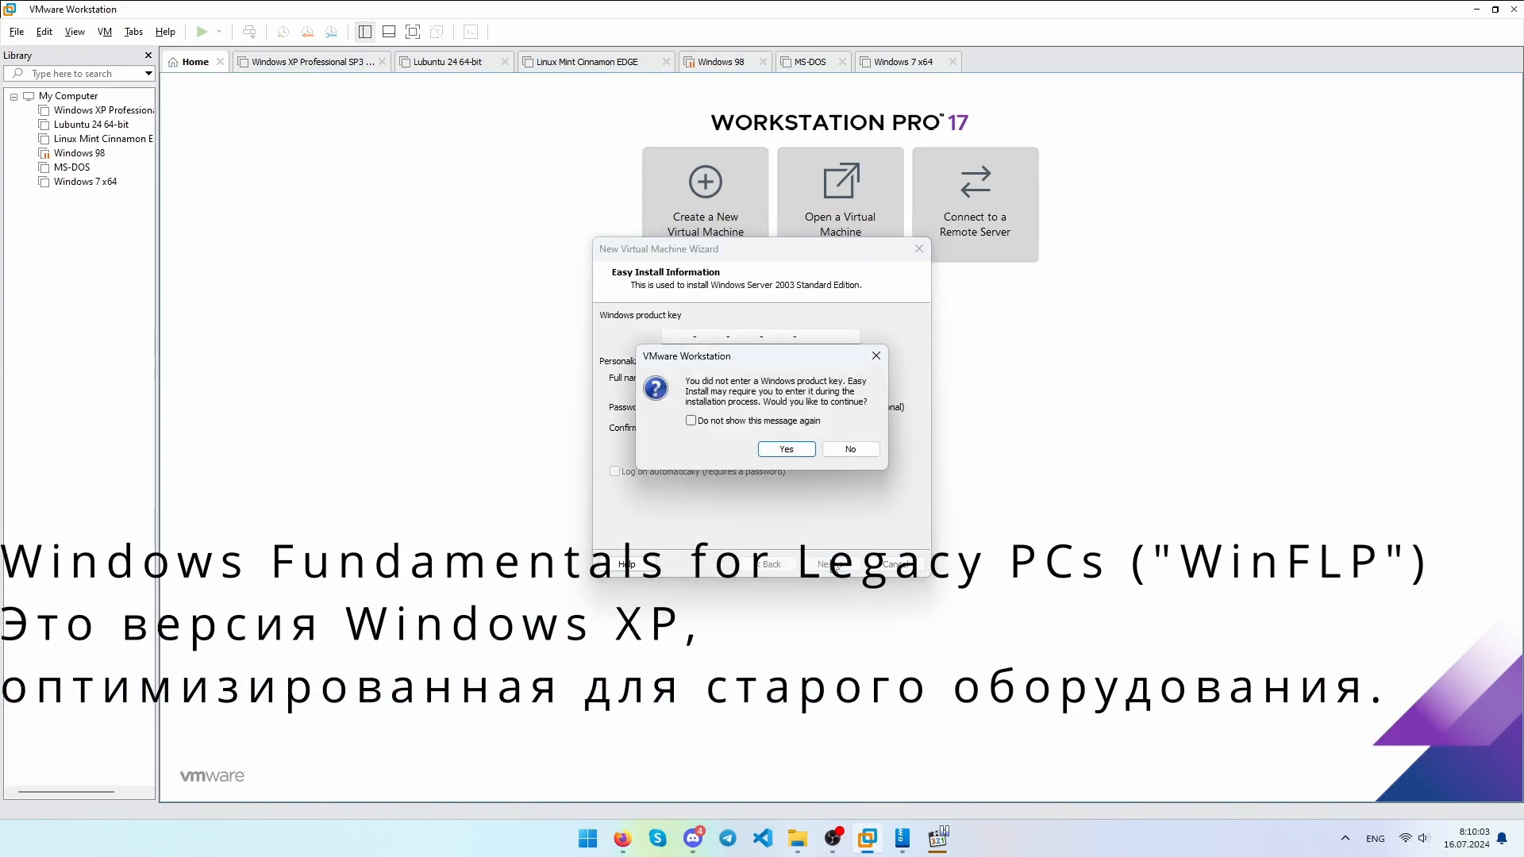
{"action": "left_click", "coordinate": [779, 447]}
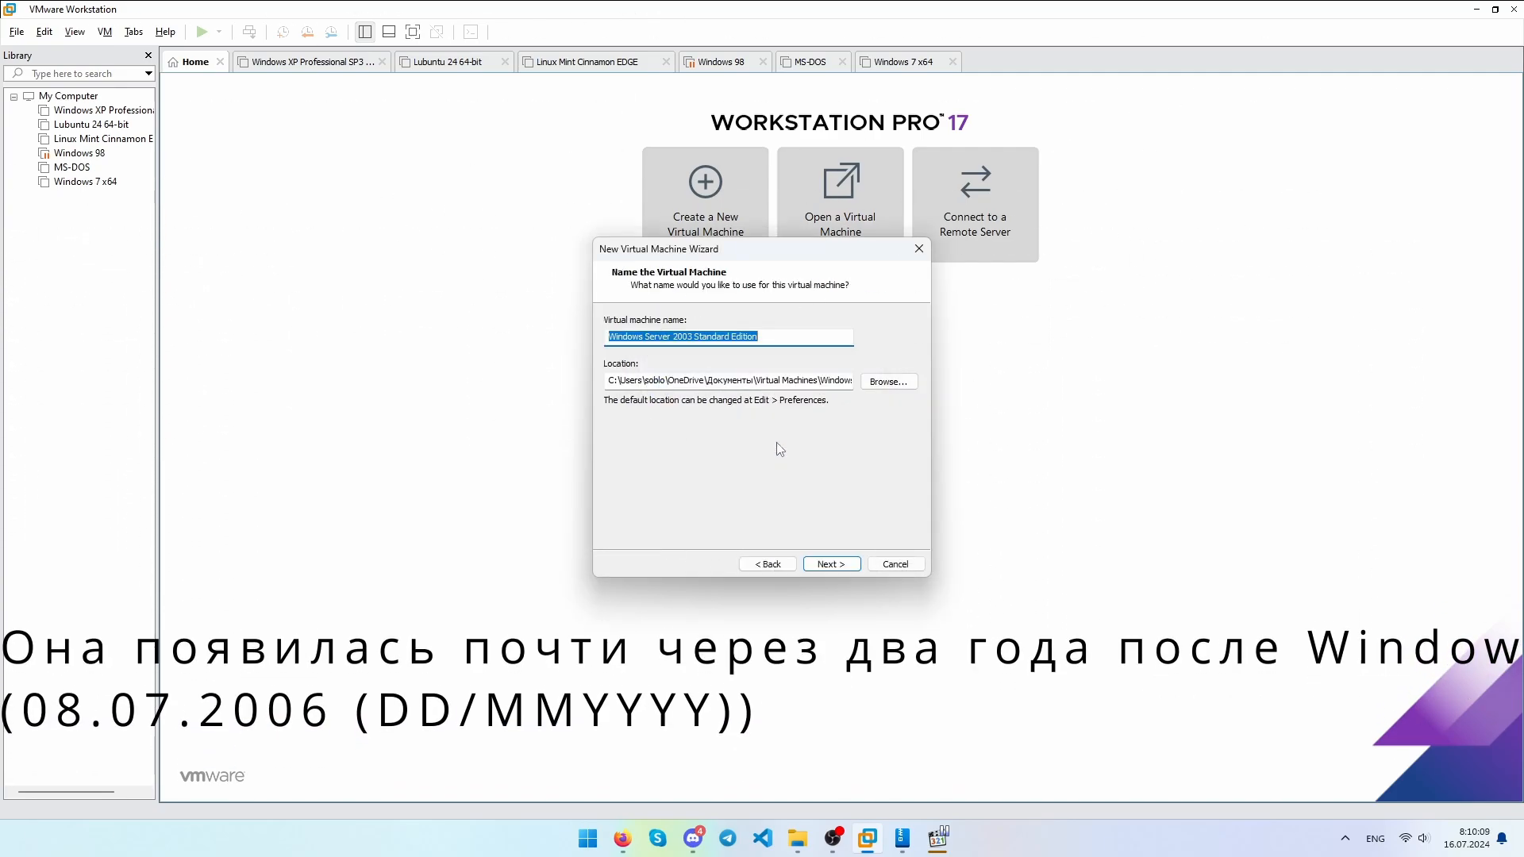
Name the virtual machine "Windows Fundamentals For Legacy PCs".
{"action": "type", "text": "WINdows"}
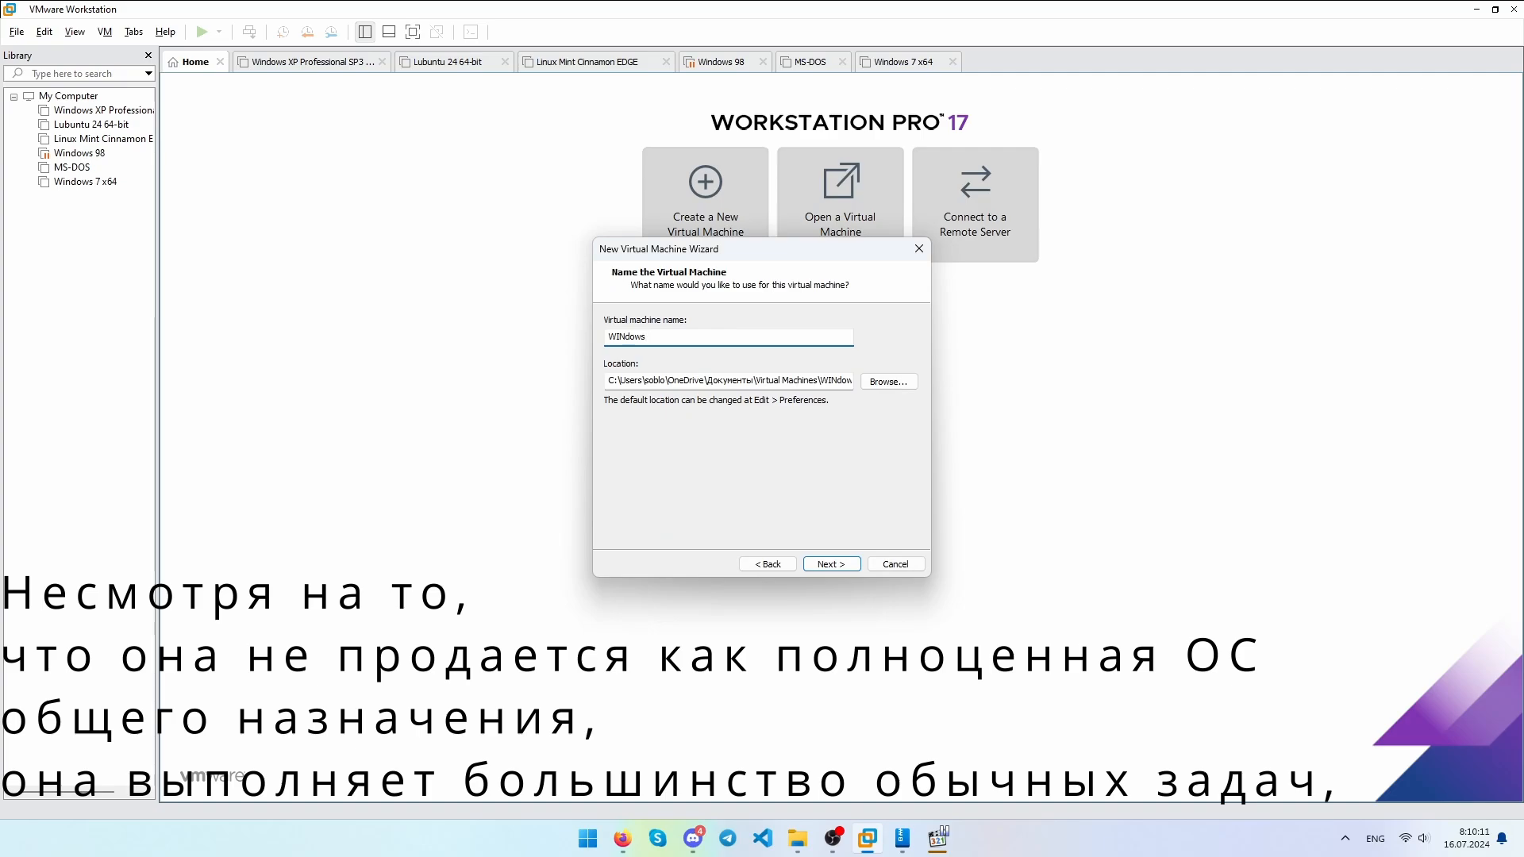
{"action": "key", "text": "ctrl+a"}
{"action": "type", "text": "Windows Fundamentals Fo"}
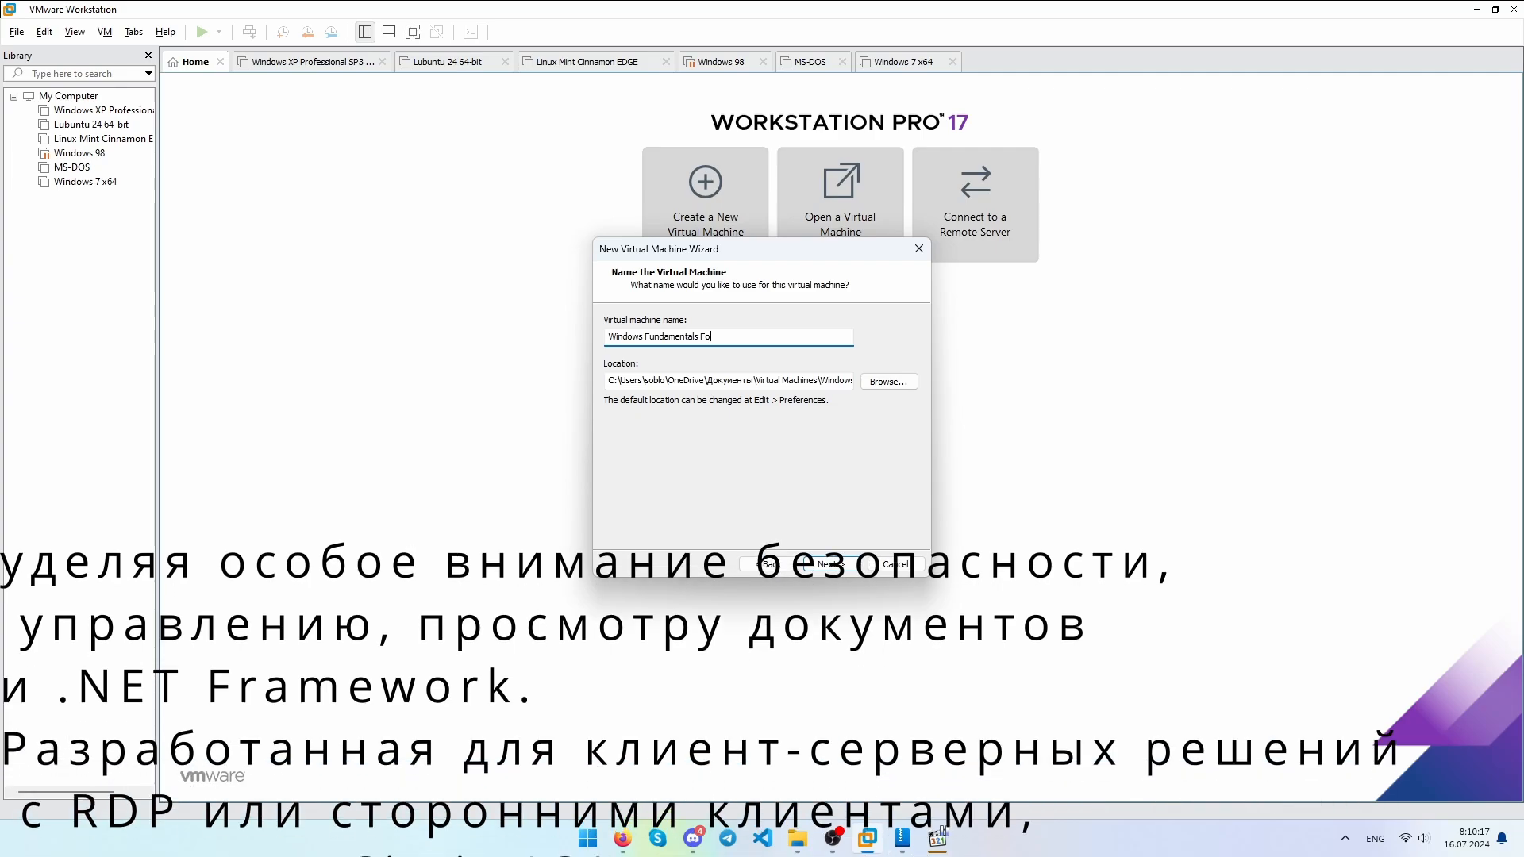
{"action": "type", "text": "r Legacy PCs"}
Set the virtual machine's location to D:\VHD\WinFLP and continue to the processor configuration.
{"action": "left_click", "coordinate": [658, 381]}
{"action": "key", "text": "ctrl+a"}
{"action": "type", "text": "D"}
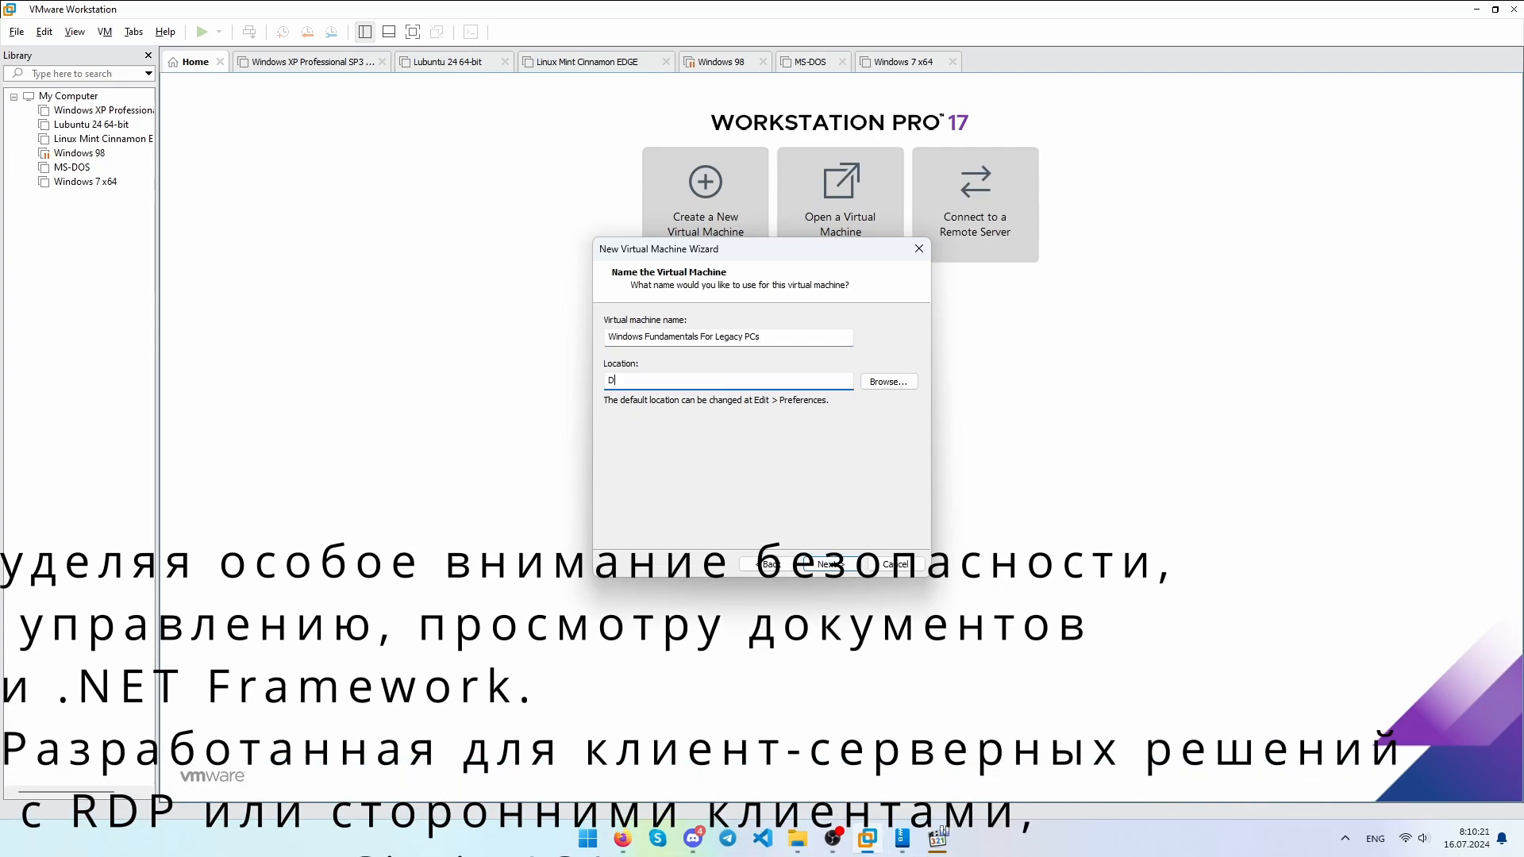
{"action": "type", "text": ":\\VHD"}
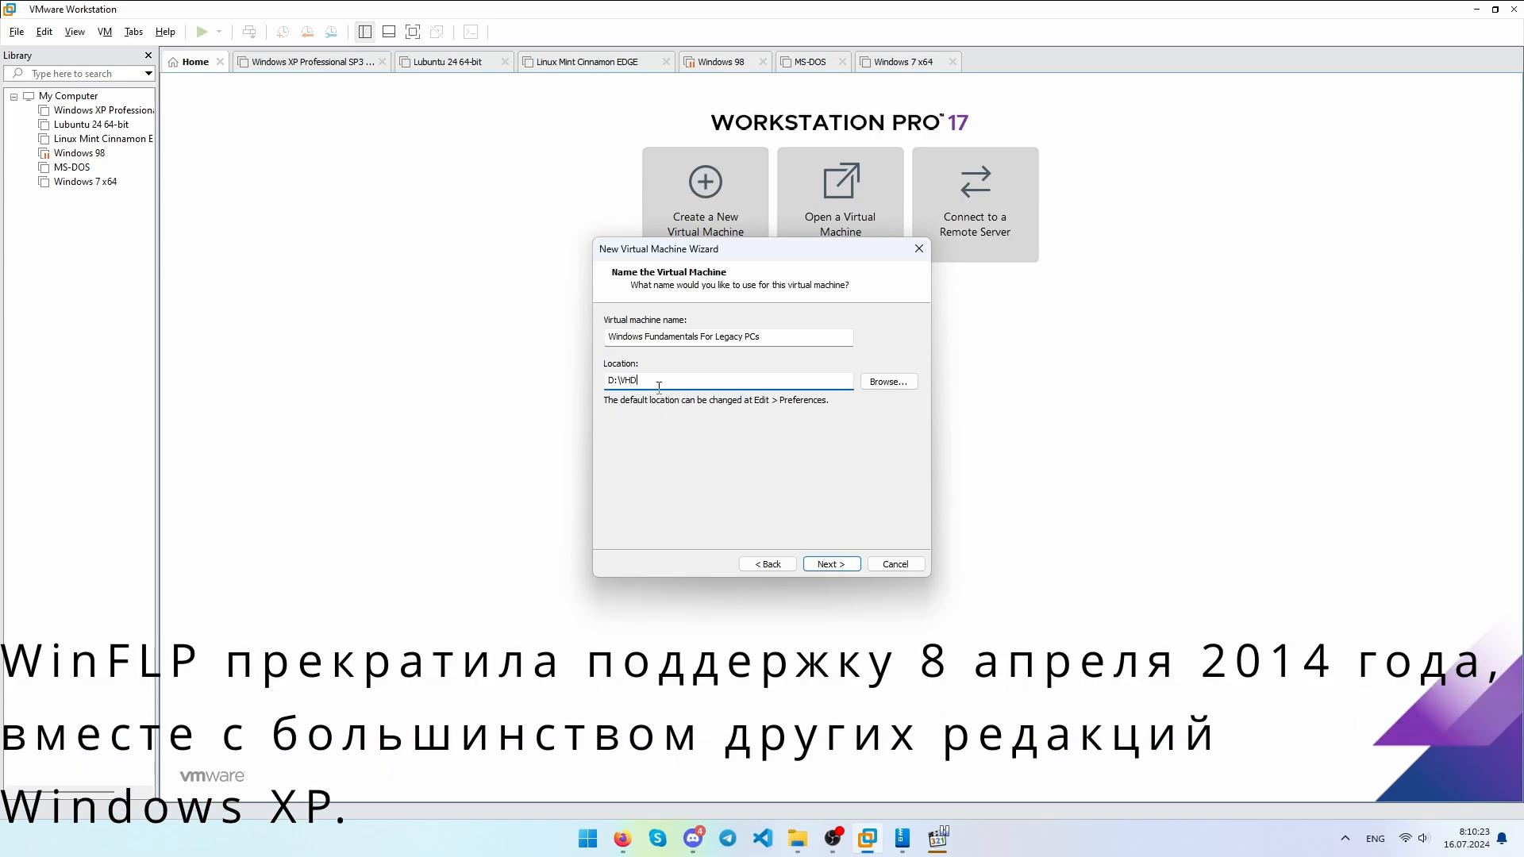
{"action": "type", "text": "\\"}
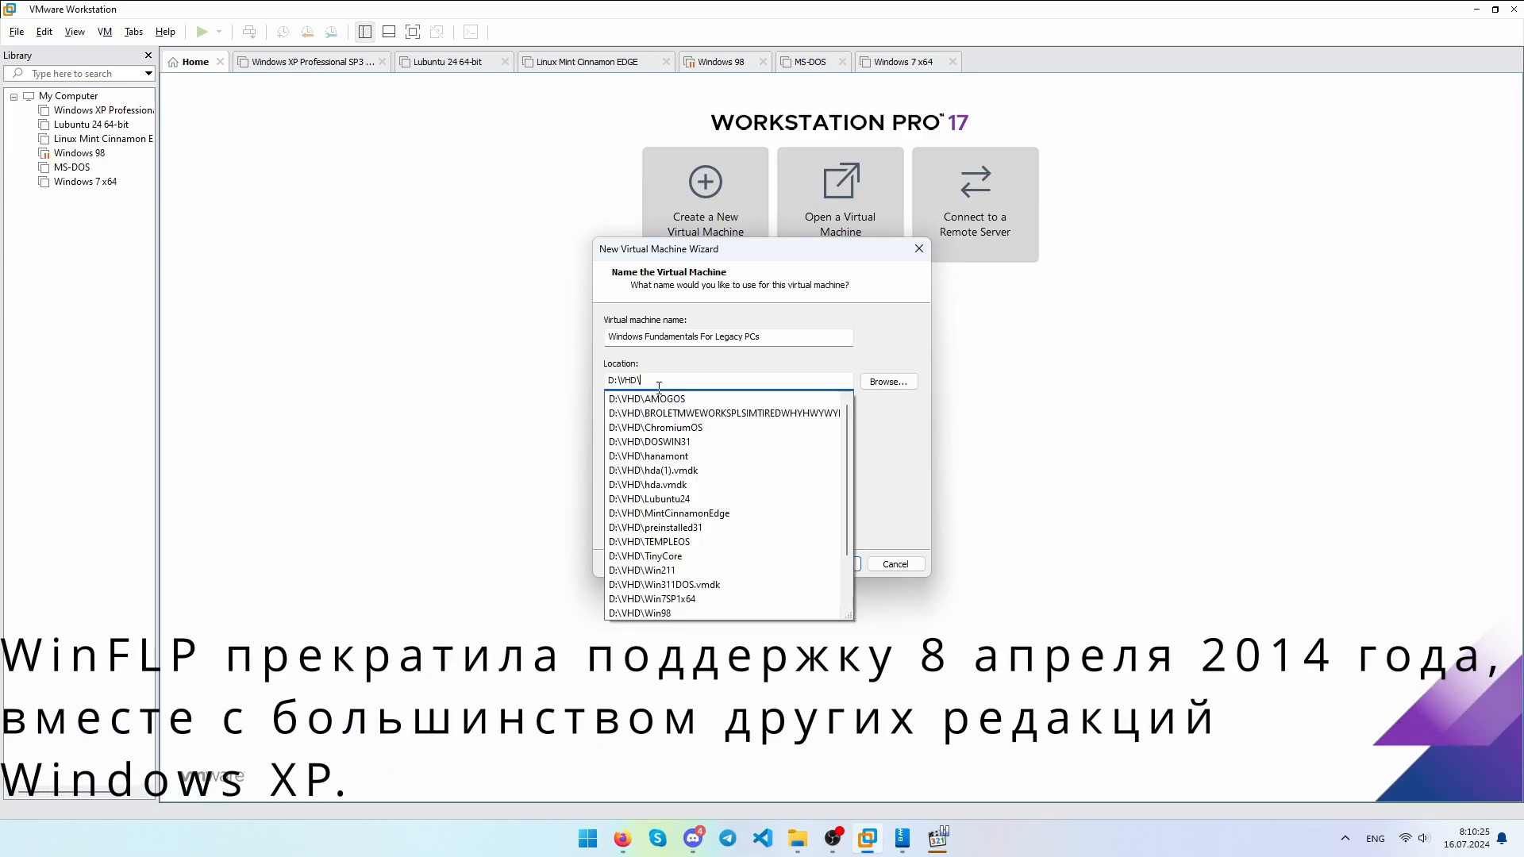
{"action": "type", "text": "WinFLP"}
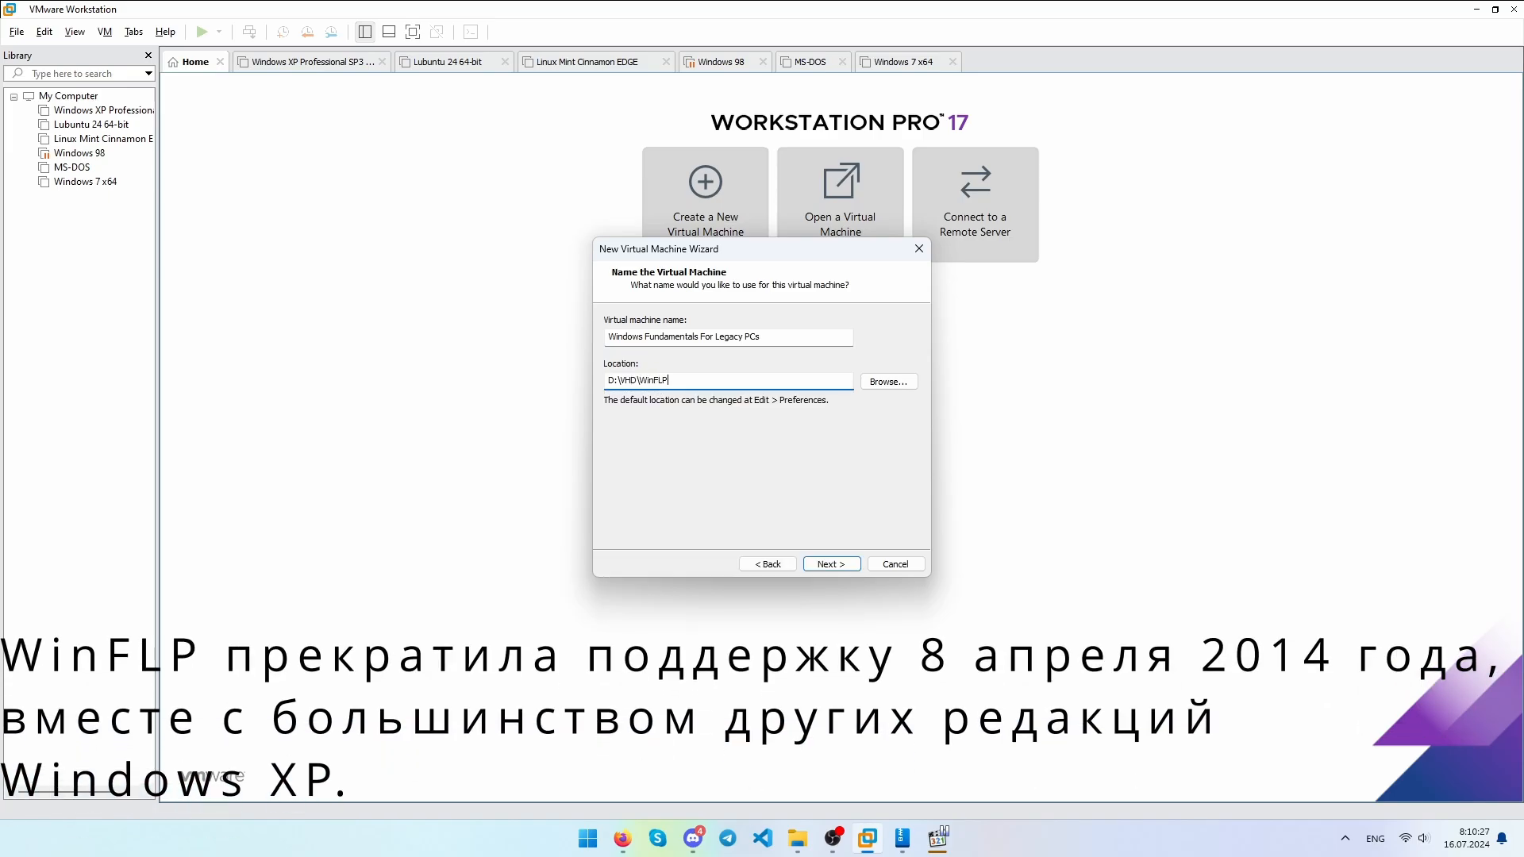
{"action": "left_click", "coordinate": [826, 561]}
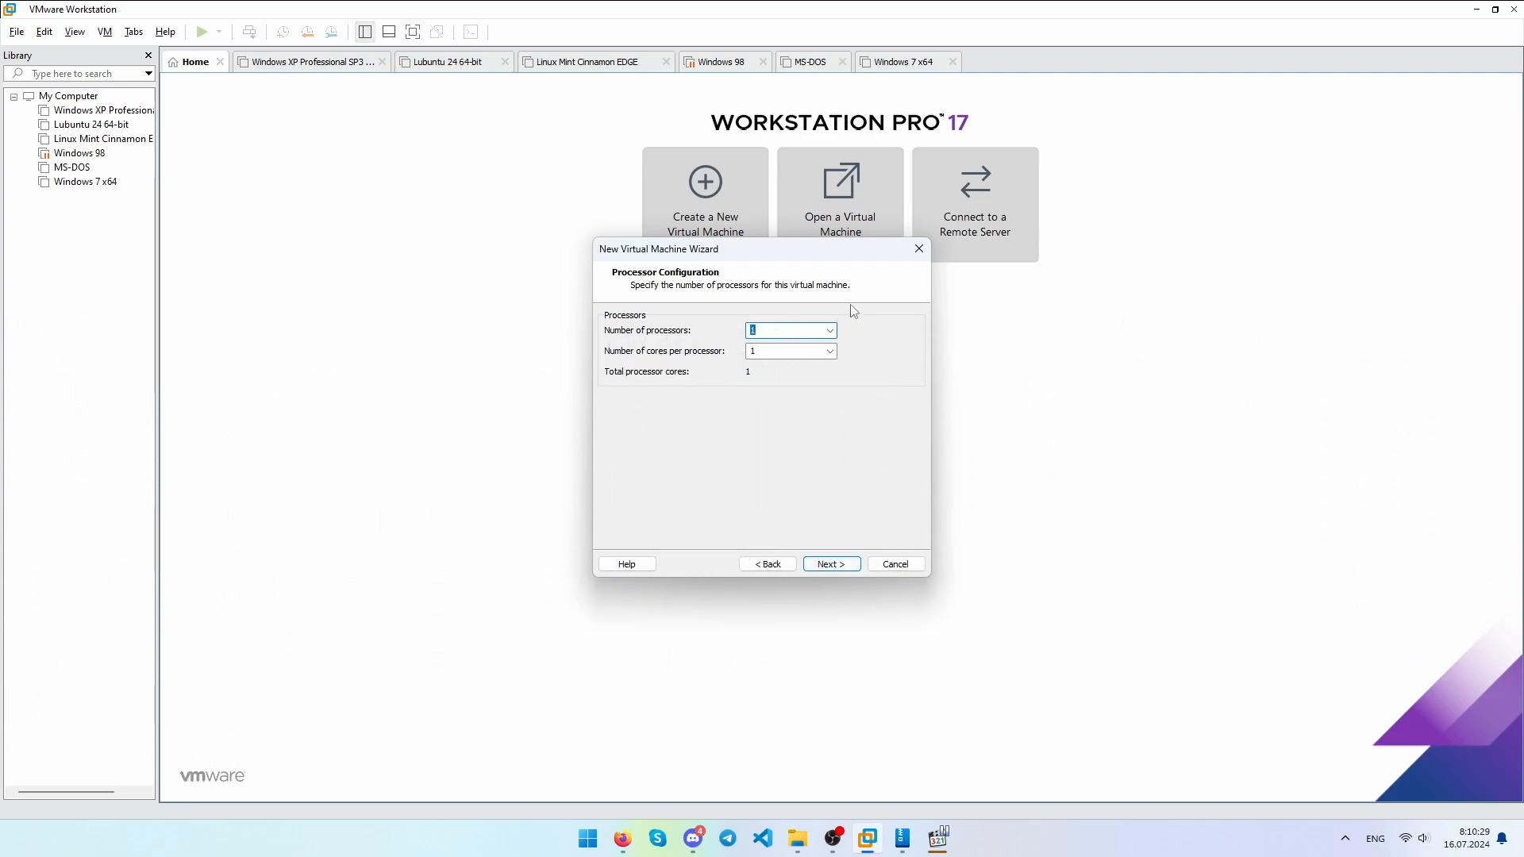
Assign four cores per processor and 3324 MB of memory to the virtual machine.
{"action": "left_click", "coordinate": [829, 350]}
{"action": "left_click", "coordinate": [781, 396]}
{"action": "left_click", "coordinate": [833, 566]}
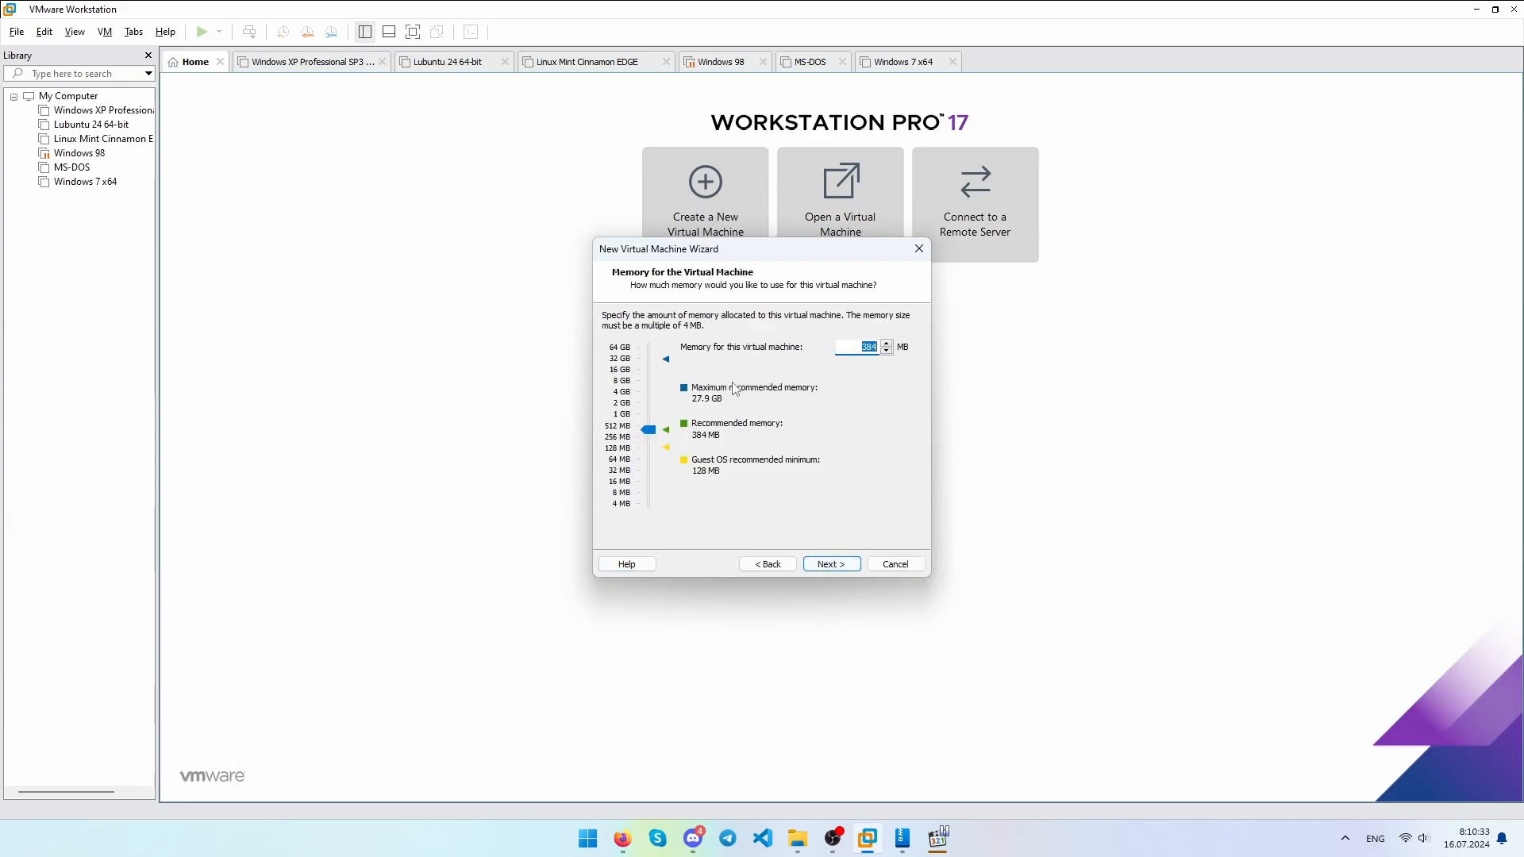
{"action": "left_click_drag", "start_coordinate": [649, 430], "coordinate": [639, 394]}
{"action": "left_click", "coordinate": [828, 565]}
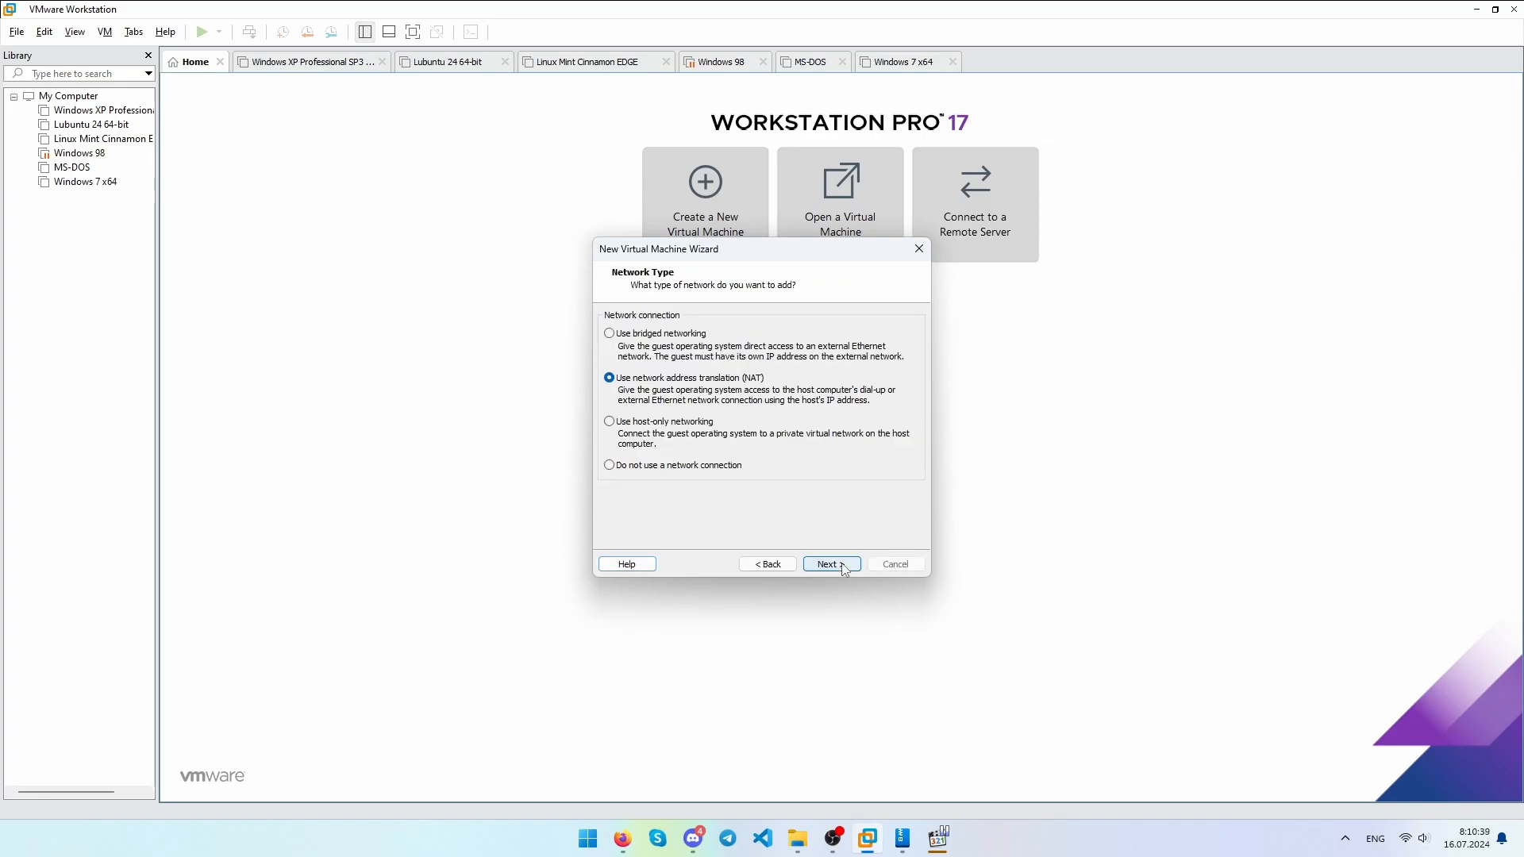
Keep NAT as the network type and choose BusLogic as the SCSI controller.
{"action": "left_click", "coordinate": [828, 565]}
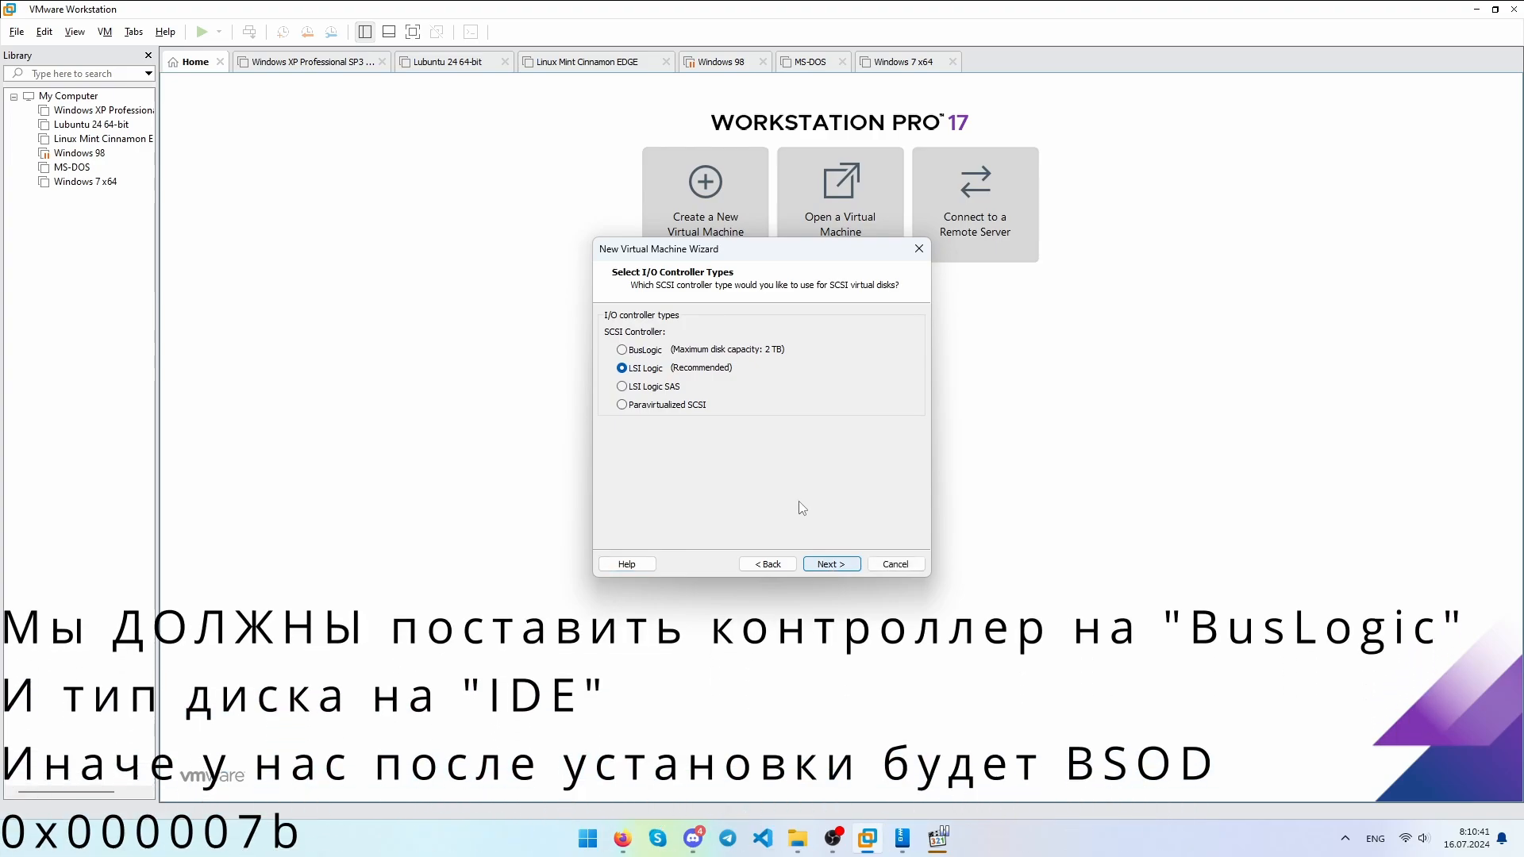
{"action": "left_click", "coordinate": [623, 350]}
{"action": "left_click", "coordinate": [836, 569]}
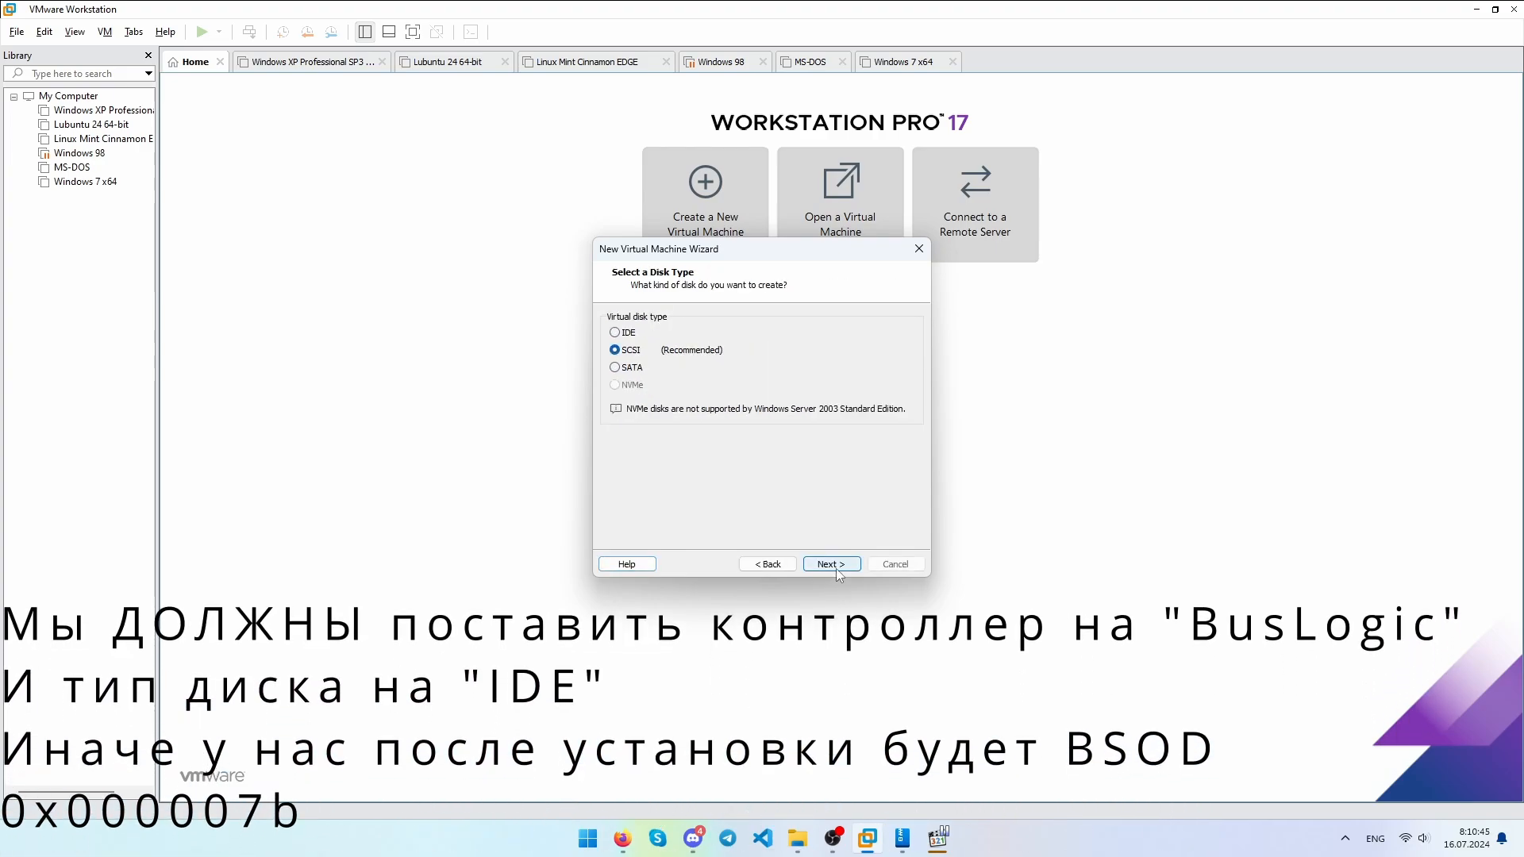
Choose IDE as the virtual disk type and continue to the disk capacity settings.
{"action": "left_click", "coordinate": [616, 334]}
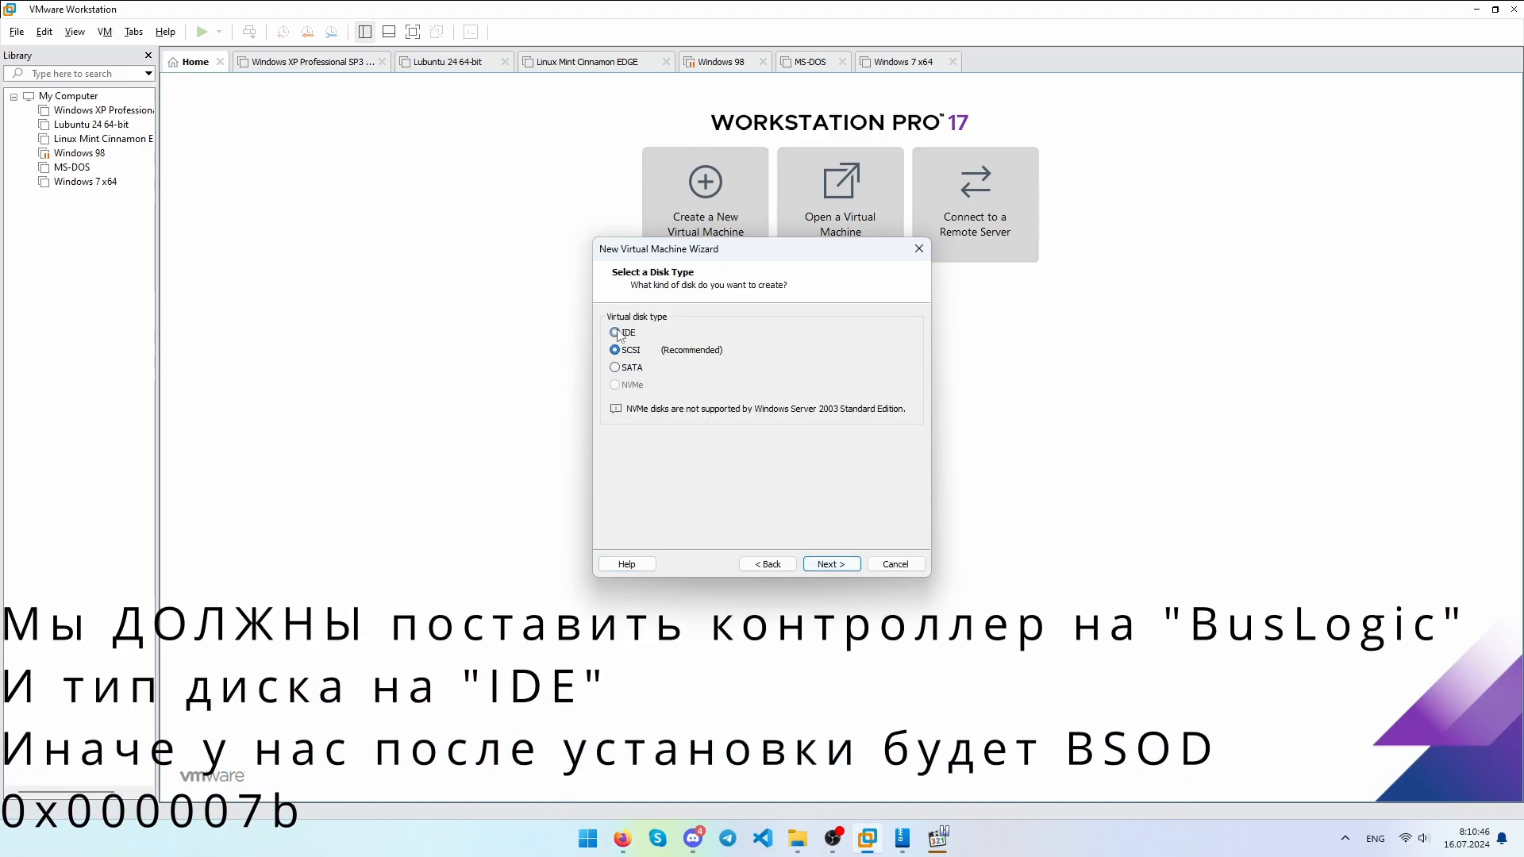
{"action": "left_click", "coordinate": [829, 564]}
{"action": "left_click", "coordinate": [831, 565]}
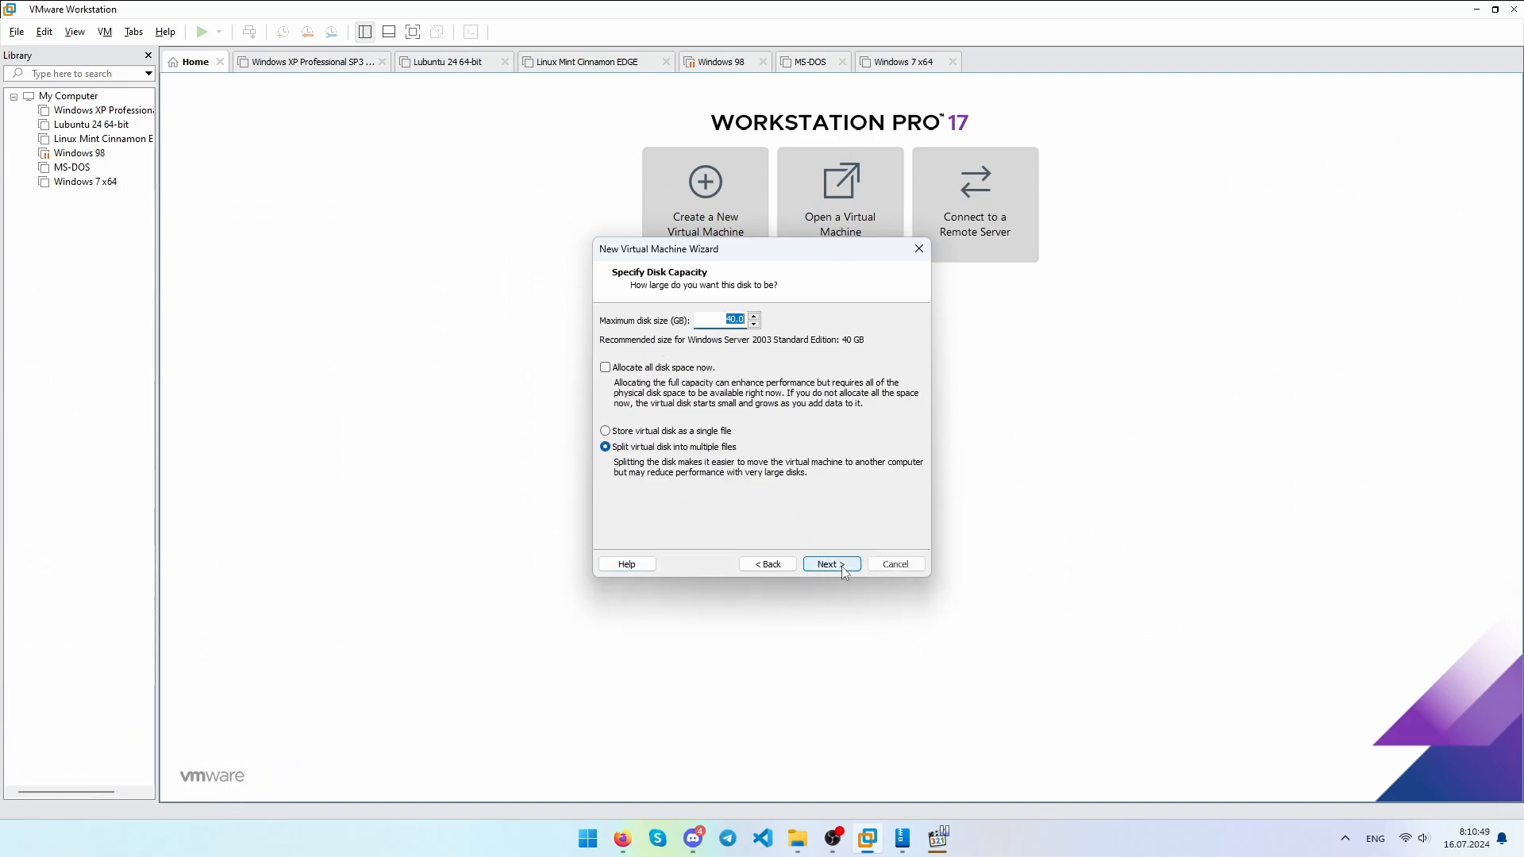
Set the maximum disk size to 64 GB, stored as a single file under the default disk file name.
{"action": "type", "text": "64"}
{"action": "left_click", "coordinate": [687, 434]}
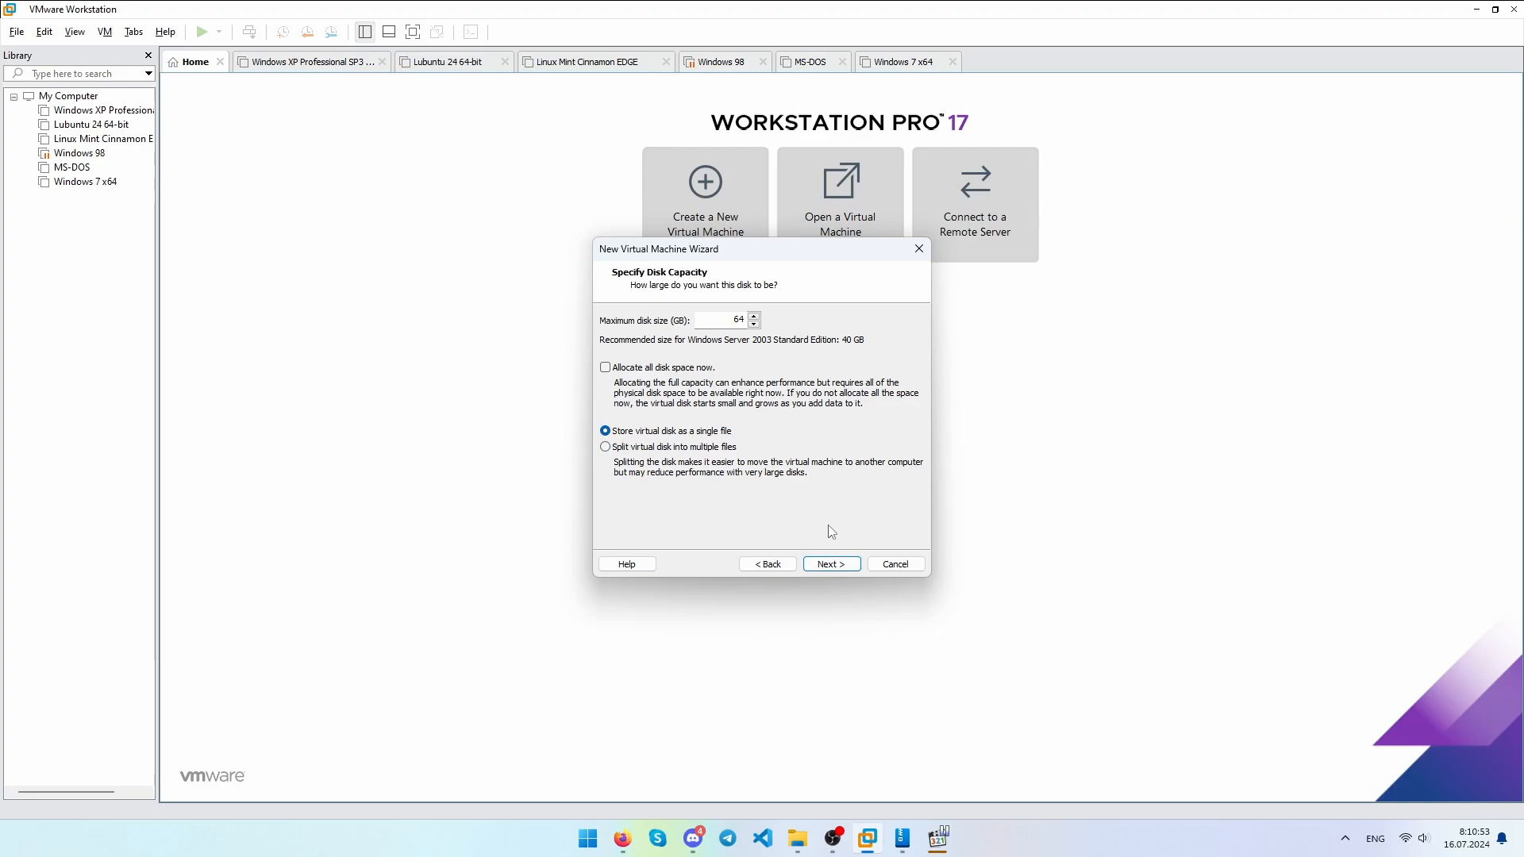
{"action": "left_click", "coordinate": [830, 564]}
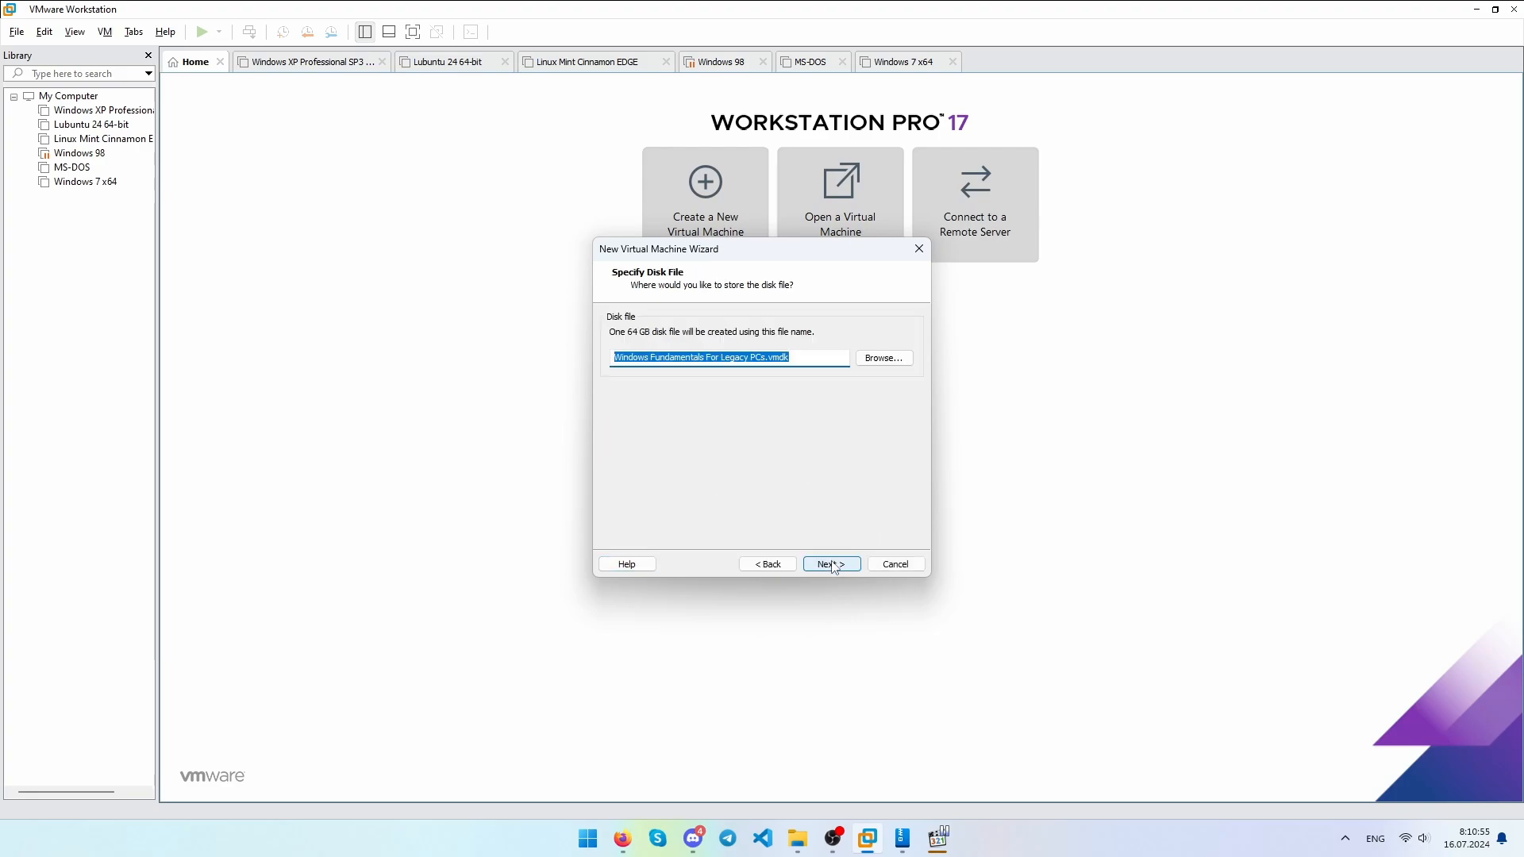
{"action": "left_click", "coordinate": [830, 564]}
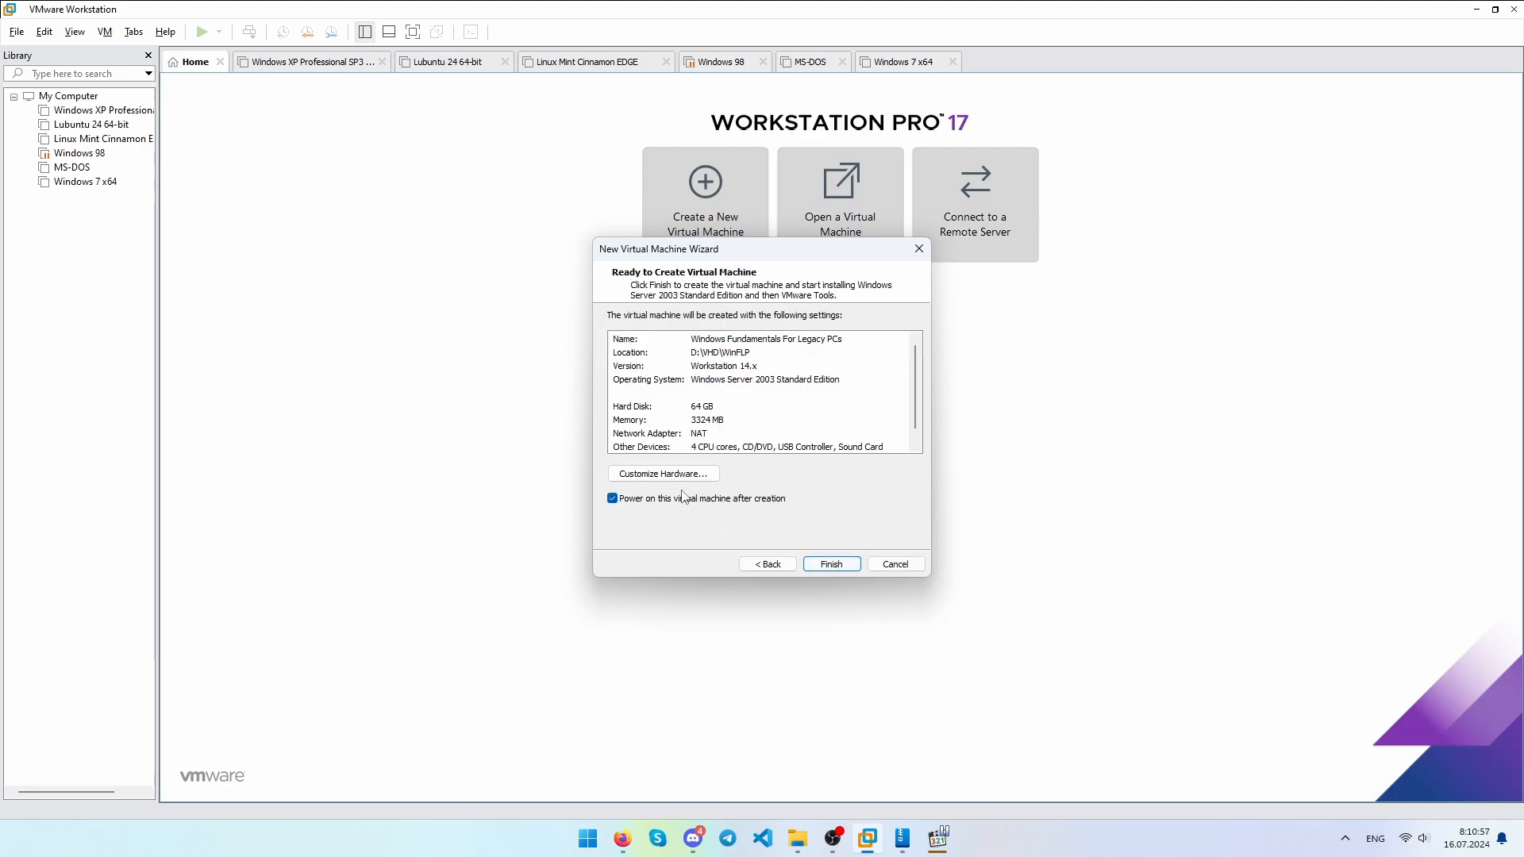
Create and power on the virtual machine, and disconnect its floppy drive to bypass the automatic installation.
{"action": "left_click", "coordinate": [829, 565]}
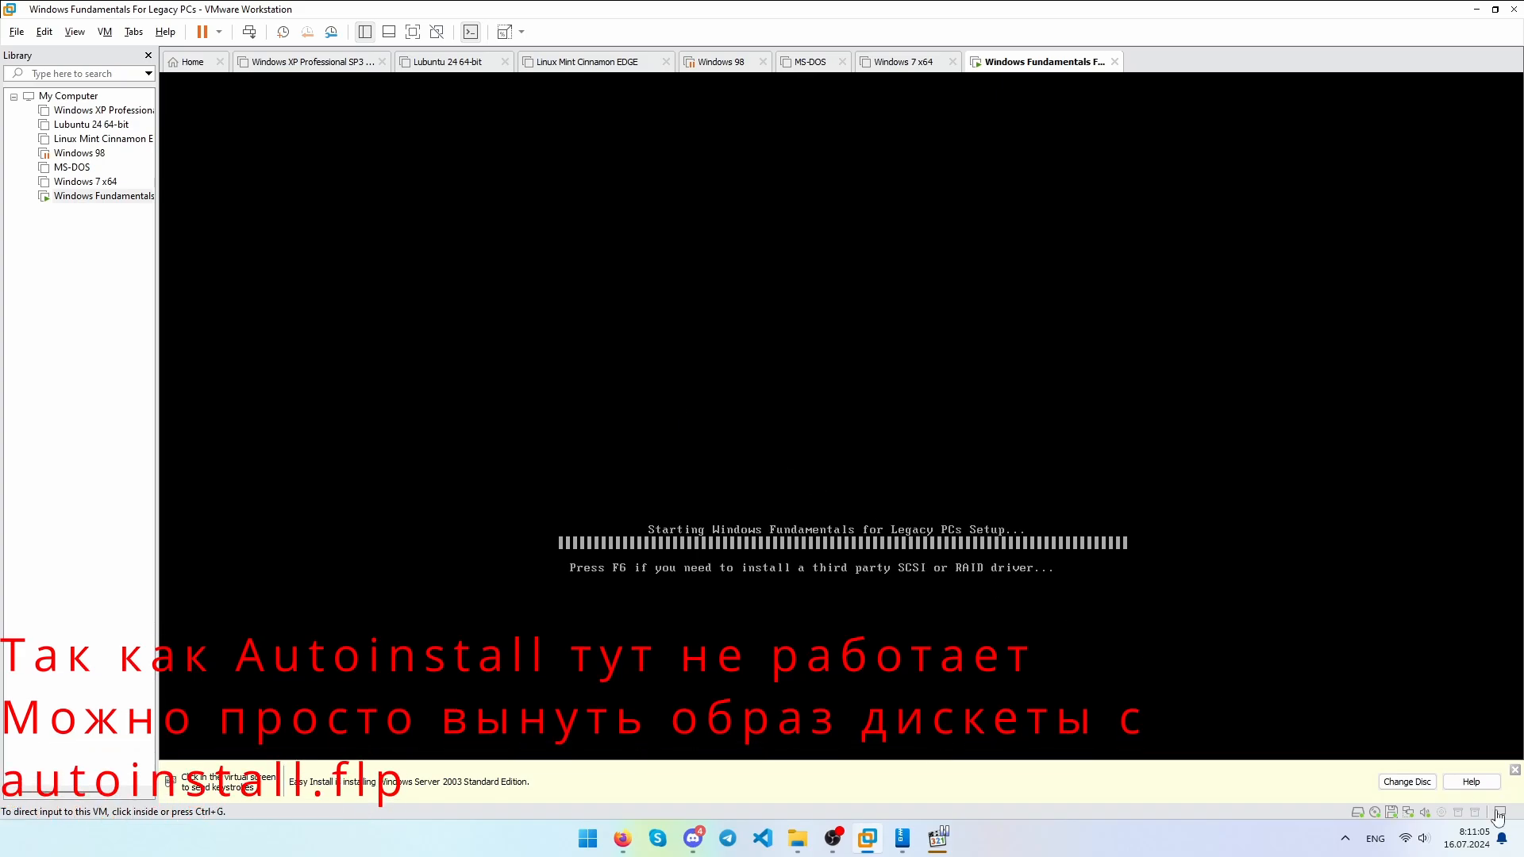
{"action": "left_click", "coordinate": [1392, 817]}
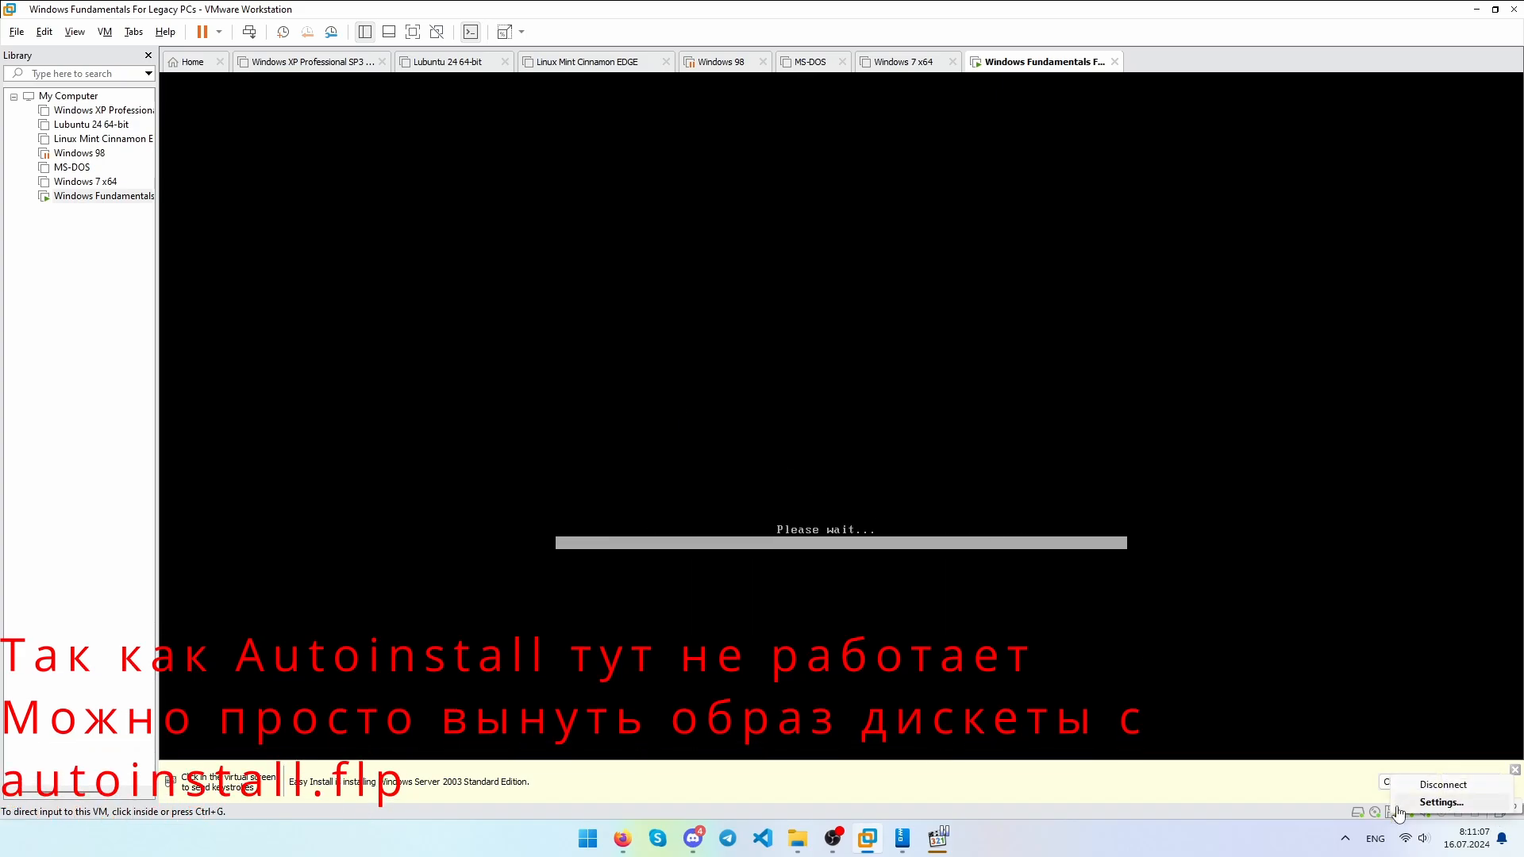
{"action": "left_click", "coordinate": [1414, 787]}
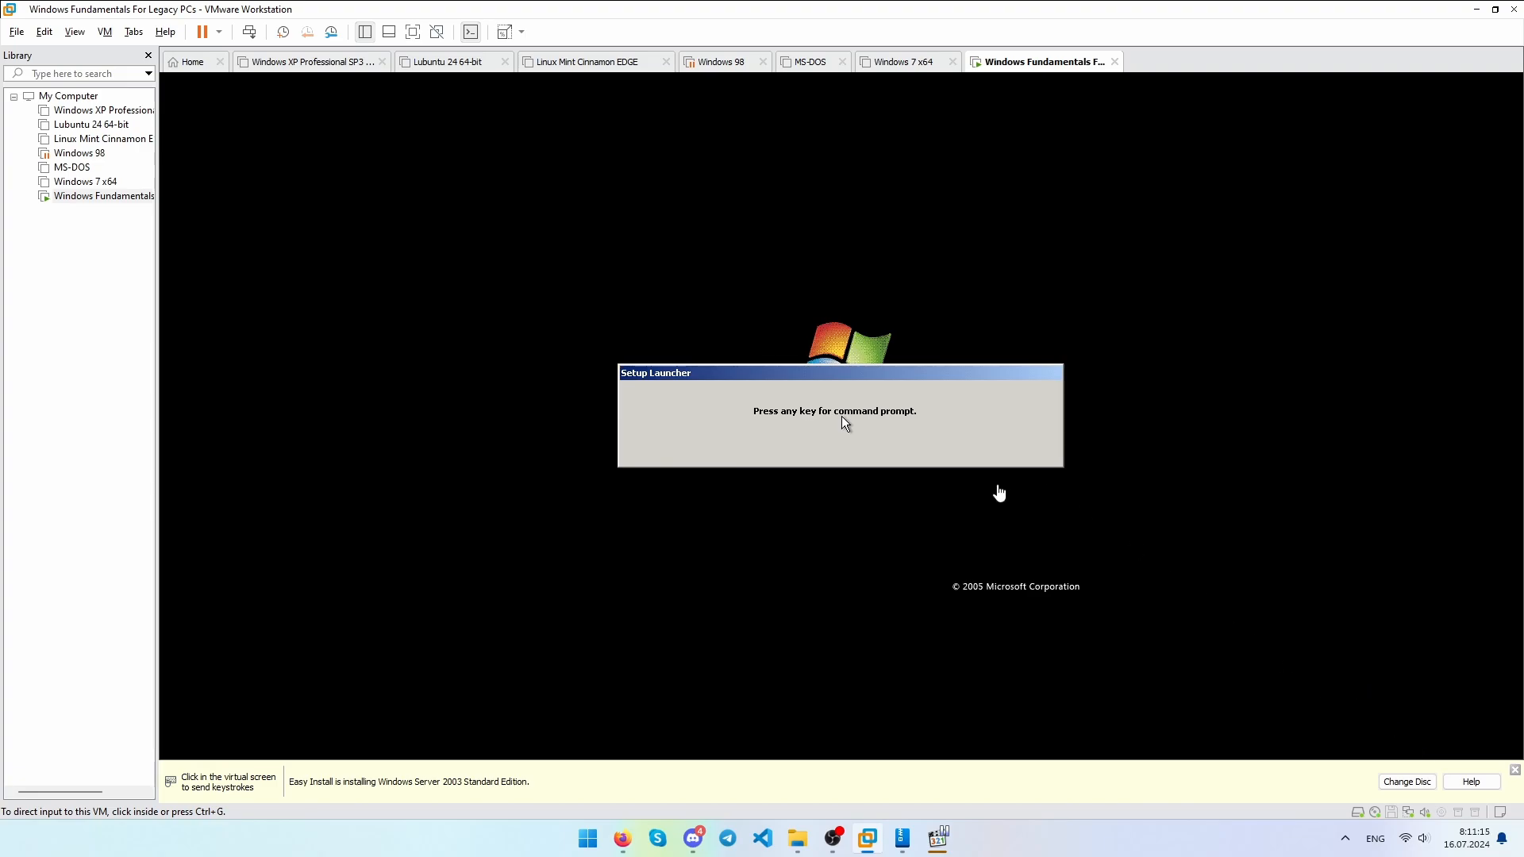
Accept the license agreement in the guest's setup wizard and proceed with setting up Windows in Interactive Mode.
{"action": "left_click", "coordinate": [998, 492]}
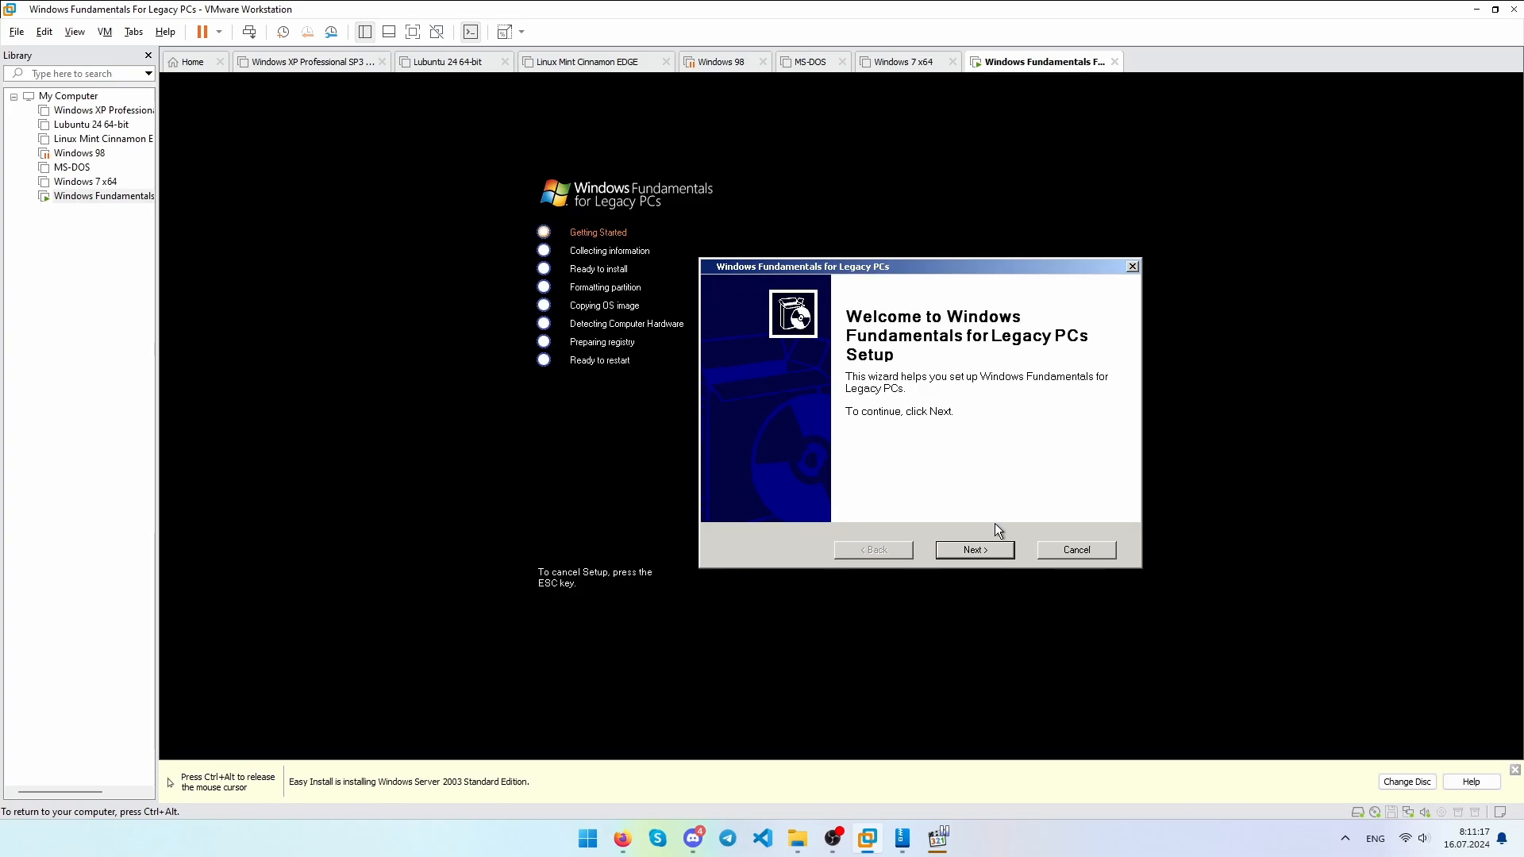
{"action": "left_click", "coordinate": [989, 549]}
{"action": "left_click", "coordinate": [803, 487]}
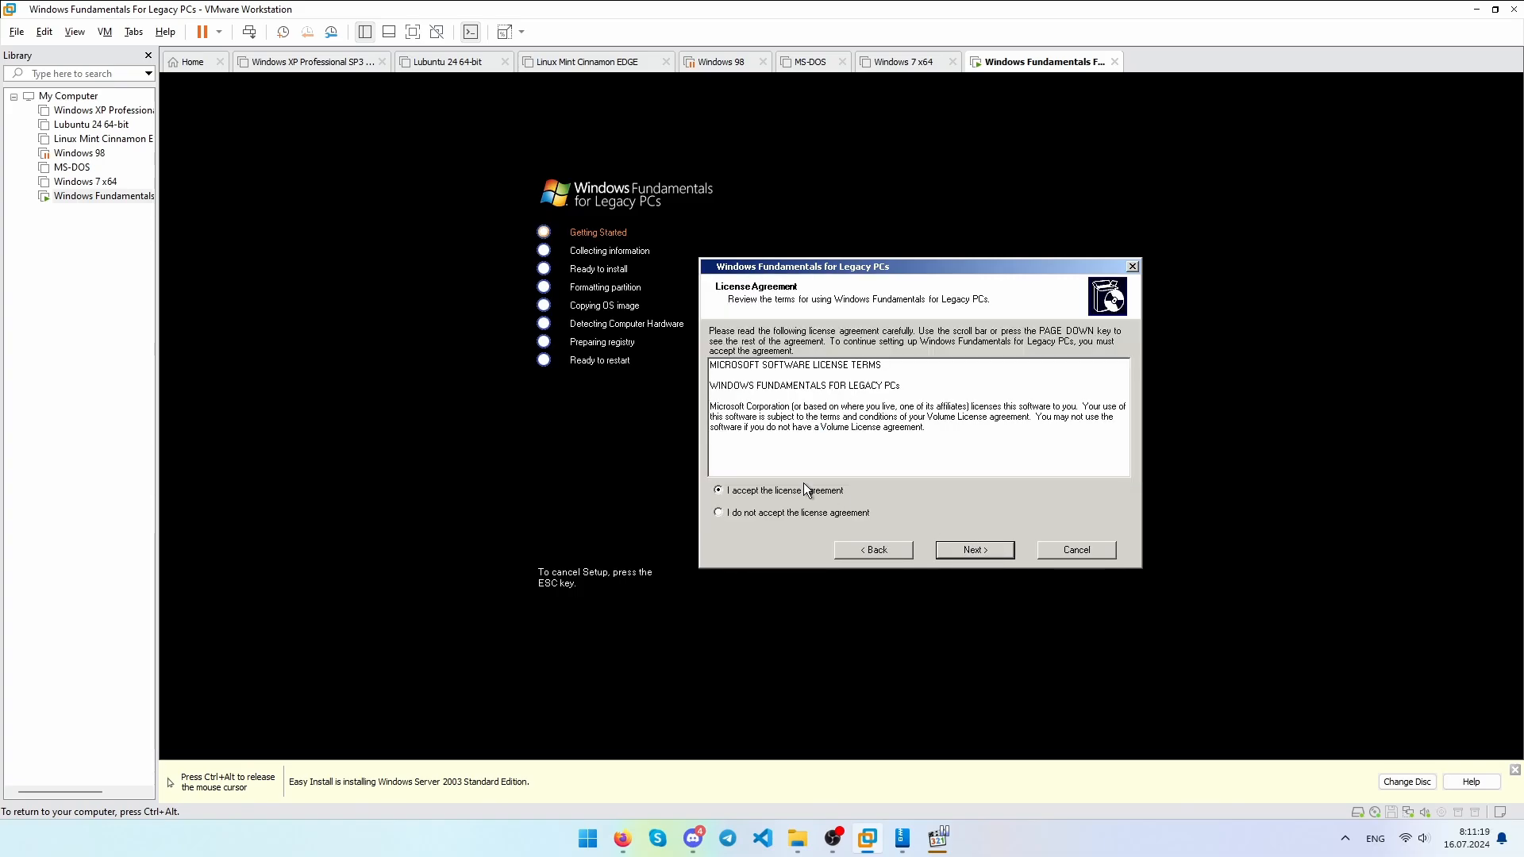
{"action": "left_click", "coordinate": [954, 551]}
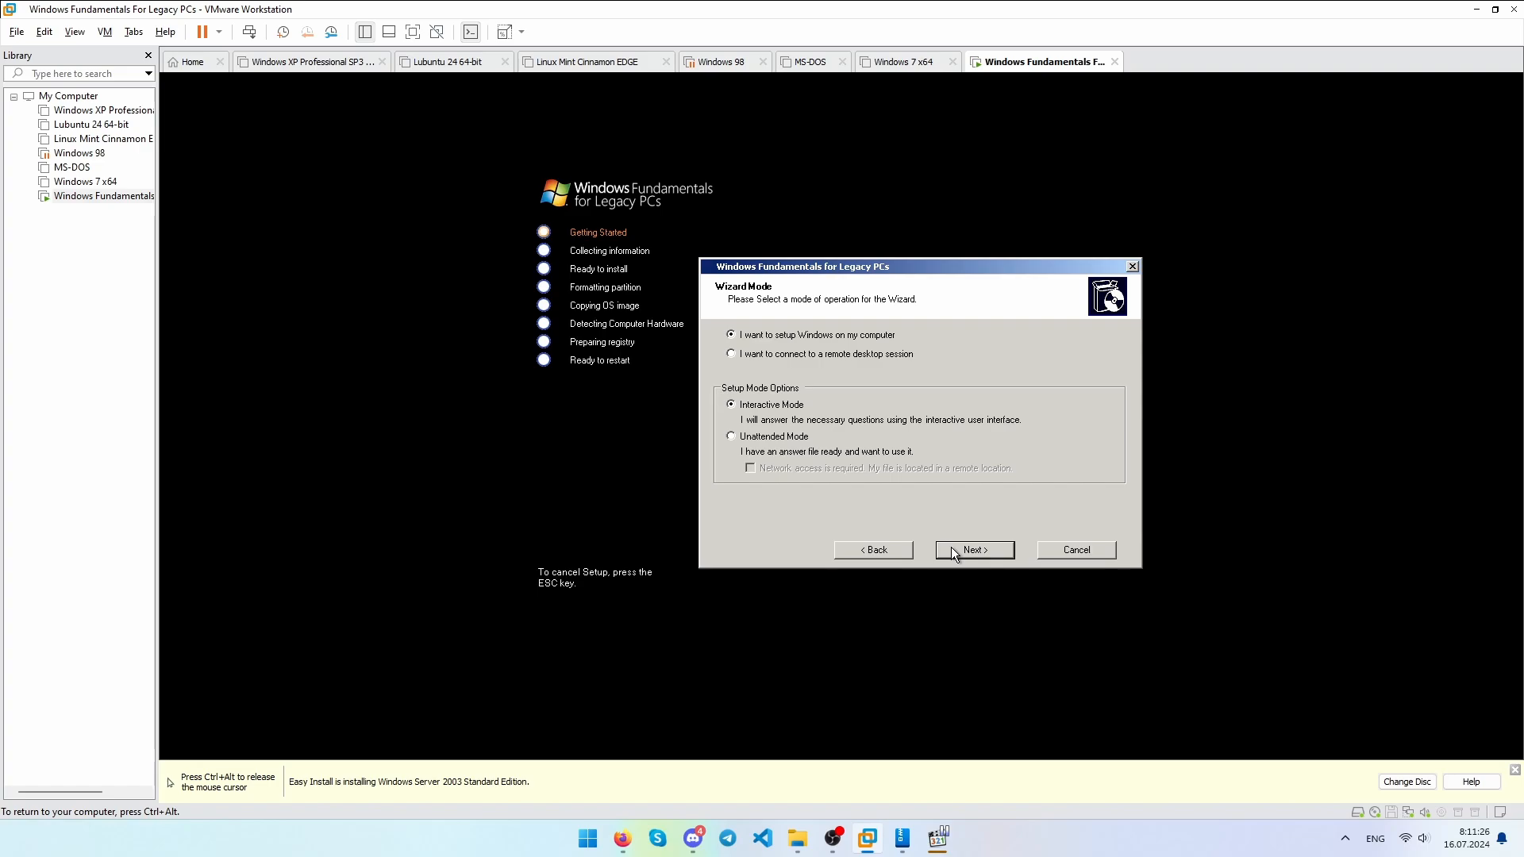
{"action": "left_click", "coordinate": [952, 549]}
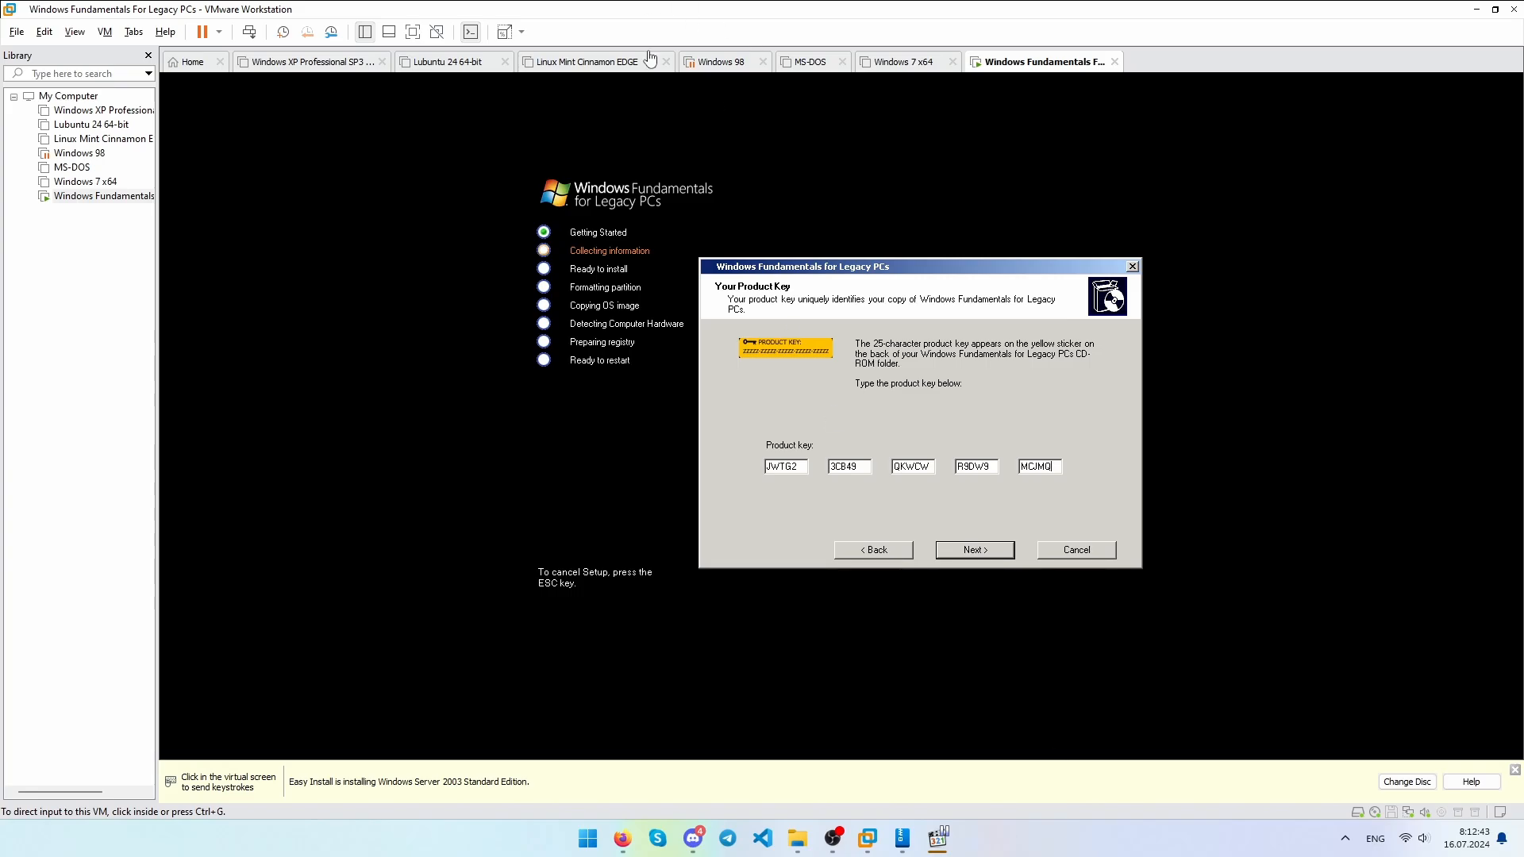
Turn on Keep Aspect Ratio Stretch for the guest display and submit the filled-in product key.
{"action": "left_click", "coordinate": [520, 31]}
{"action": "left_click", "coordinate": [611, 54]}
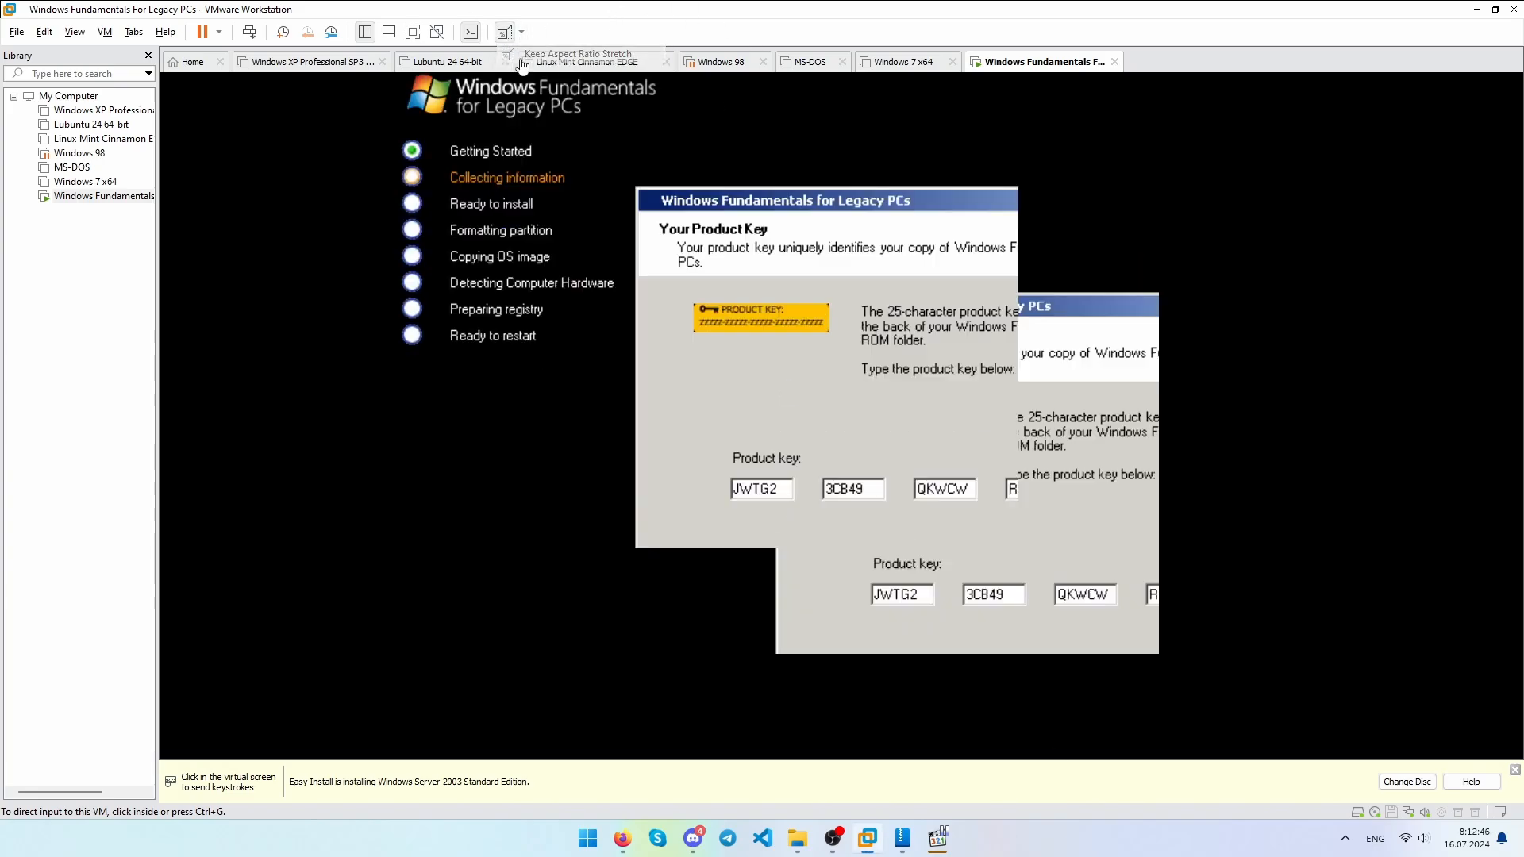
{"action": "left_click", "coordinate": [1024, 610]}
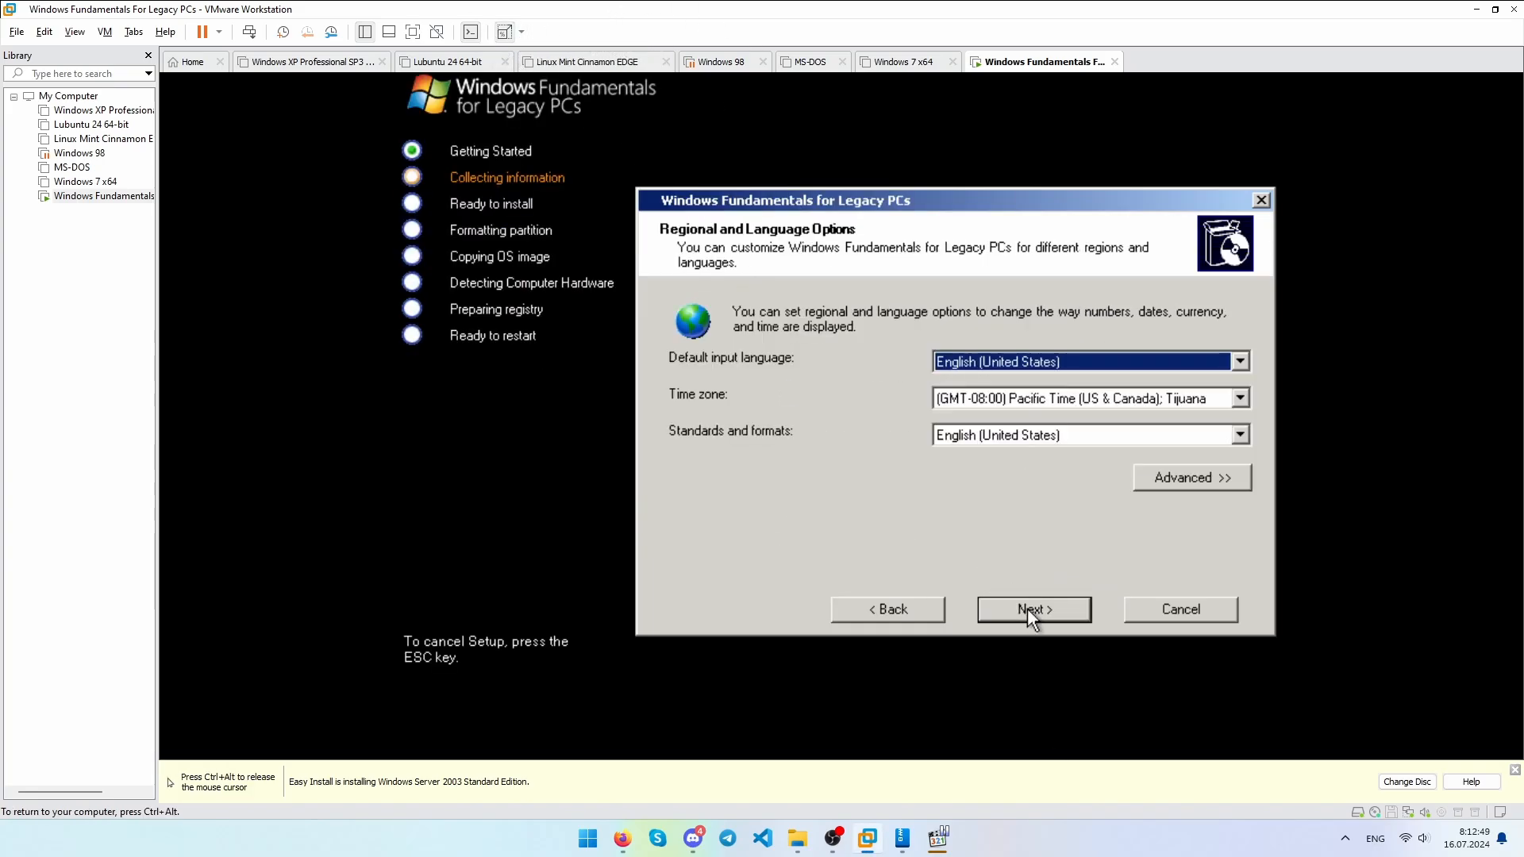
Set the time zone to (GMT+01:00) Belgrade, Bratislava, Budapest, Ljubljana and choose Full Configuration for the optional components.
{"action": "left_click", "coordinate": [1014, 395]}
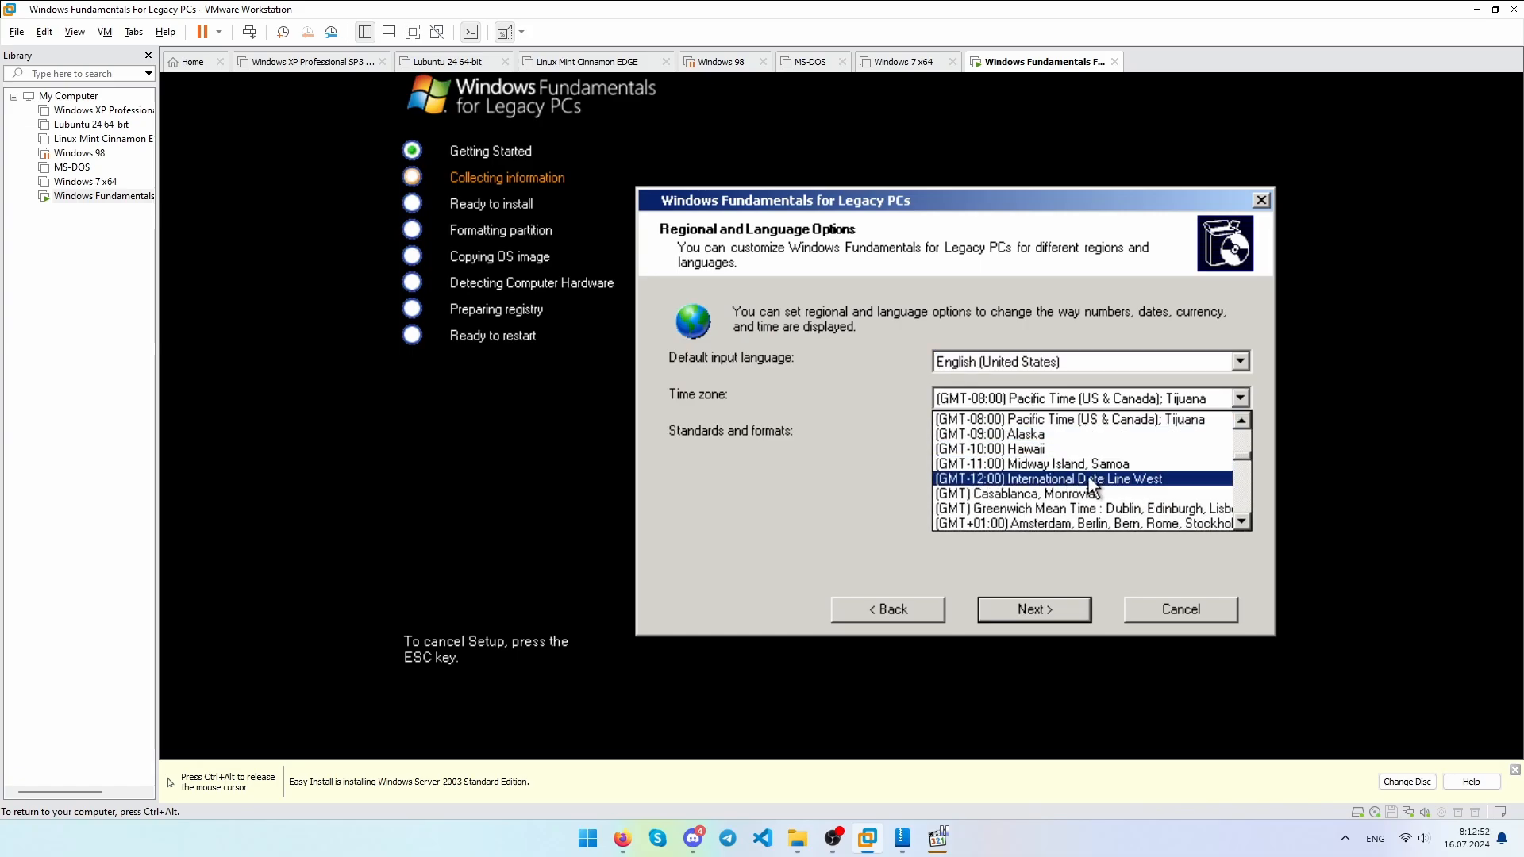
{"action": "left_click", "coordinate": [1239, 523]}
{"action": "left_click", "coordinate": [1161, 526]}
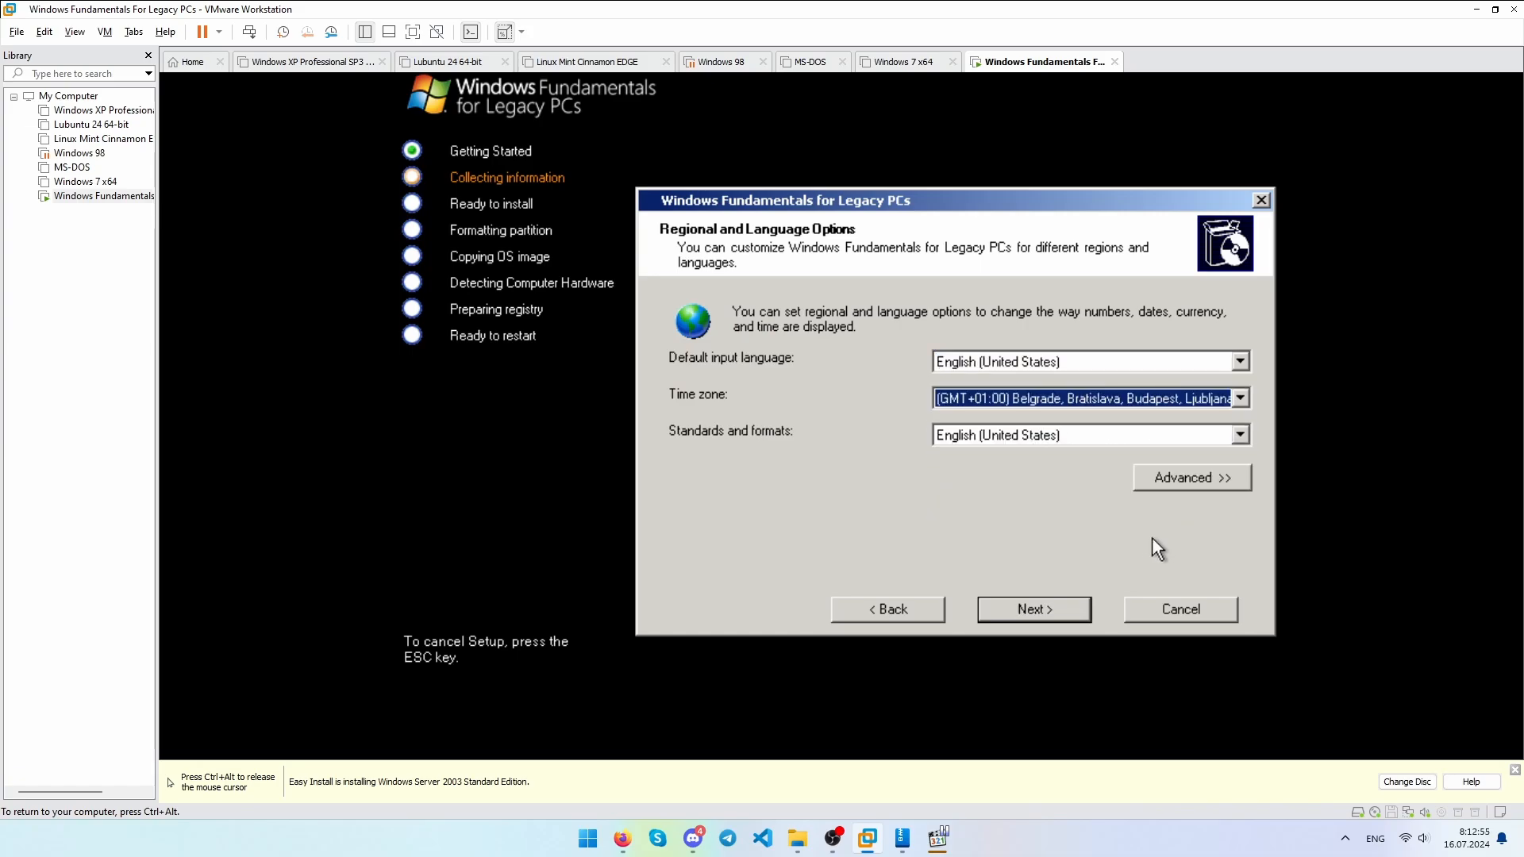
{"action": "left_click", "coordinate": [1047, 608]}
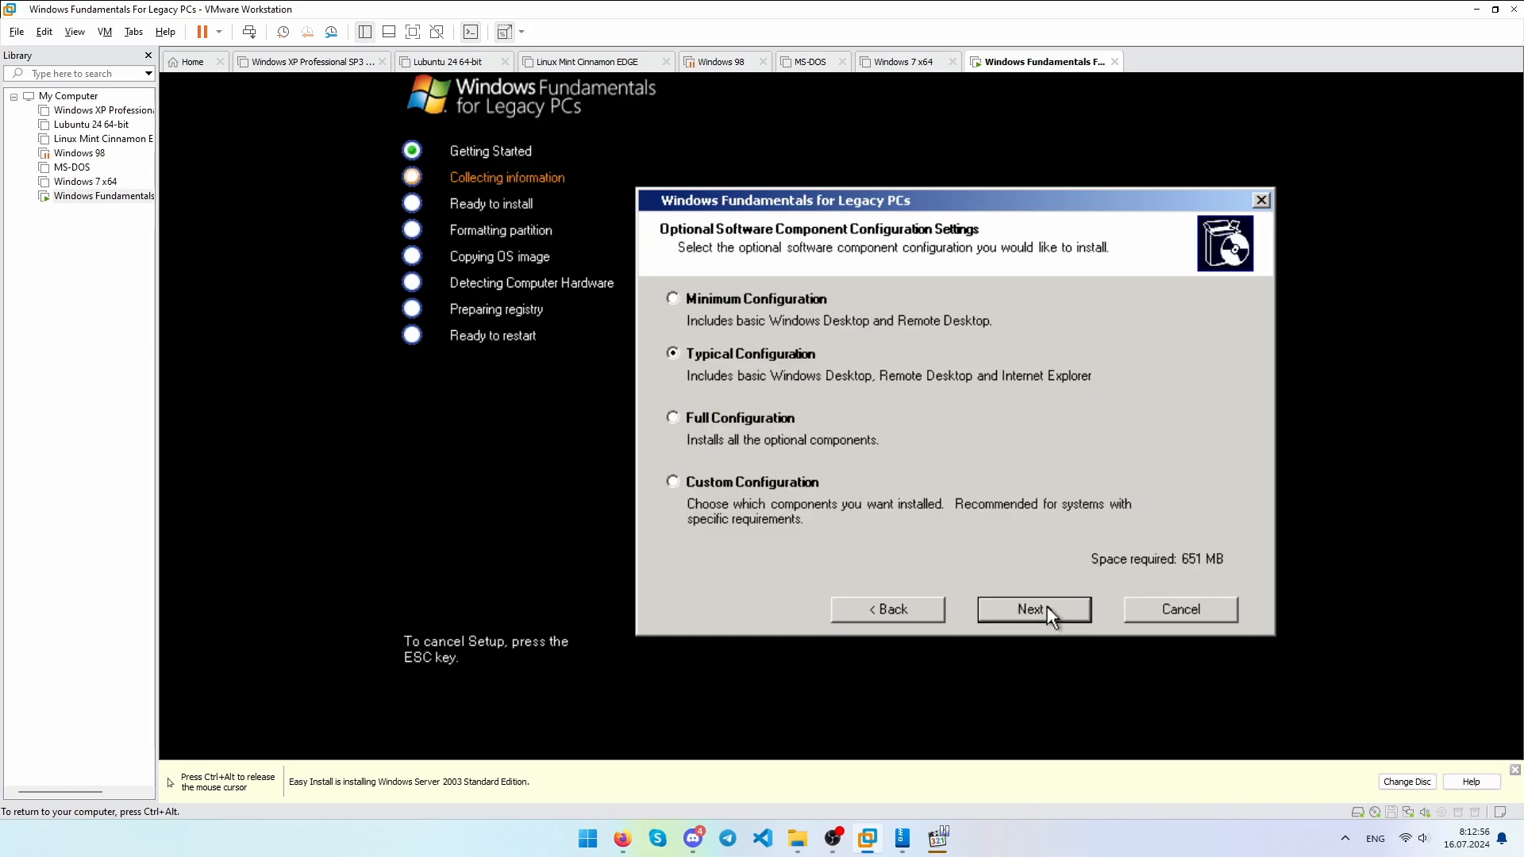
{"action": "left_click", "coordinate": [758, 420]}
{"action": "left_click", "coordinate": [1021, 611]}
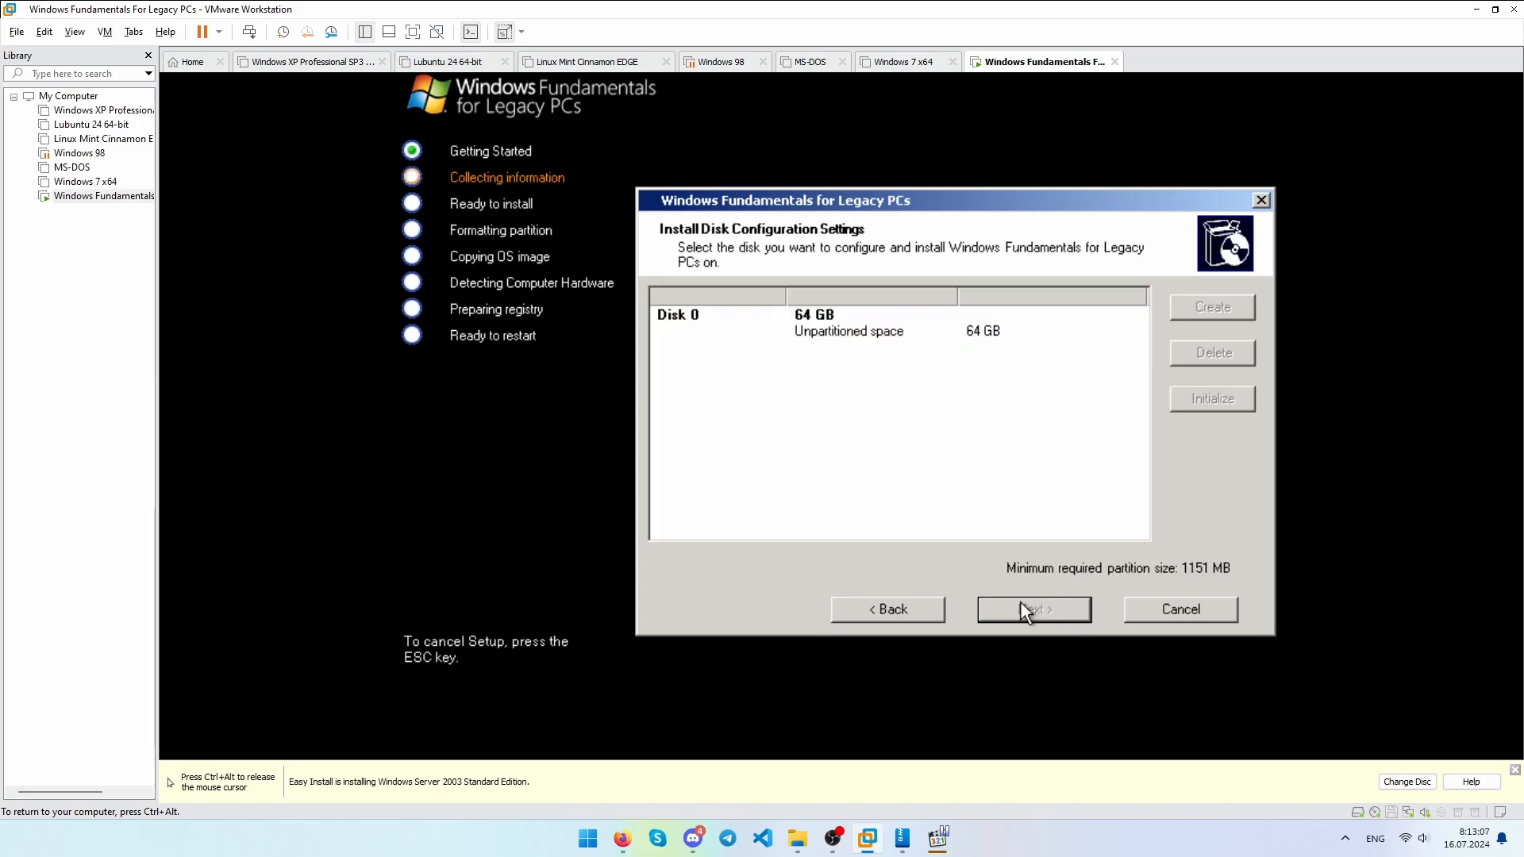
Create a 65531 MB partition in Disk 0's unpartitioned space and select it as the installation target.
{"action": "left_click", "coordinate": [891, 338]}
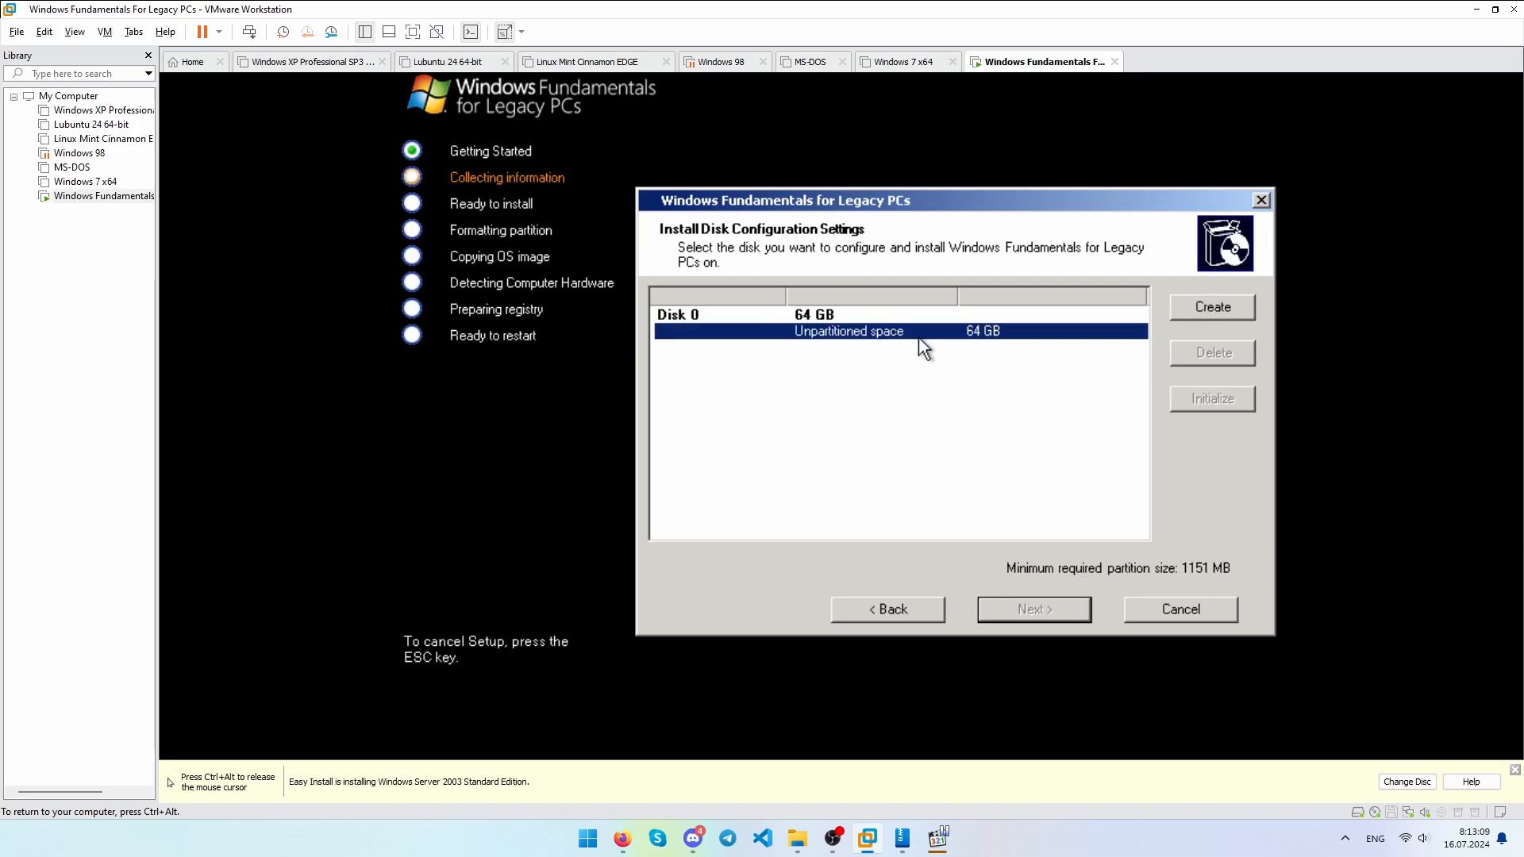
{"action": "left_click", "coordinate": [1205, 308]}
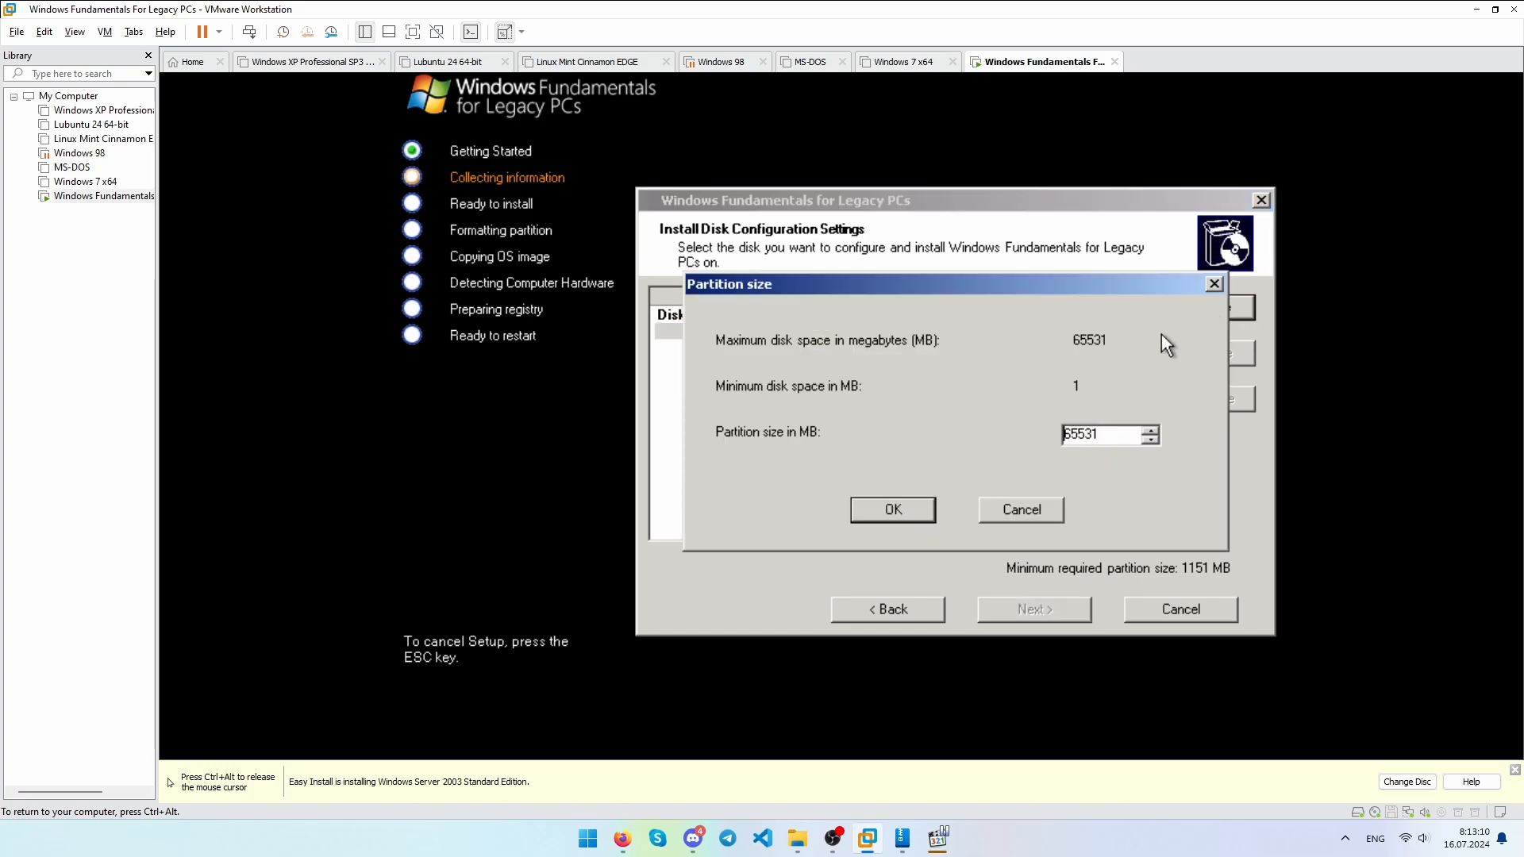
{"action": "left_click", "coordinate": [890, 508]}
{"action": "left_click", "coordinate": [892, 334]}
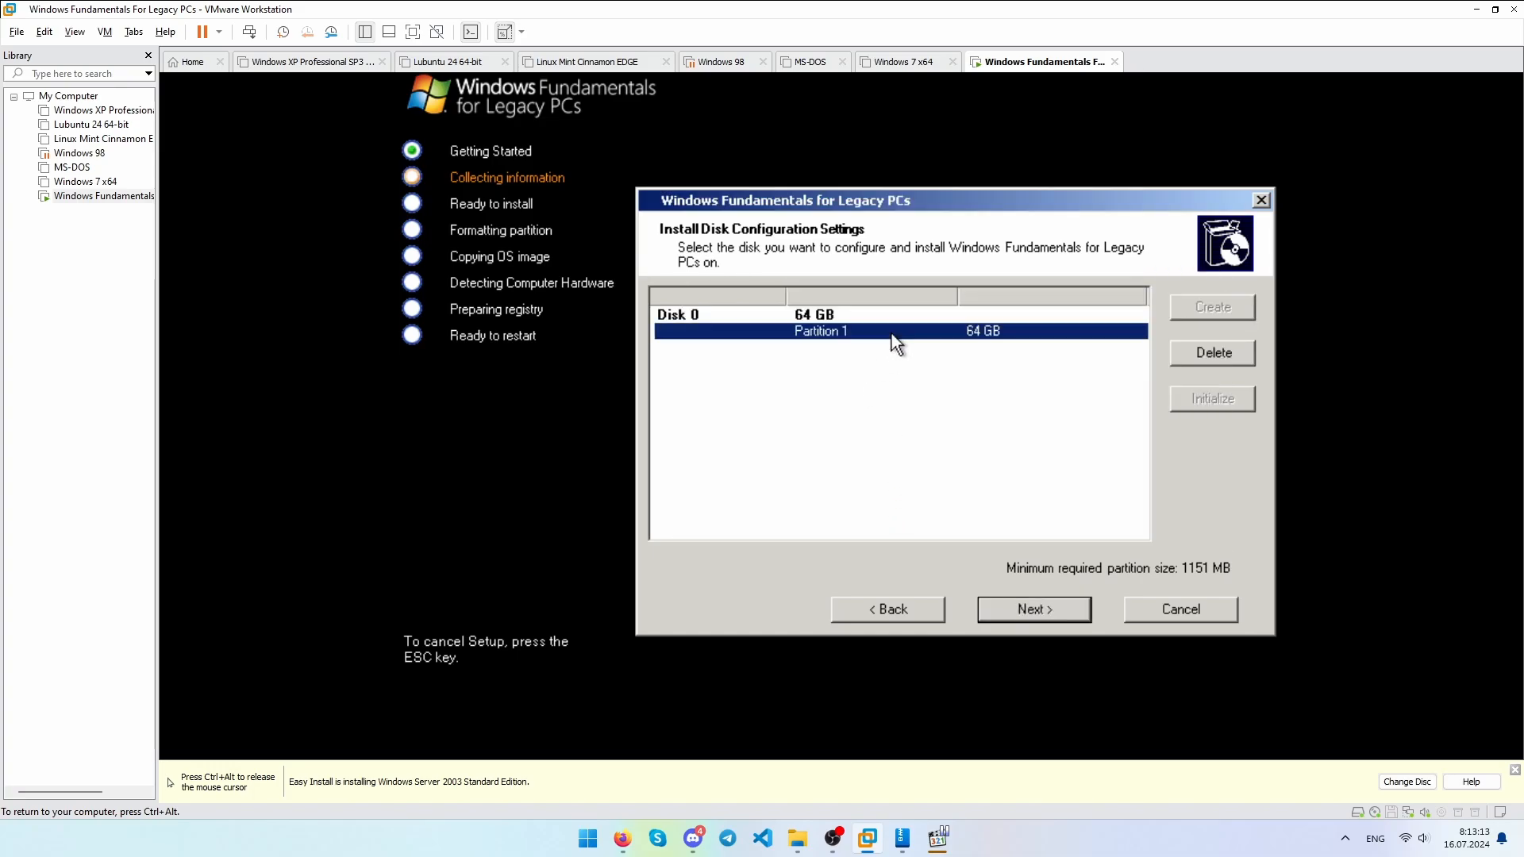
Format the selected partition as NTFS with drive letter C, using the quick format option.
{"action": "left_click", "coordinate": [1023, 607]}
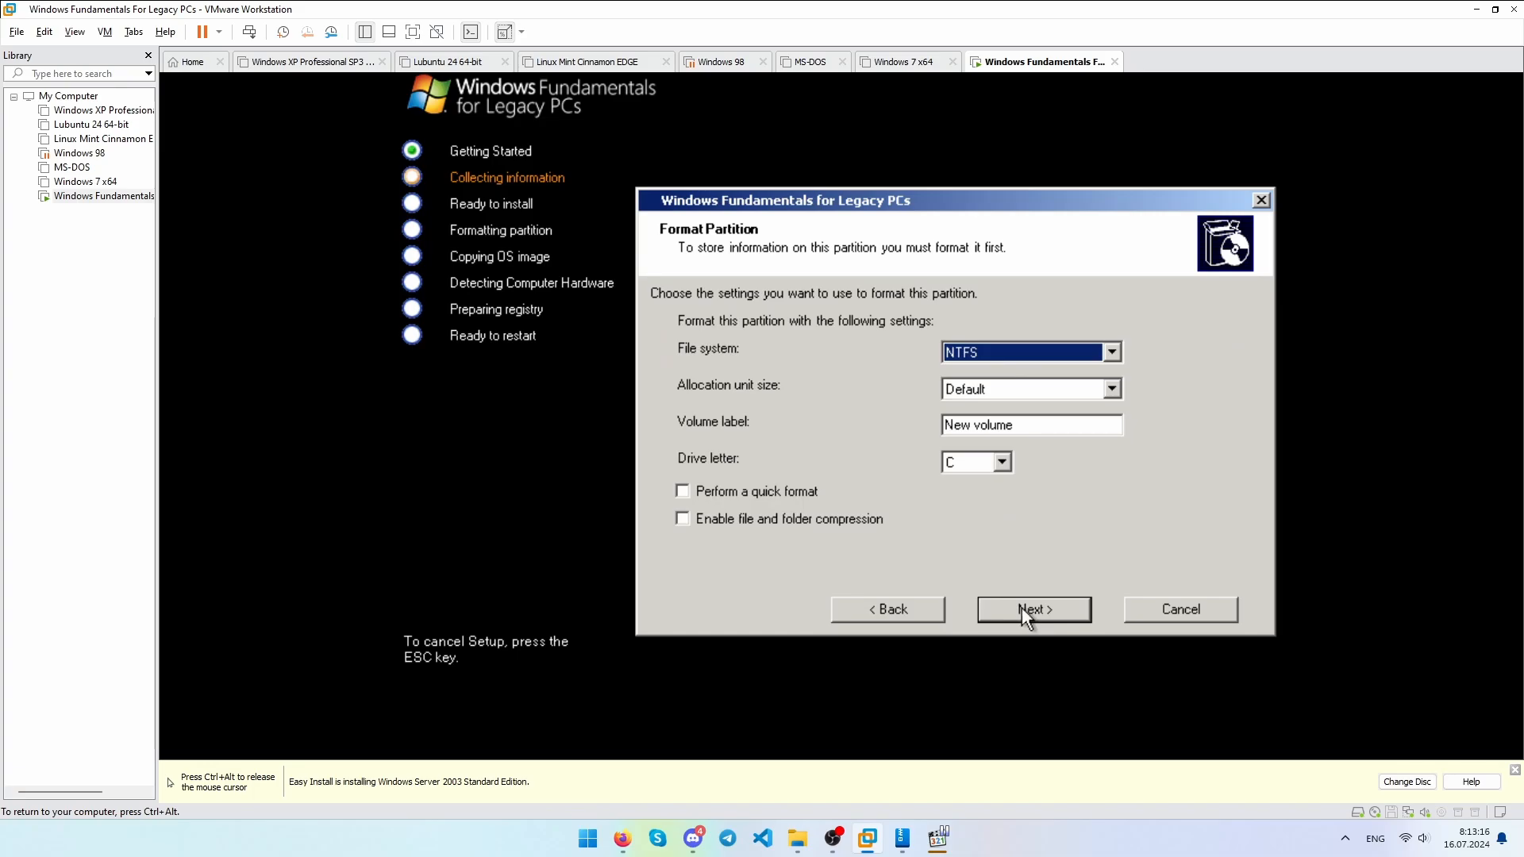
{"action": "left_click", "coordinate": [719, 492]}
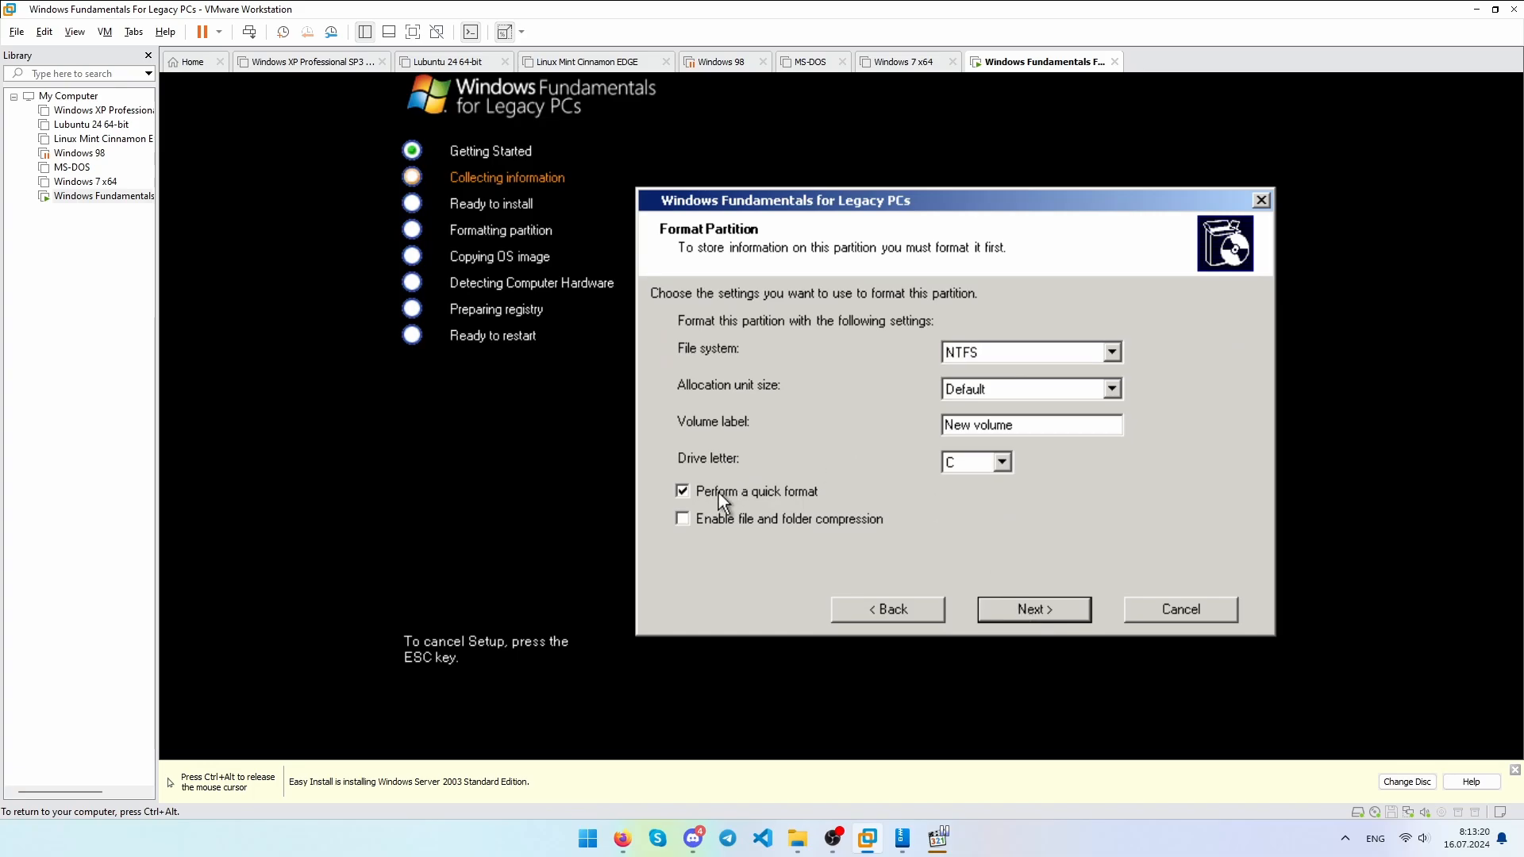
{"action": "left_click", "coordinate": [1039, 603]}
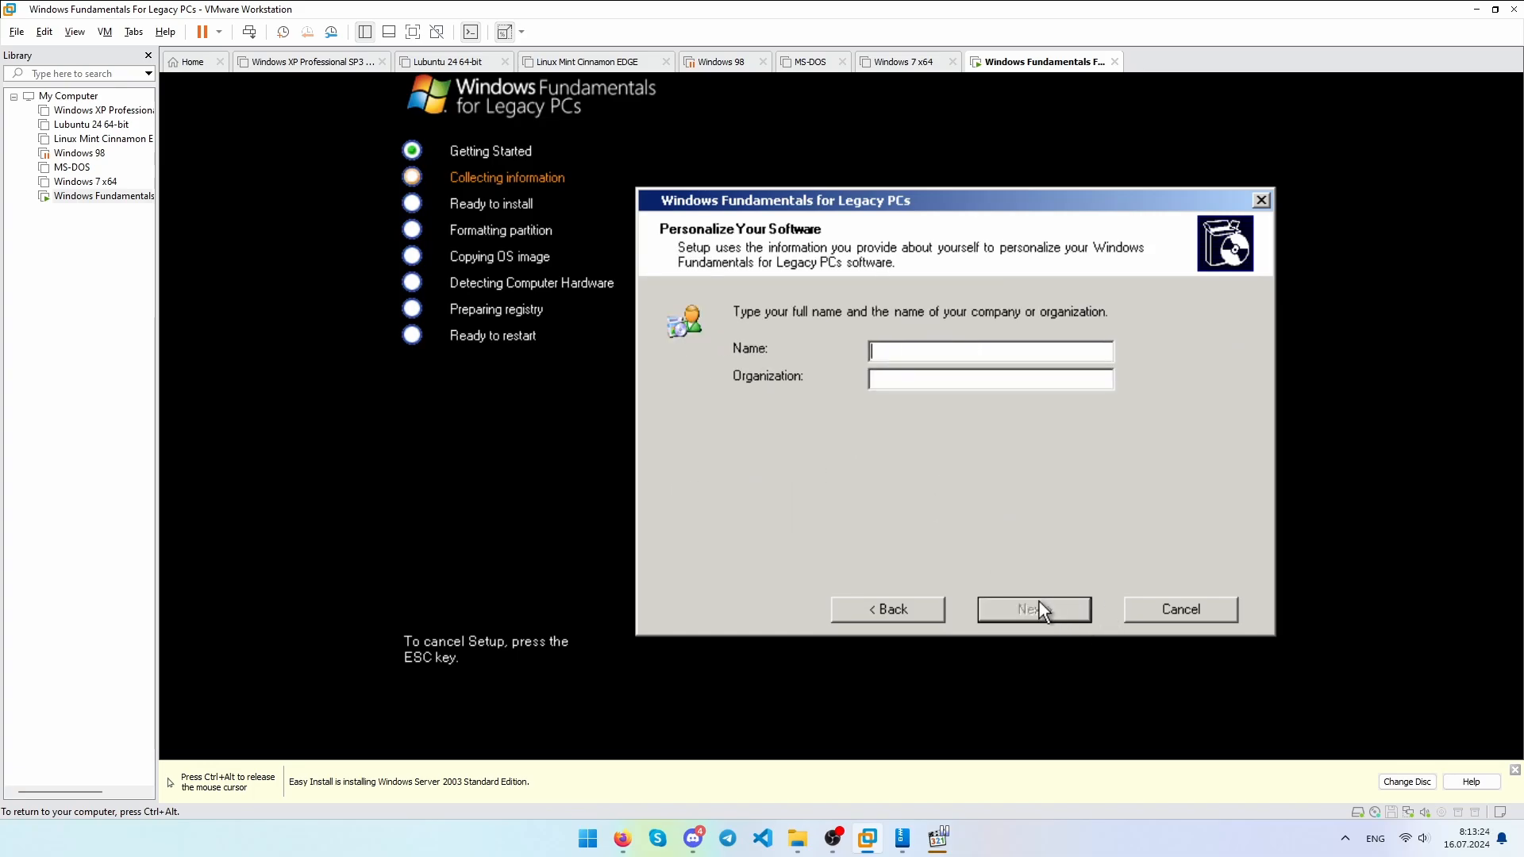
Enter the owner's name for the software, then set and confirm the Administrator password while keeping the suggested computer name.
{"action": "type", "text": "SoBloxCraft"}
{"action": "left_click", "coordinate": [1020, 613]}
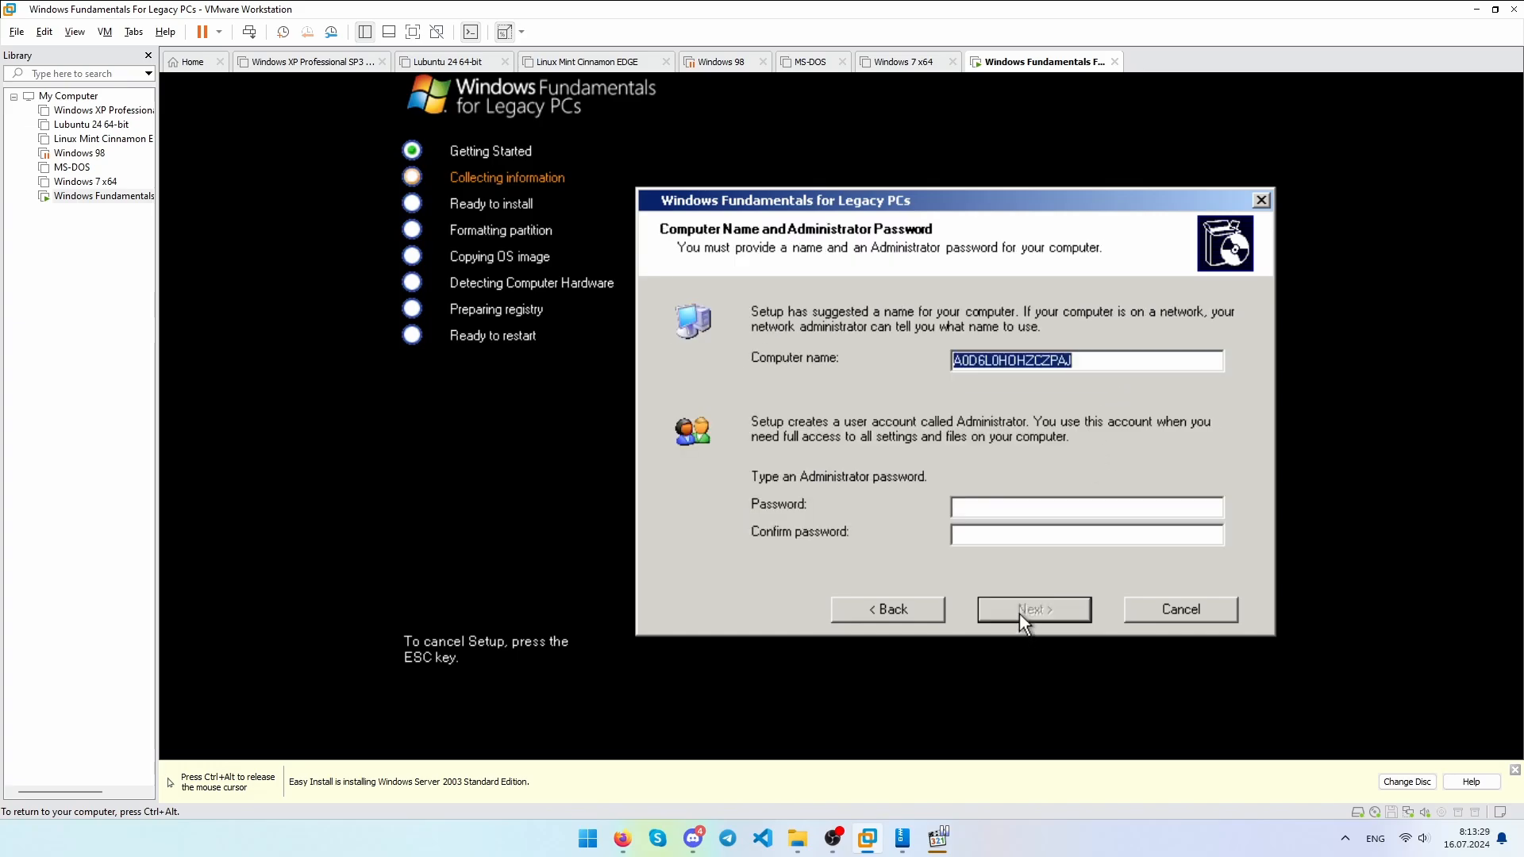
{"action": "left_click", "coordinate": [1022, 508]}
{"action": "type", "text": "***********"}
{"action": "left_click", "coordinate": [997, 532]}
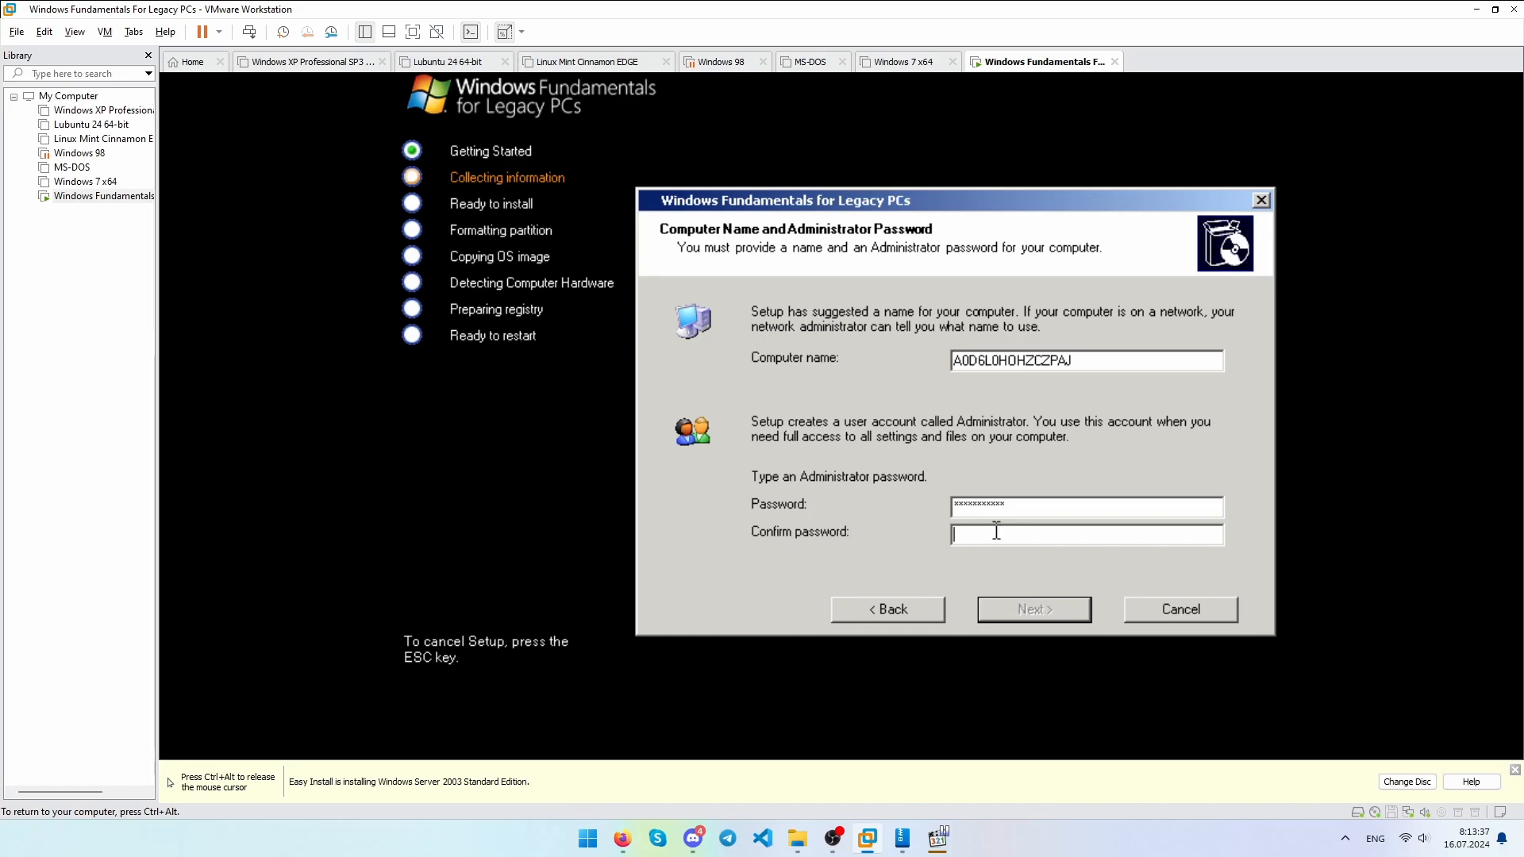
{"action": "type", "text": "***********"}
{"action": "left_click", "coordinate": [1045, 603]}
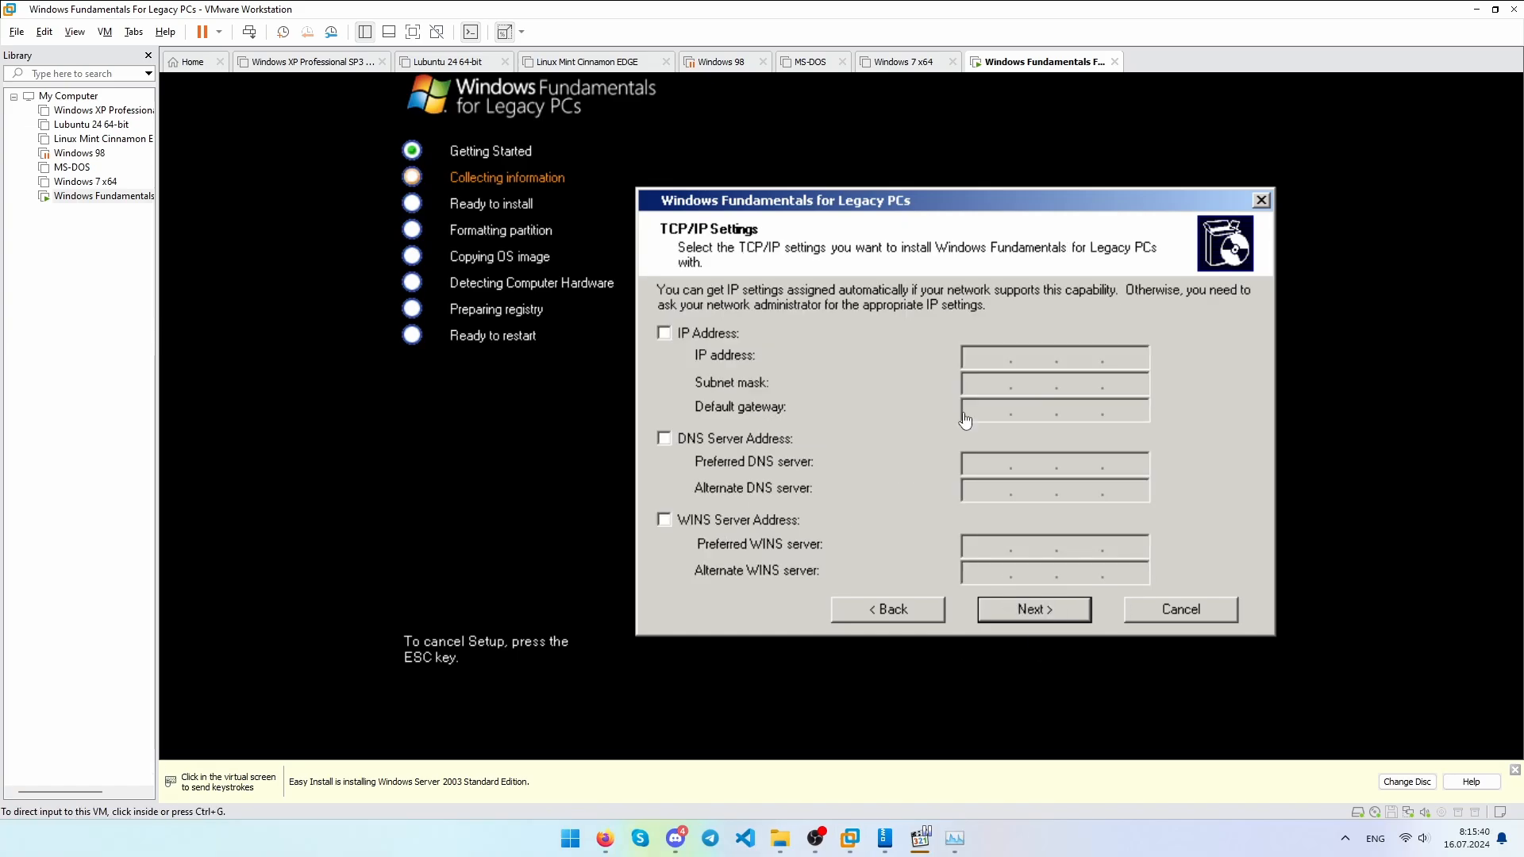
Keep the automatic TCP/IP settings and the workgroup name Workgroup, and start the installation.
{"action": "left_click", "coordinate": [1030, 609]}
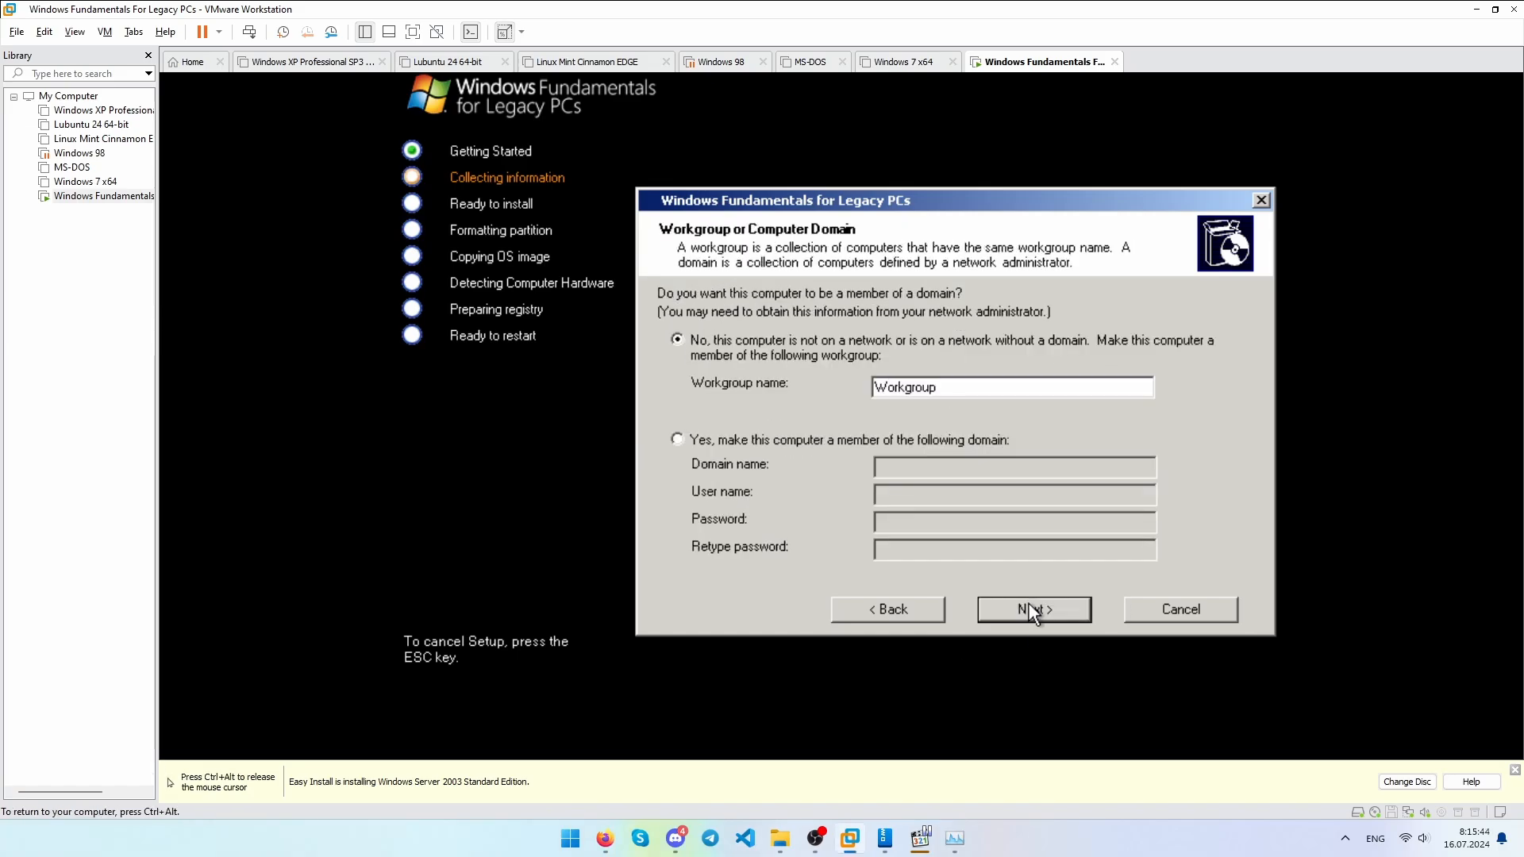
{"action": "left_click", "coordinate": [1029, 609]}
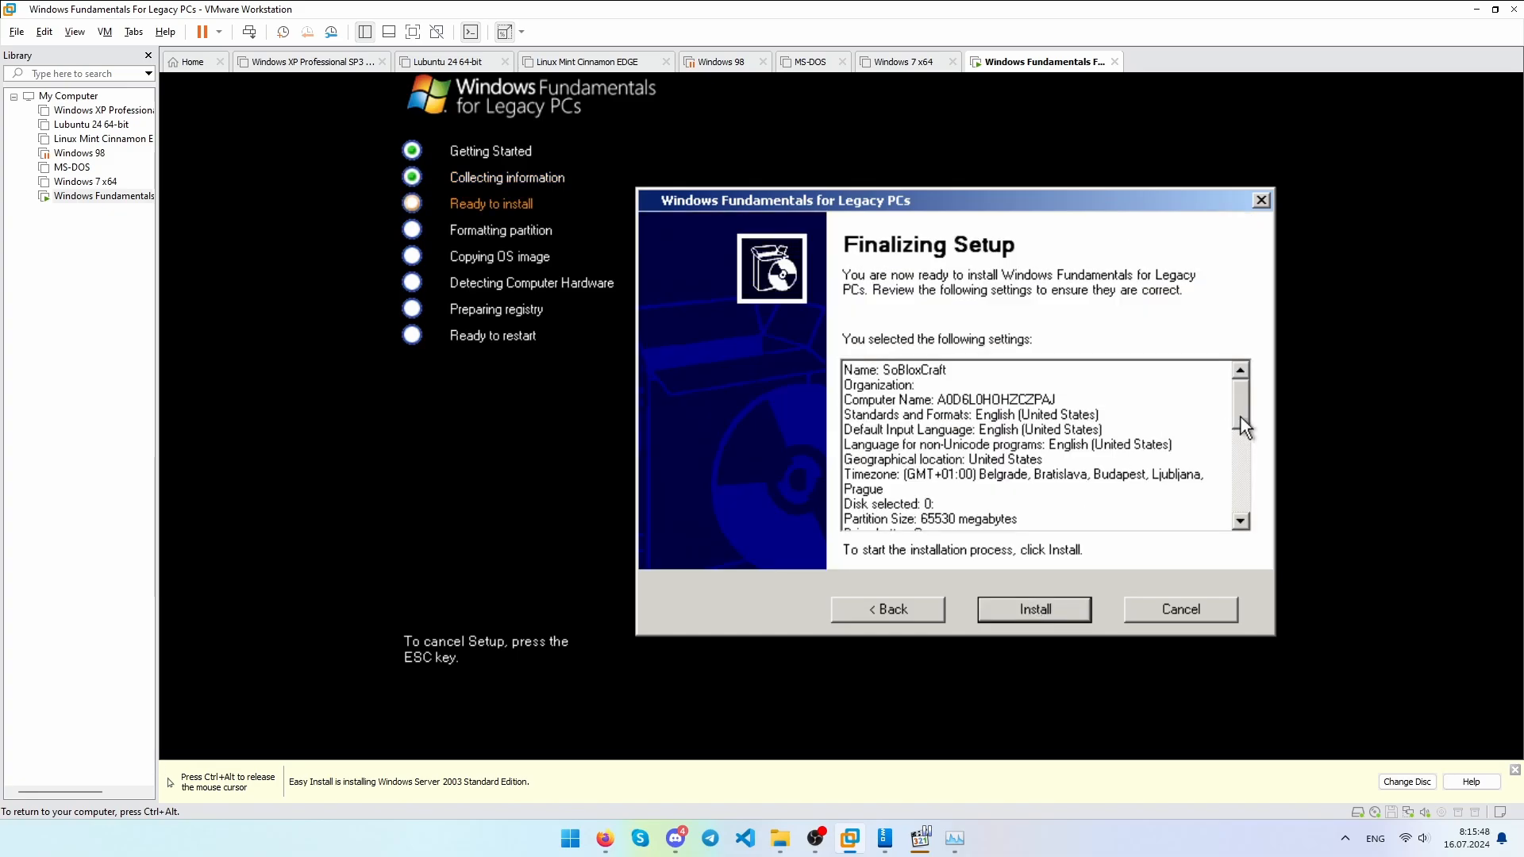
{"action": "left_click", "coordinate": [1029, 607]}
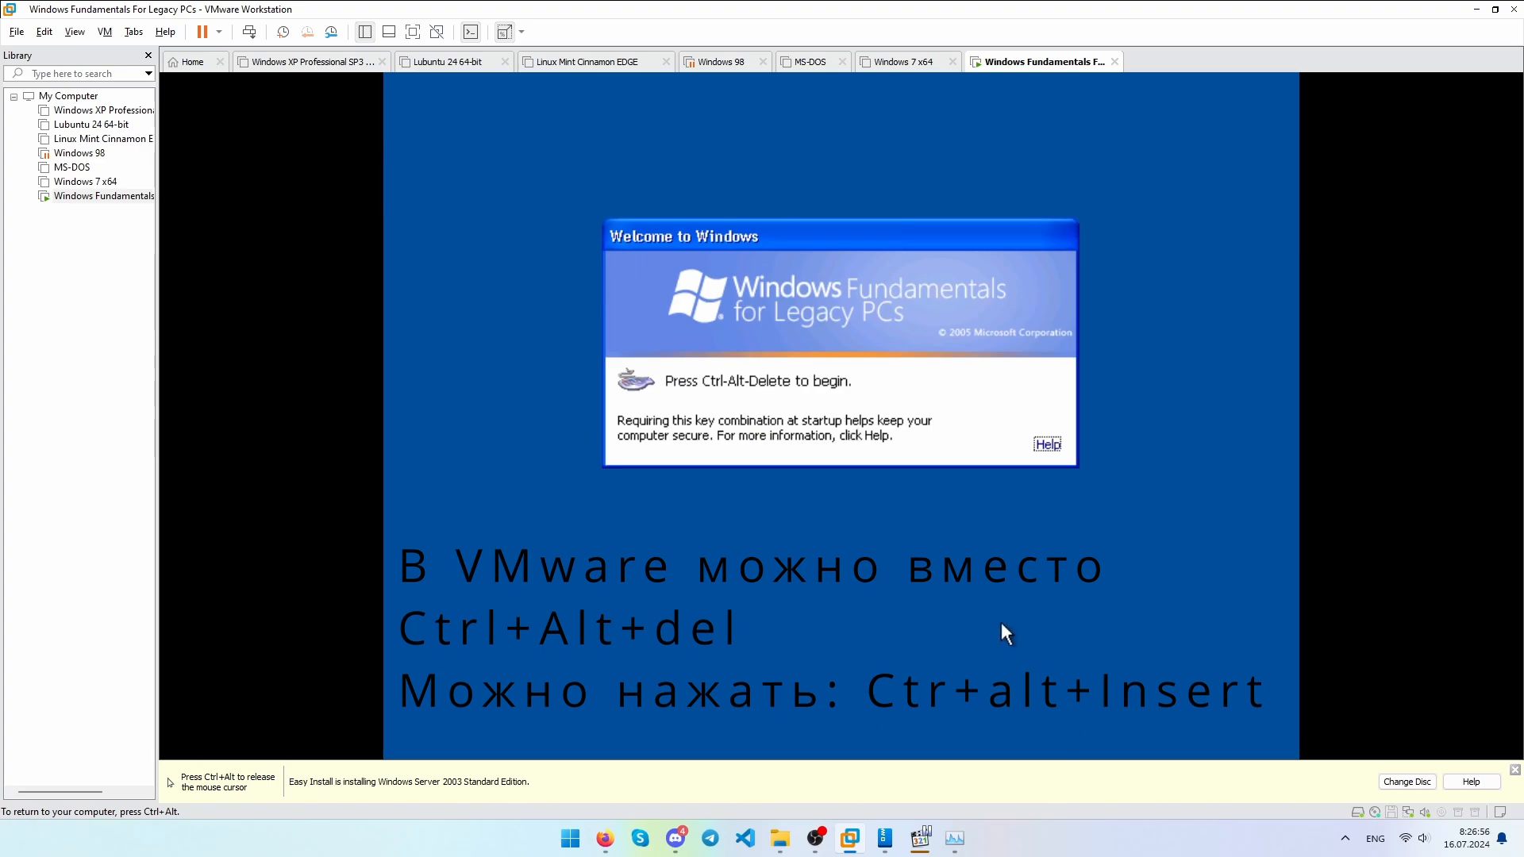
Try to log on to the guest with the owner's user name and the account password.
{"action": "key", "text": "ctrl+alt+Insert"}
{"action": "type", "text": "SoBloxCraft"}
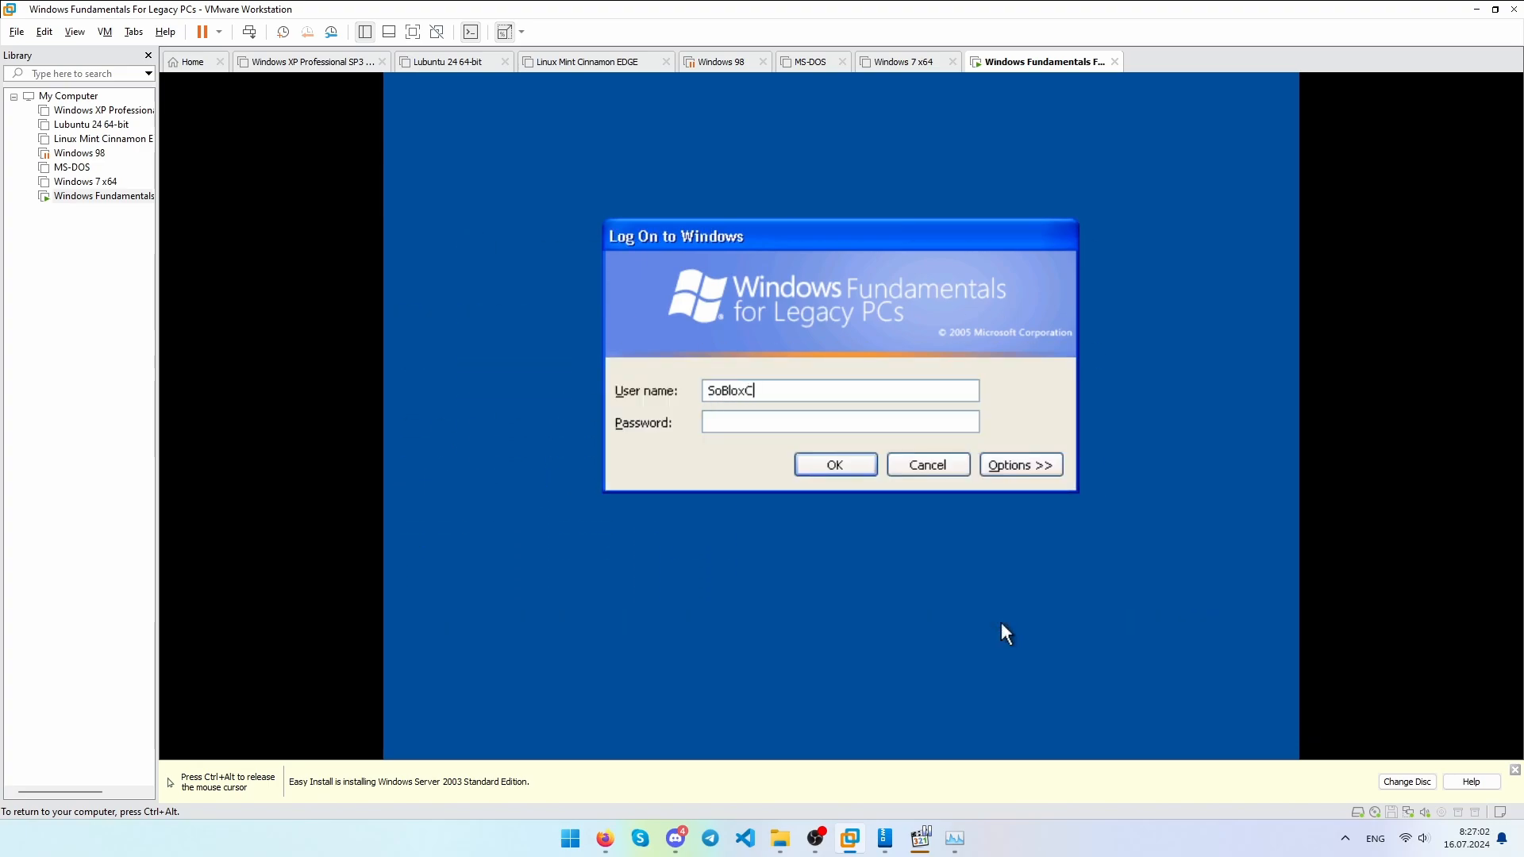
{"action": "key", "text": "Tab"}
{"action": "type", "text": "*******"}
{"action": "key", "text": "Return"}
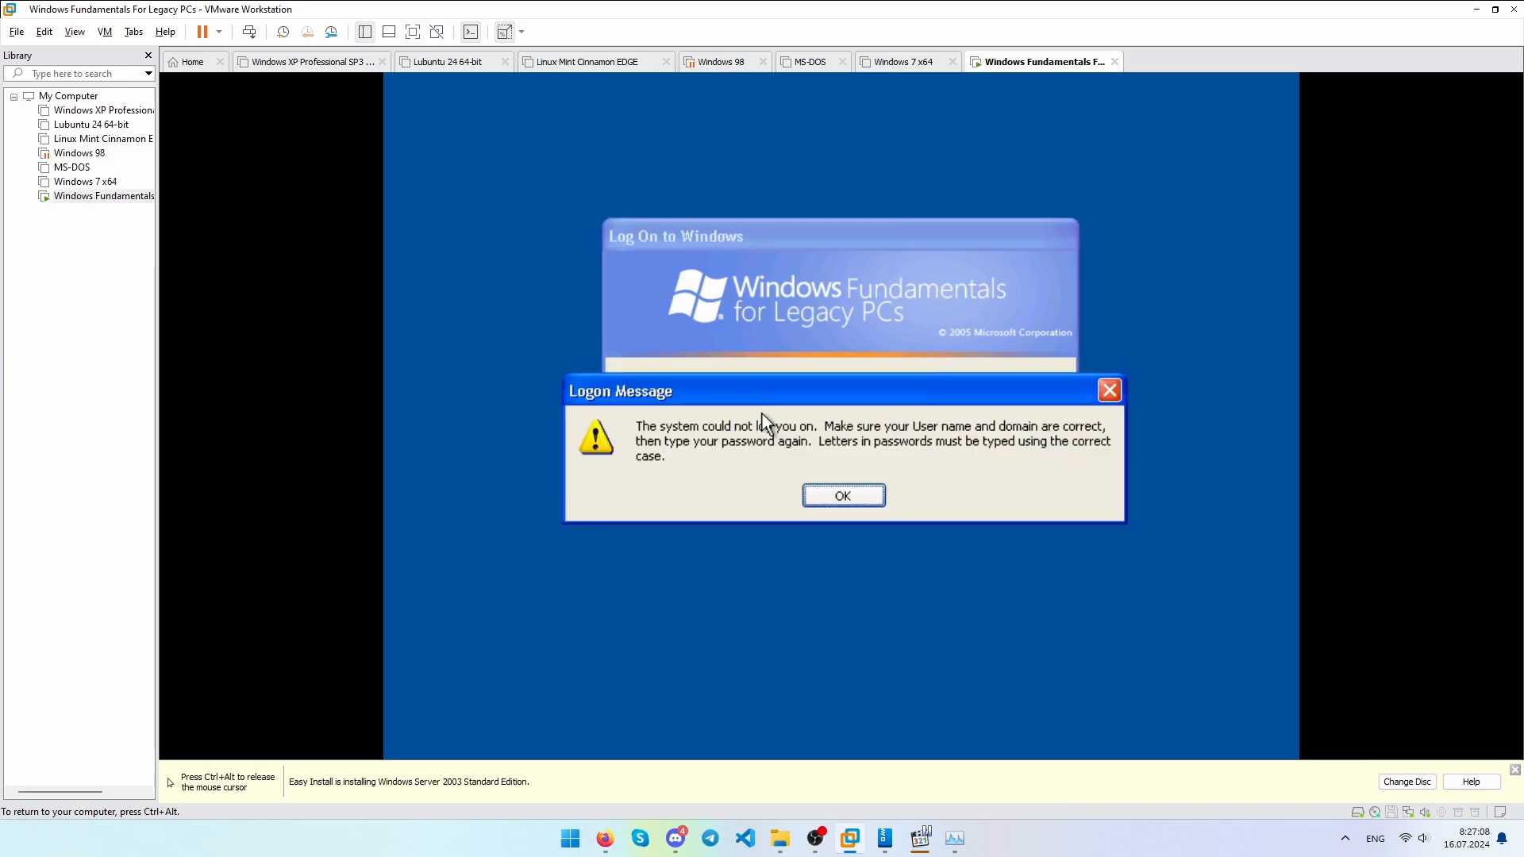
{"action": "key", "text": "Return"}
{"action": "type", "text": "************"}
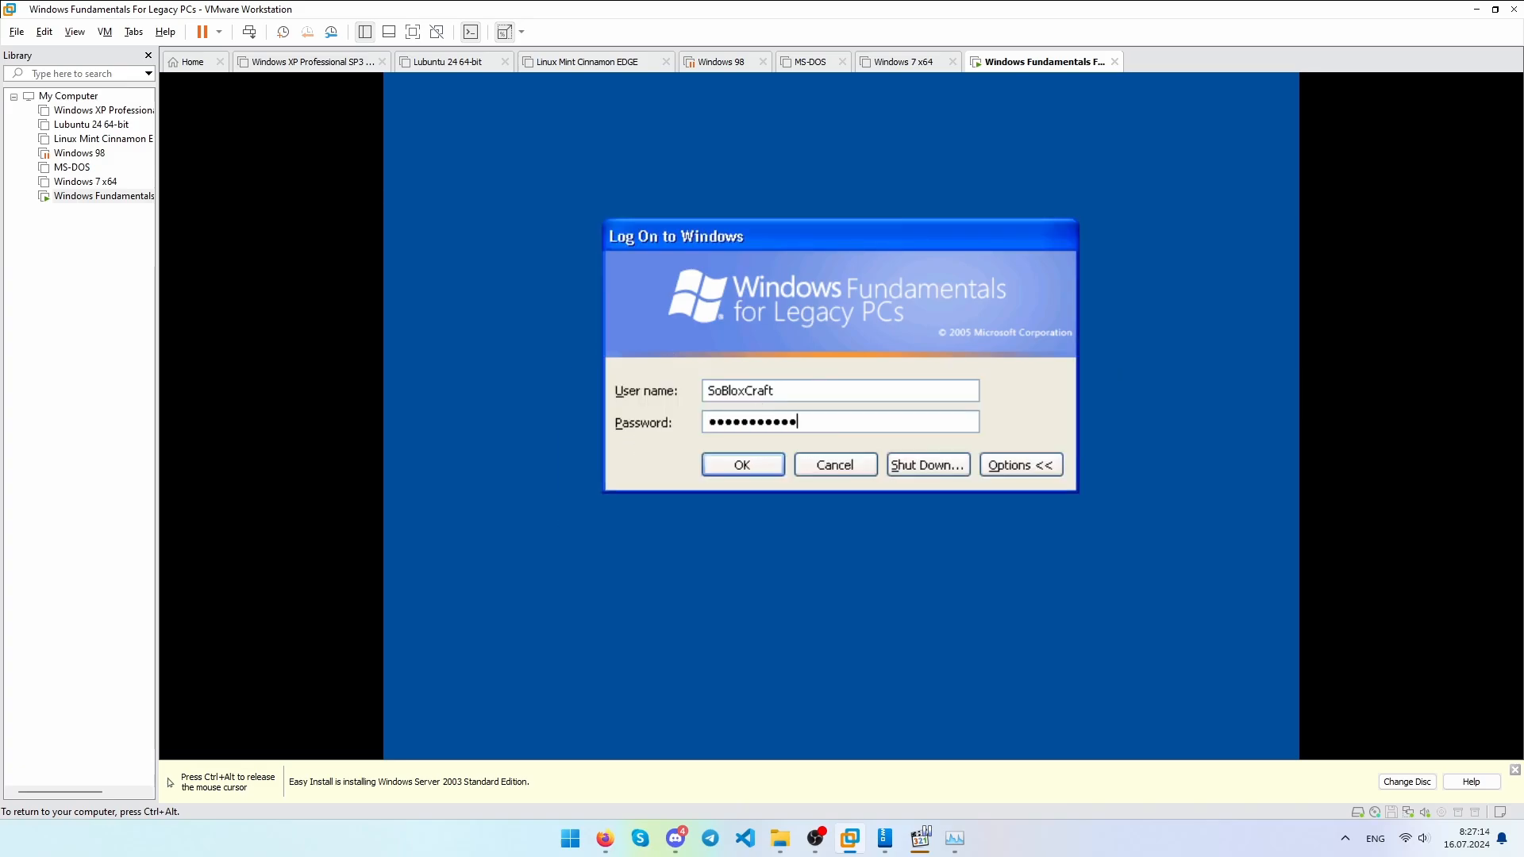
{"action": "key", "text": "ctrl+a"}
{"action": "key", "text": "BackSpace"}
{"action": "left_click", "coordinate": [986, 467]}
{"action": "left_click", "coordinate": [858, 460]}
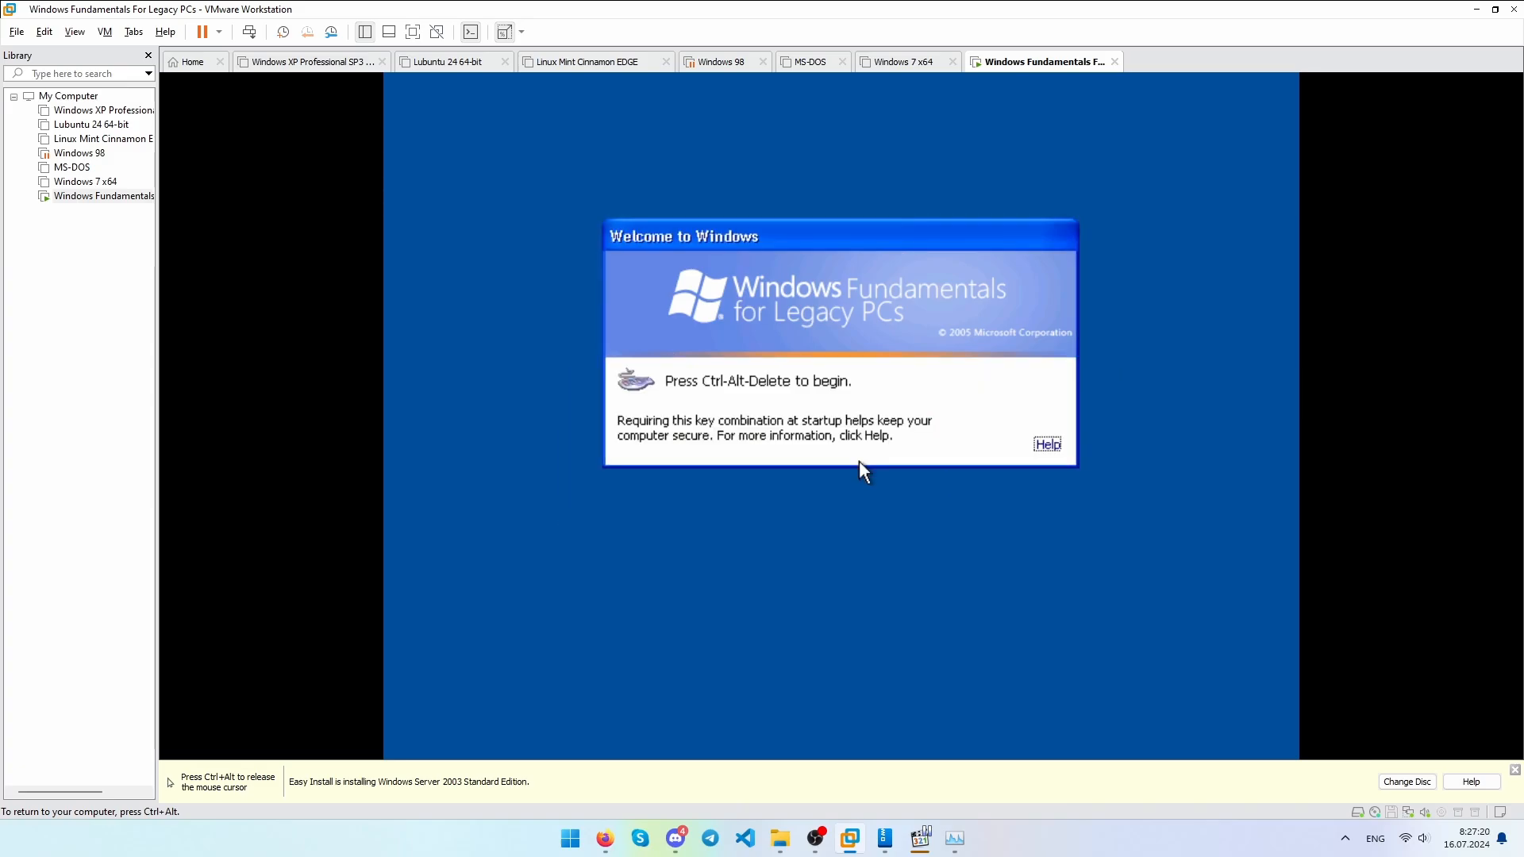
Log on to the guest as Administrator with the Administrator password.
{"action": "key", "text": "ctrl+alt+Insert"}
{"action": "type", "text": "Administrator"}
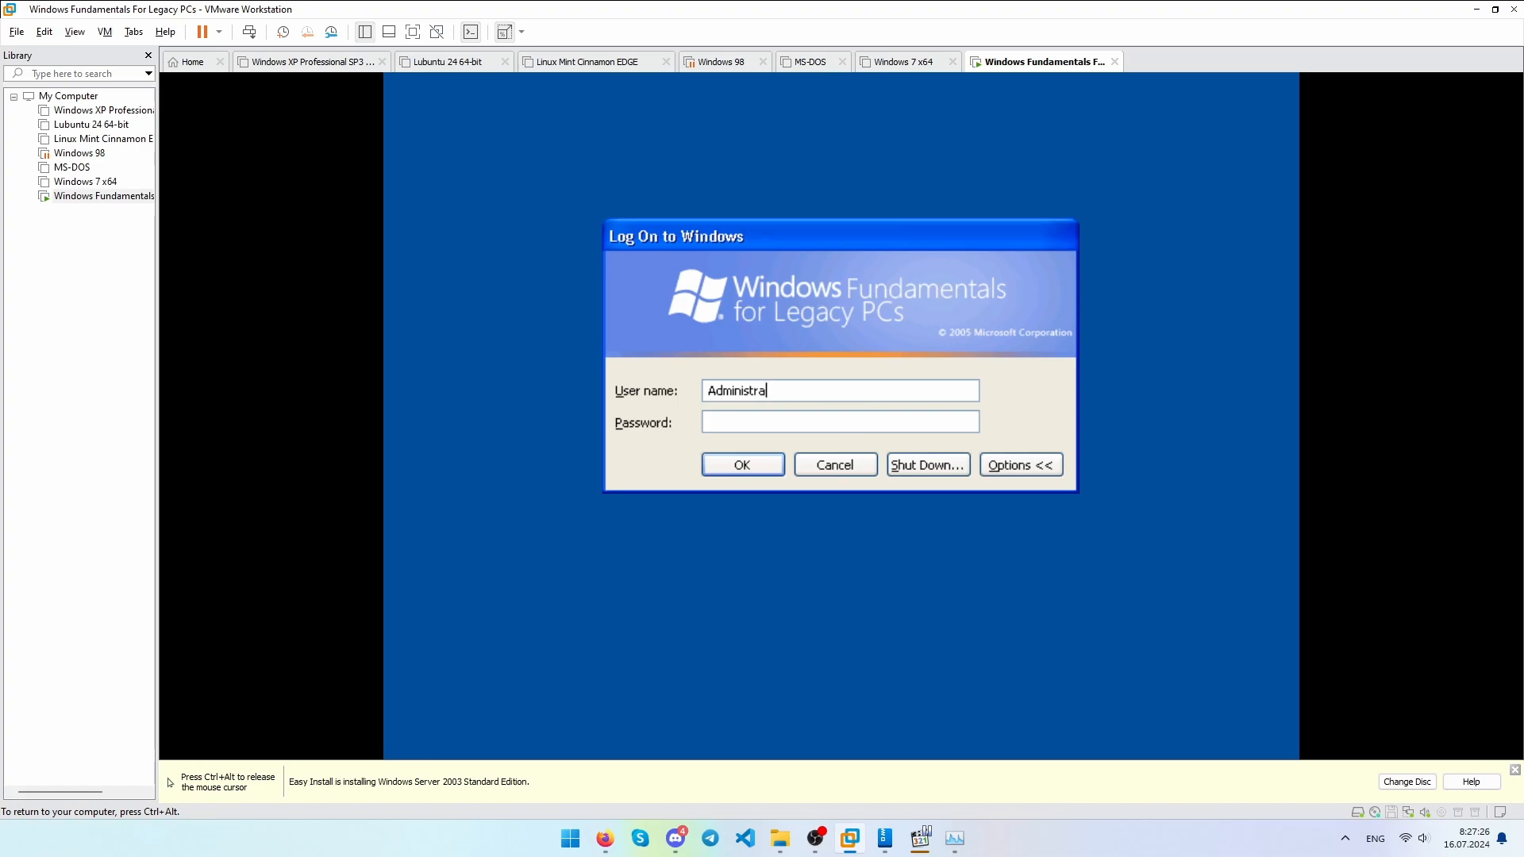
{"action": "left_click", "coordinate": [766, 415]}
{"action": "type", "text": "***********"}
{"action": "left_click", "coordinate": [749, 462]}
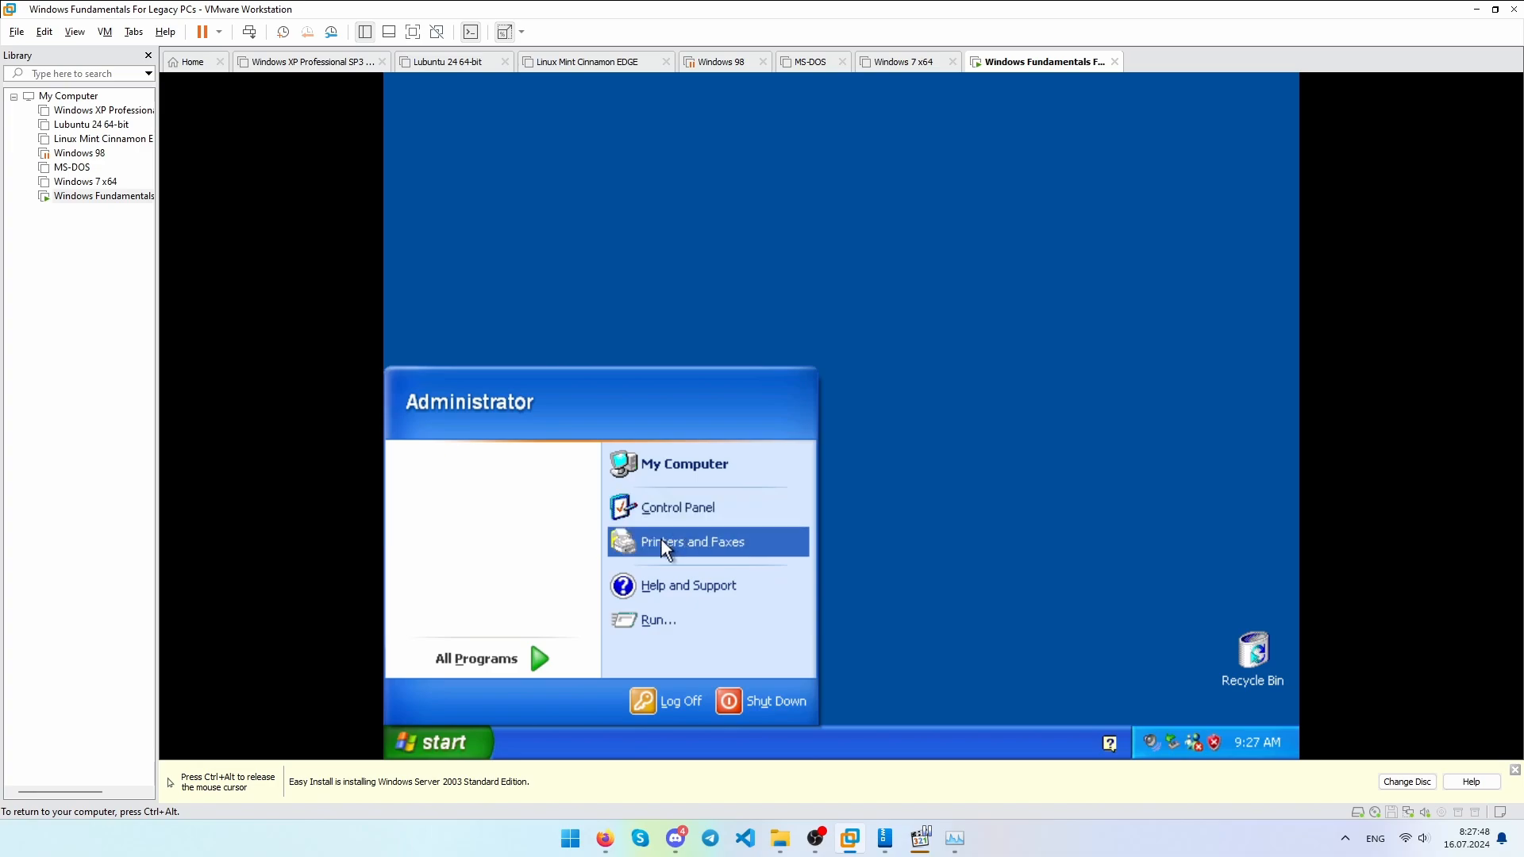
{"action": "left_click", "coordinate": [484, 657]}
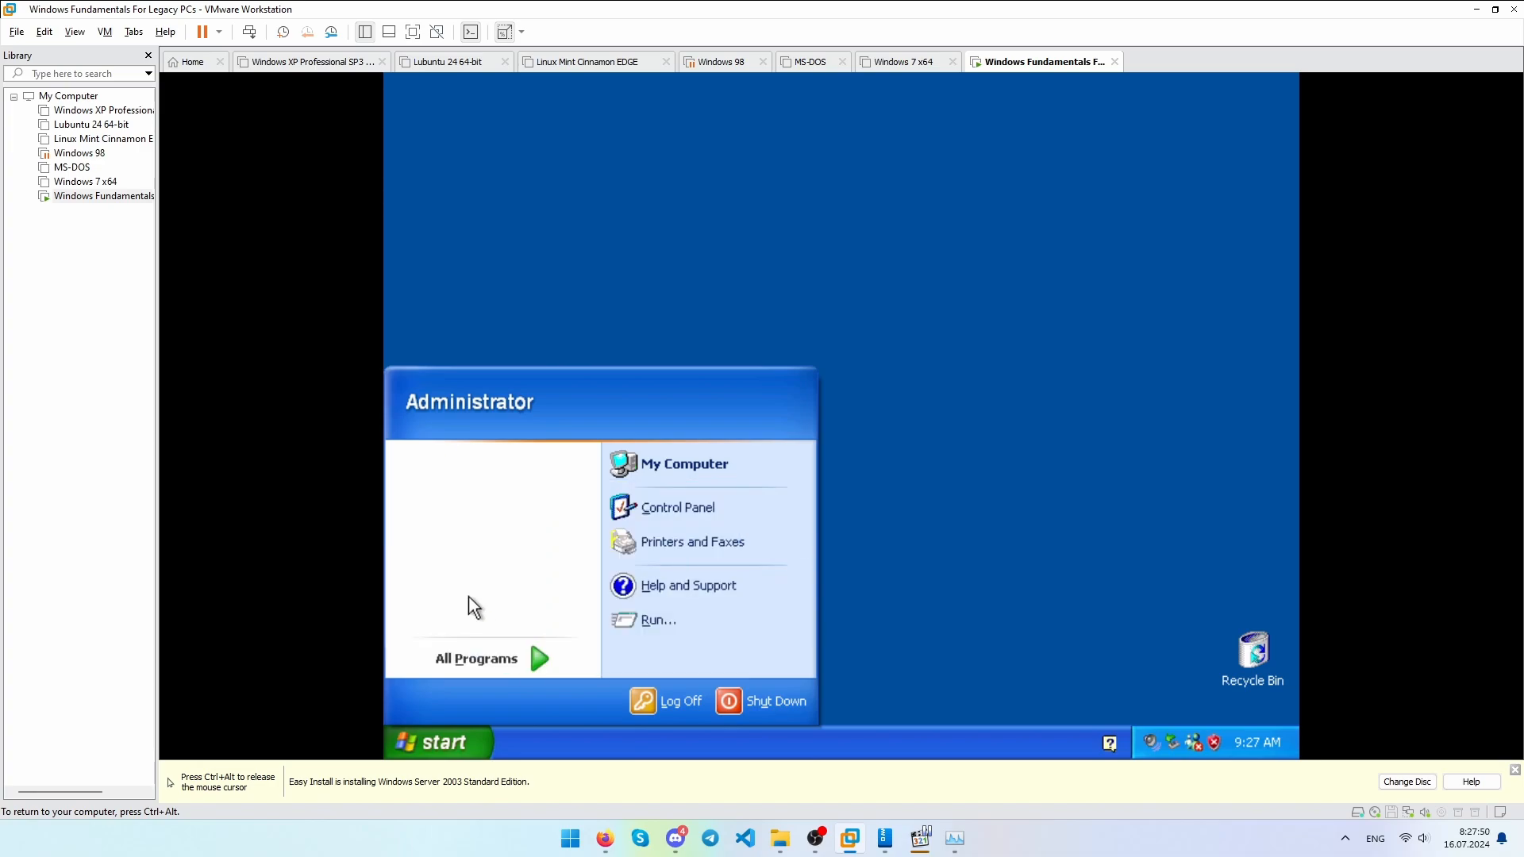
{"action": "left_click", "coordinate": [639, 738]}
{"action": "right_click", "coordinate": [560, 618]}
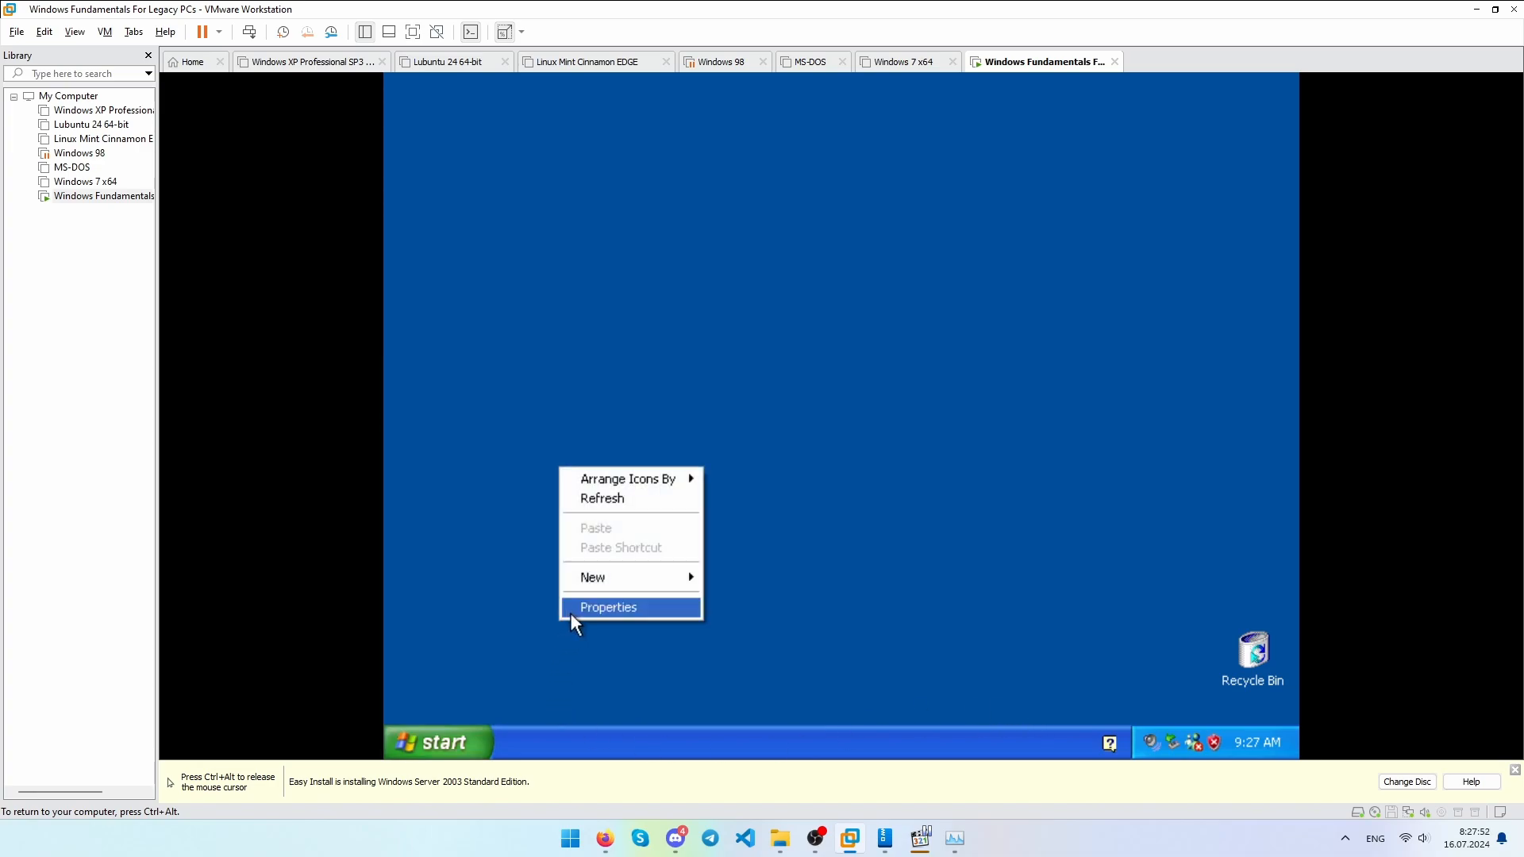
{"action": "left_click", "coordinate": [470, 658]}
Run winver in the guest to view the Windows version information, then close it.
{"action": "key", "text": "super+r"}
{"action": "type", "text": "winver"}
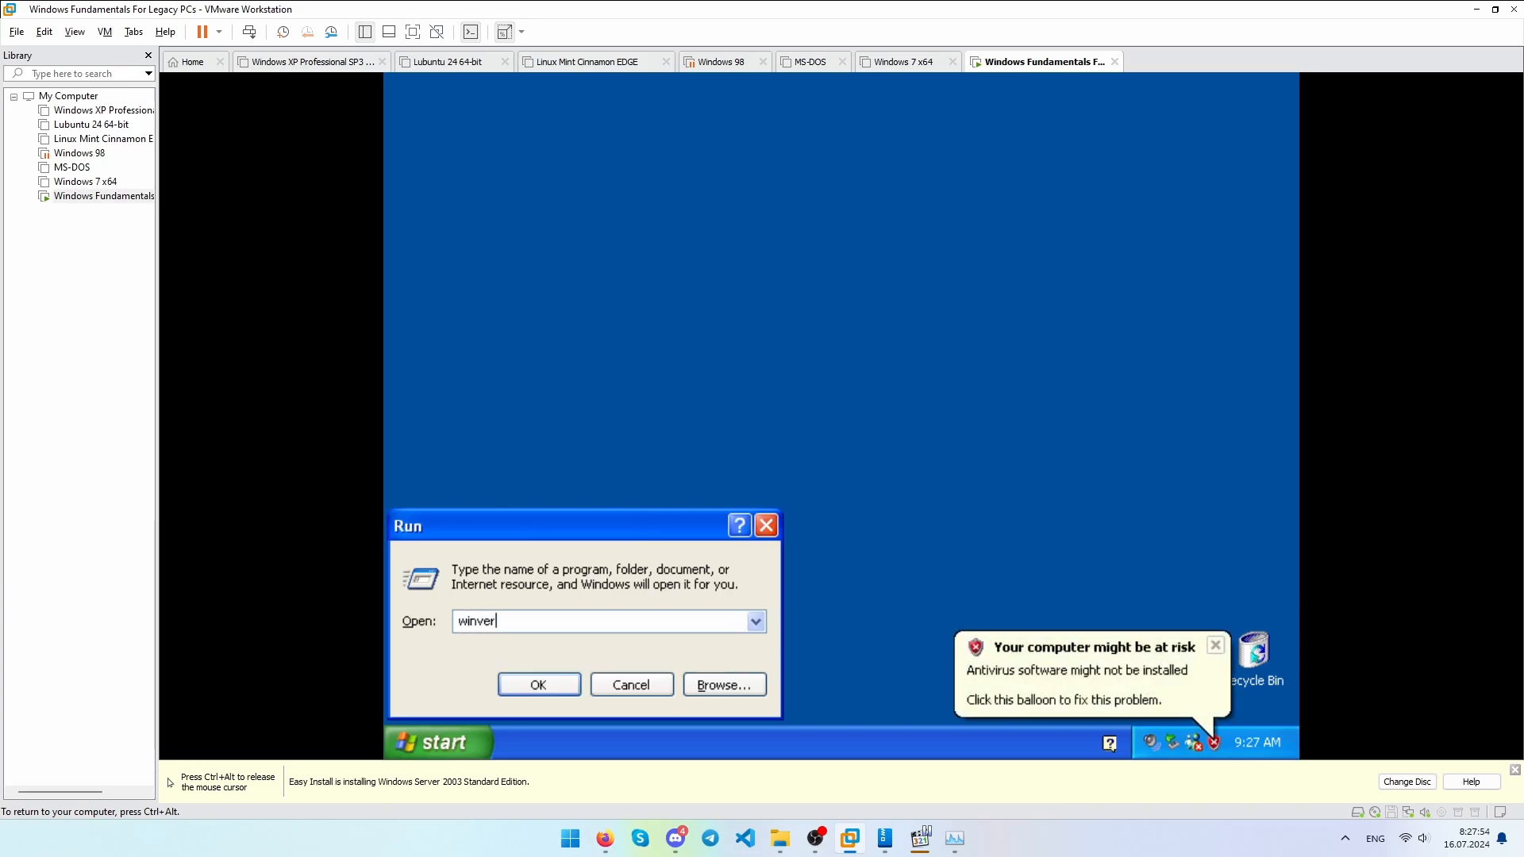
{"action": "key", "text": "Return"}
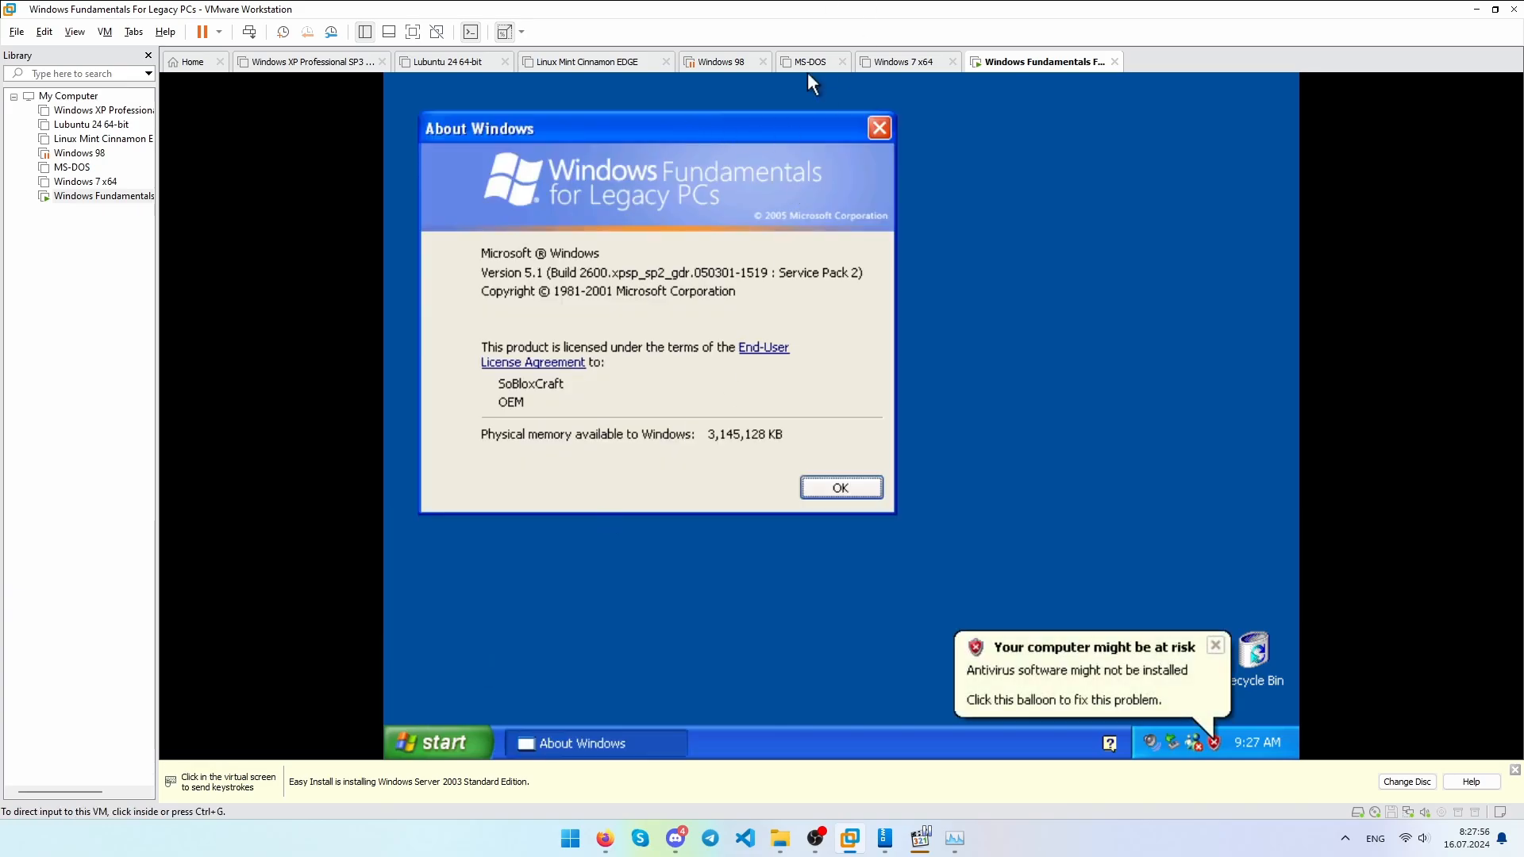
{"action": "left_click_drag", "start_coordinate": [664, 132], "coordinate": [763, 202]}
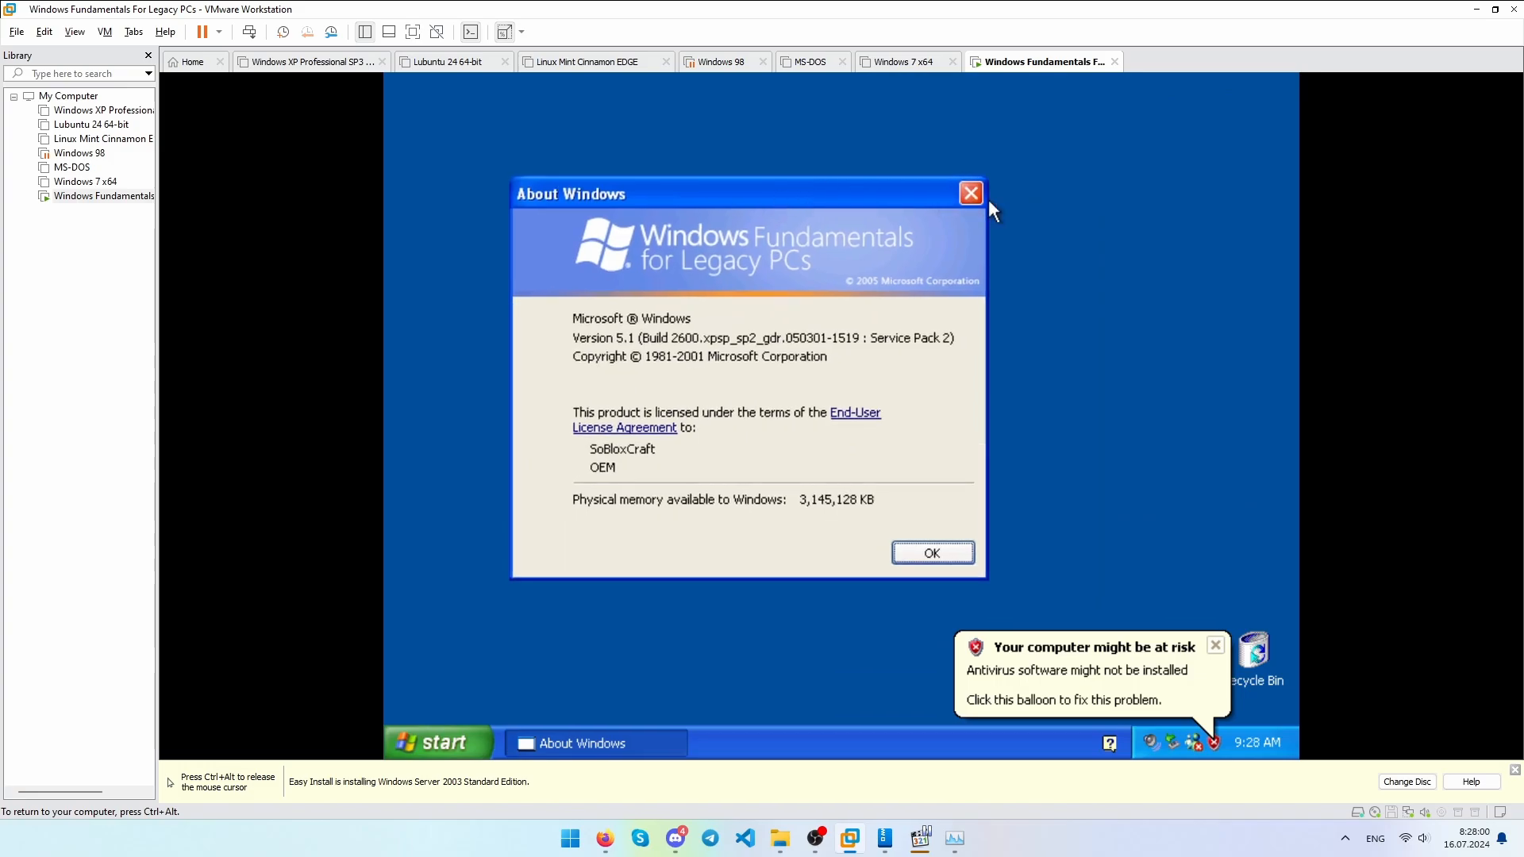
{"action": "left_click", "coordinate": [963, 199]}
Browse for the virtual CD/DVD drive's ISO image in C:\Program Files (x86)\VMware\VMware Workstation.
{"action": "key", "text": "ctrl+alt"}
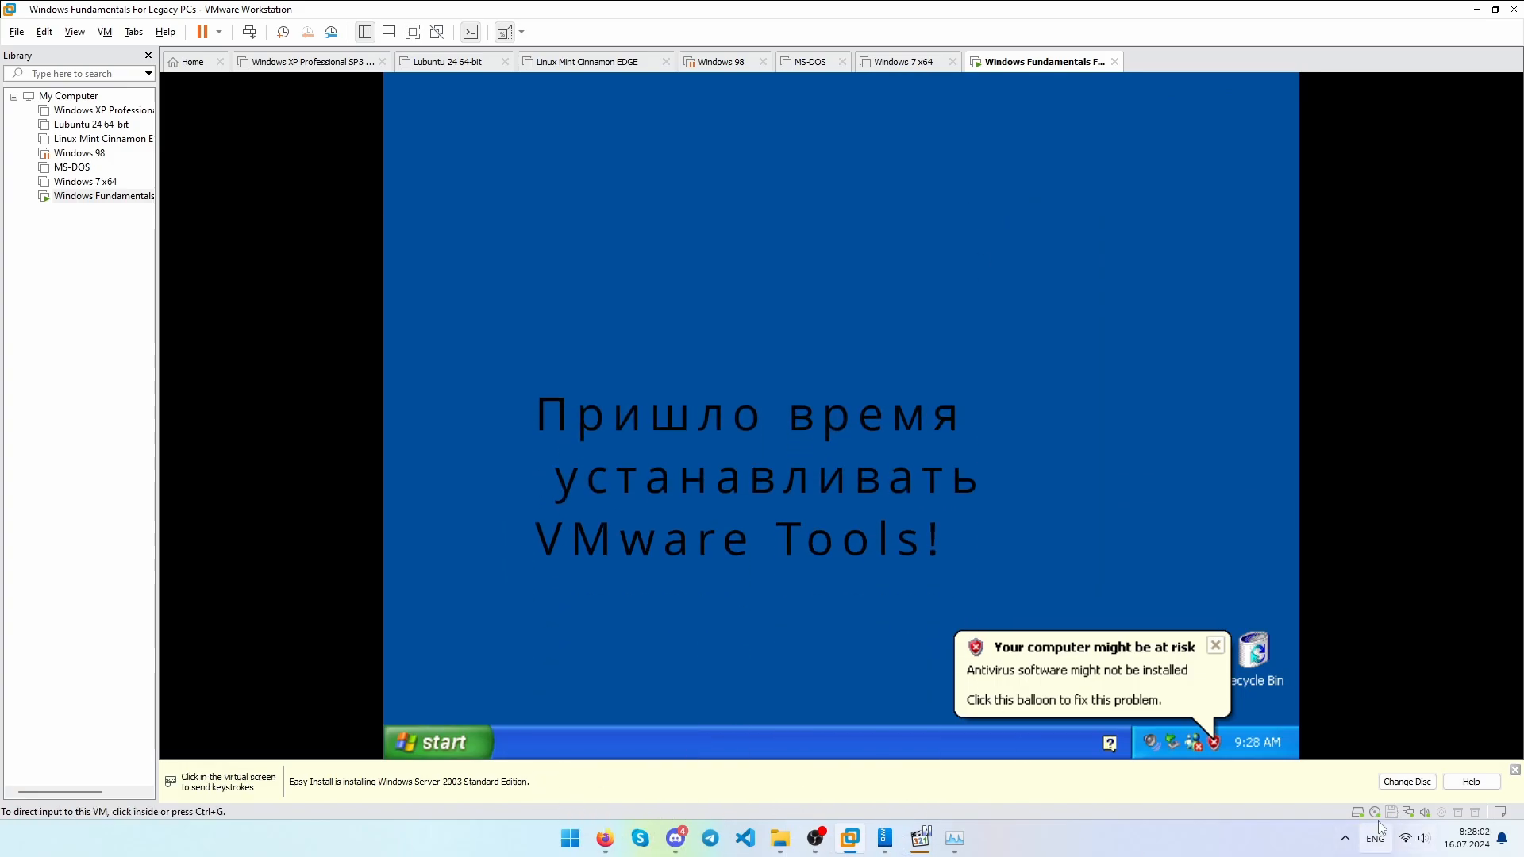
{"action": "double_click", "coordinate": [1394, 813]}
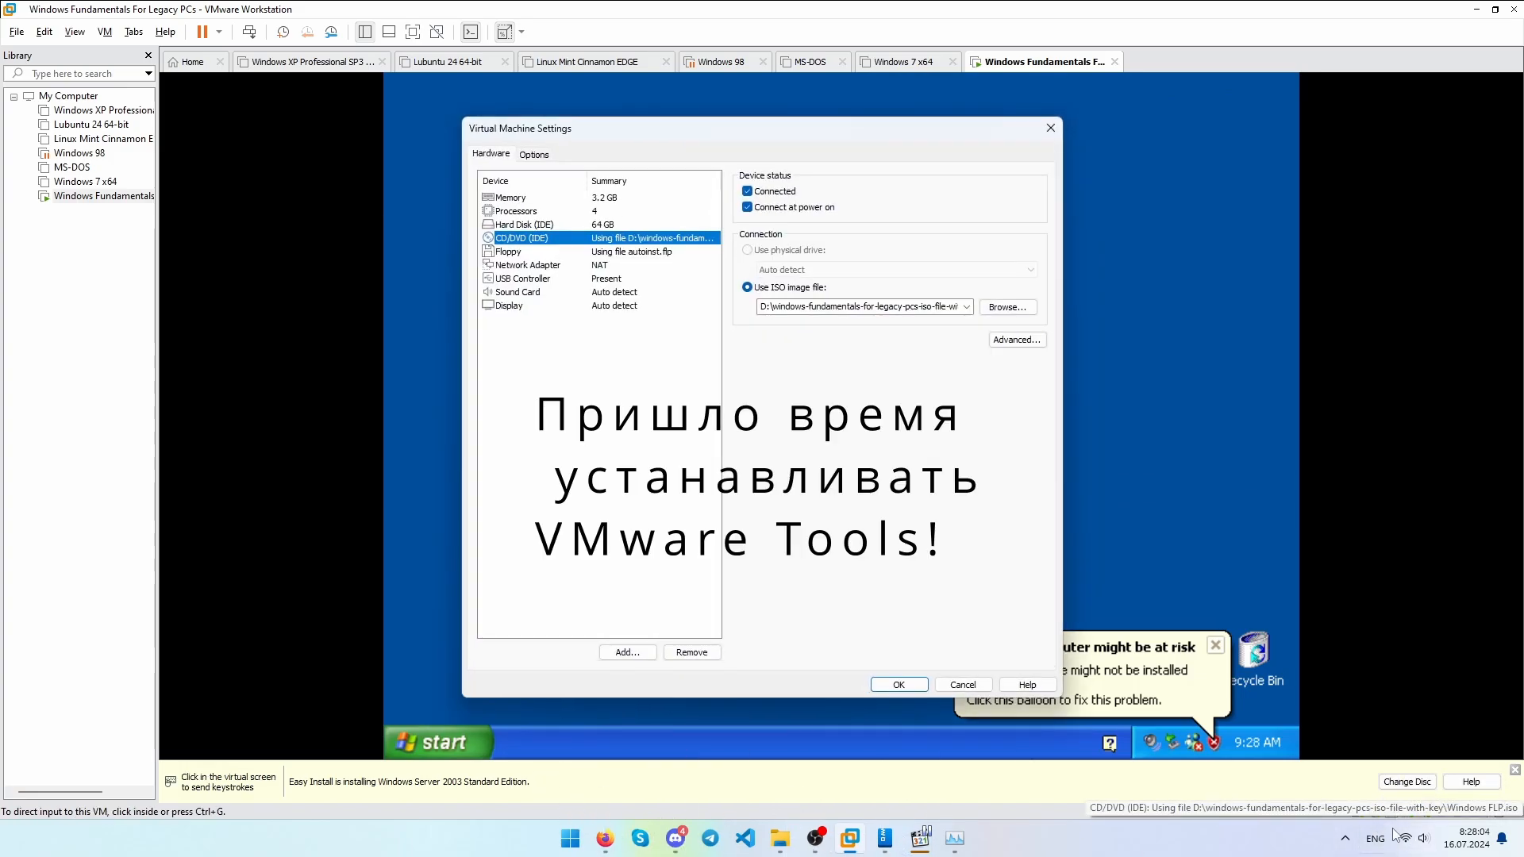
{"action": "left_click", "coordinate": [1001, 309]}
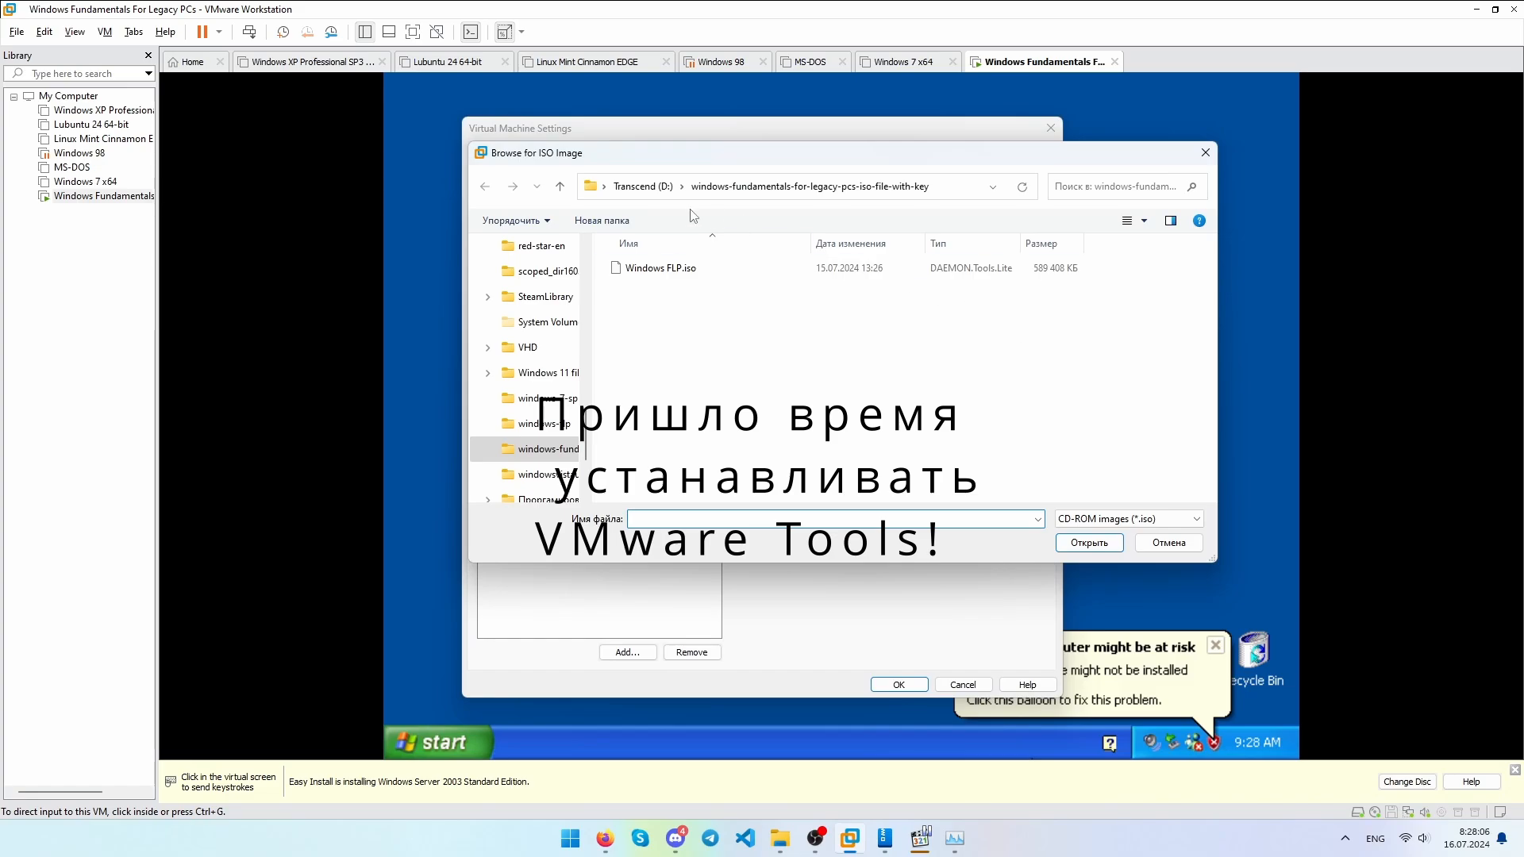
{"action": "left_click", "coordinate": [937, 188]}
{"action": "type", "text": "c"}
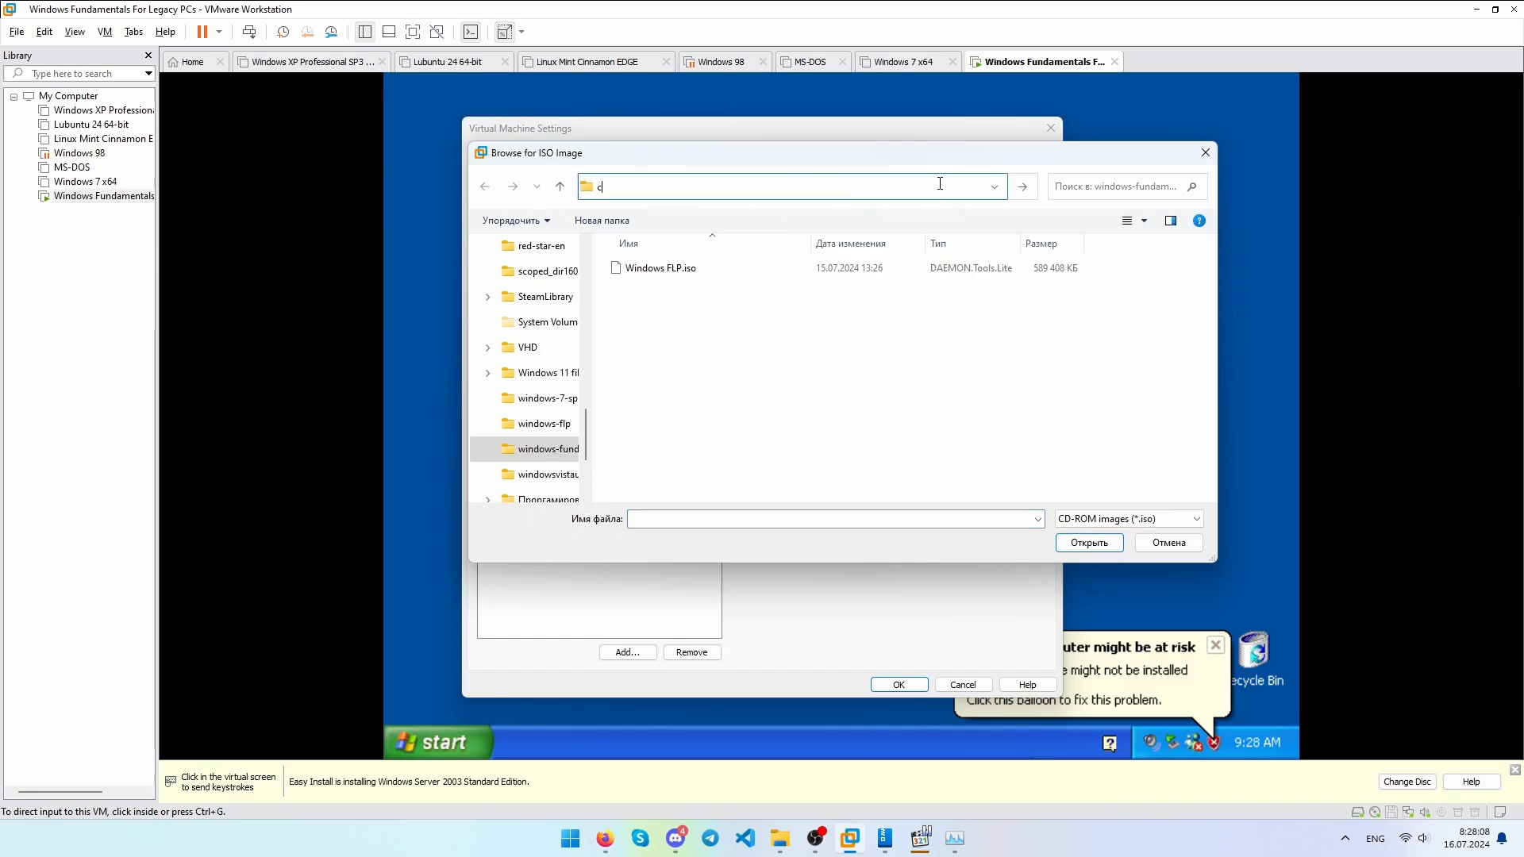
{"action": "type", "text": ":"}
{"action": "key", "text": "Return"}
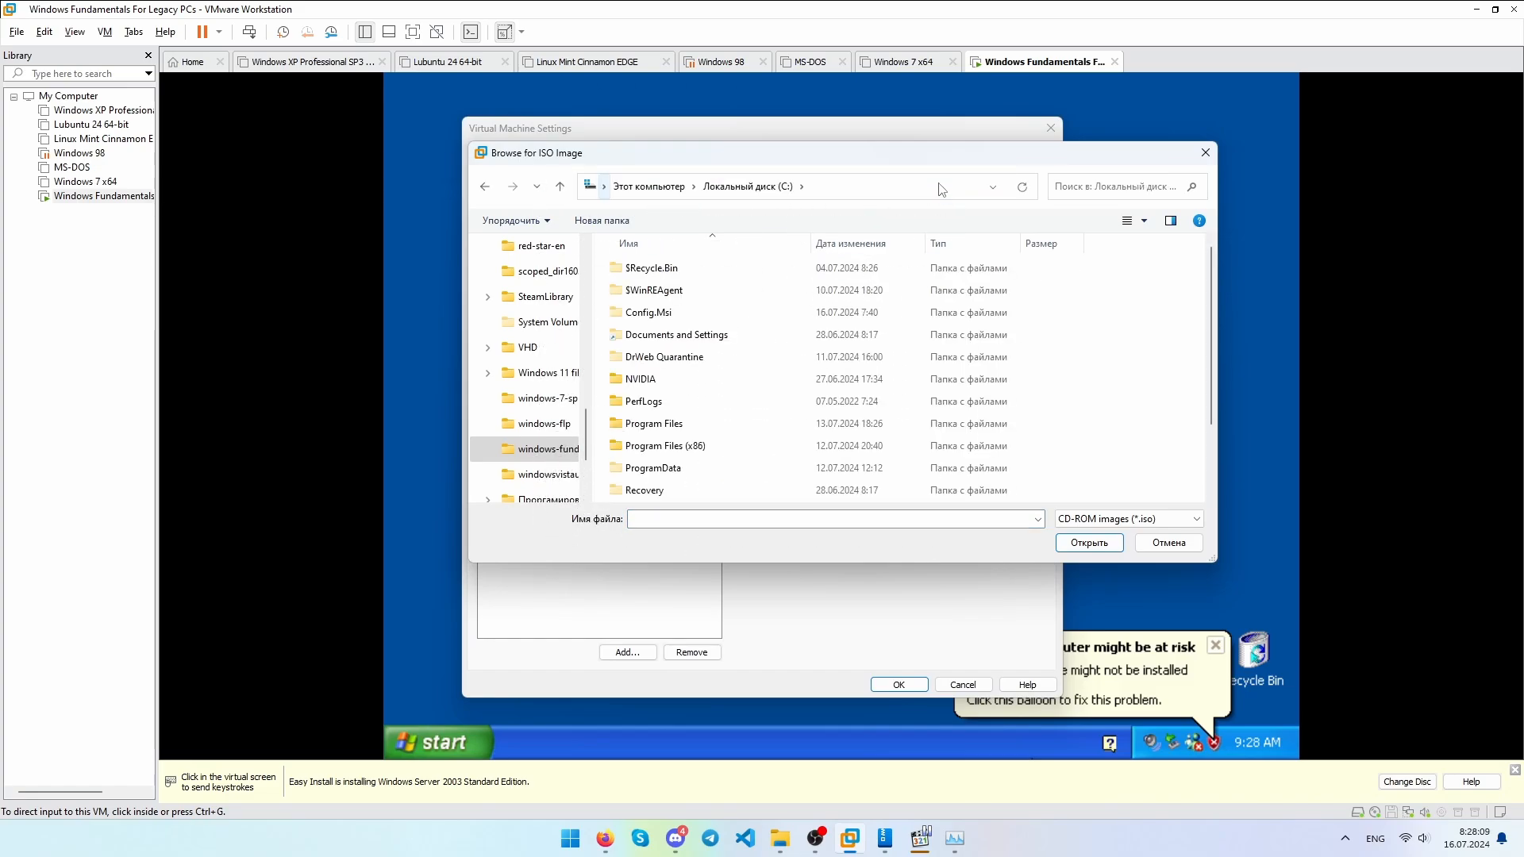
{"action": "double_click", "coordinate": [702, 445]}
{"action": "scroll", "coordinate": [702, 445], "scroll_direction": "down", "scroll_amount": 9}
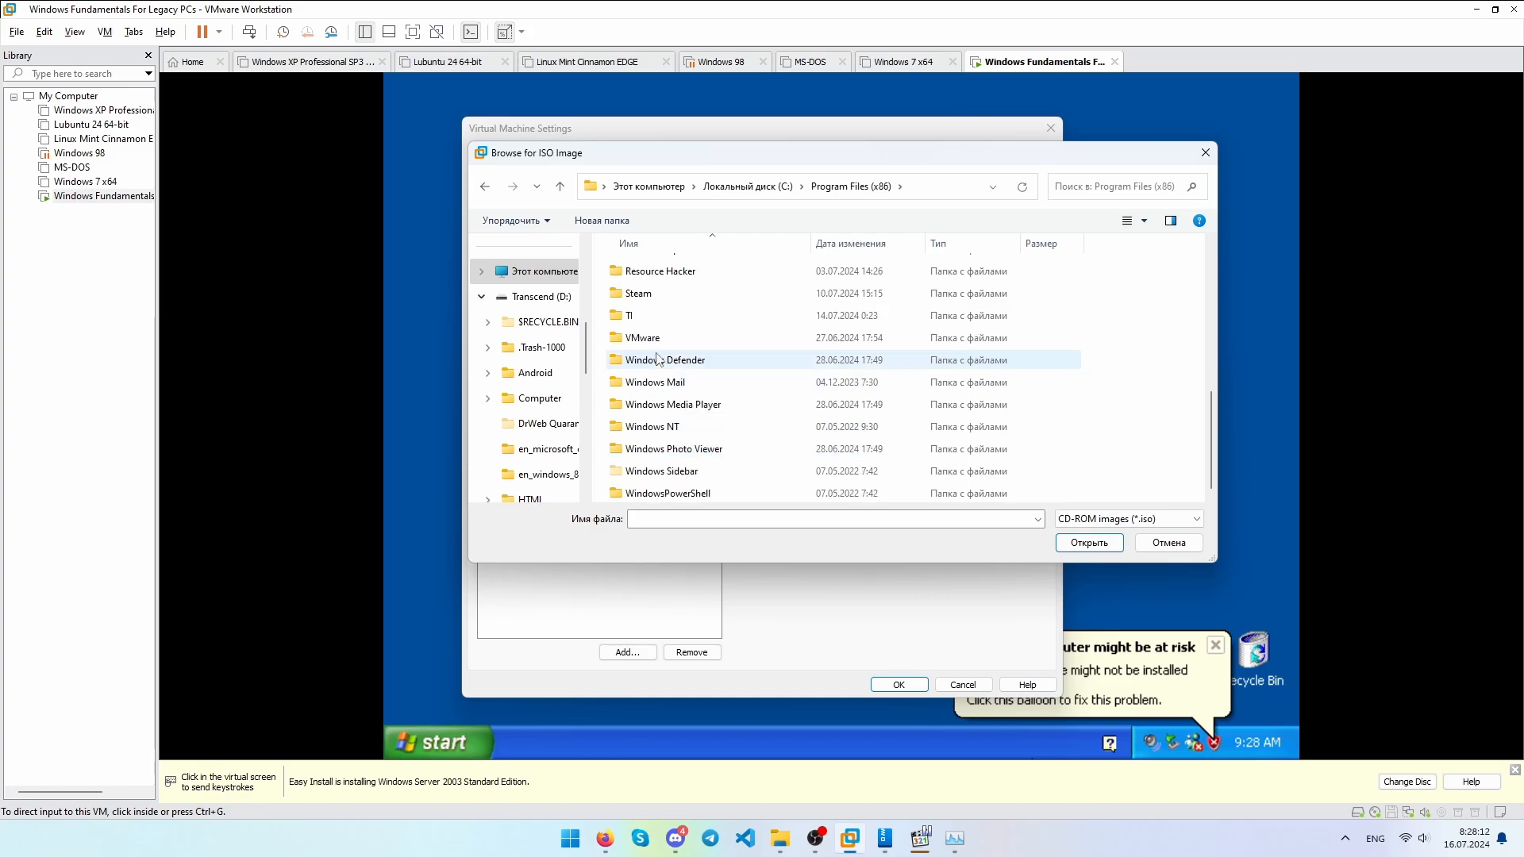
{"action": "double_click", "coordinate": [661, 344]}
{"action": "double_click", "coordinate": [680, 290]}
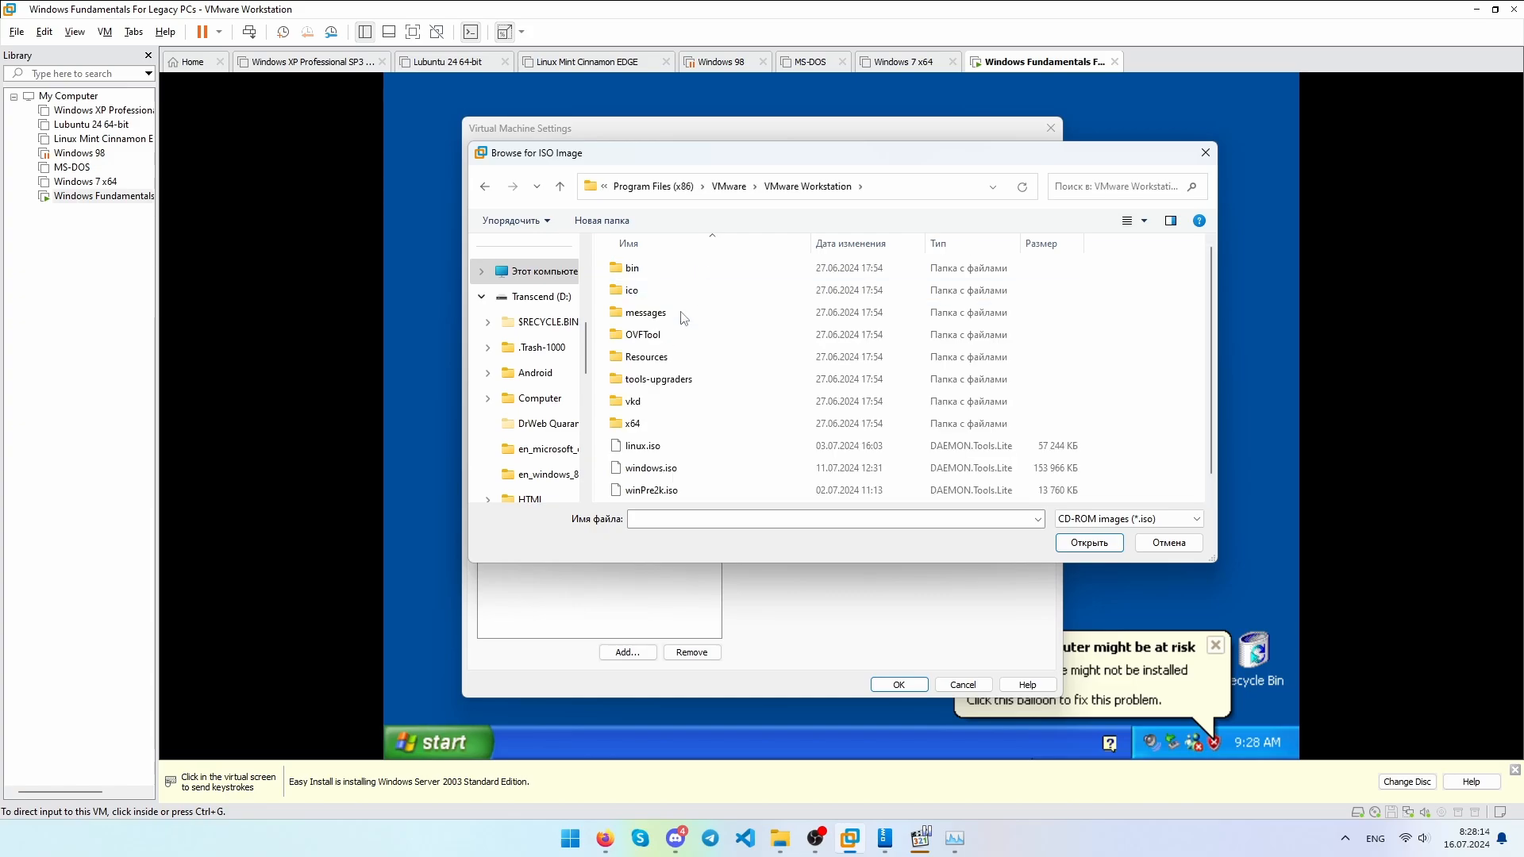
Use winPreVista.iso as the CD/DVD drive's image and apply the virtual machine settings.
{"action": "scroll", "coordinate": [722, 445], "scroll_direction": "down", "scroll_amount": 1}
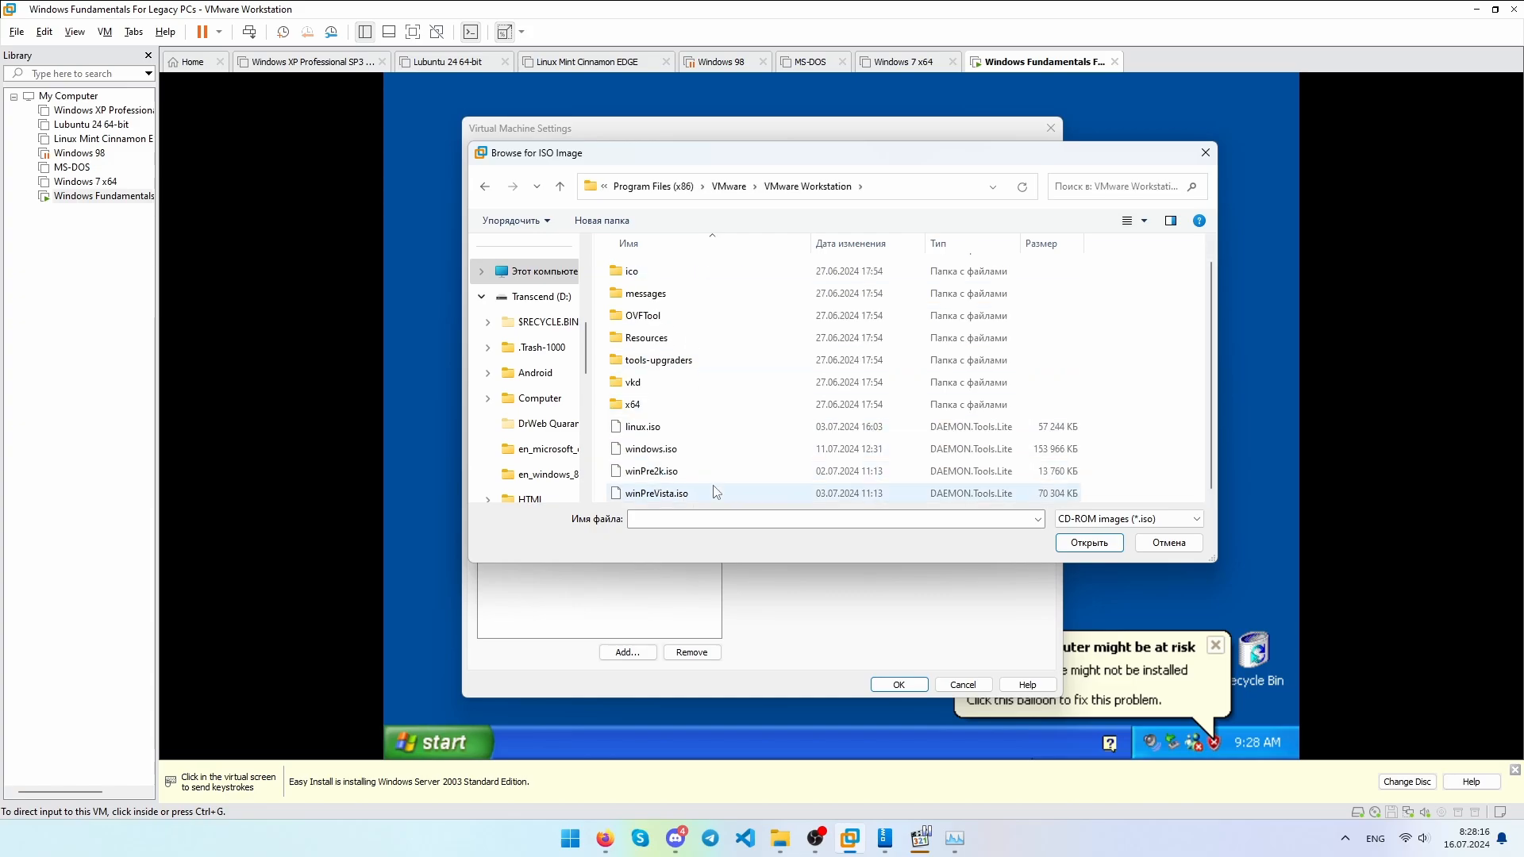
{"action": "left_click", "coordinate": [675, 493]}
{"action": "left_click", "coordinate": [1071, 541]}
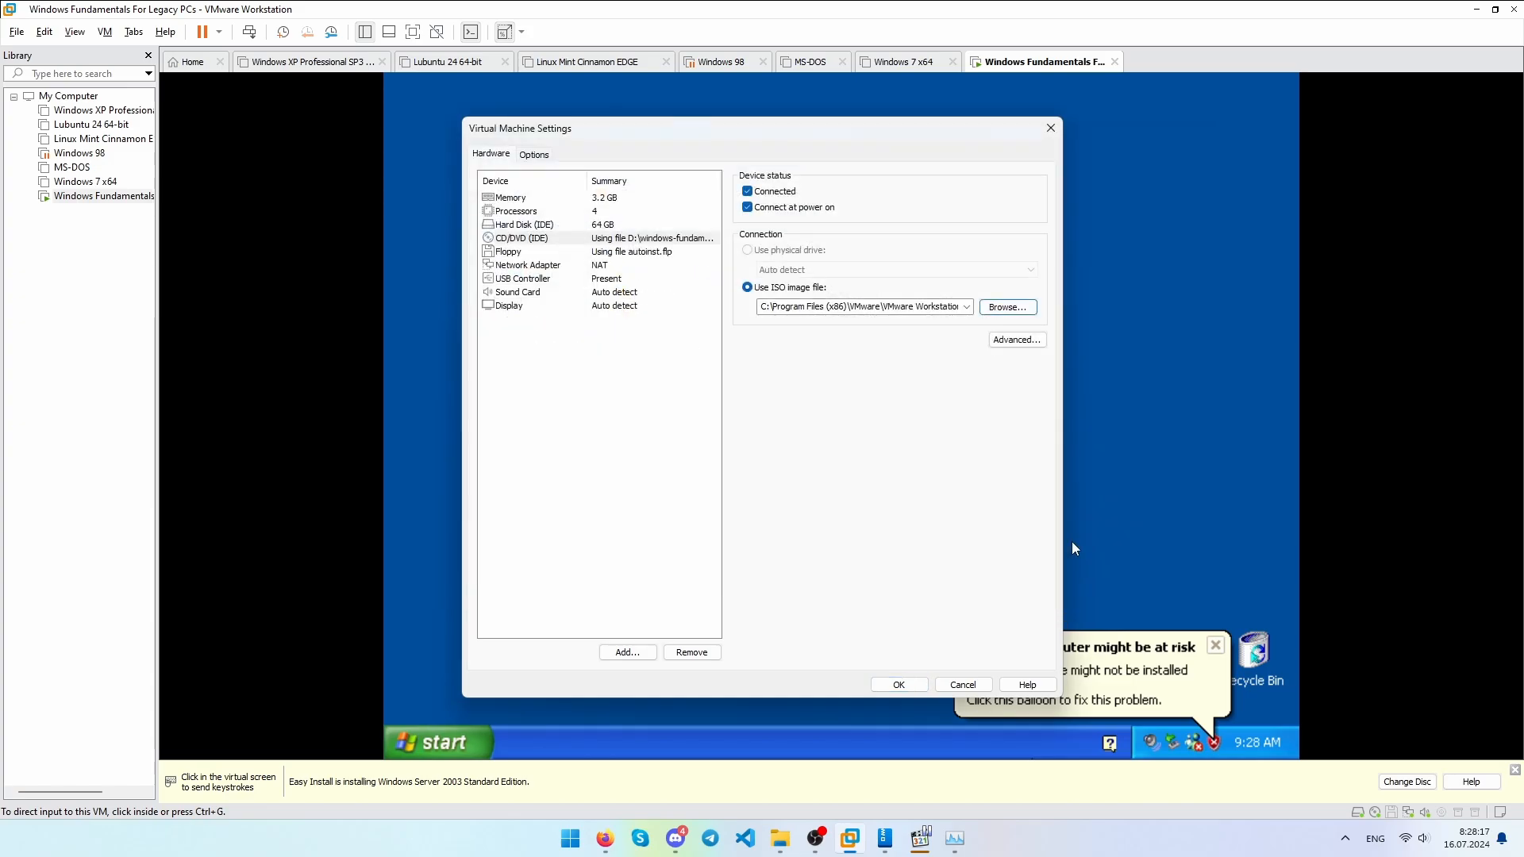
{"action": "left_click", "coordinate": [899, 684]}
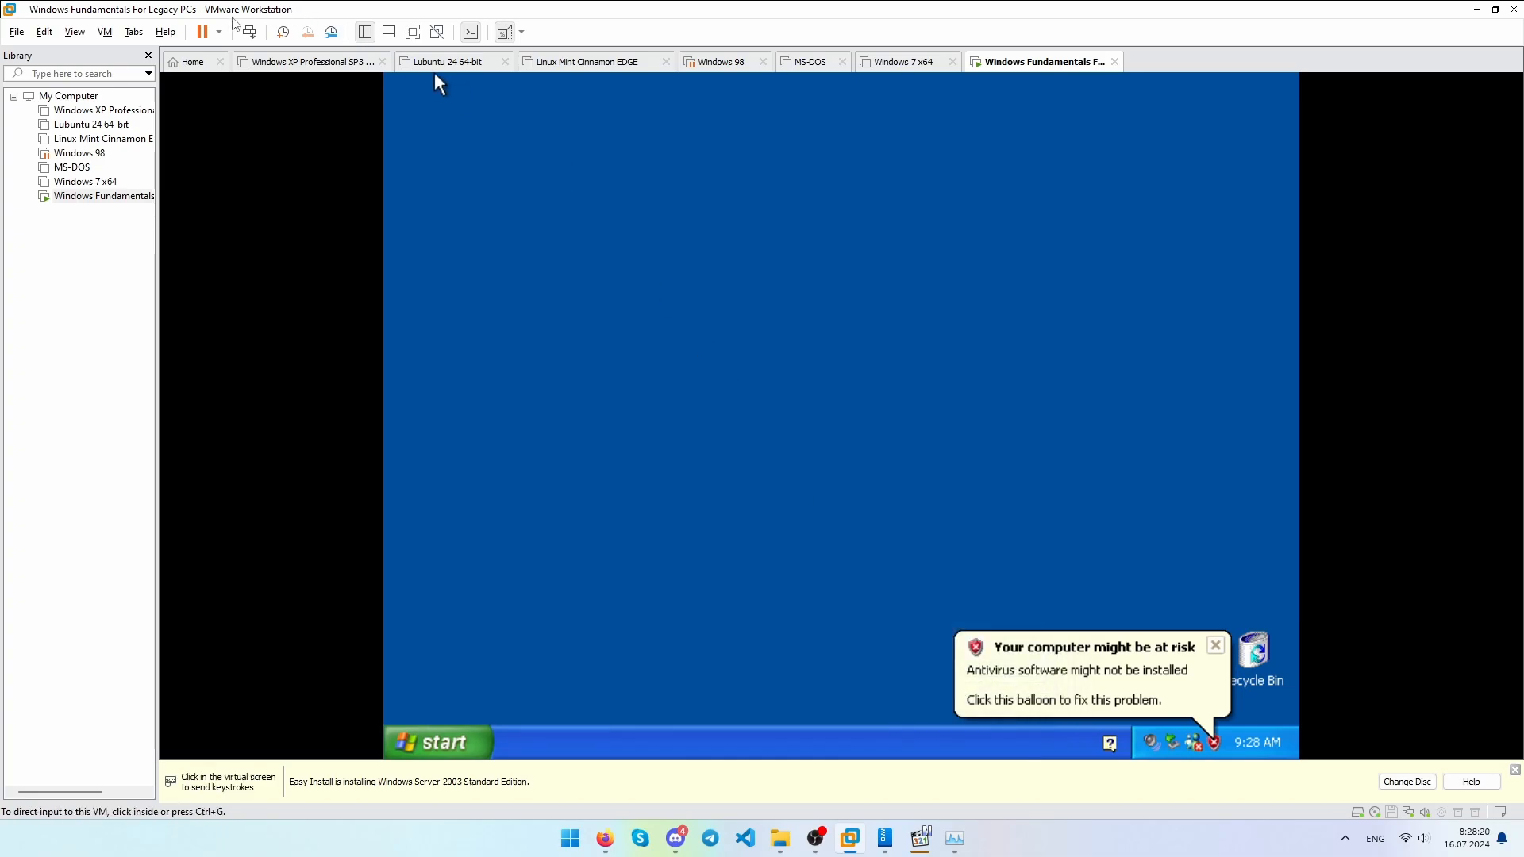
Take a snapshot of the running virtual machine.
{"action": "left_click", "coordinate": [282, 32]}
{"action": "left_click", "coordinate": [824, 487]}
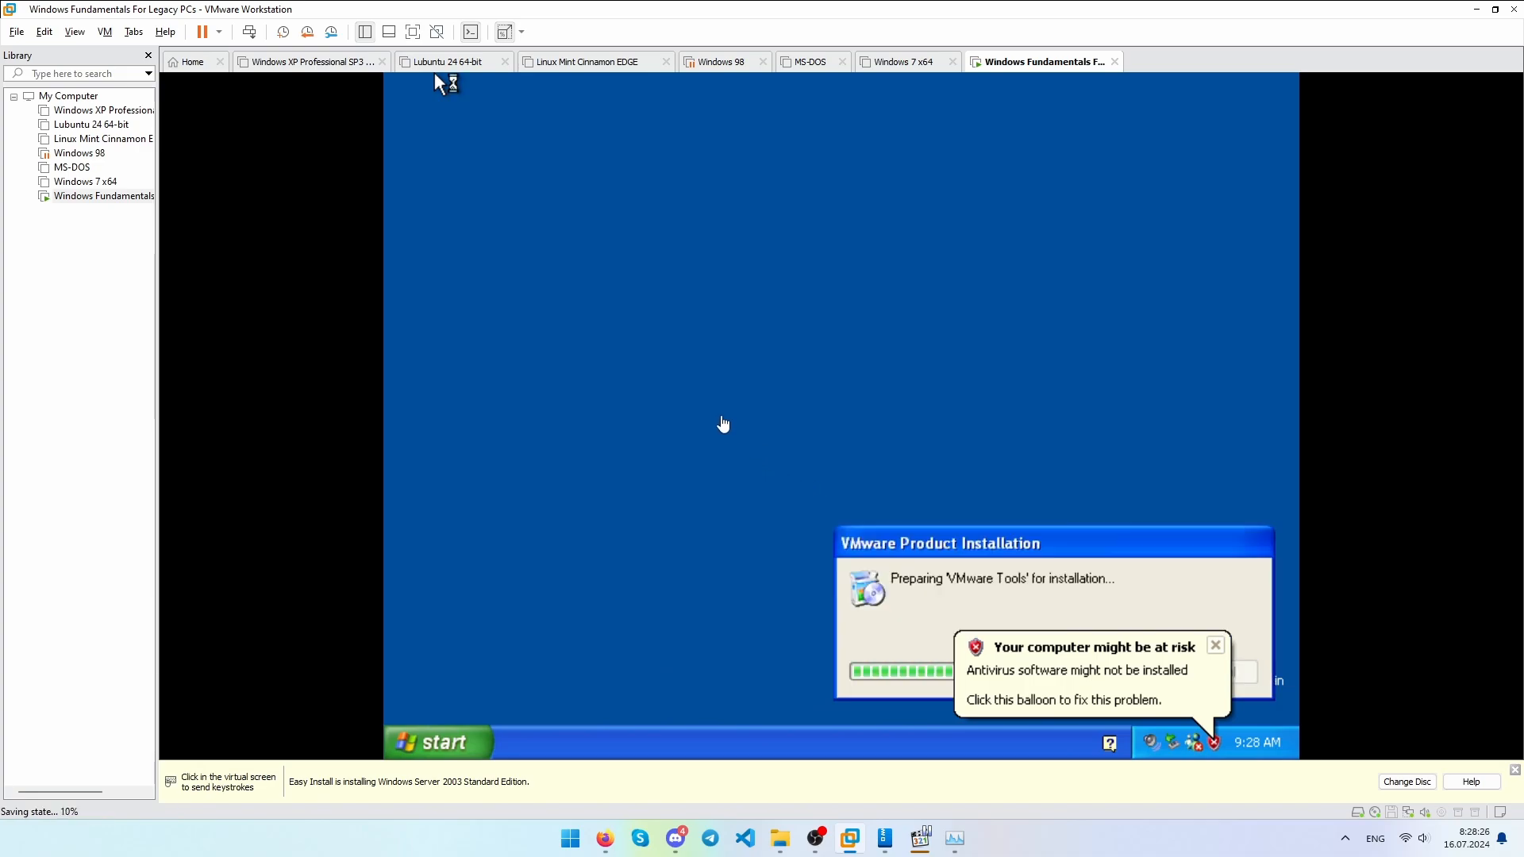
Install VMware Tools in the guest with the Complete setup type.
{"action": "left_click", "coordinate": [718, 422]}
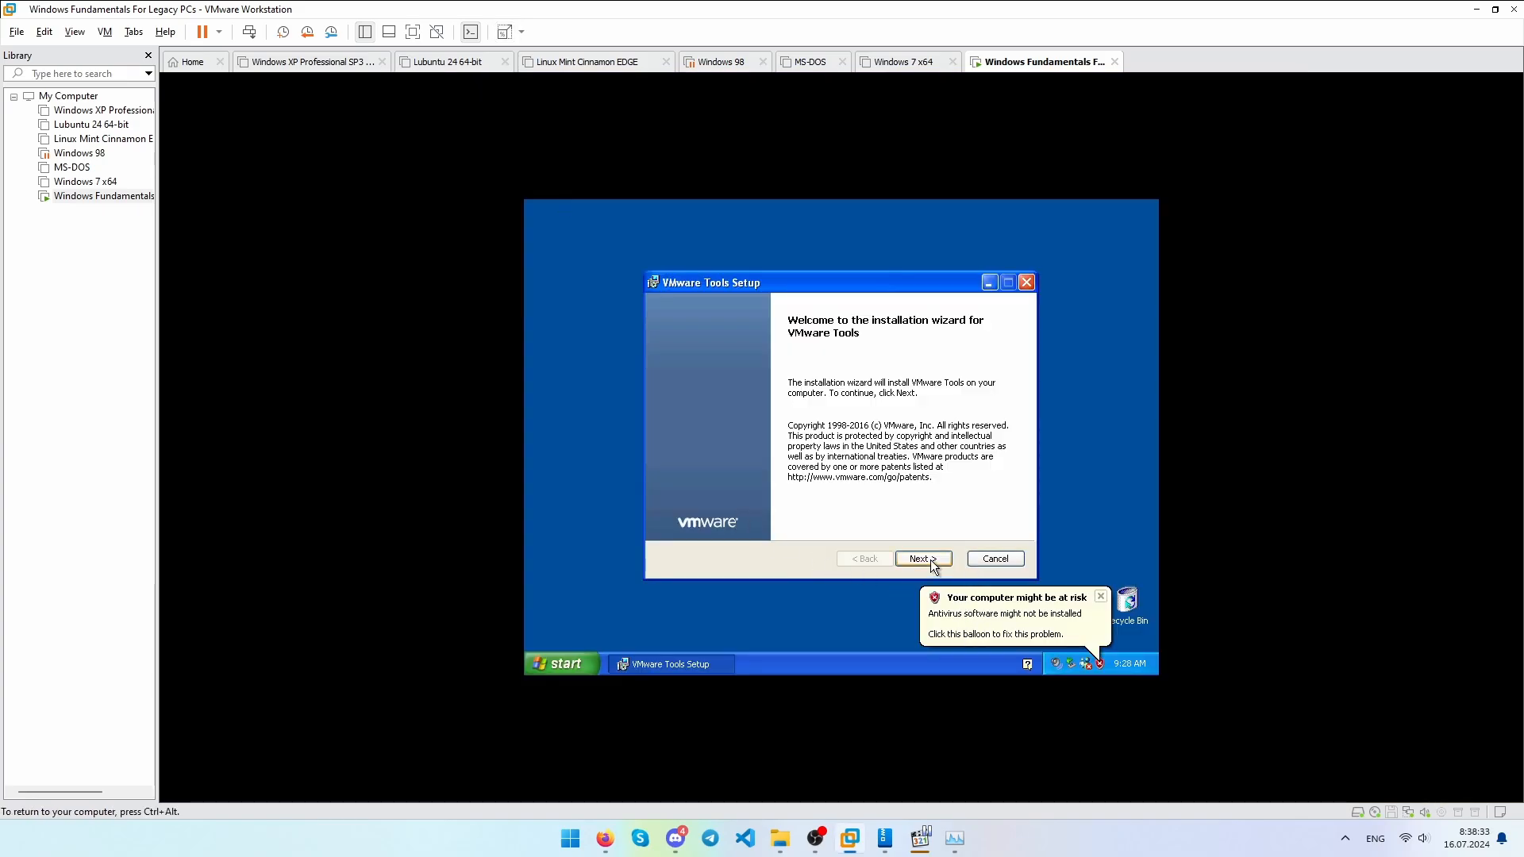
{"action": "left_click", "coordinate": [923, 559]}
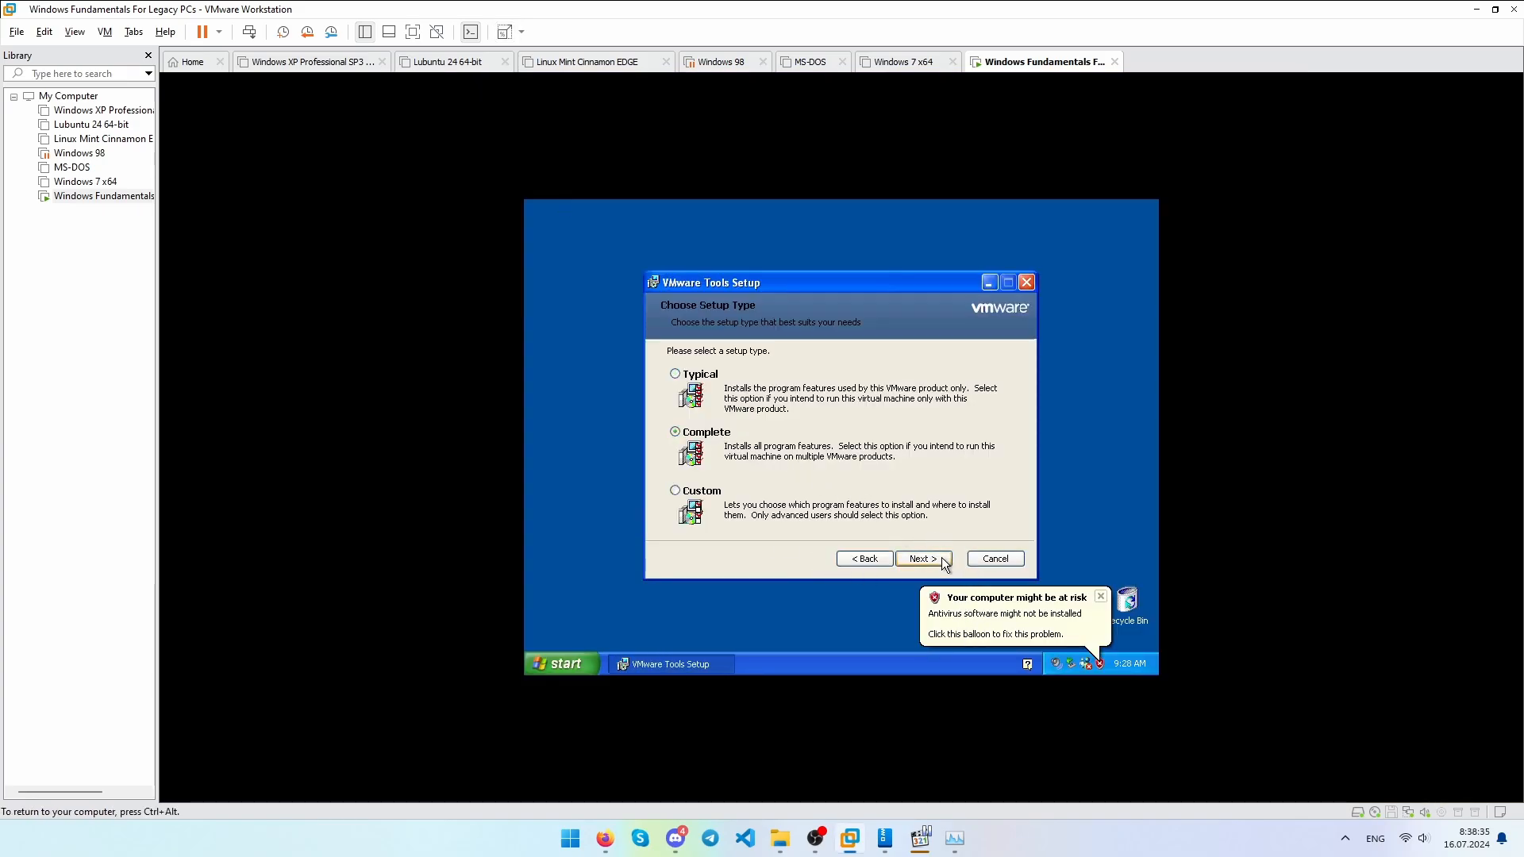
{"action": "left_click", "coordinate": [942, 559]}
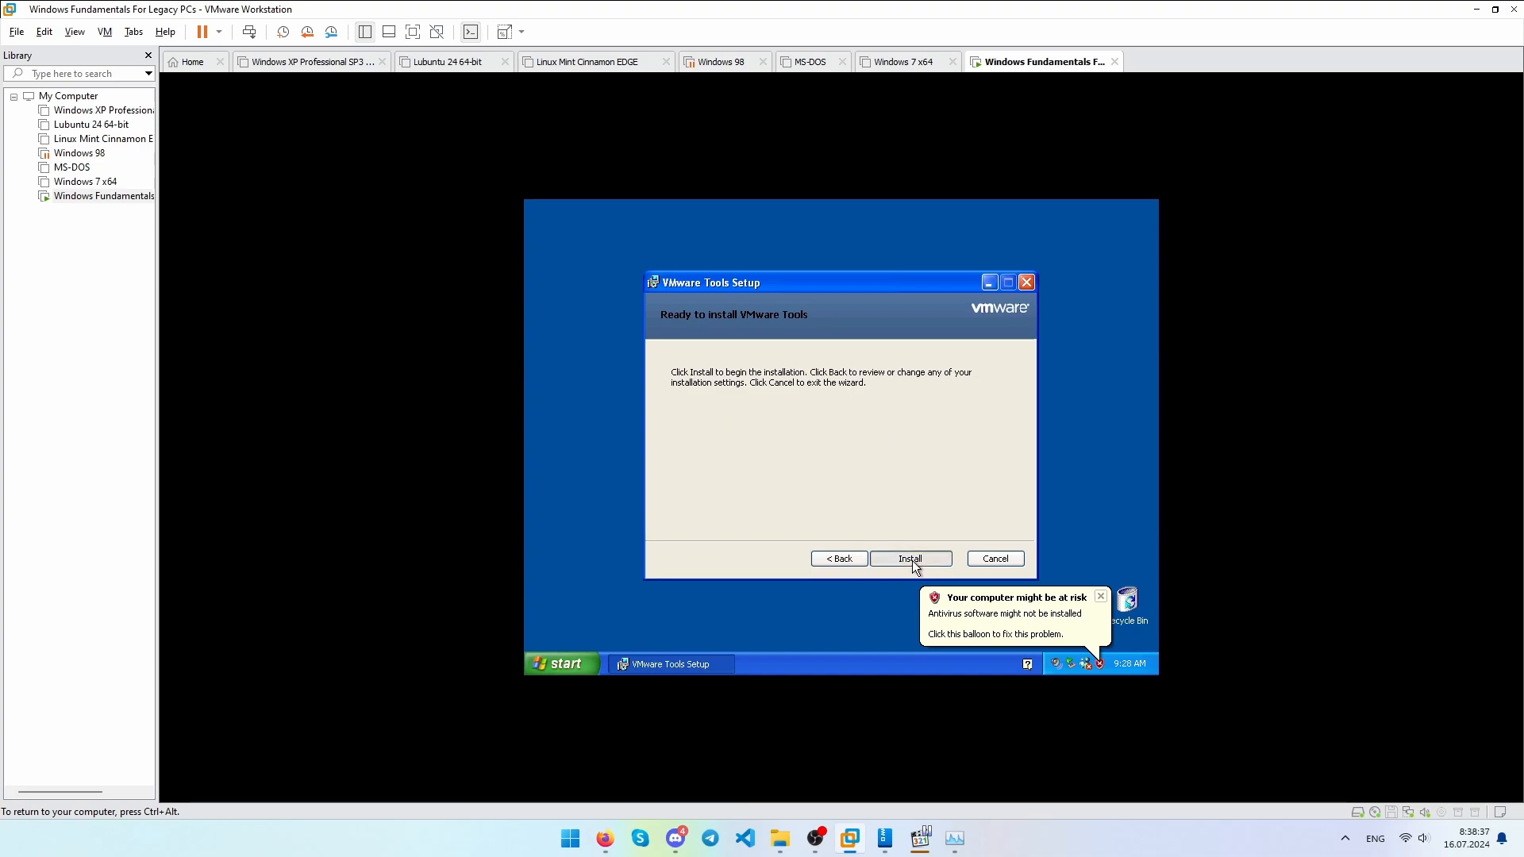
{"action": "left_click", "coordinate": [912, 561]}
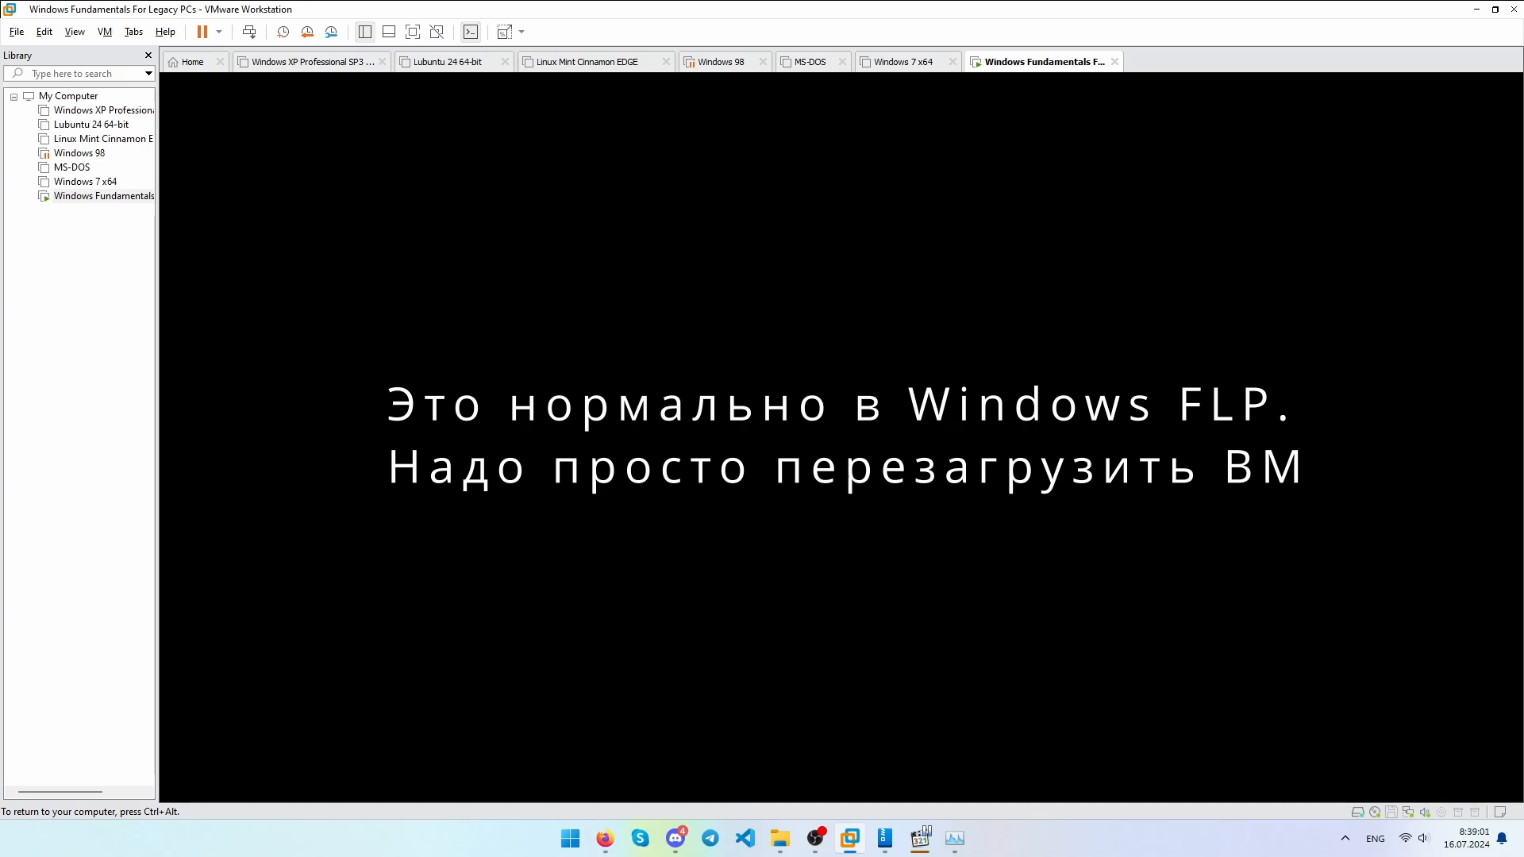
Release input from the black-screened guest and reset the Windows Fundamentals For Legacy PCs virtual machine.
{"action": "key", "text": "ctrl+alt"}
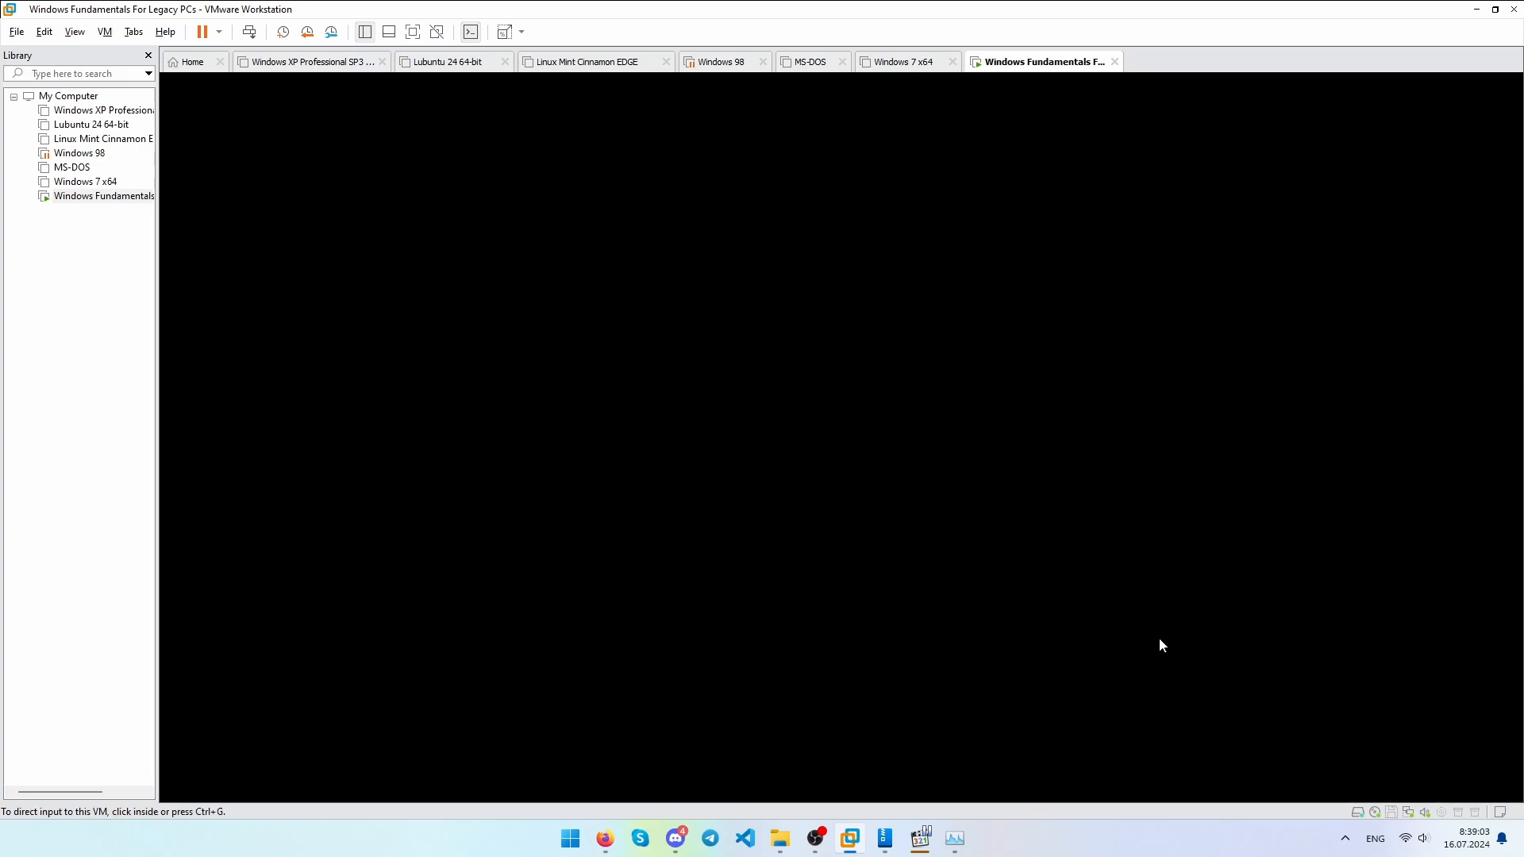
{"action": "left_click", "coordinate": [219, 31]}
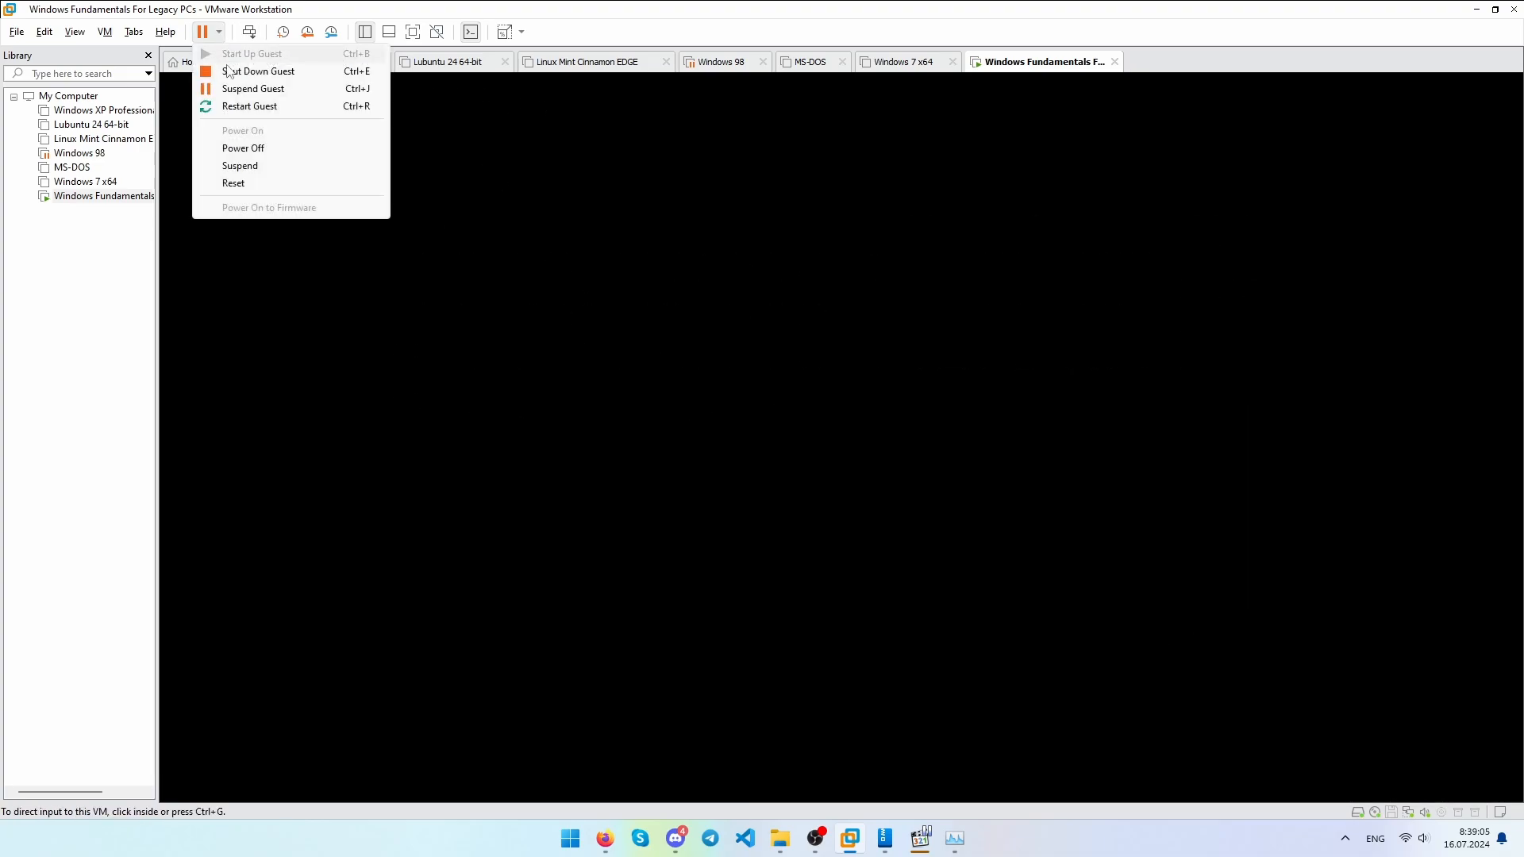
{"action": "left_click", "coordinate": [233, 184]}
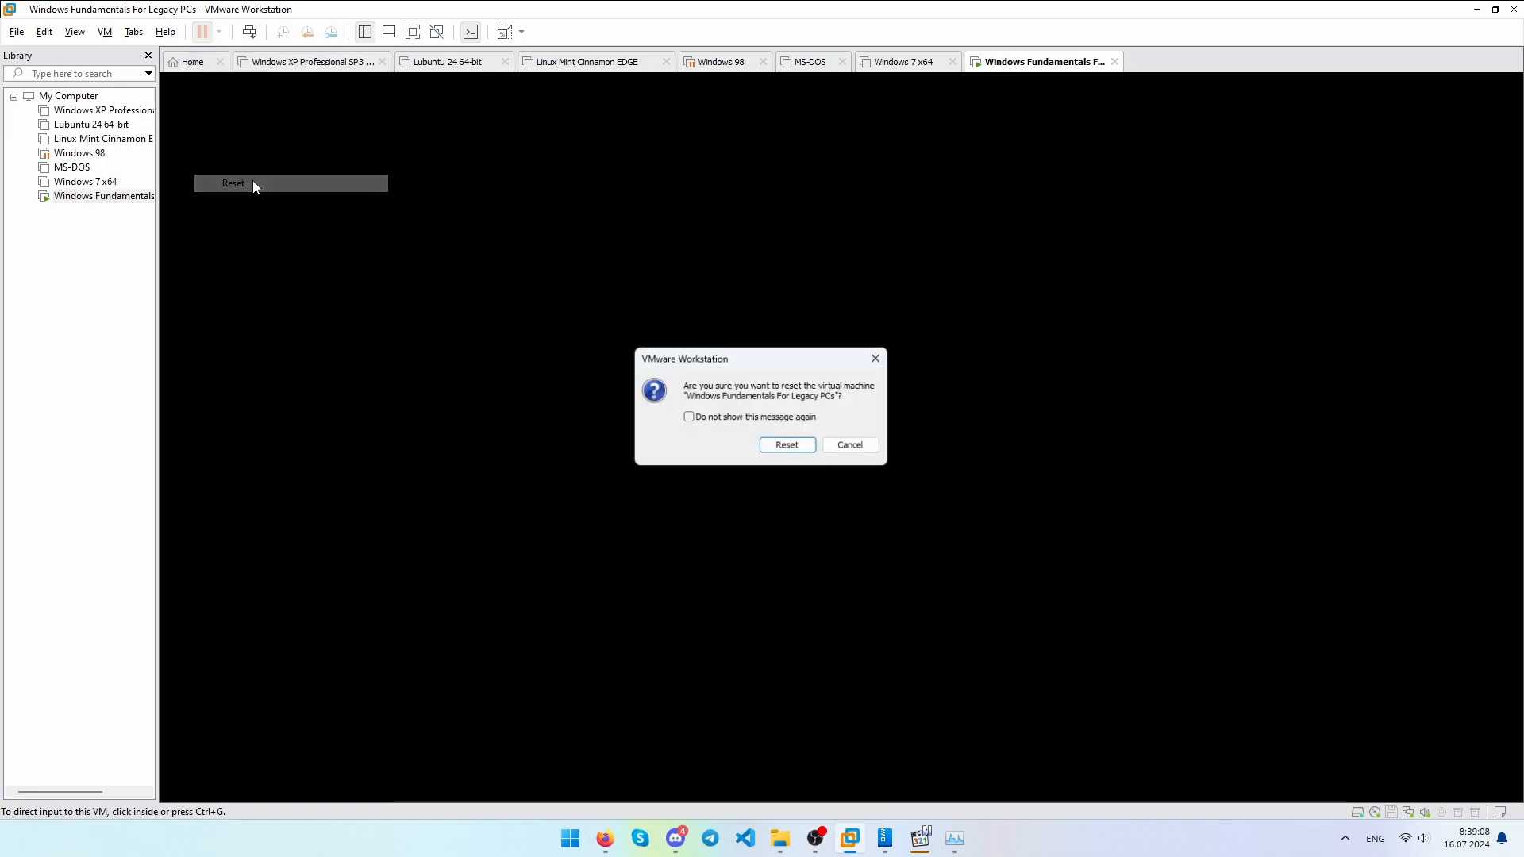
{"action": "left_click", "coordinate": [788, 446]}
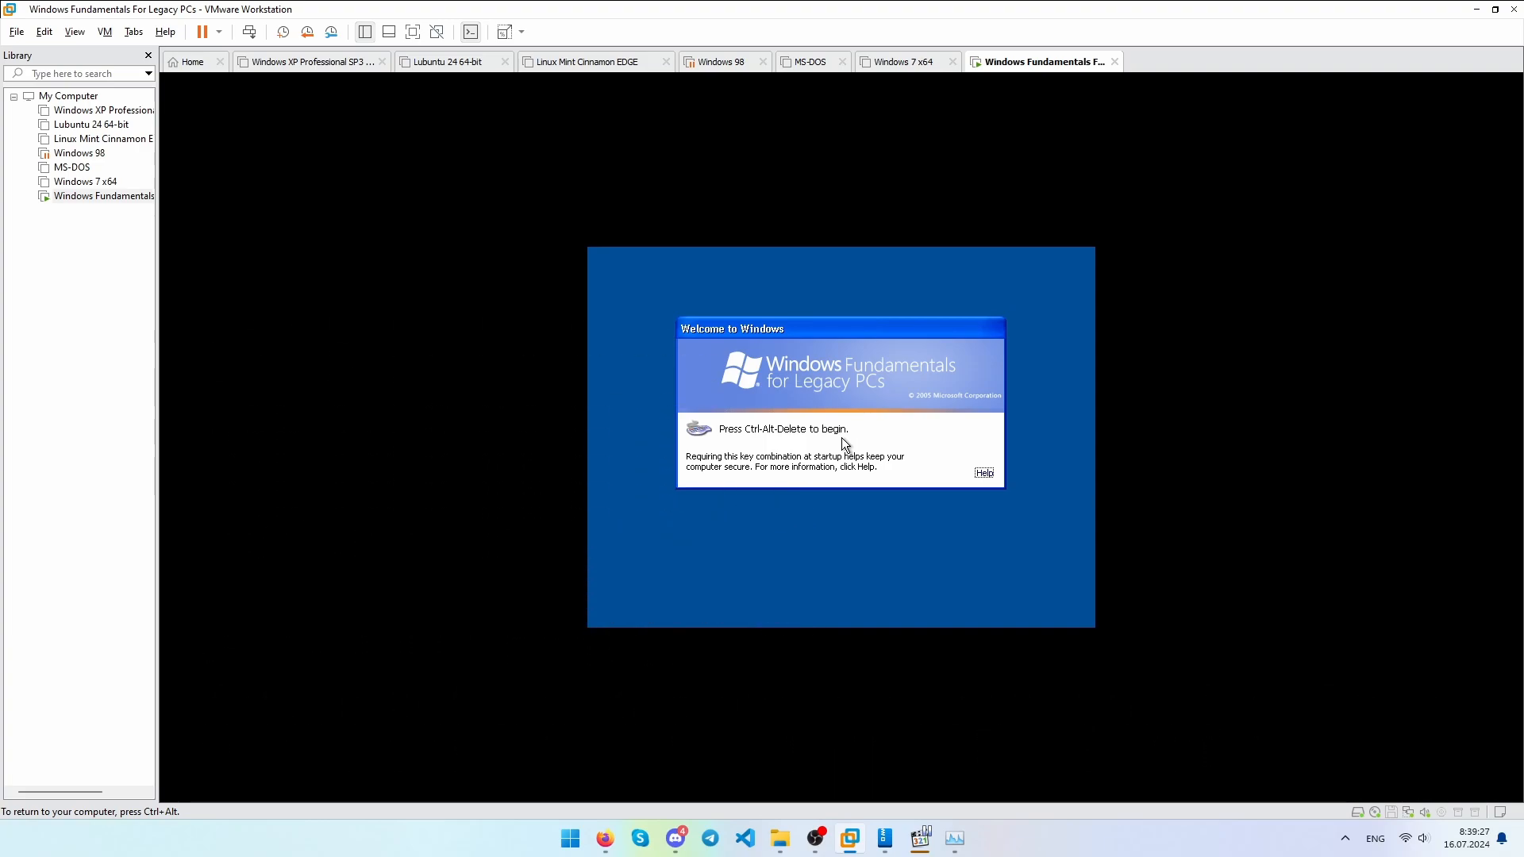
Log on to the restarted guest as Administrator by entering the account password.
{"action": "key", "text": "ctrl+alt+Insert"}
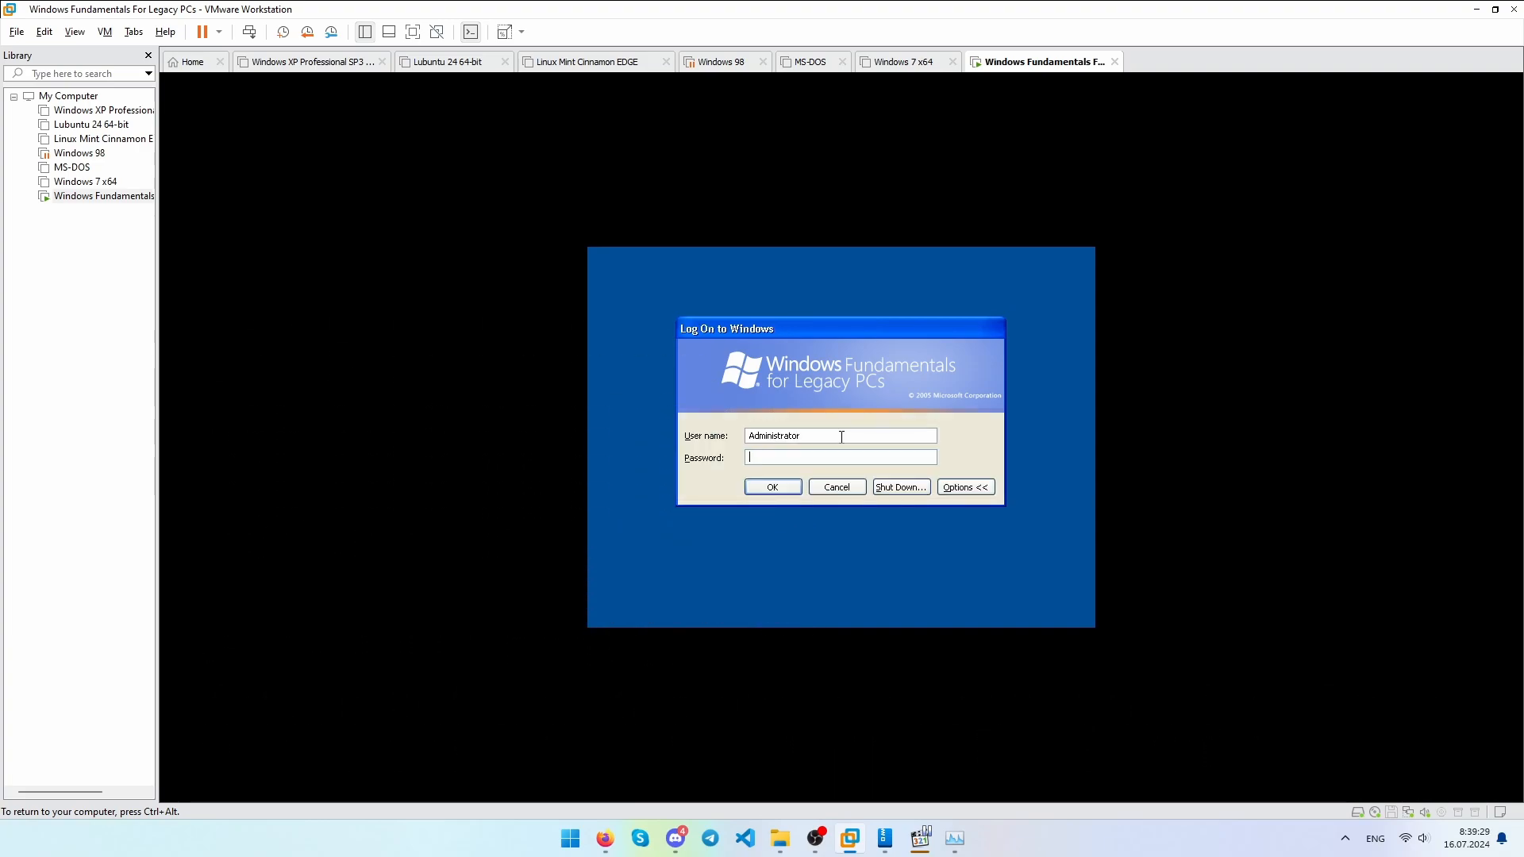
{"action": "type", "text": "6"}
{"action": "key", "text": "Return"}
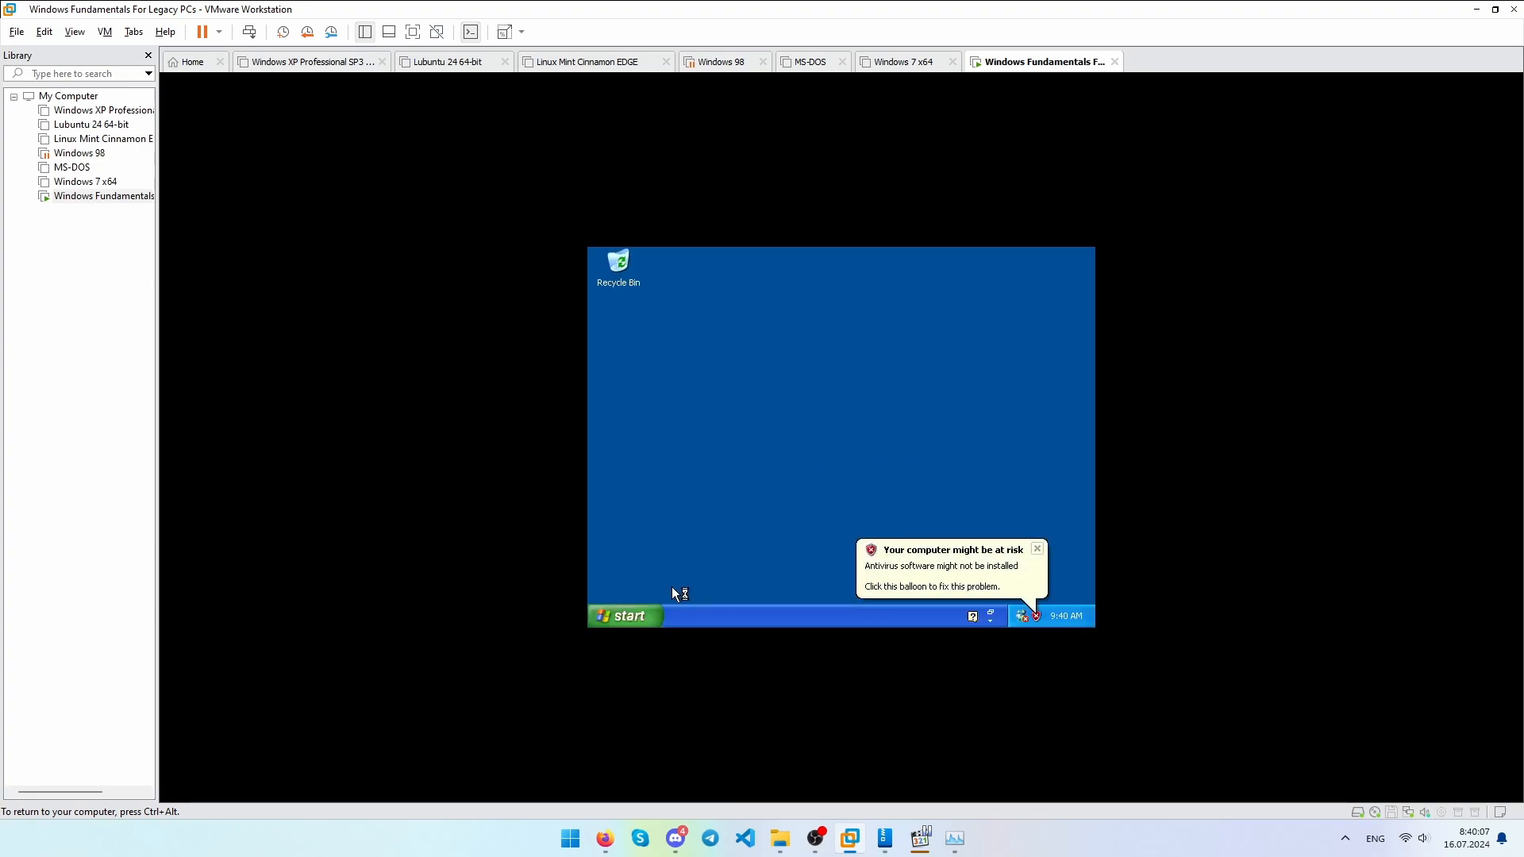
Set the guest's screen resolution to 1152 by 864 pixels in Display Properties and keep the new settings.
{"action": "left_click", "coordinate": [626, 611]}
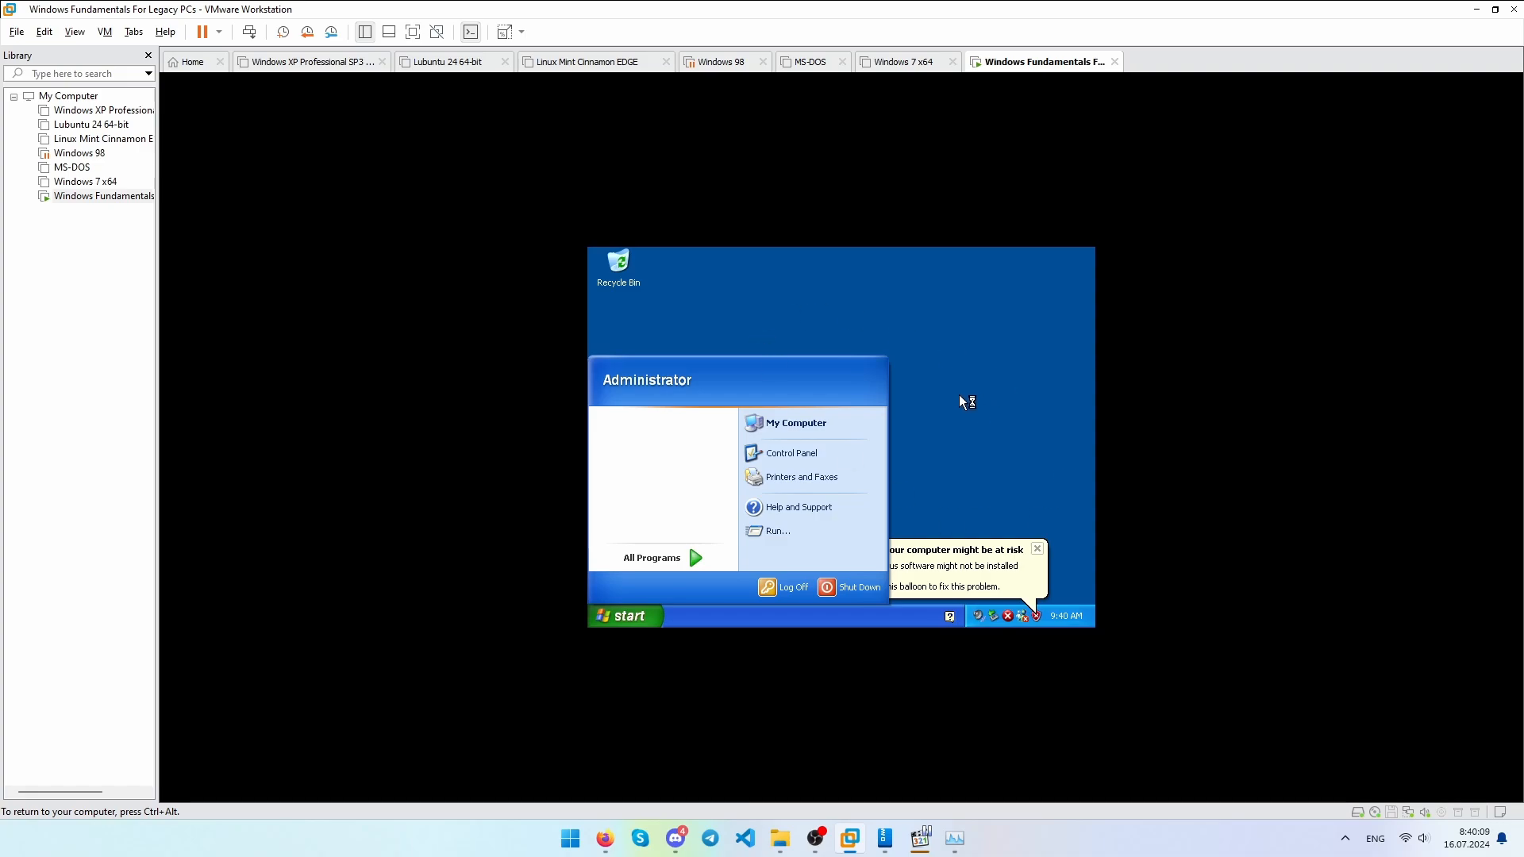
{"action": "left_click", "coordinate": [959, 394]}
{"action": "left_click", "coordinate": [607, 617]}
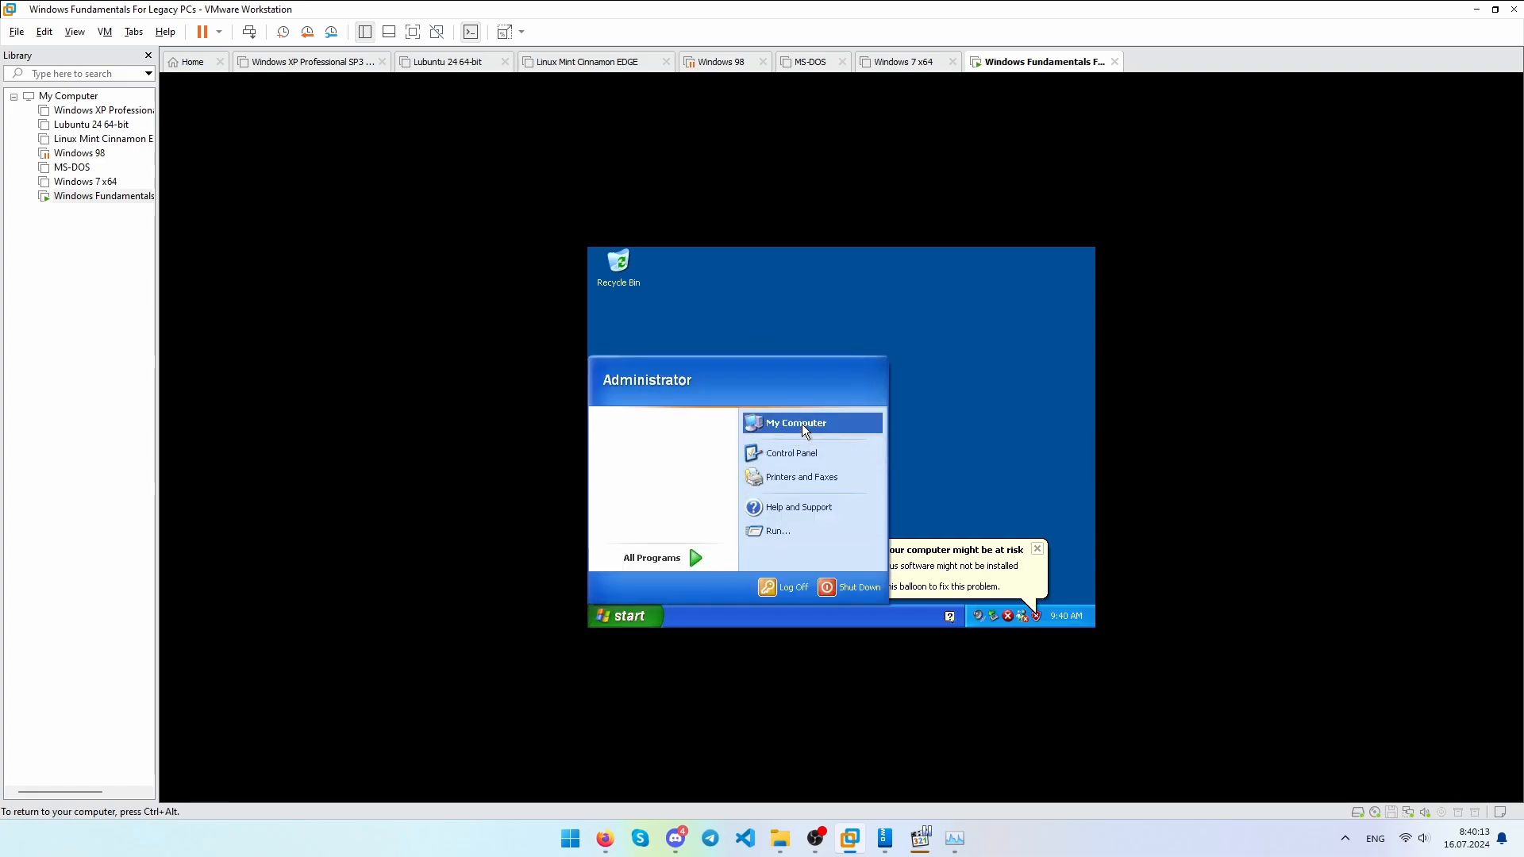
{"action": "left_click", "coordinate": [816, 457]}
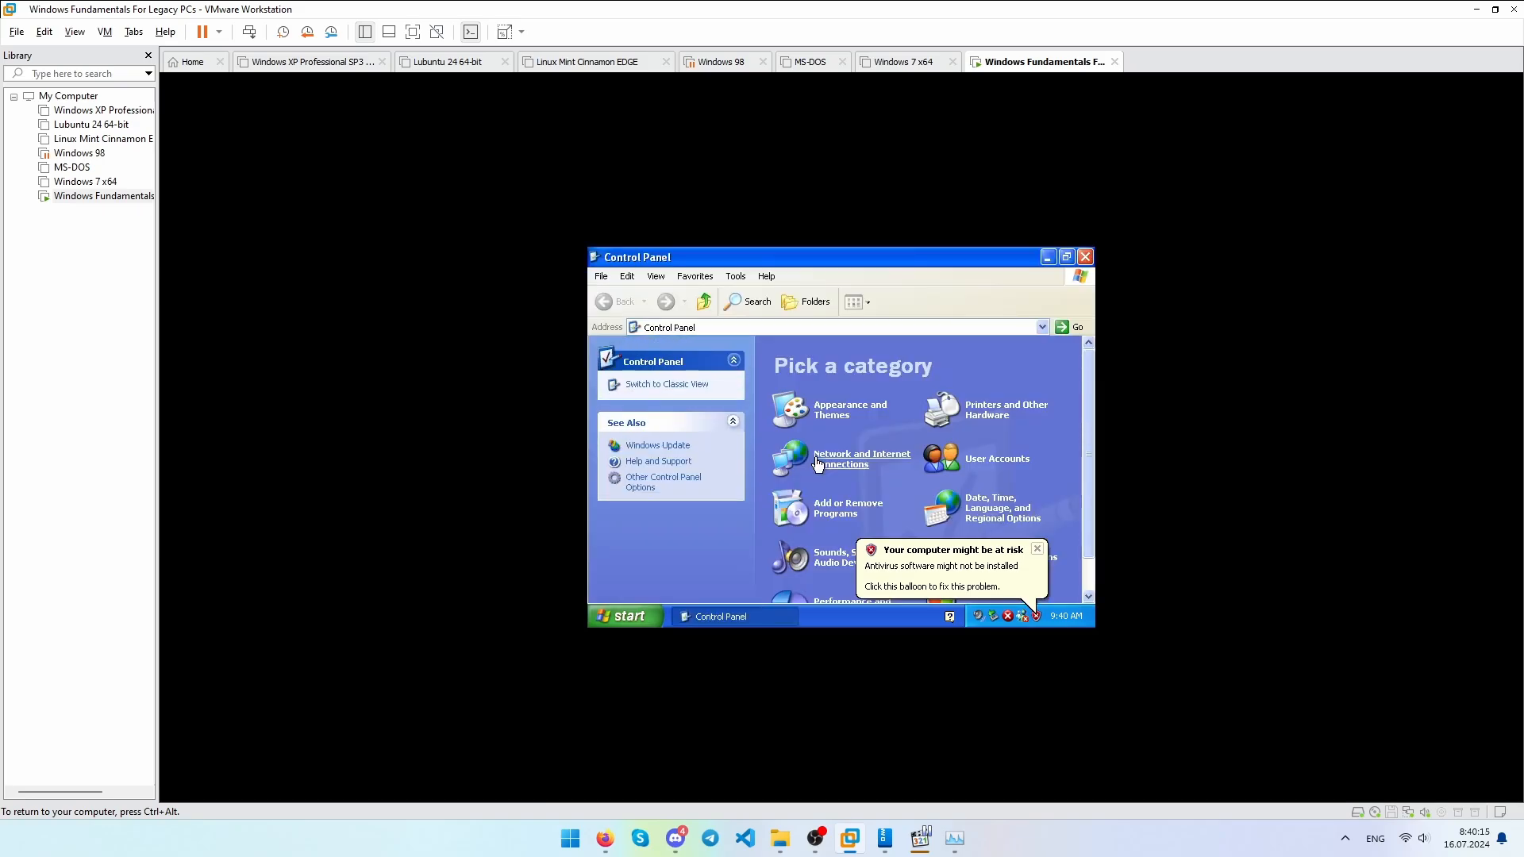
{"action": "left_click", "coordinate": [871, 418]}
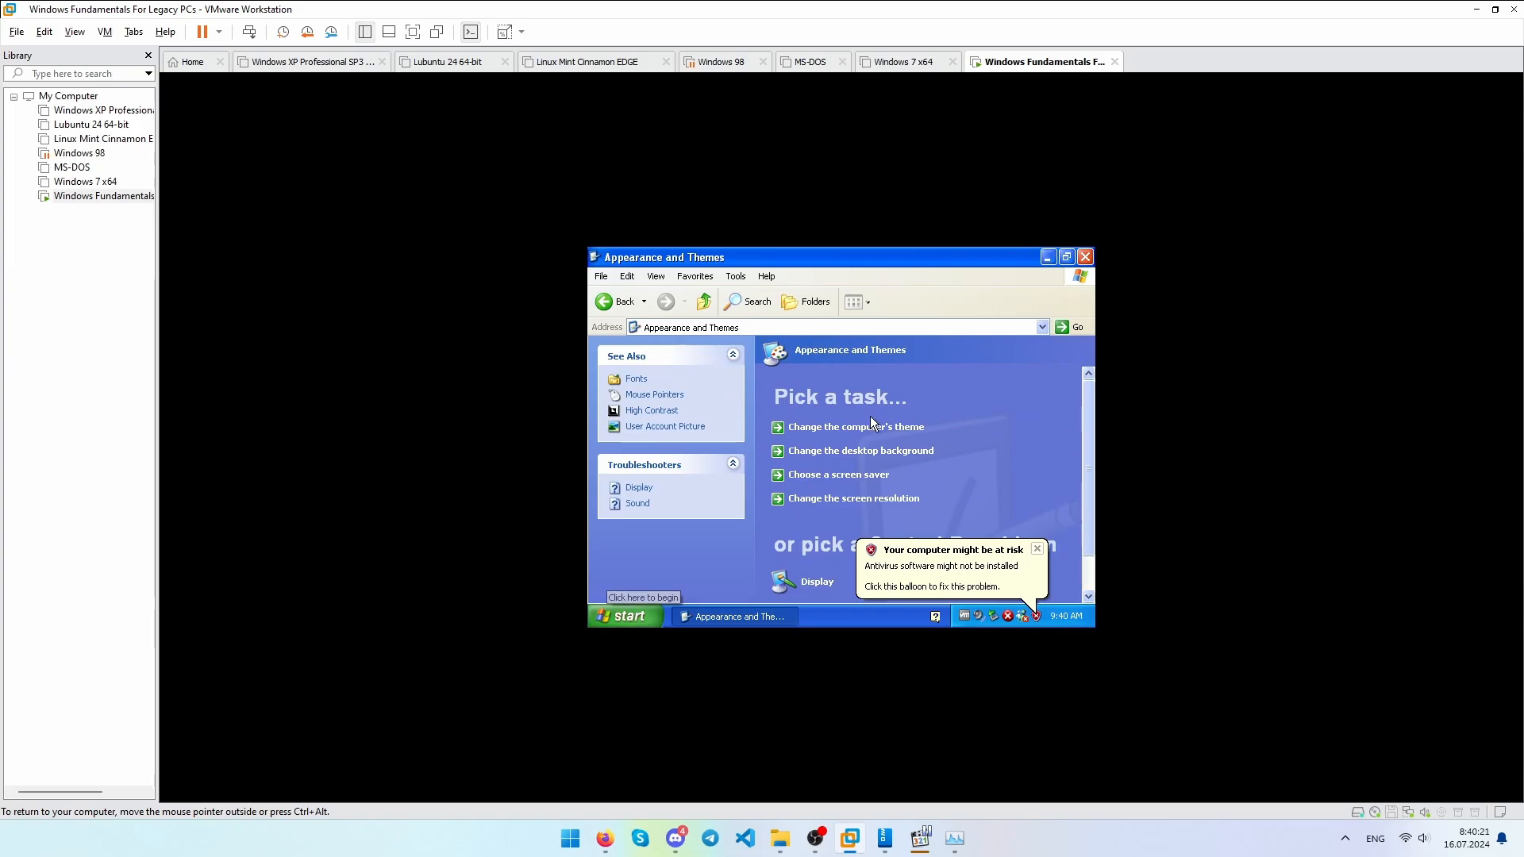
{"action": "left_click", "coordinate": [863, 498]}
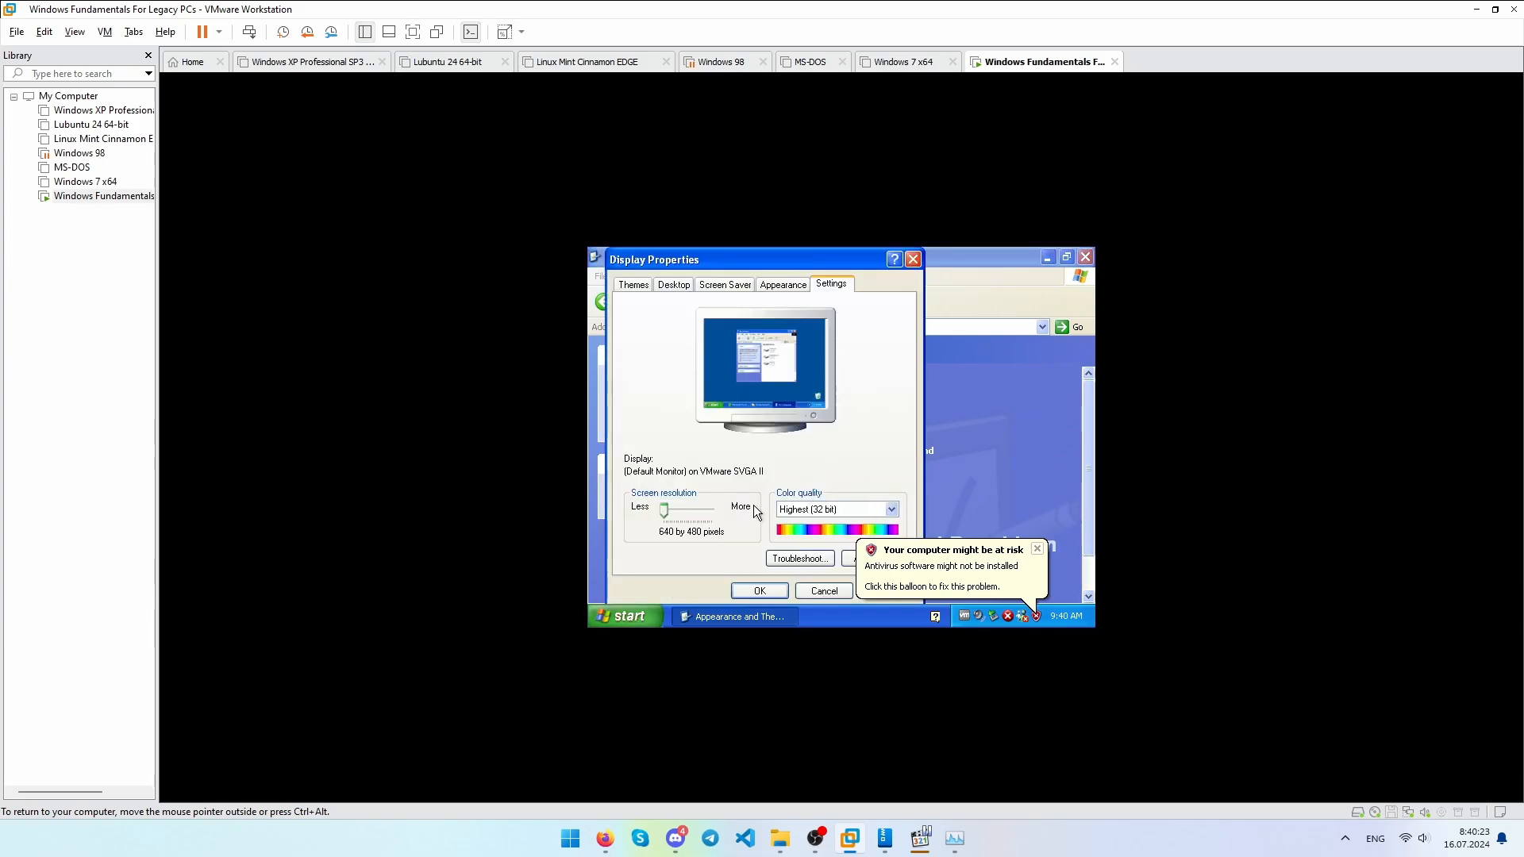
{"action": "left_click_drag", "start_coordinate": [664, 511], "coordinate": [670, 514]}
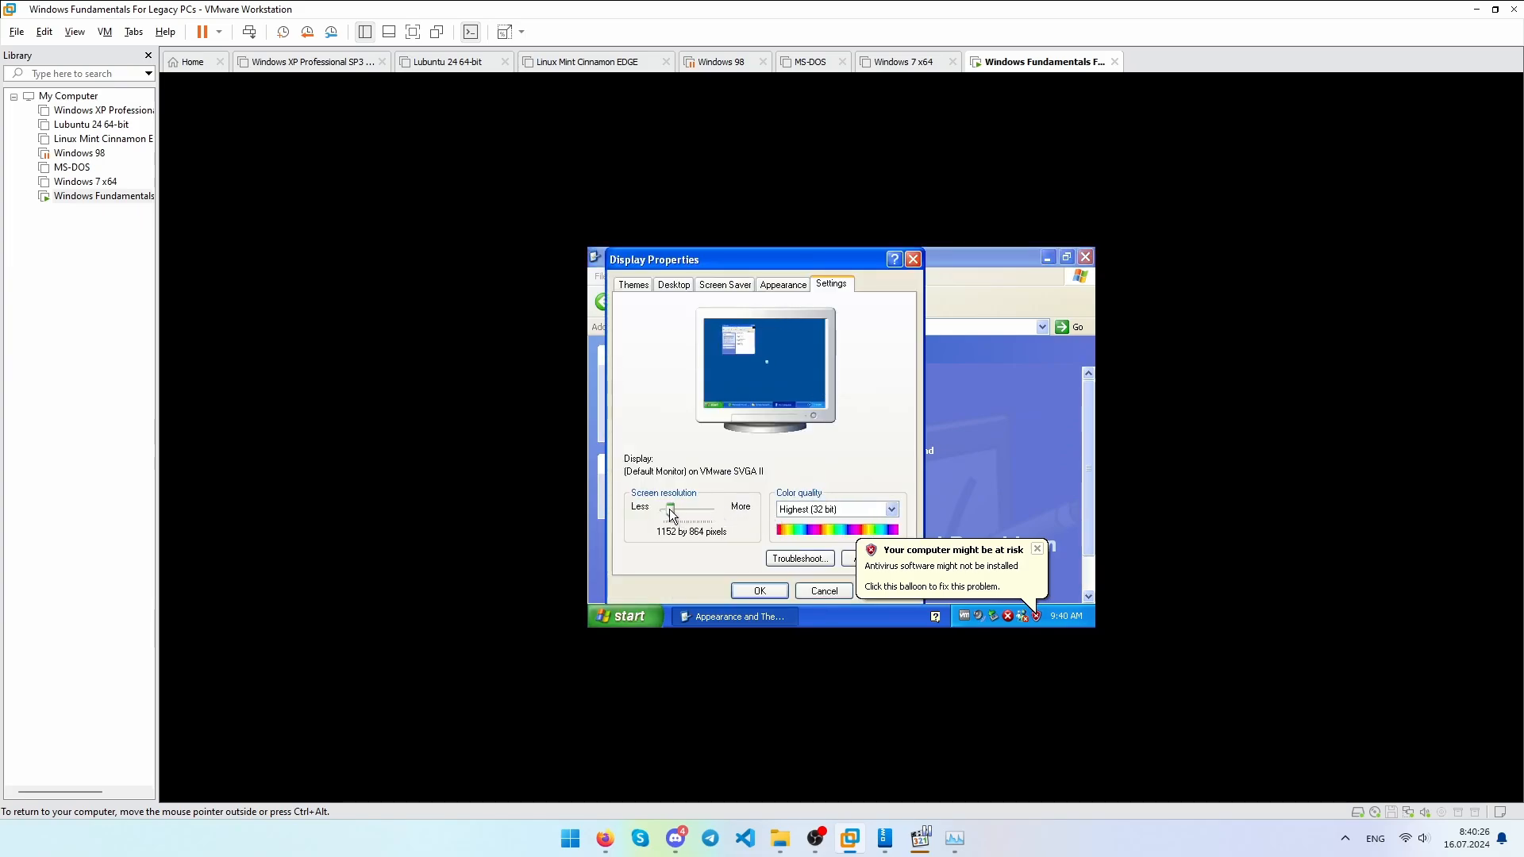
{"action": "left_click", "coordinate": [1036, 548]}
{"action": "left_click", "coordinate": [892, 589]}
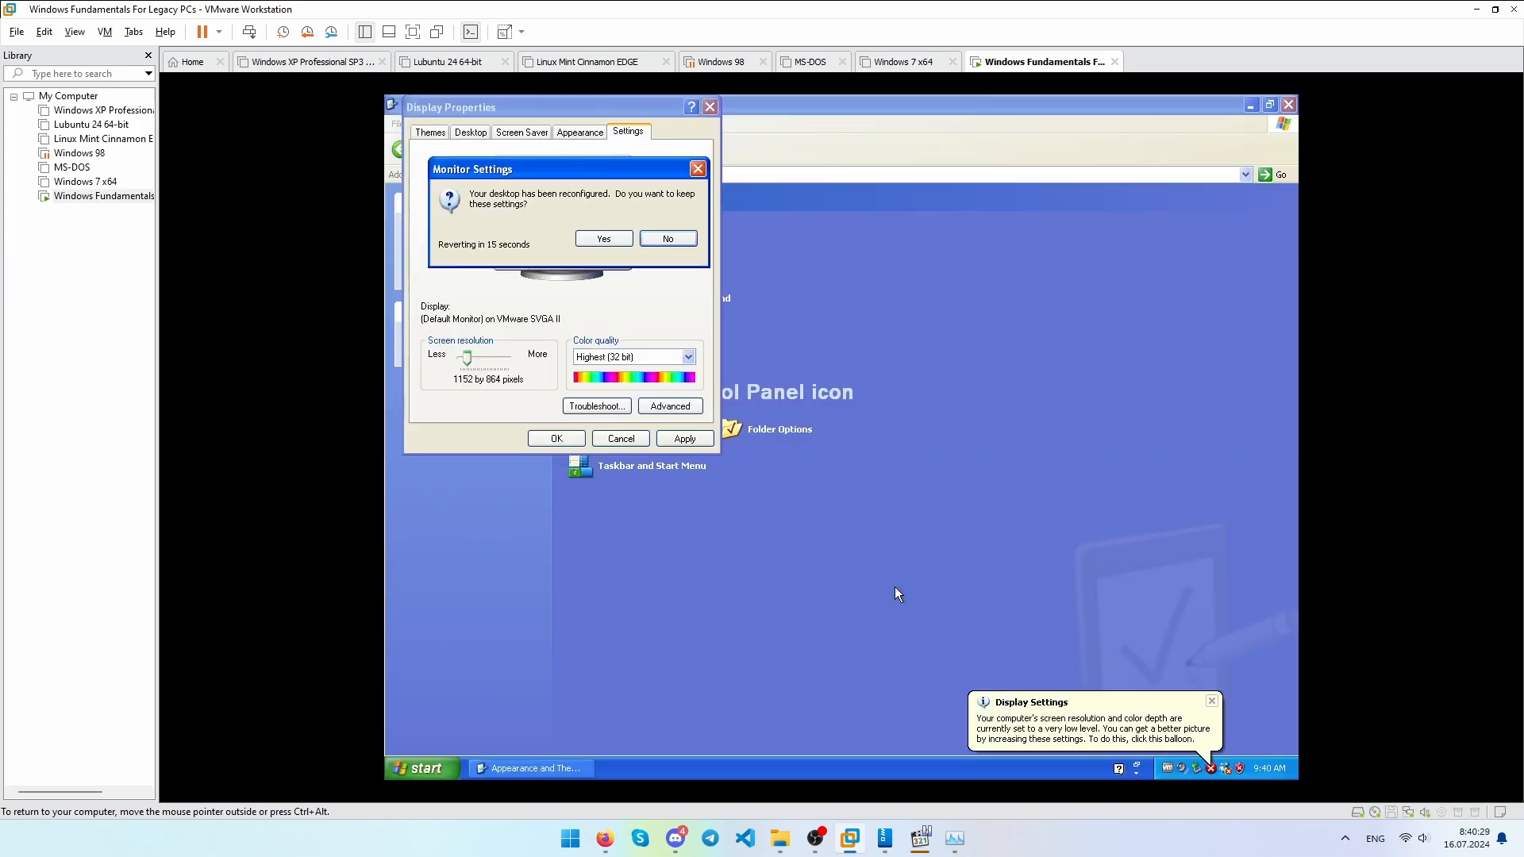
{"action": "left_click", "coordinate": [604, 239]}
{"action": "left_click", "coordinate": [564, 440]}
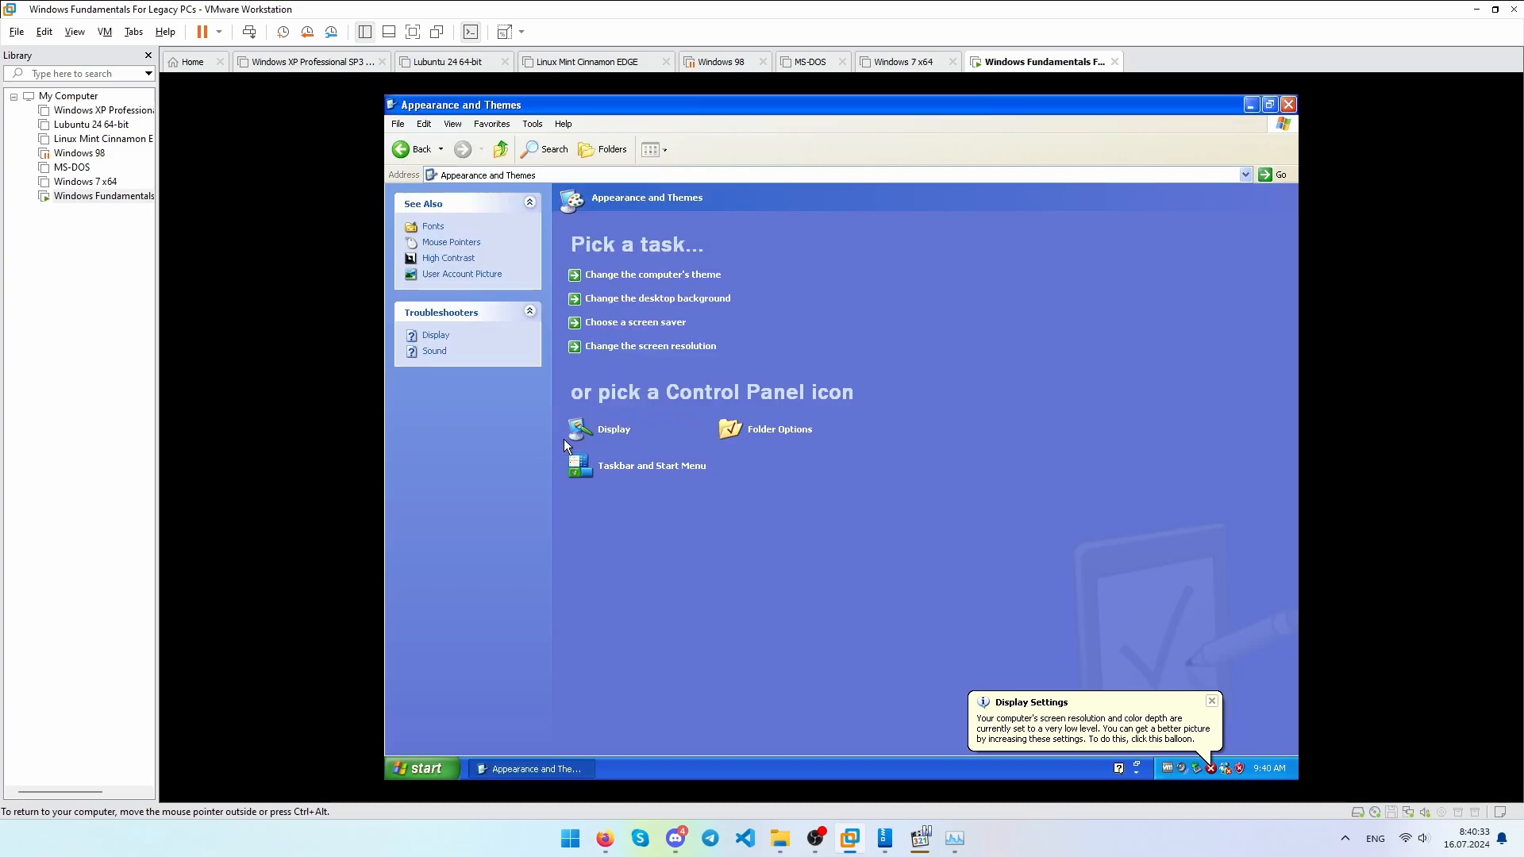
Try to match the guest's display to the VMware window with Fit Guest Now.
{"action": "left_click", "coordinate": [104, 32]}
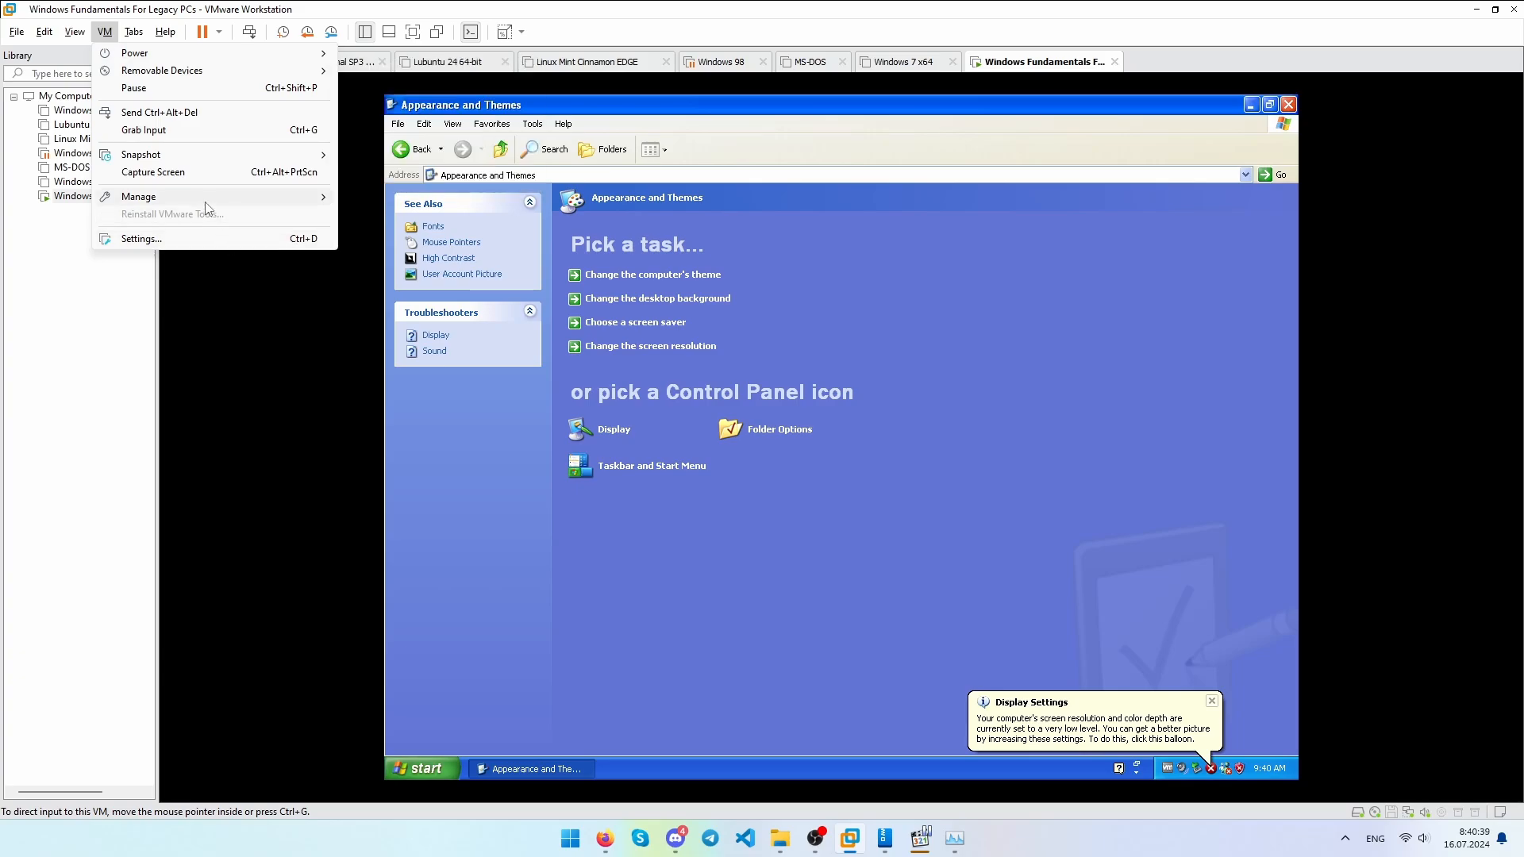
{"action": "mouse_move", "coordinate": [199, 197]}
{"action": "mouse_move", "coordinate": [74, 32]}
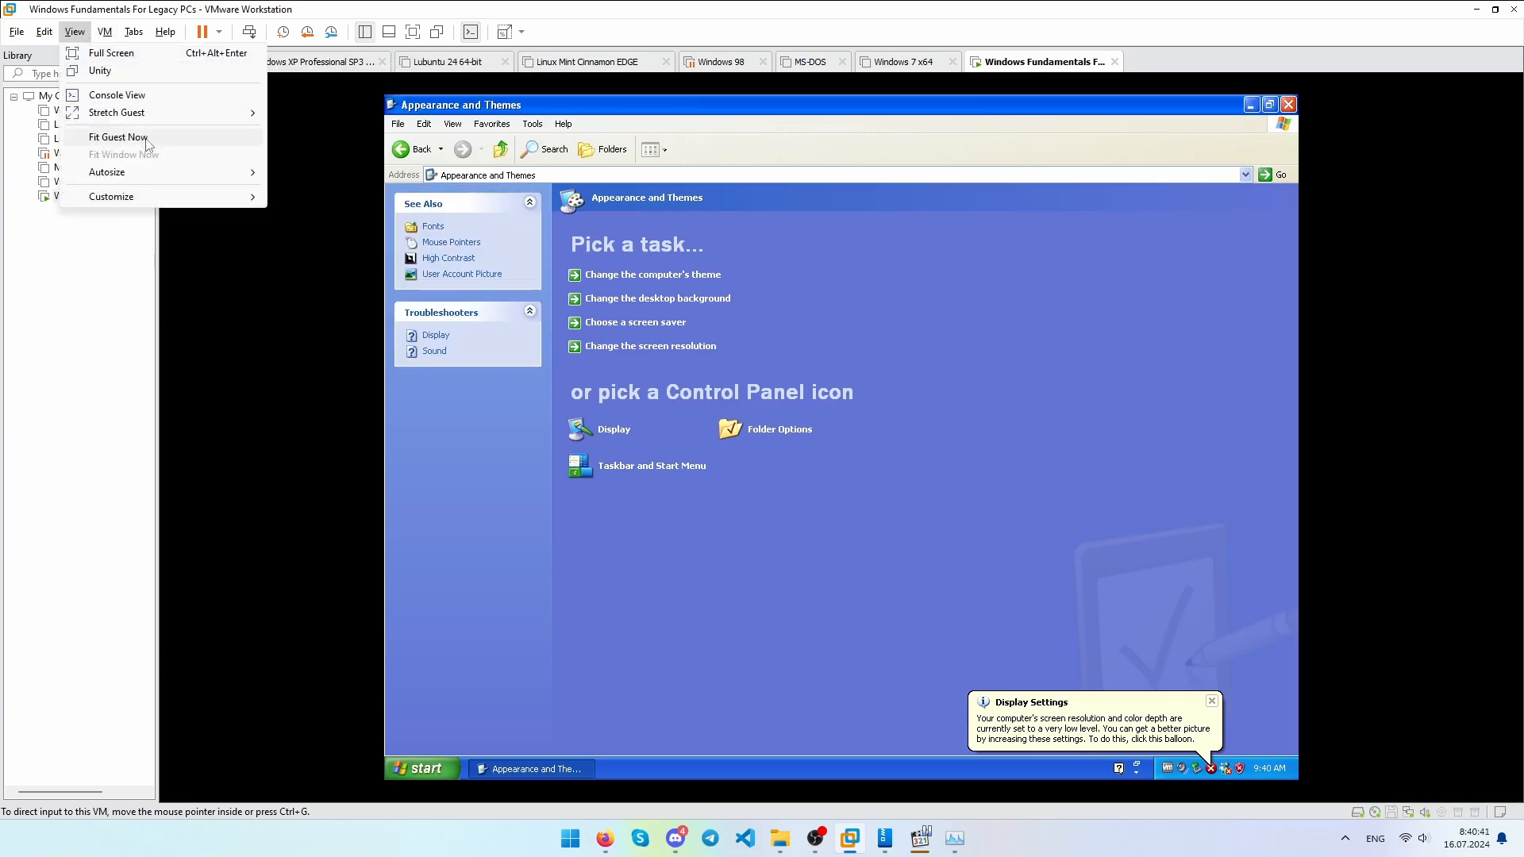
{"action": "left_click", "coordinate": [118, 137]}
{"action": "left_click", "coordinate": [75, 32]}
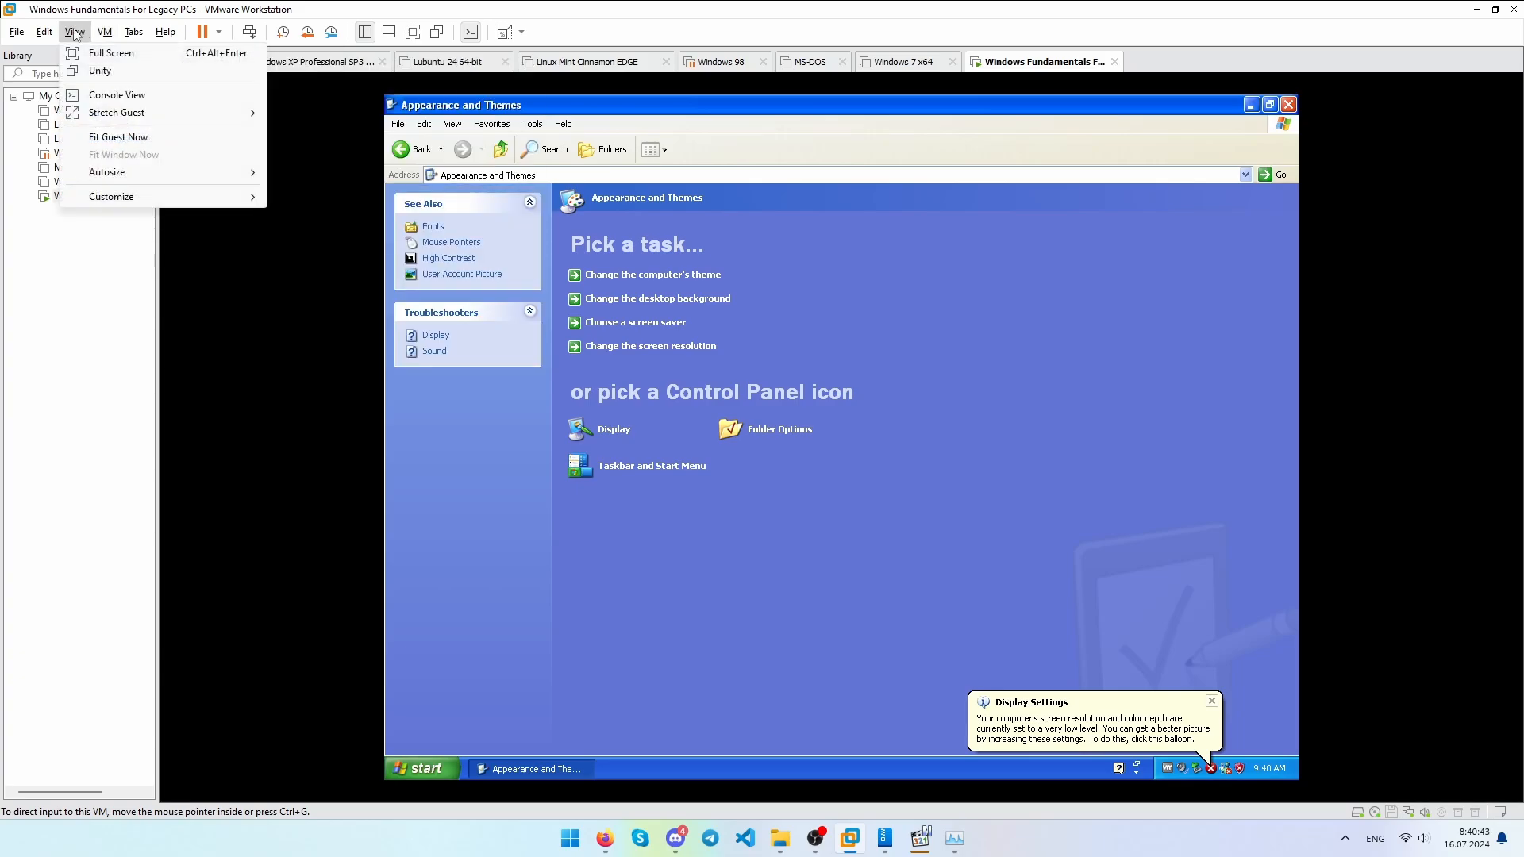
{"action": "left_click", "coordinate": [123, 137]}
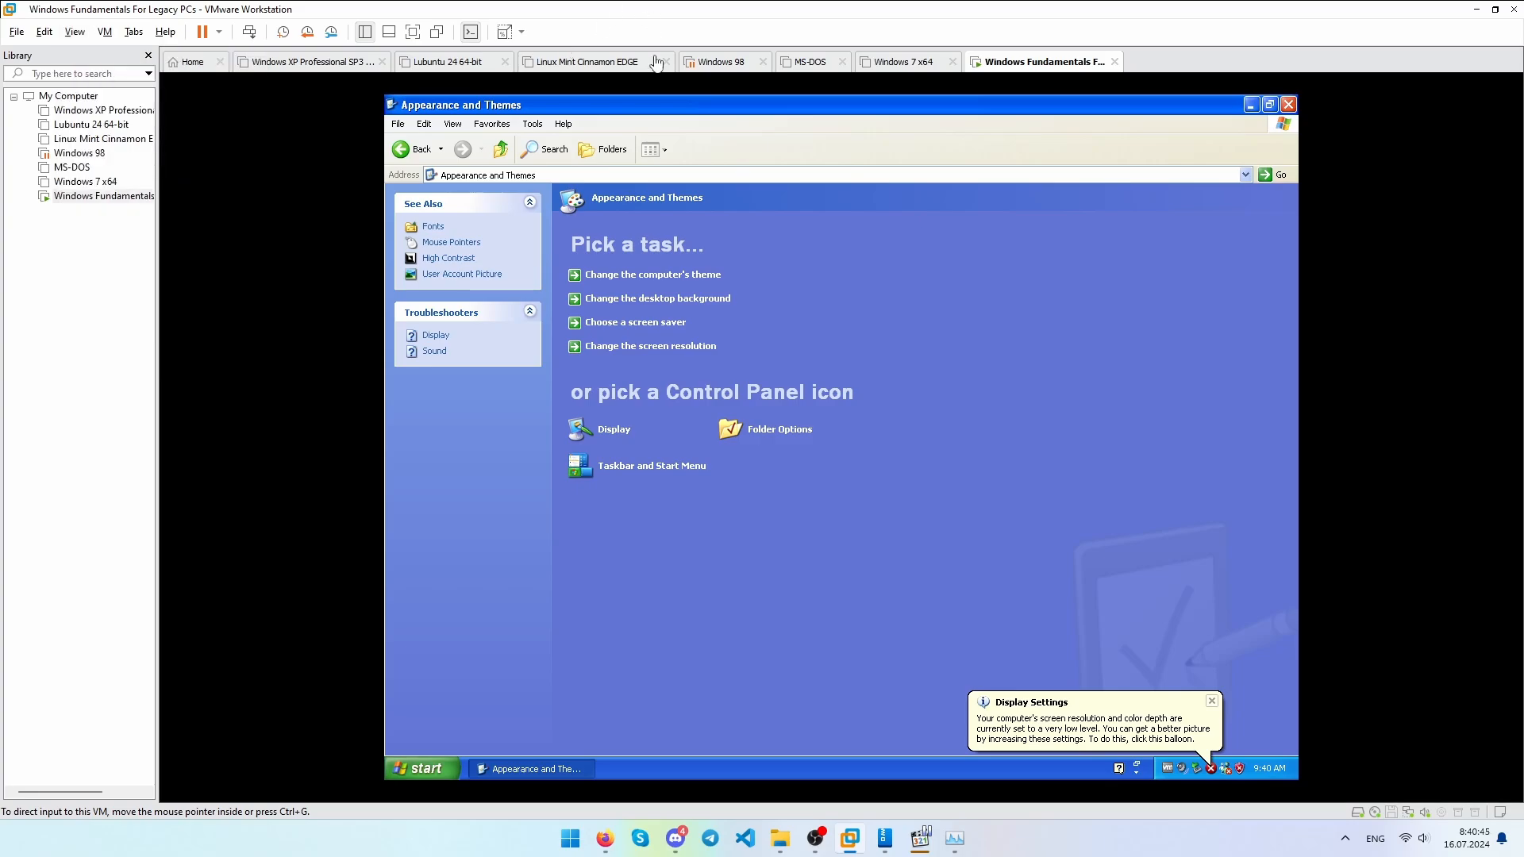
Stretch the guest display to the available VMware viewing area and close the guest's Appearance and Themes window.
{"action": "left_click", "coordinate": [418, 766]}
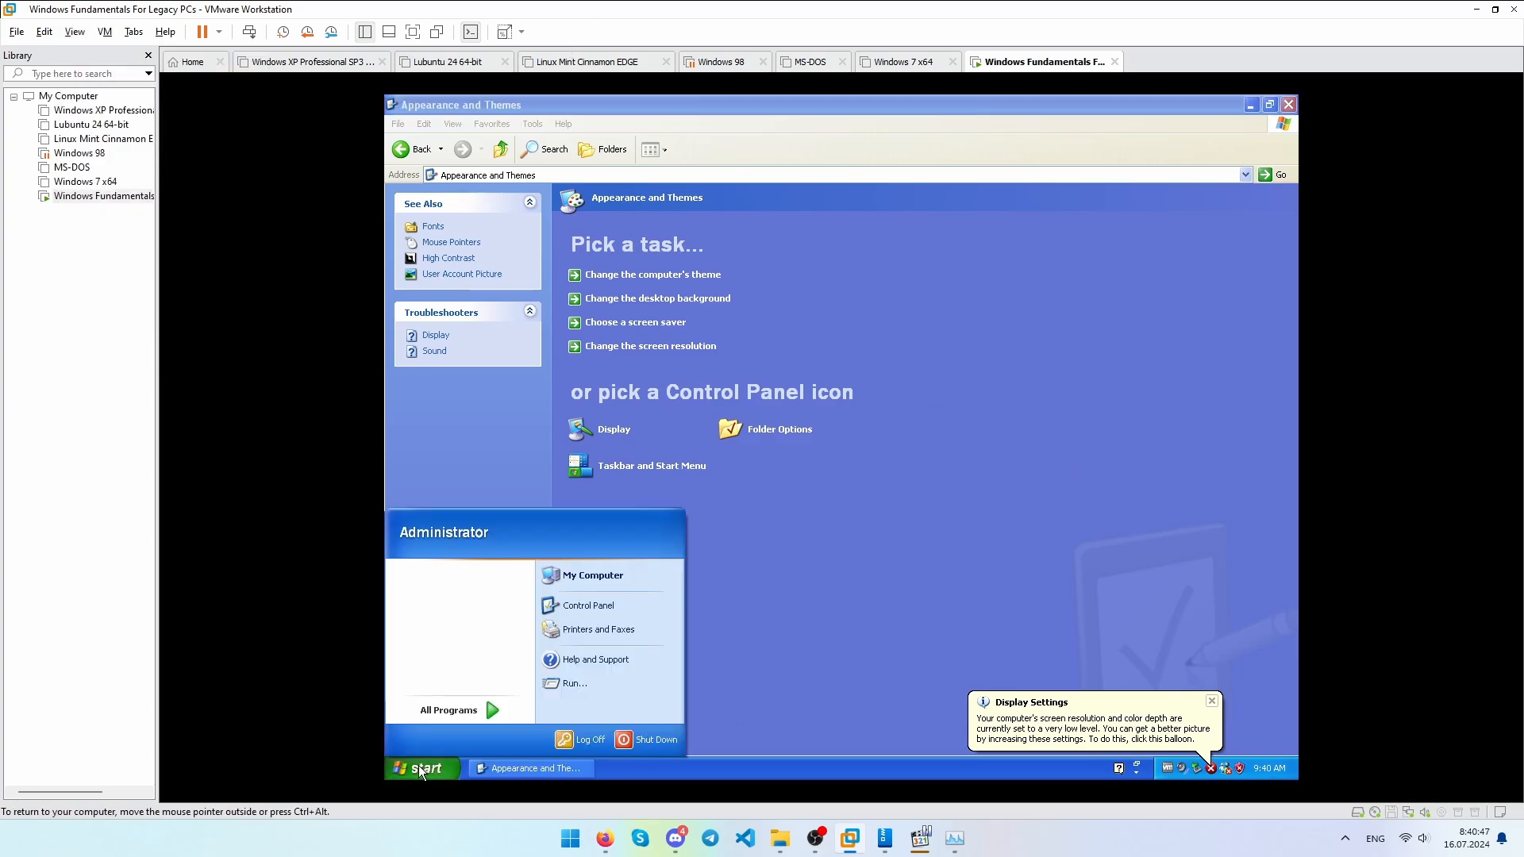
{"action": "left_click", "coordinate": [503, 34]}
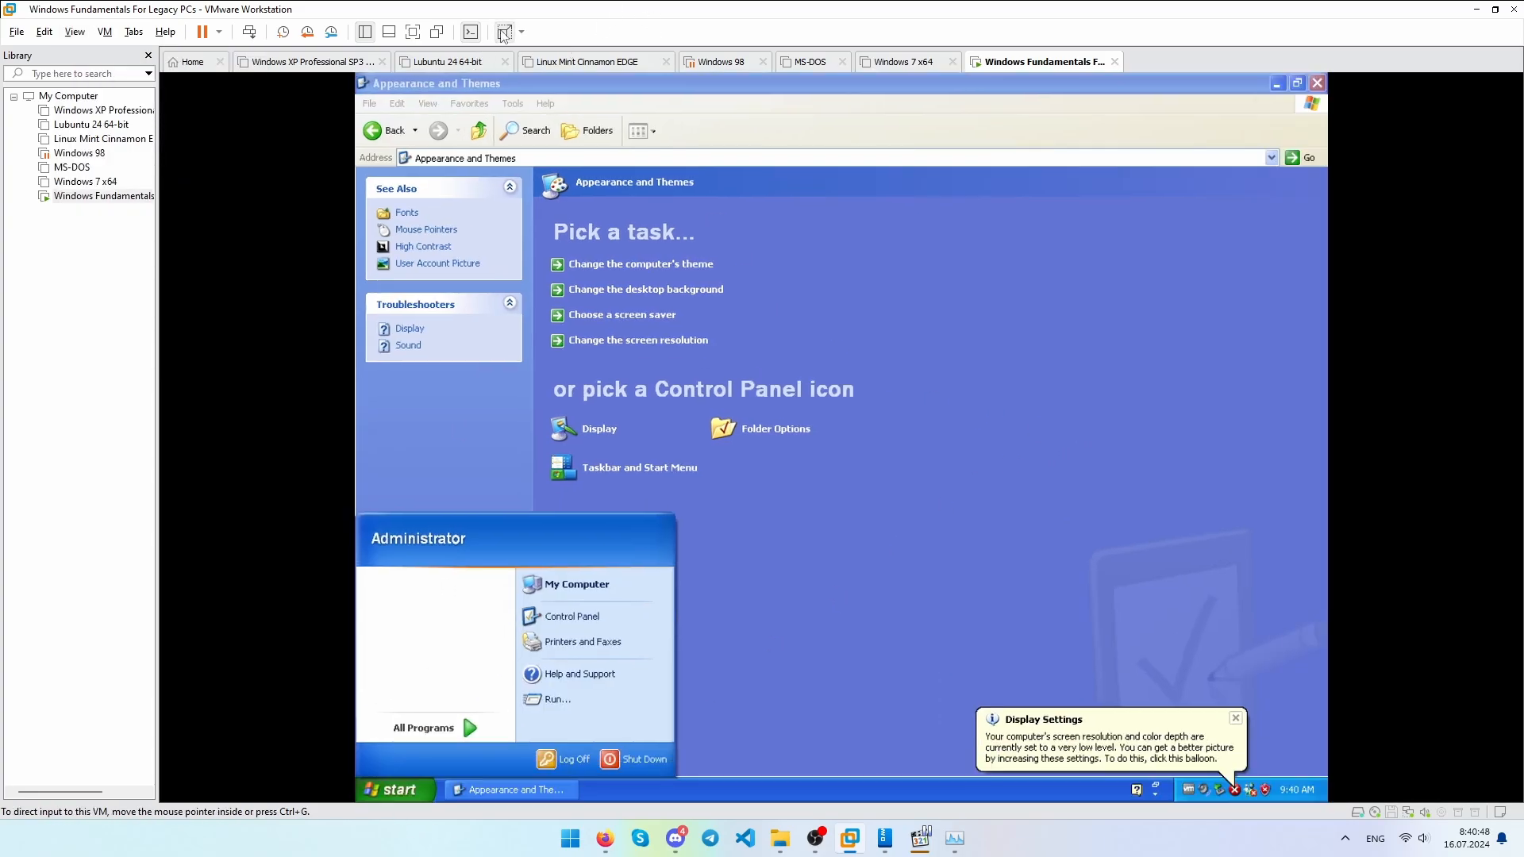
{"action": "left_click", "coordinate": [870, 299]}
{"action": "left_click", "coordinate": [1317, 84]}
Examine the background choices, desktop icon options and picture browser in the guest's desktop display properties.
{"action": "right_click", "coordinate": [582, 431]}
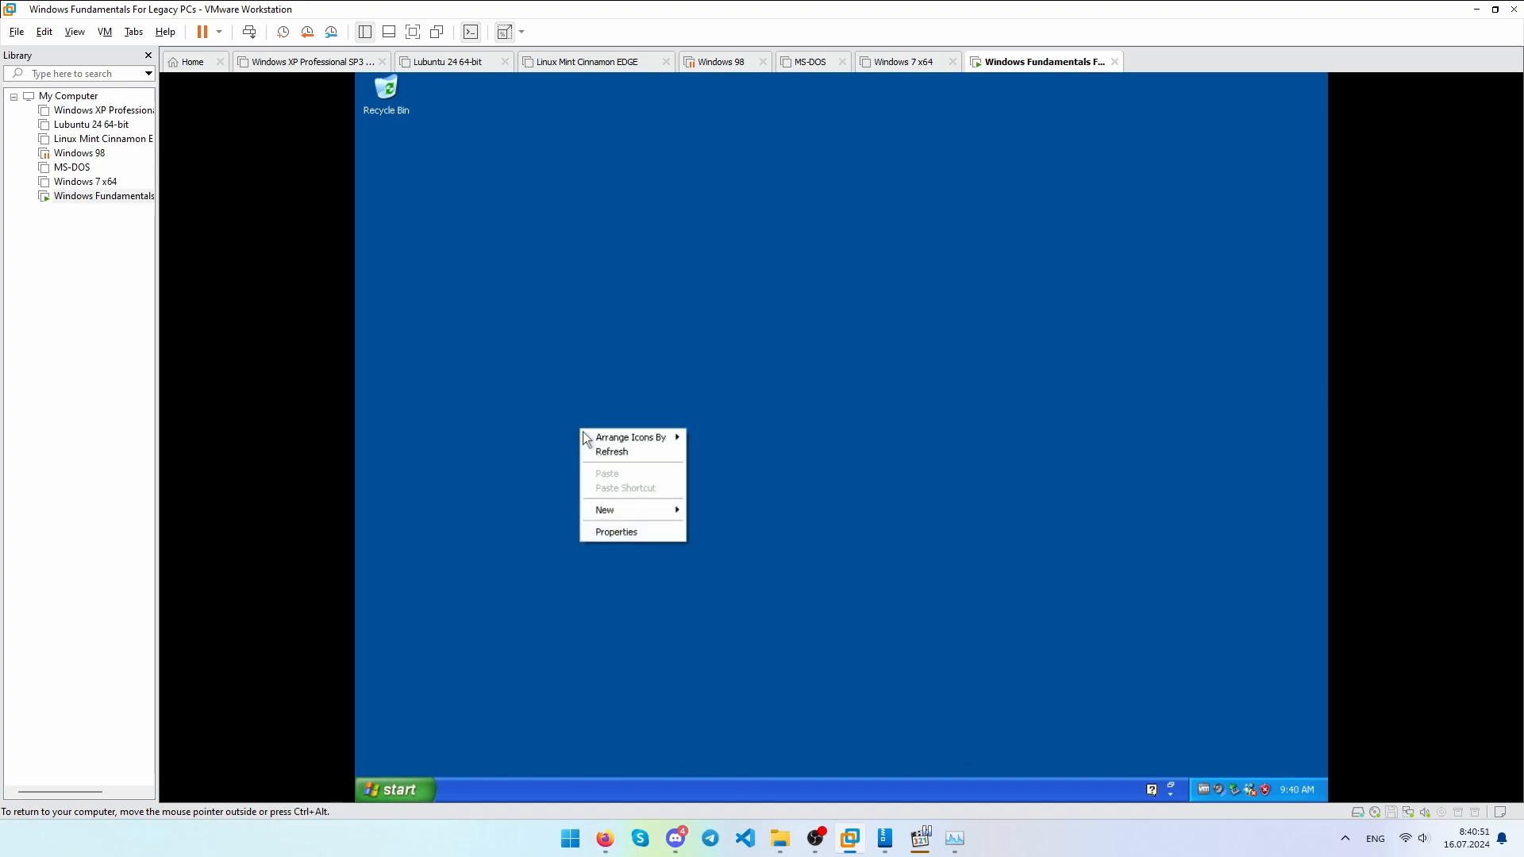
{"action": "left_click", "coordinate": [651, 532]}
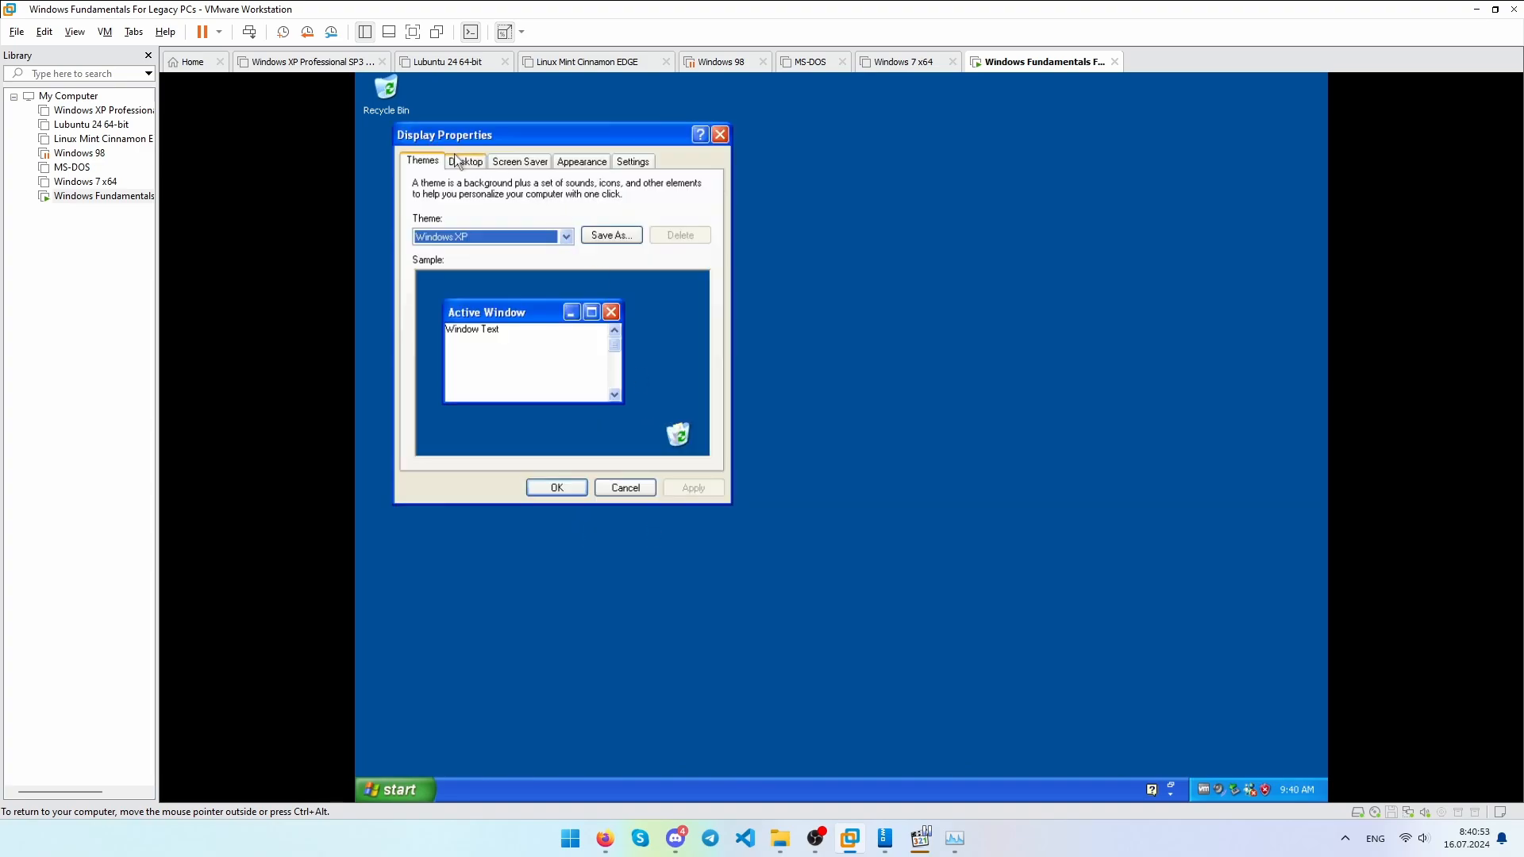
{"action": "left_click_drag", "start_coordinate": [460, 135], "coordinate": [729, 216]}
{"action": "left_click", "coordinate": [738, 242]}
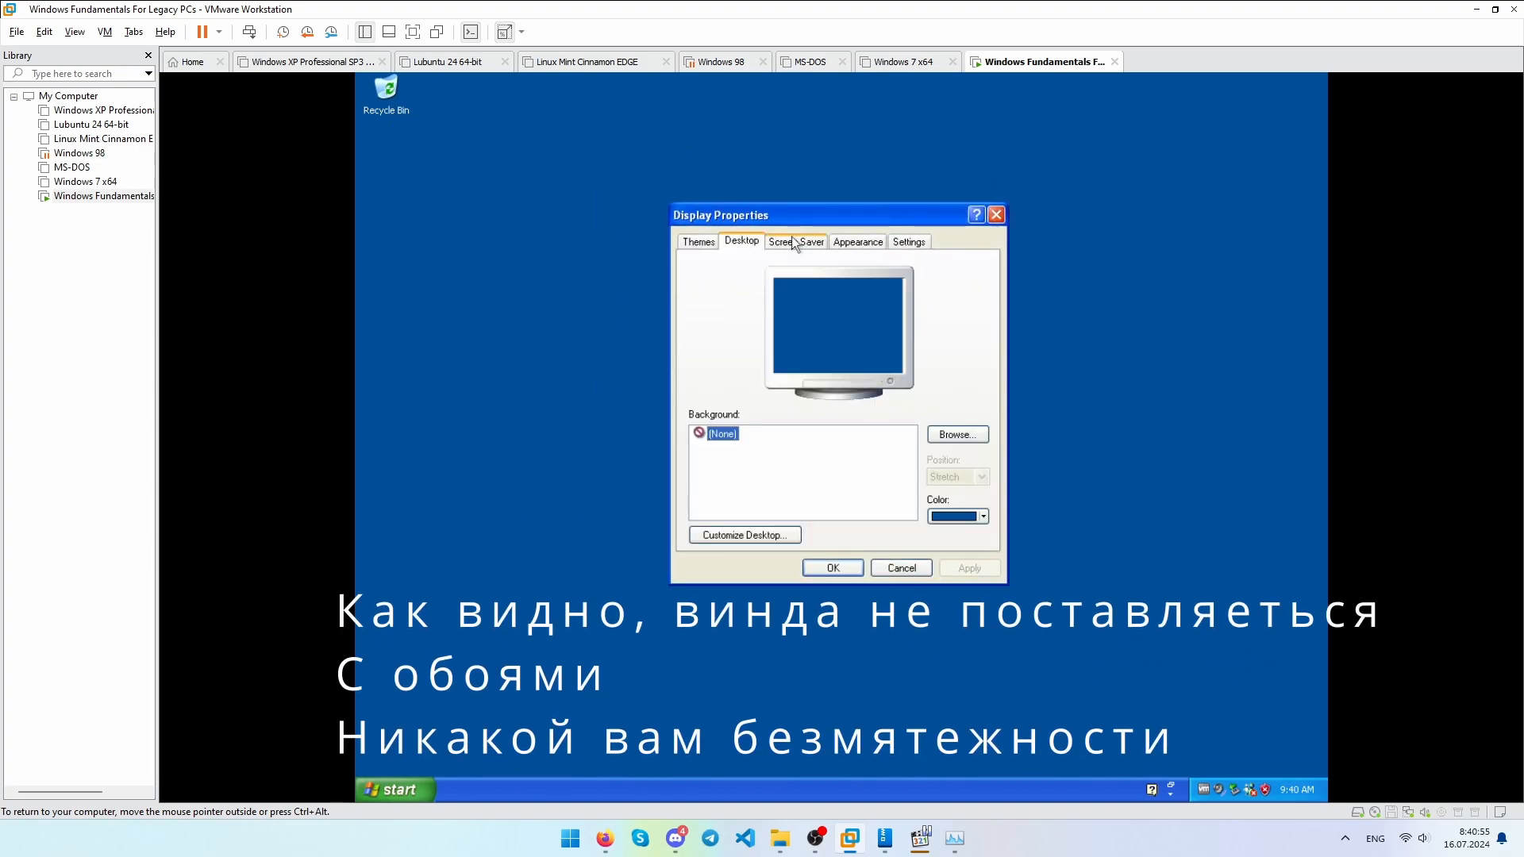
{"action": "left_click", "coordinate": [780, 535]}
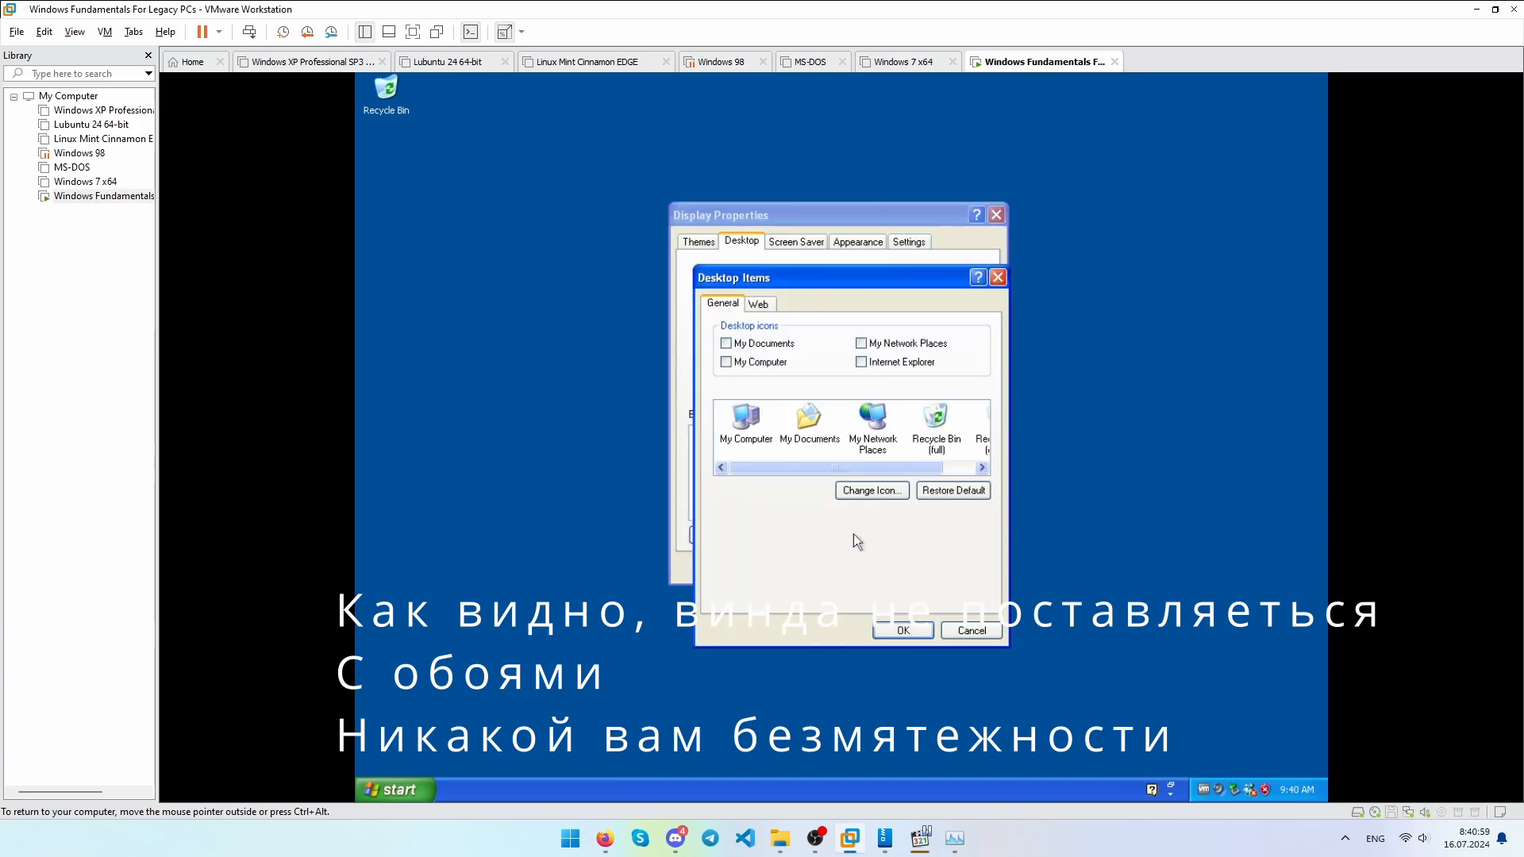
{"action": "left_click", "coordinate": [963, 632]}
{"action": "left_click", "coordinate": [960, 436]}
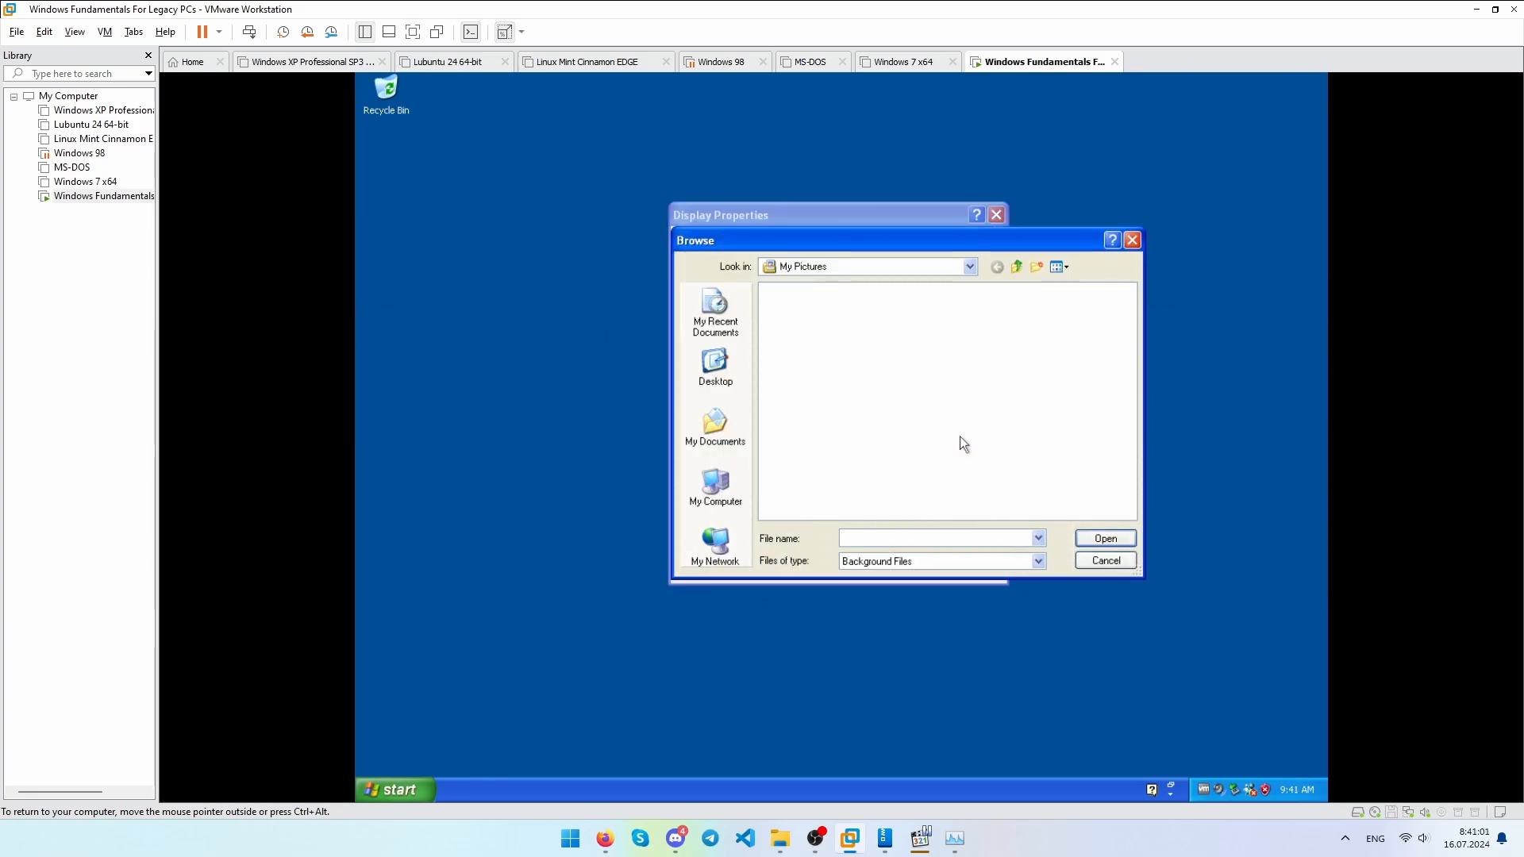
{"action": "left_click", "coordinate": [1104, 561]}
Check the available screen savers, preview the Windows XP one and look at its settings.
{"action": "left_click", "coordinate": [797, 241]}
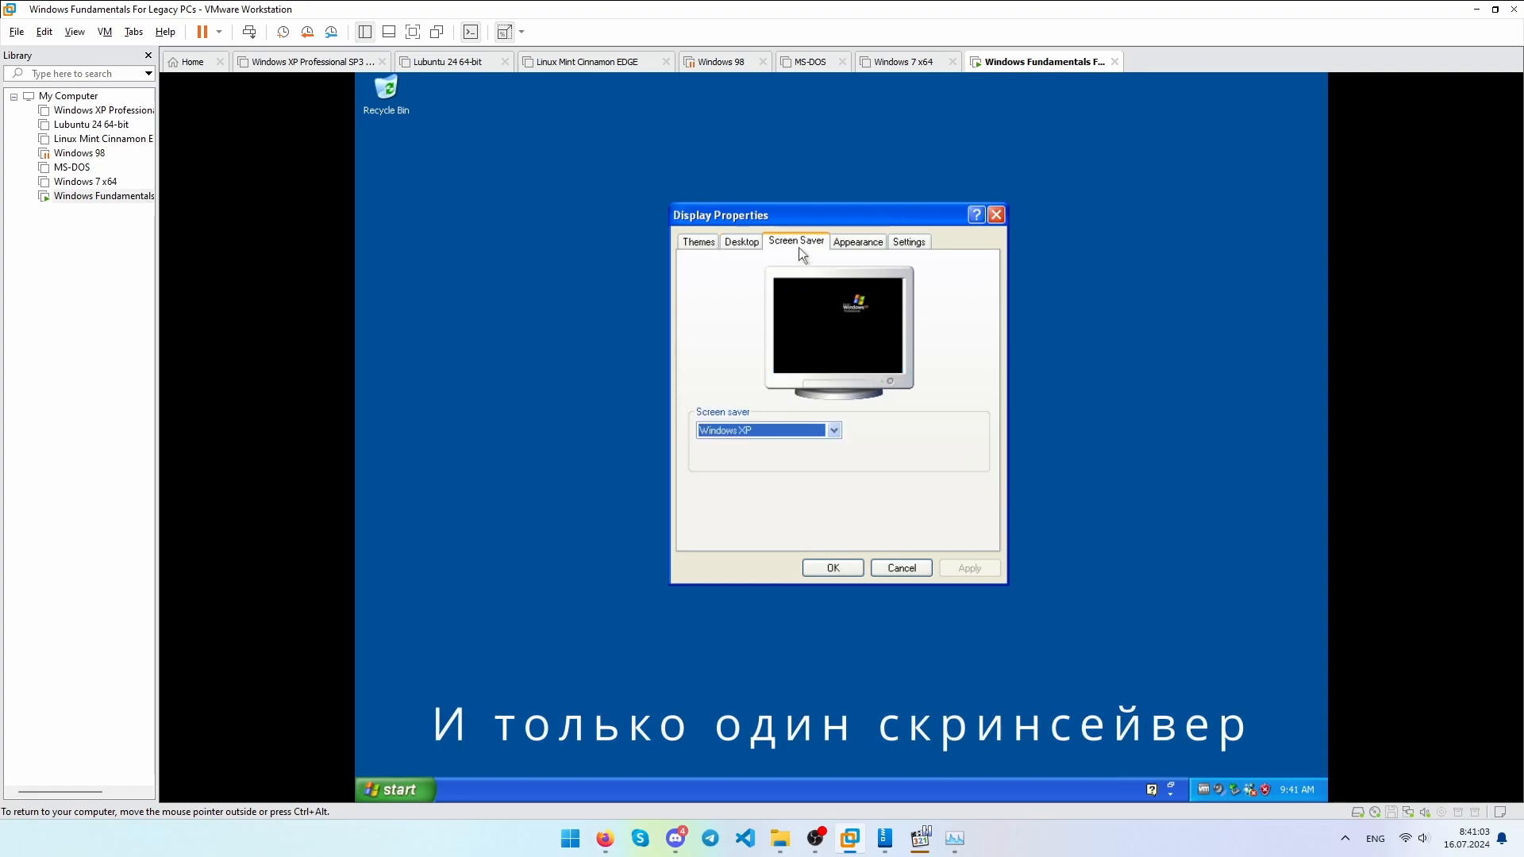
{"action": "left_click", "coordinate": [833, 431]}
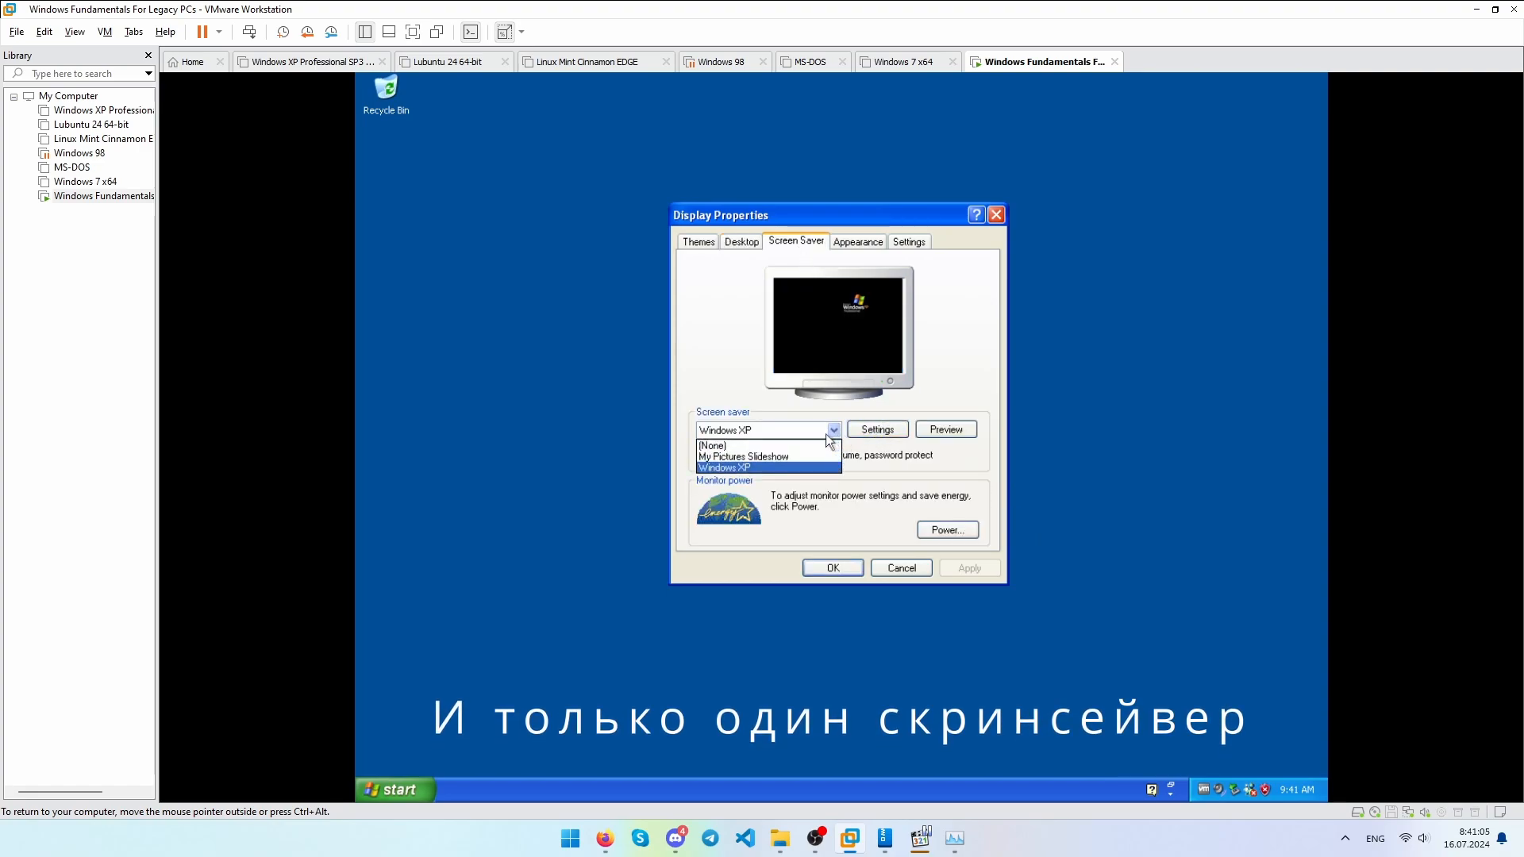
{"action": "left_click", "coordinate": [876, 484]}
{"action": "left_click", "coordinate": [944, 430]}
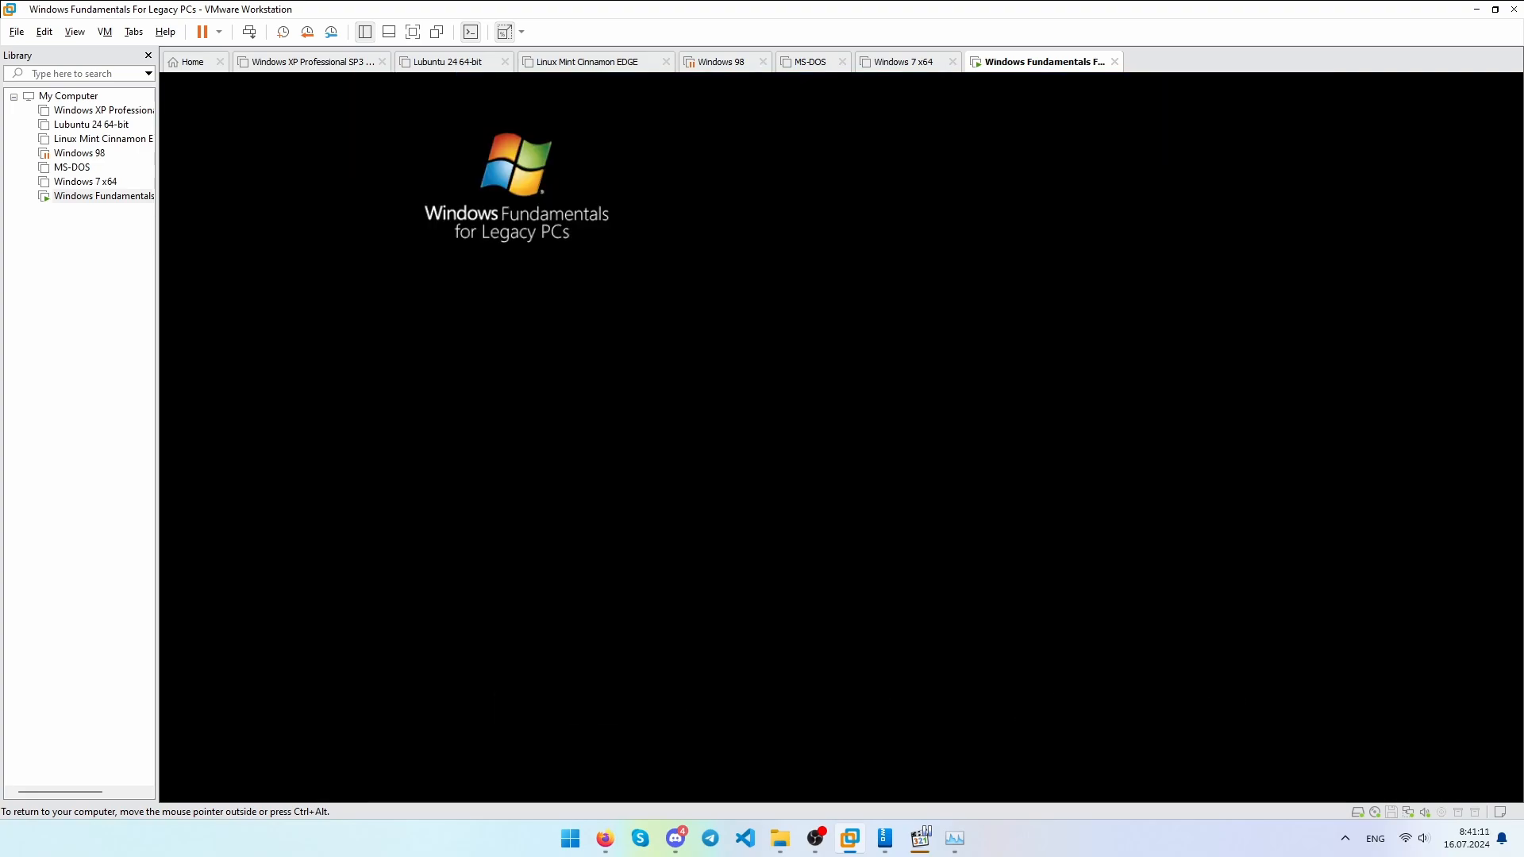
{"action": "mouse_move", "coordinate": [939, 434]}
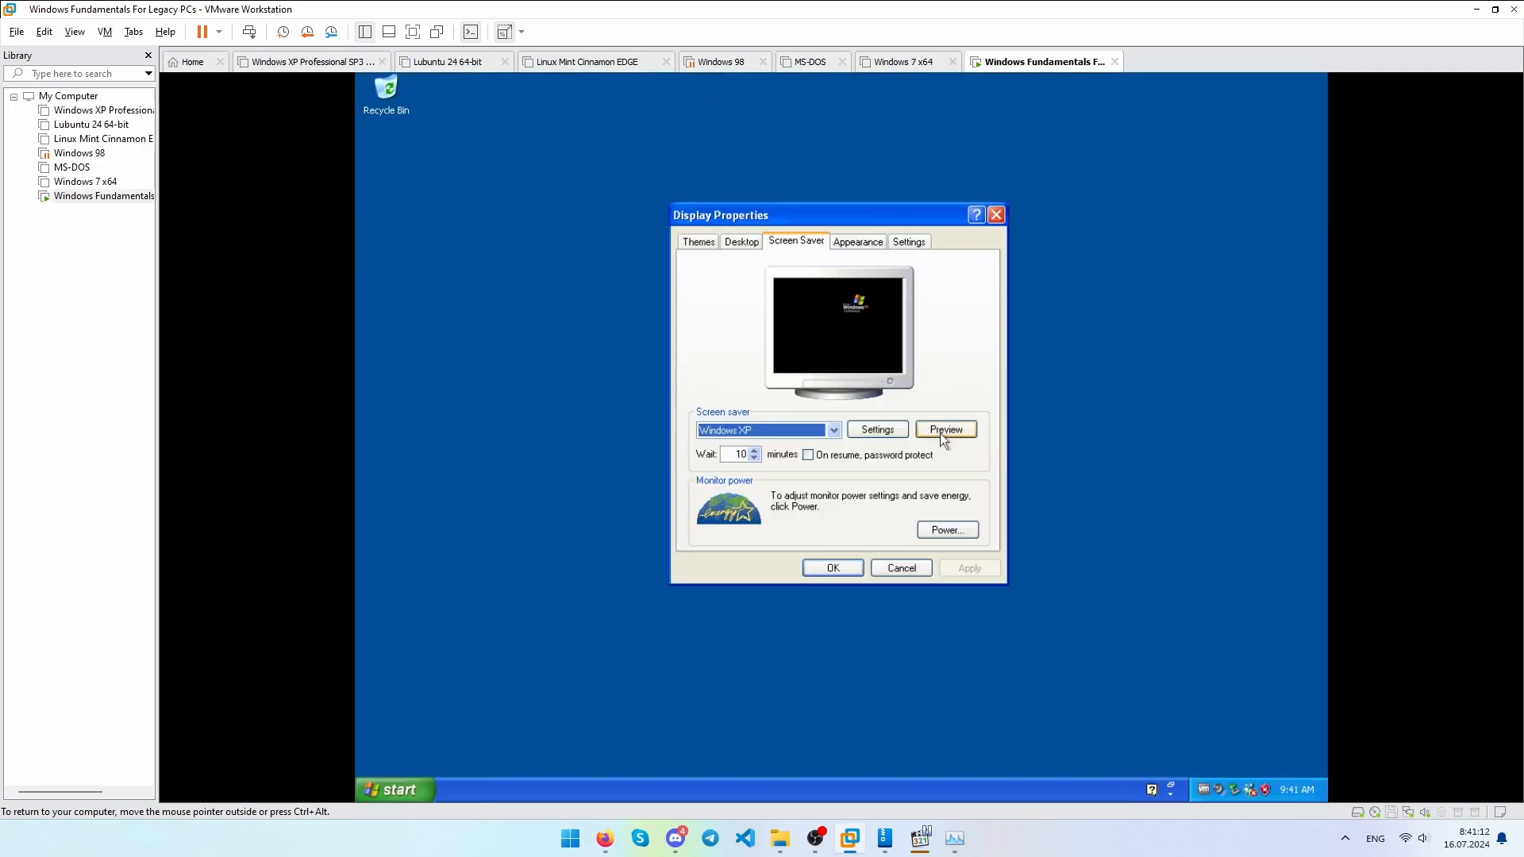
{"action": "left_click", "coordinate": [890, 434]}
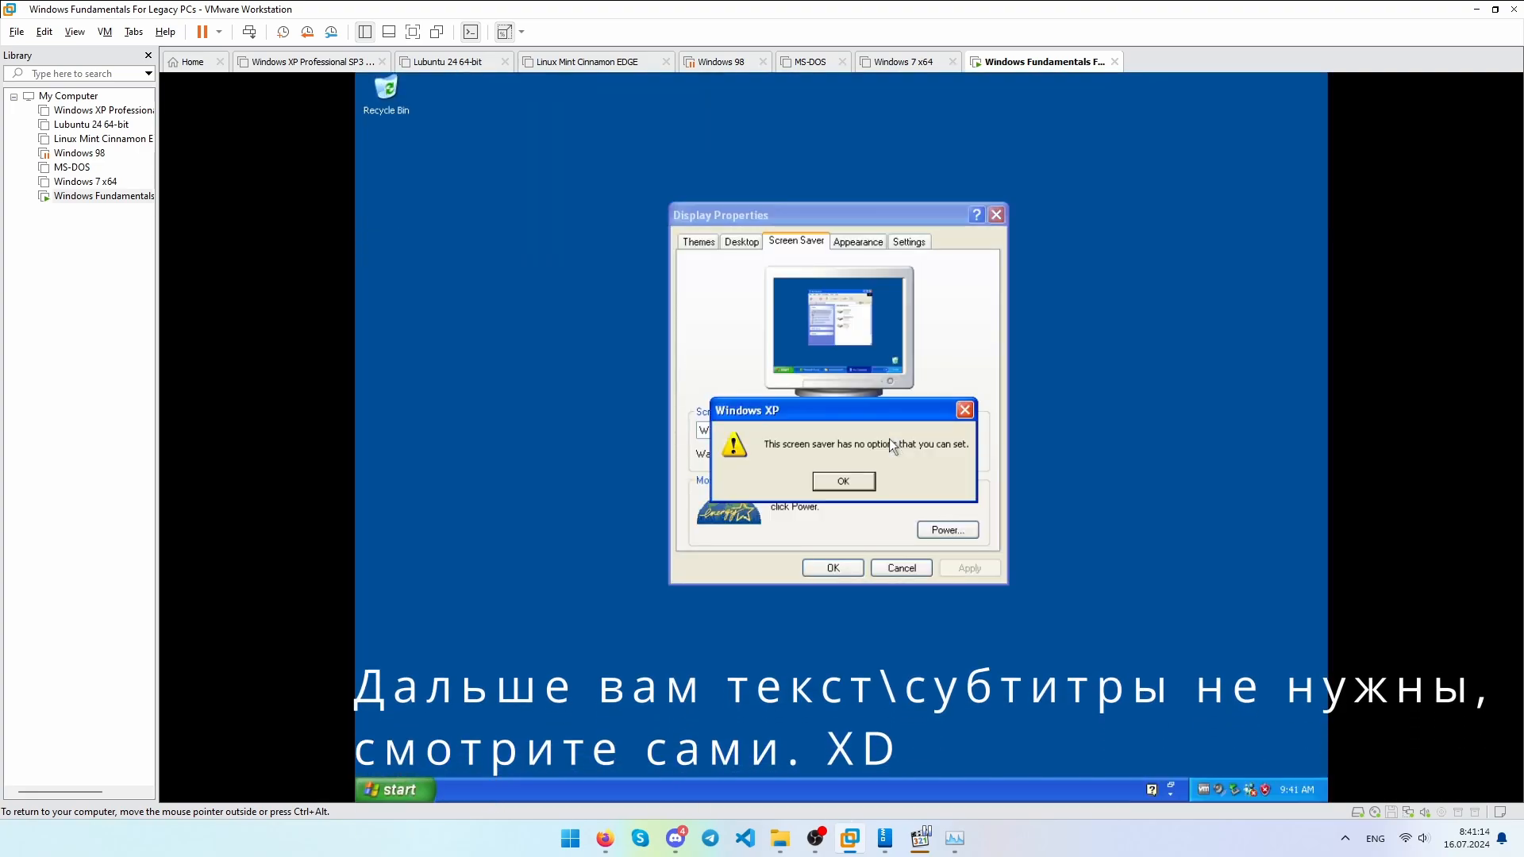
{"action": "left_click", "coordinate": [857, 479]}
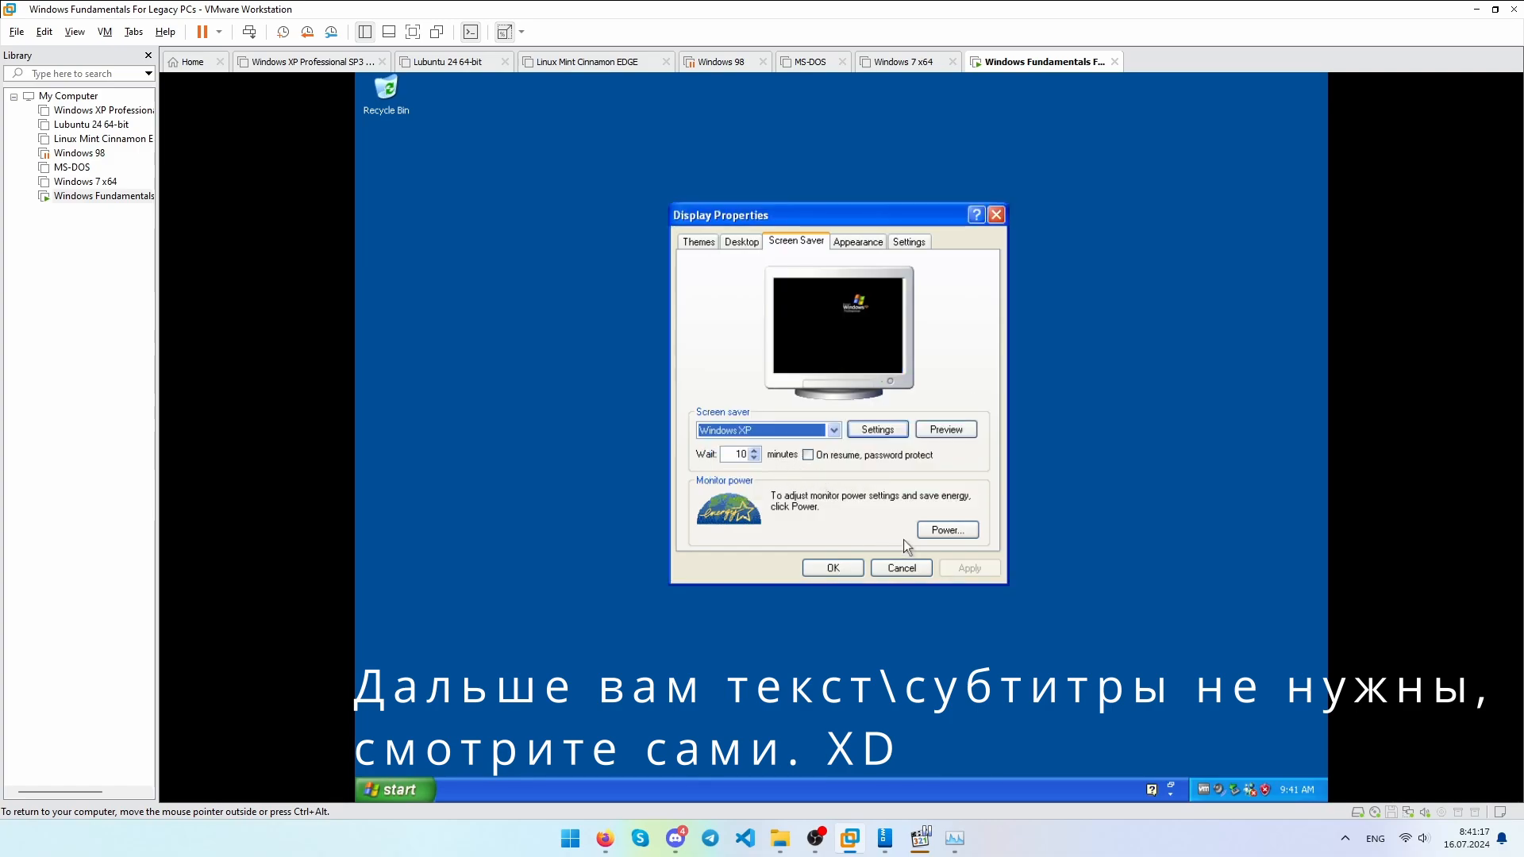
Apply the Windows Classic style to the guest's windows and buttons.
{"action": "left_click", "coordinate": [854, 243]}
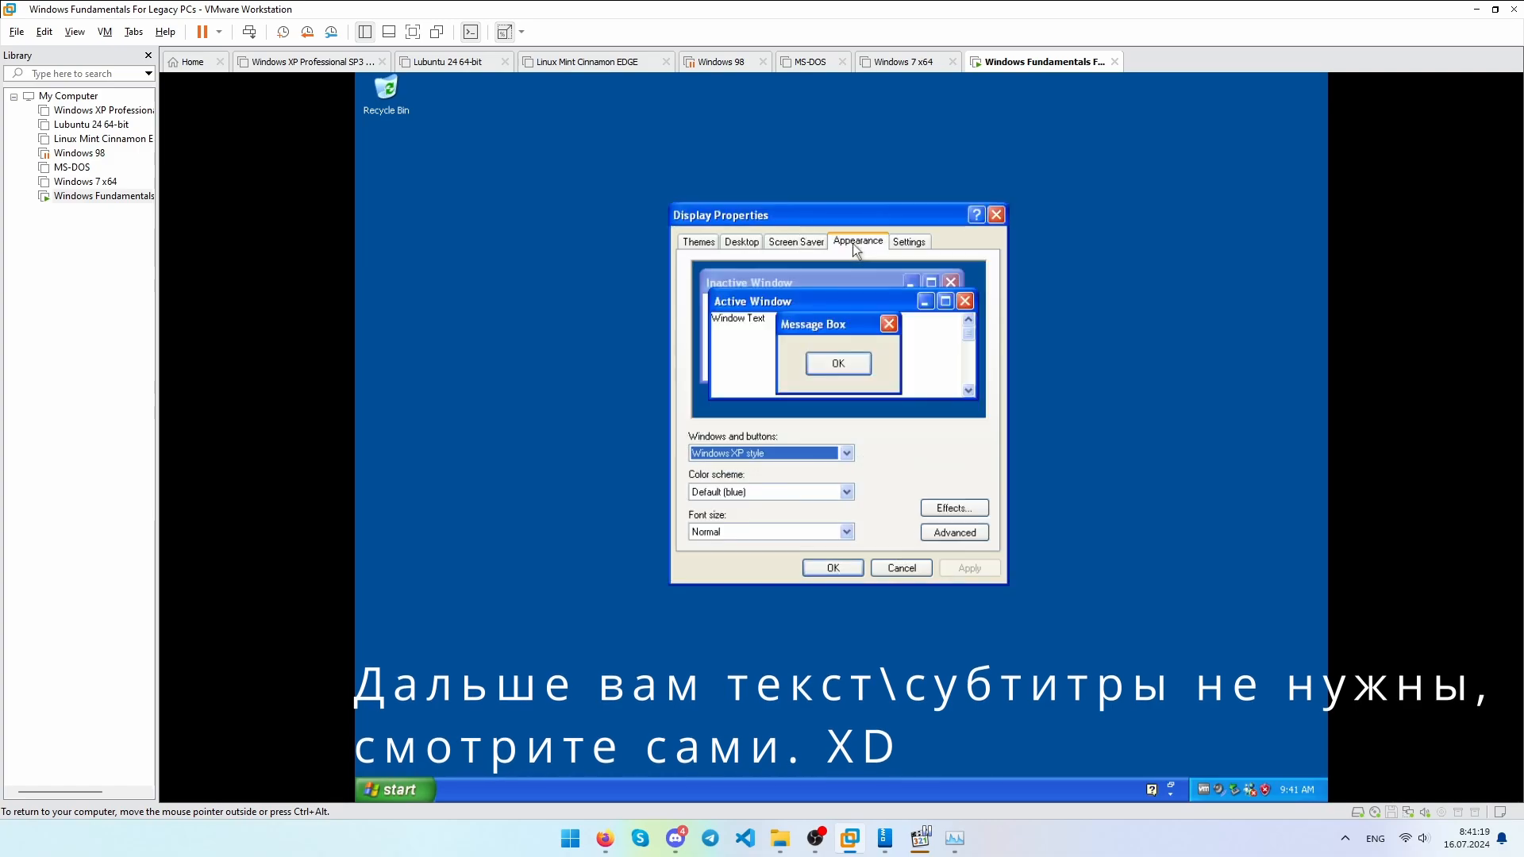
{"action": "left_click", "coordinate": [794, 454]}
{"action": "left_click", "coordinate": [789, 473]}
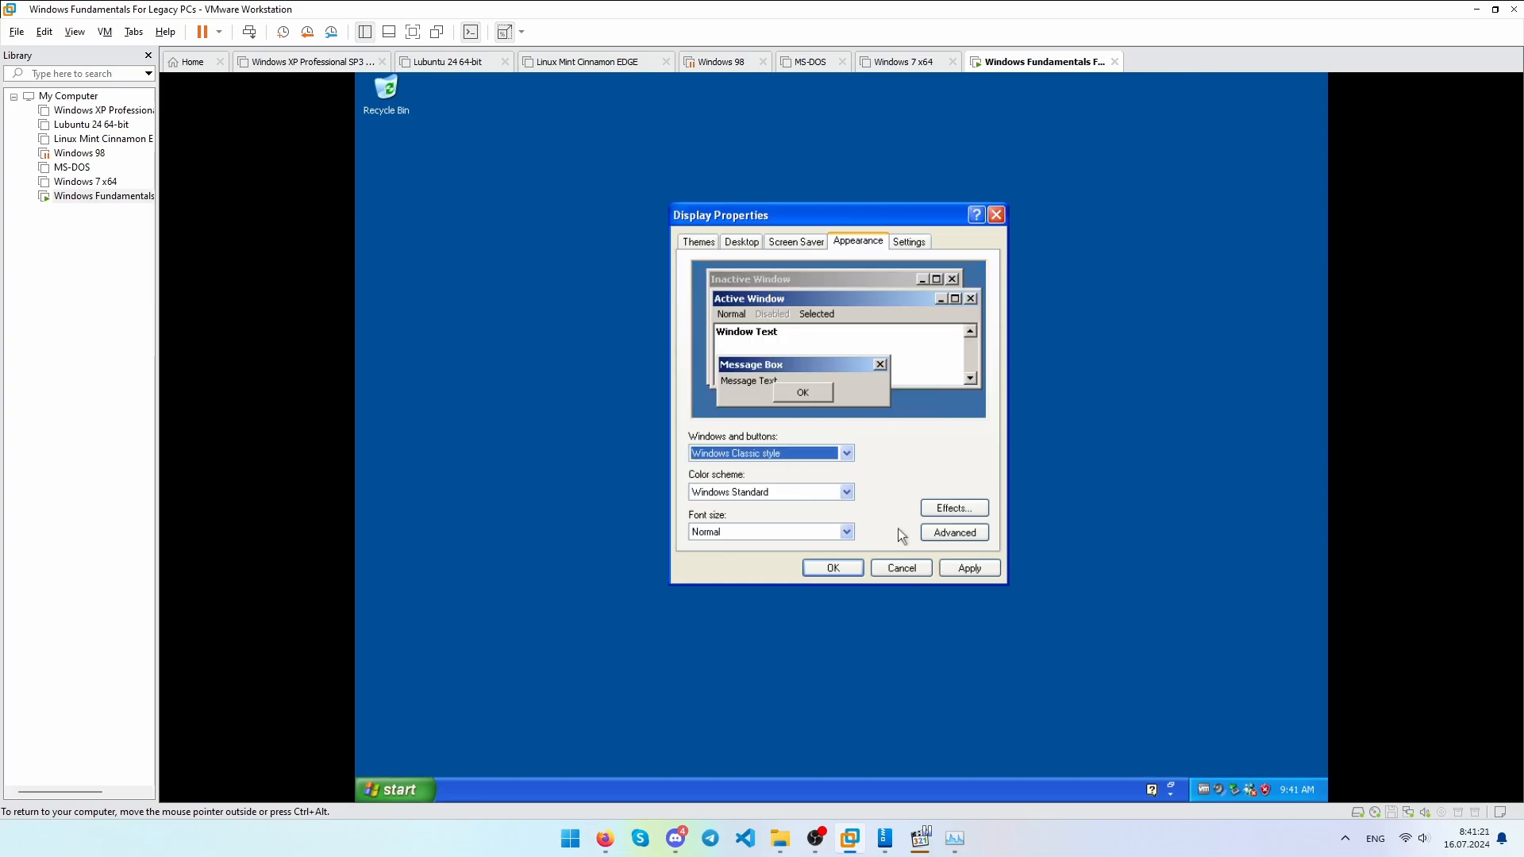
{"action": "left_click", "coordinate": [968, 567]}
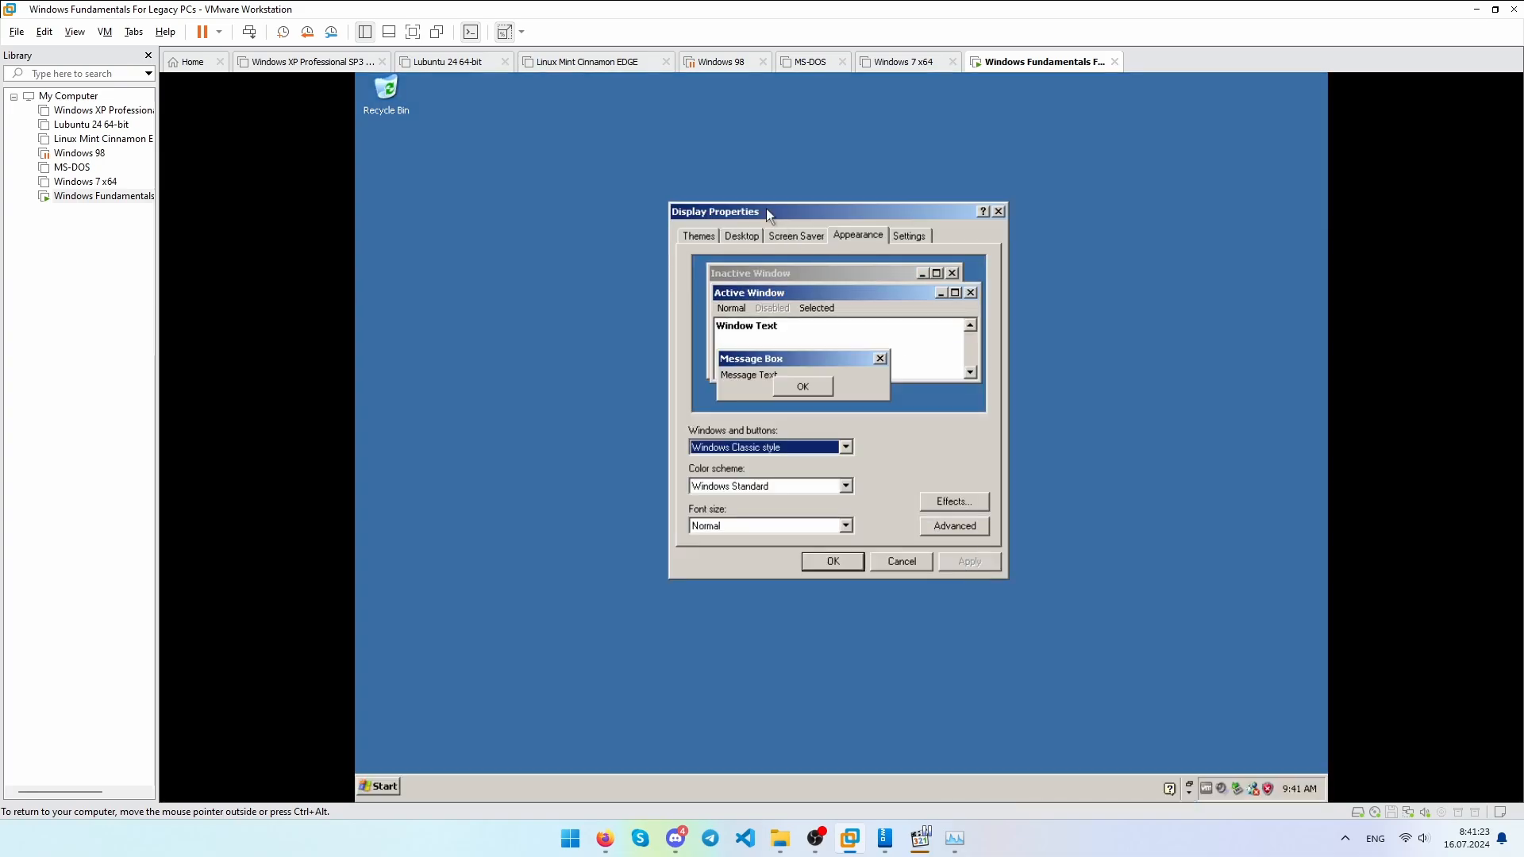
{"action": "mouse_move", "coordinate": [766, 212]}
{"action": "left_mouse_down"}
{"action": "mouse_move", "coordinate": [779, 194]}
{"action": "mouse_move", "coordinate": [806, 220]}
{"action": "mouse_move", "coordinate": [779, 179]}
{"action": "mouse_move", "coordinate": [796, 216]}
{"action": "left_mouse_up"}
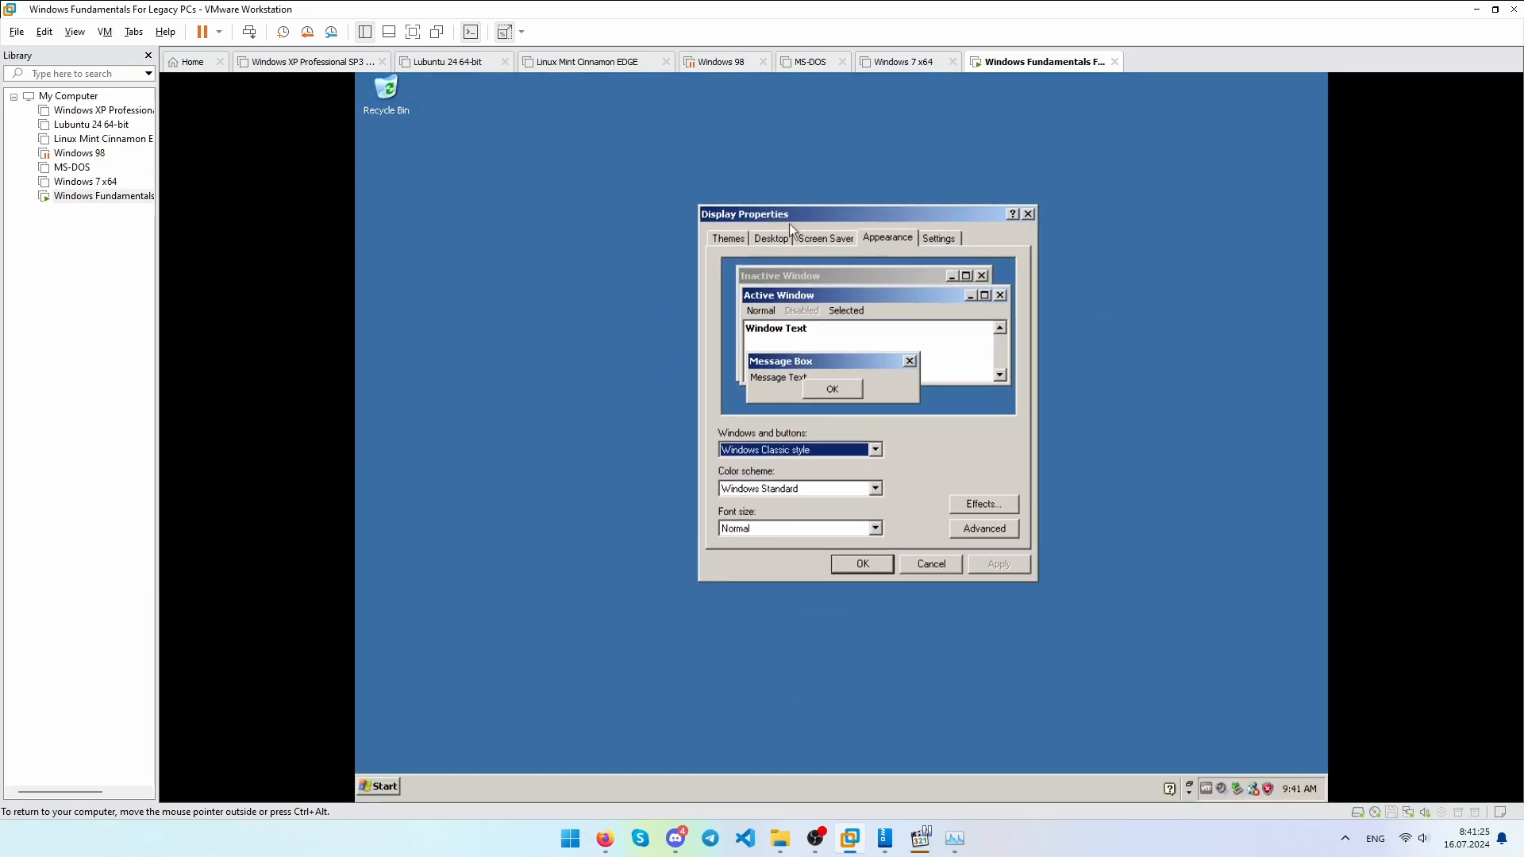
Apply the Windows XP style to the guest's windows and buttons.
{"action": "left_click", "coordinate": [794, 449]}
{"action": "left_click", "coordinate": [798, 477]}
{"action": "left_click", "coordinate": [998, 568]}
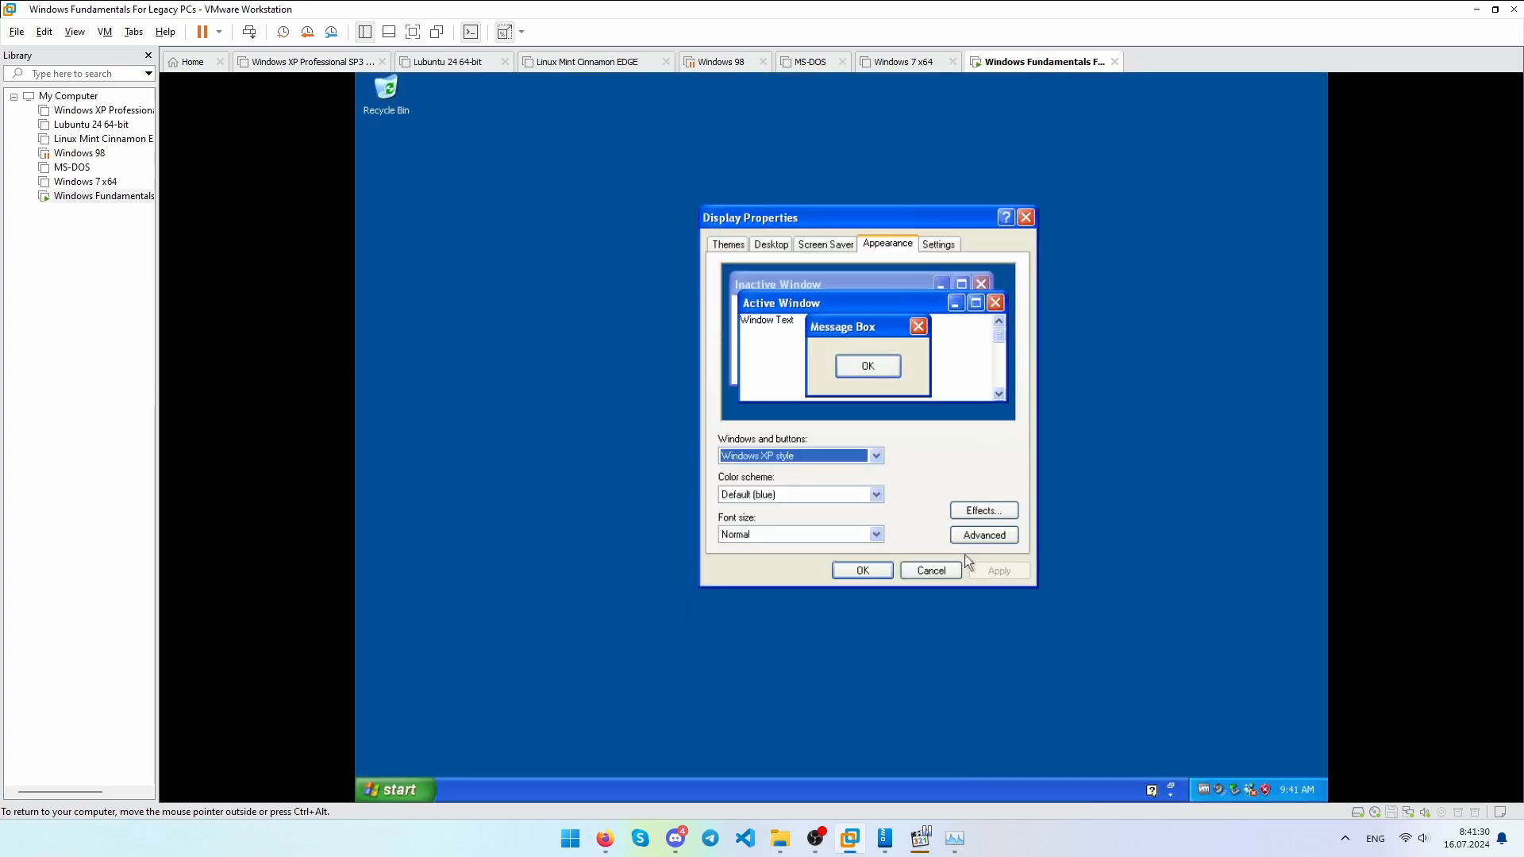
Try out the Olive Green and Silver color schemes on the guest and return to Default (blue).
{"action": "left_click", "coordinate": [825, 494]}
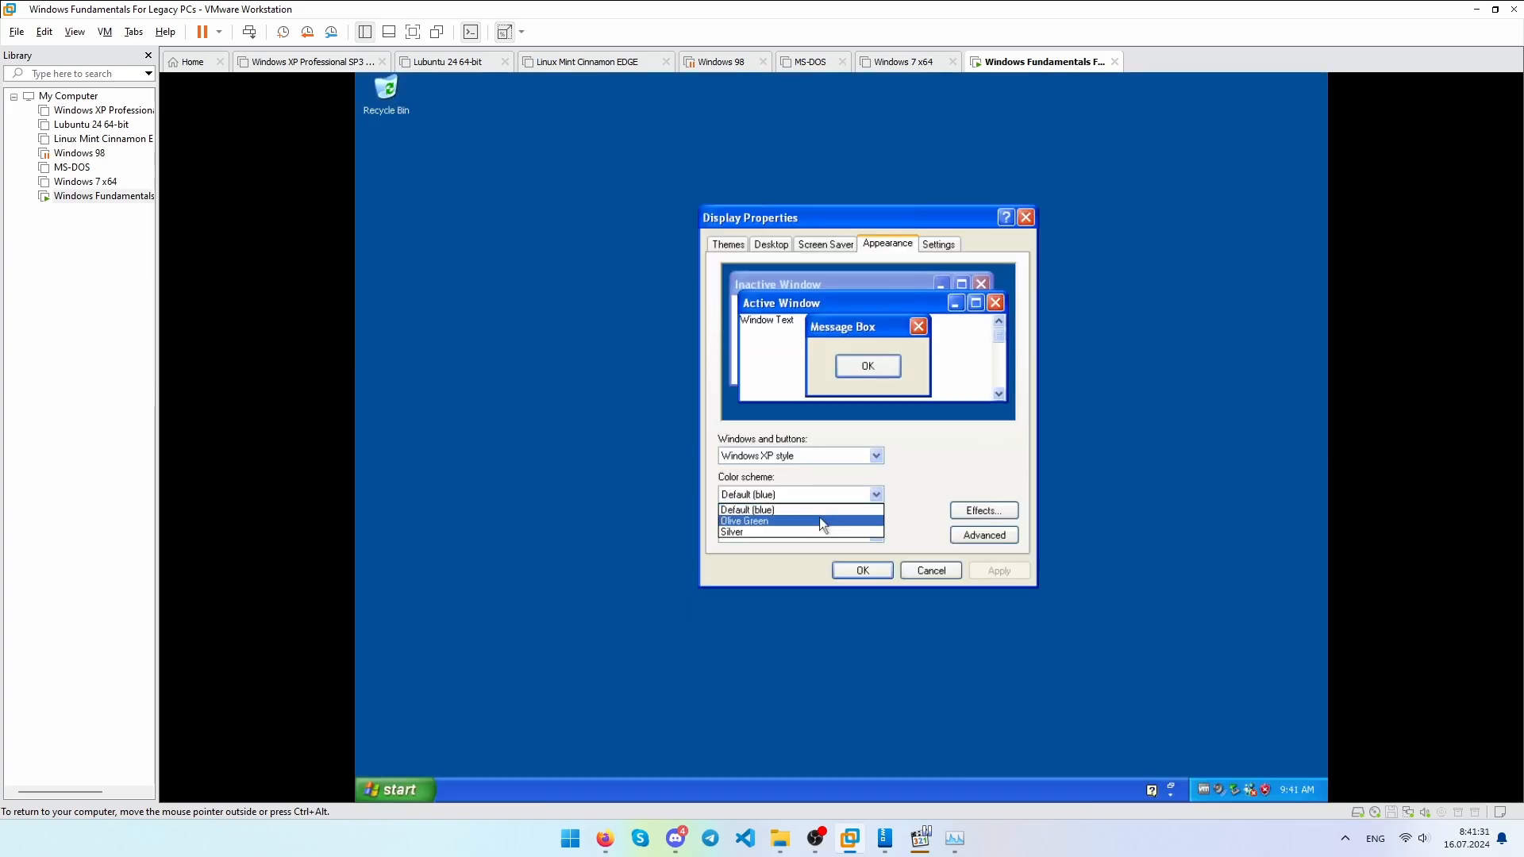
{"action": "left_click", "coordinate": [820, 523]}
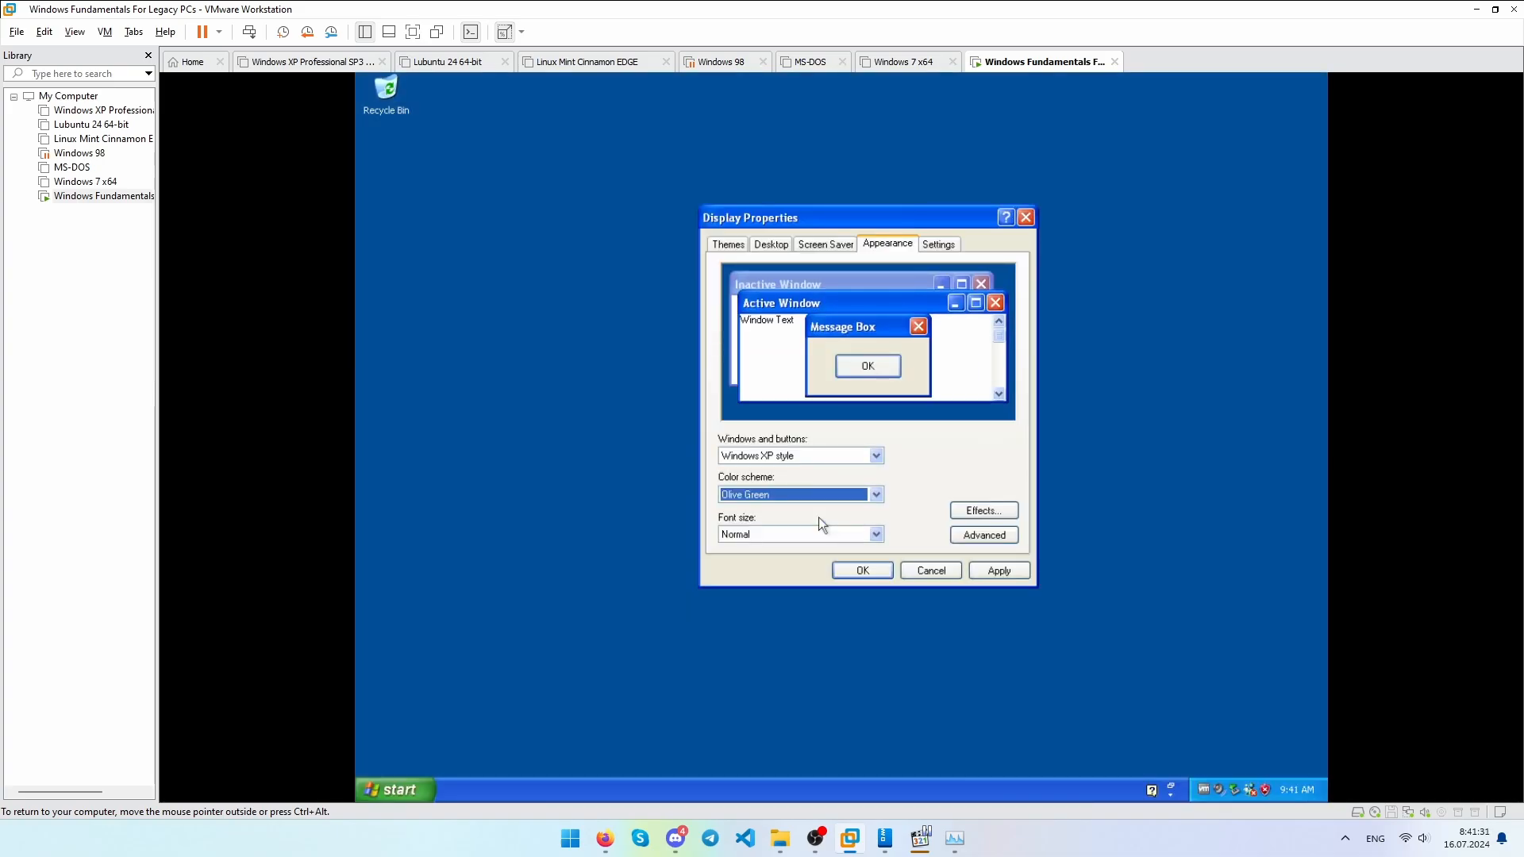
{"action": "left_click", "coordinate": [987, 570]}
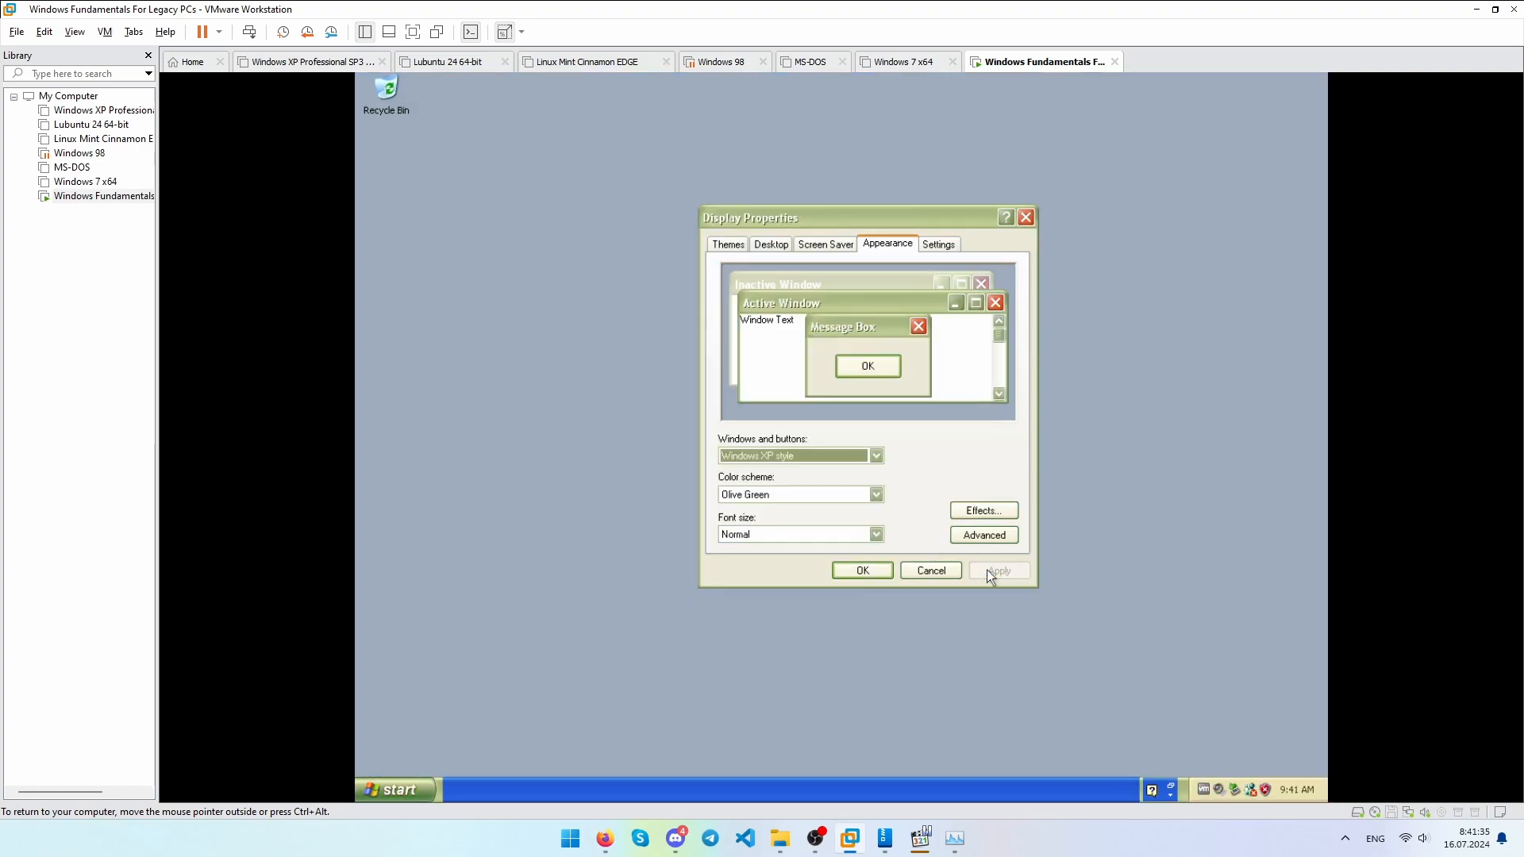
{"action": "left_click", "coordinate": [762, 494]}
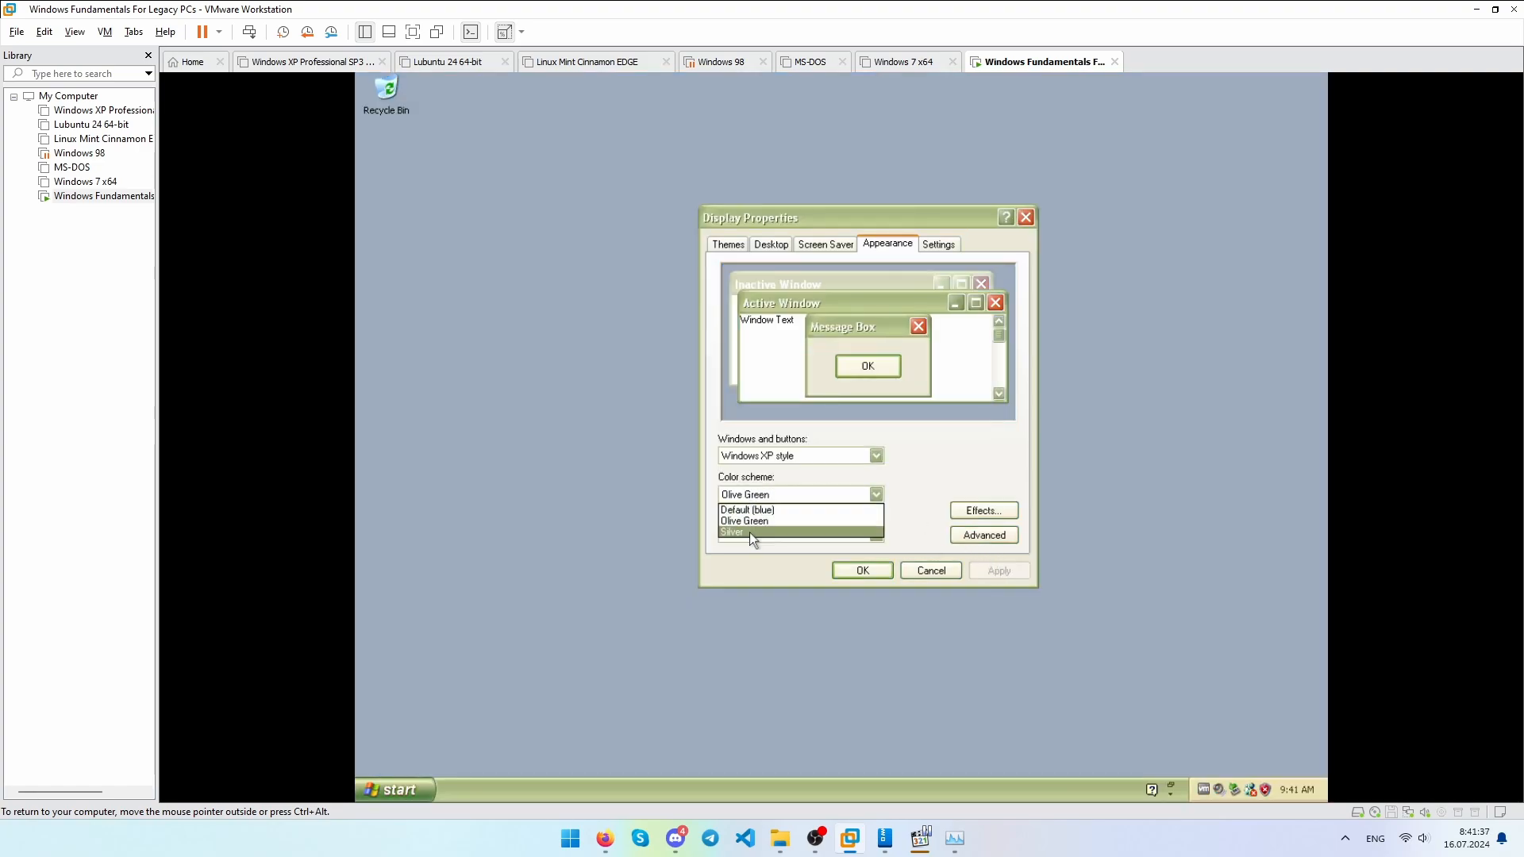
{"action": "left_click", "coordinate": [749, 531]}
{"action": "left_click", "coordinate": [997, 571]}
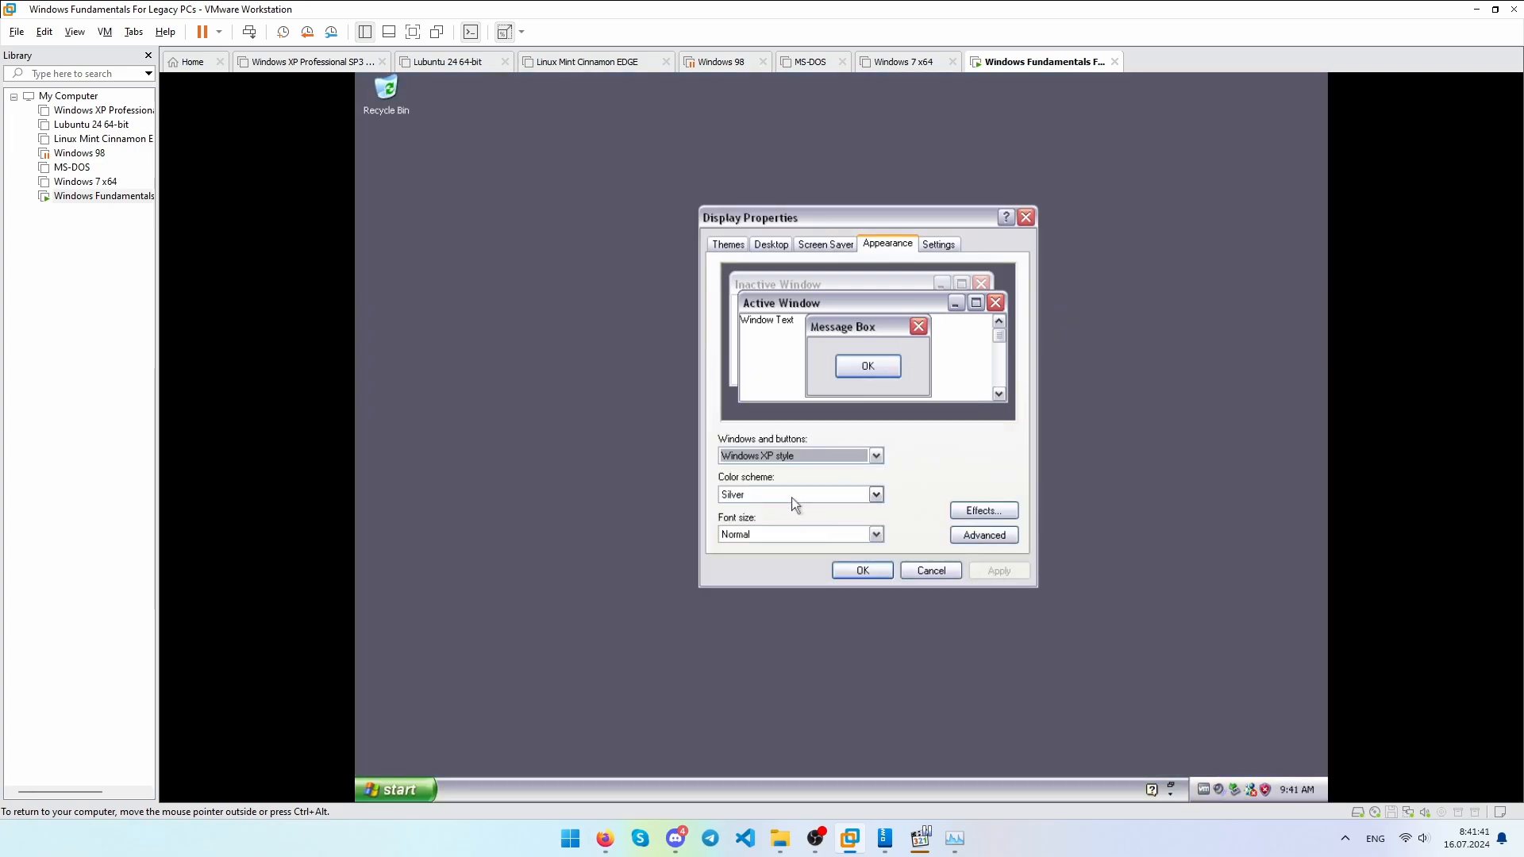
{"action": "left_click", "coordinate": [792, 496]}
{"action": "left_click", "coordinate": [786, 507]}
{"action": "left_click", "coordinate": [997, 570]}
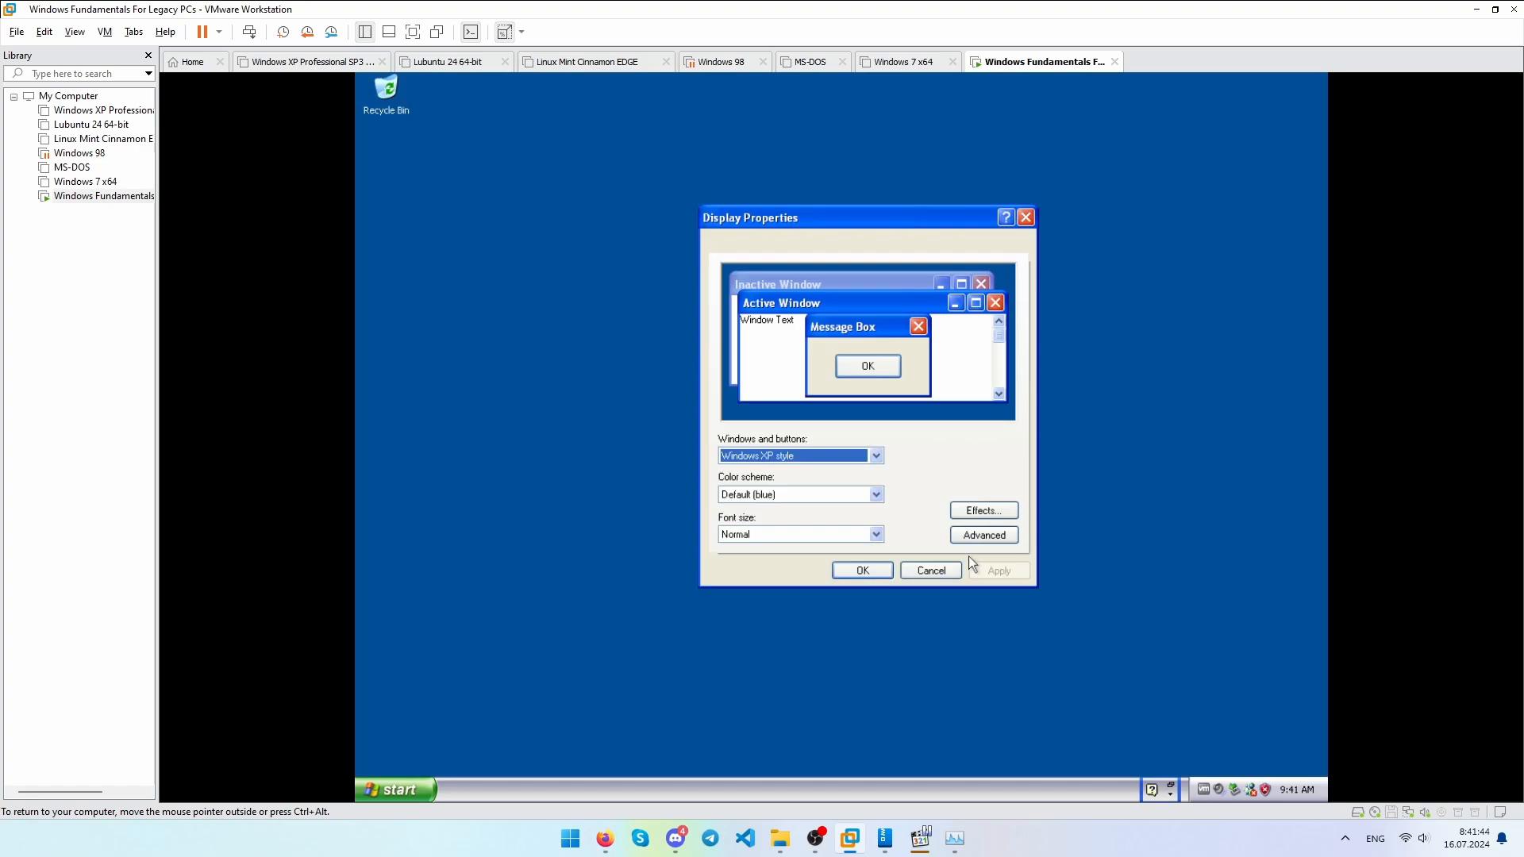
Try out the Large Fonts and Extra Large Fonts sizes in the guest and return to Normal.
{"action": "left_click", "coordinate": [855, 533]}
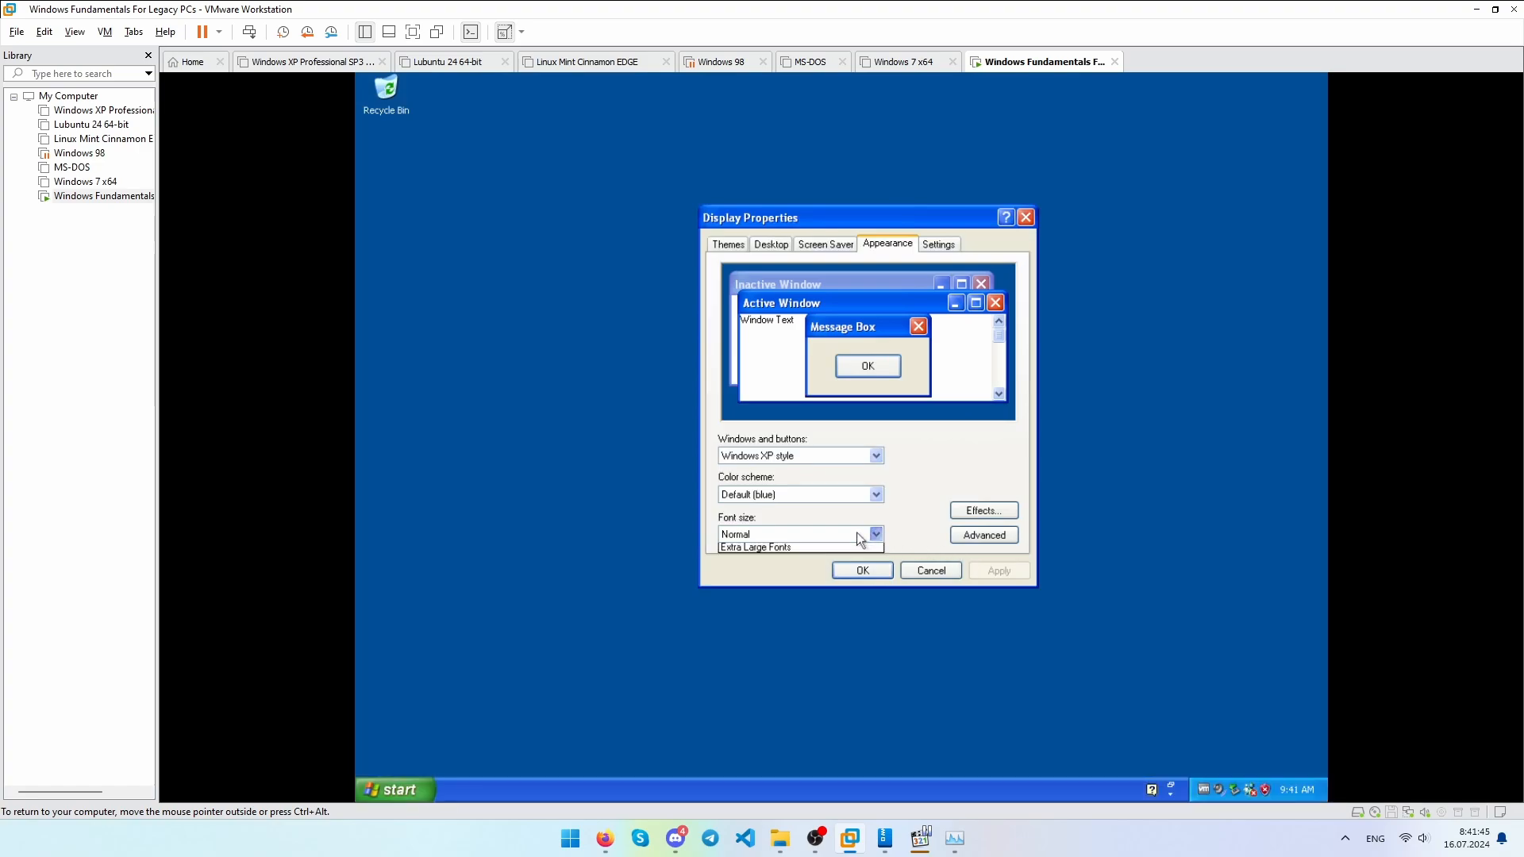
{"action": "left_click", "coordinate": [797, 560]}
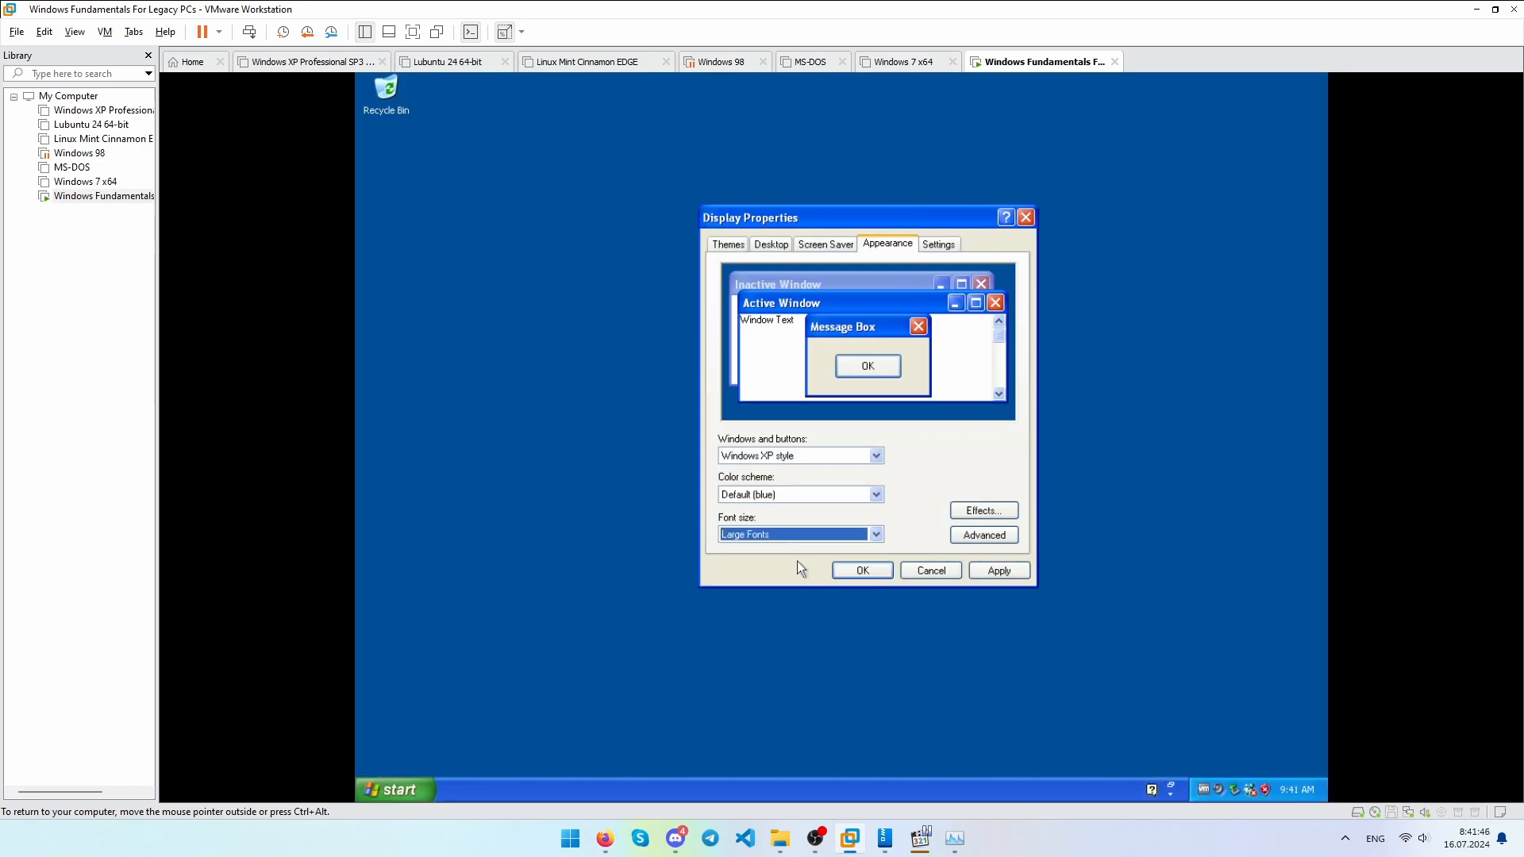
{"action": "left_click", "coordinate": [992, 565]}
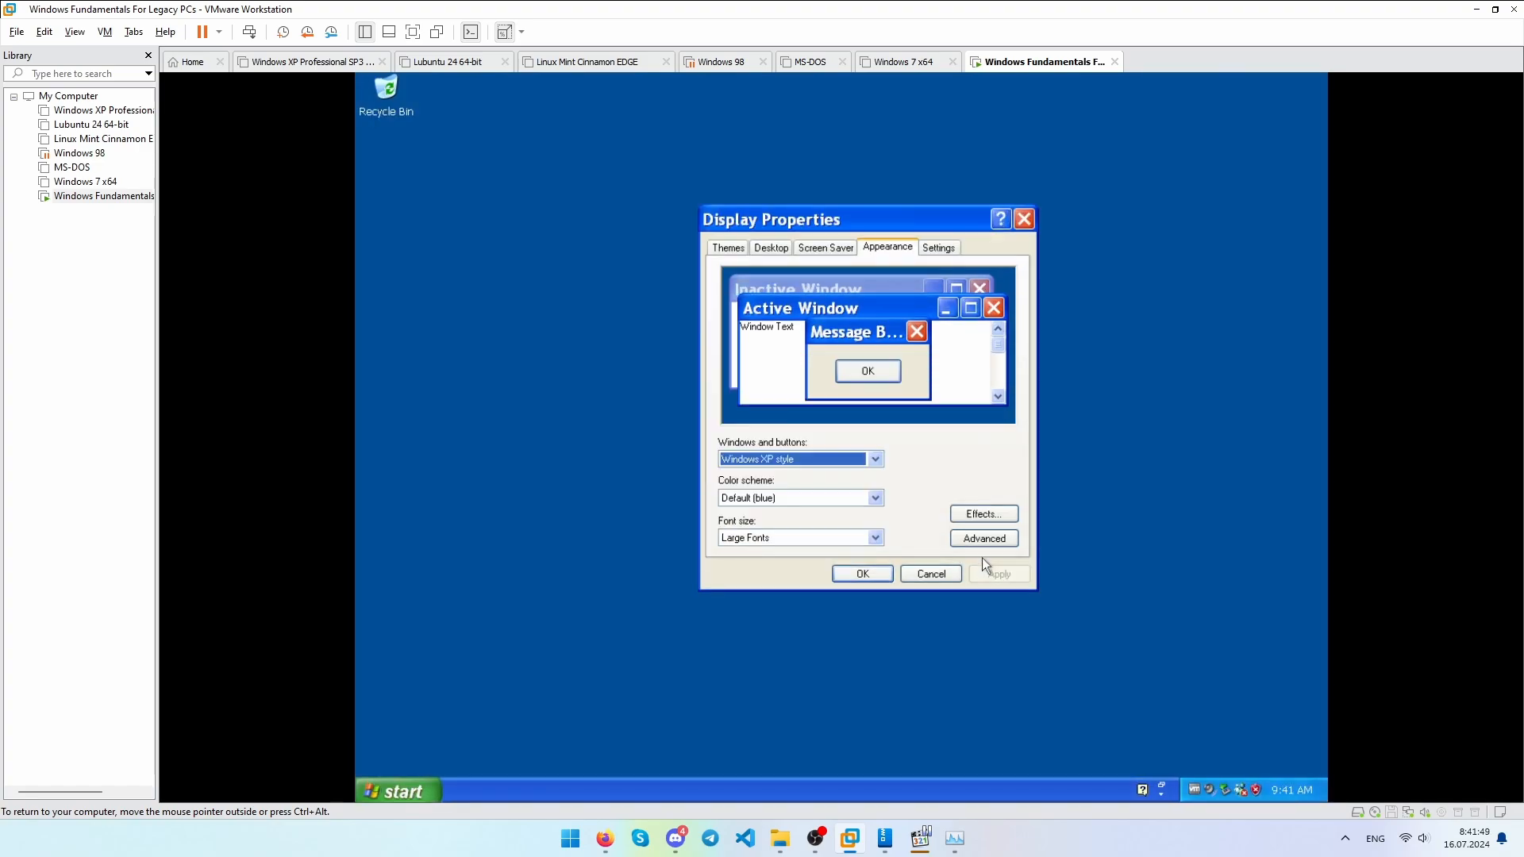
{"action": "left_click", "coordinate": [782, 534]}
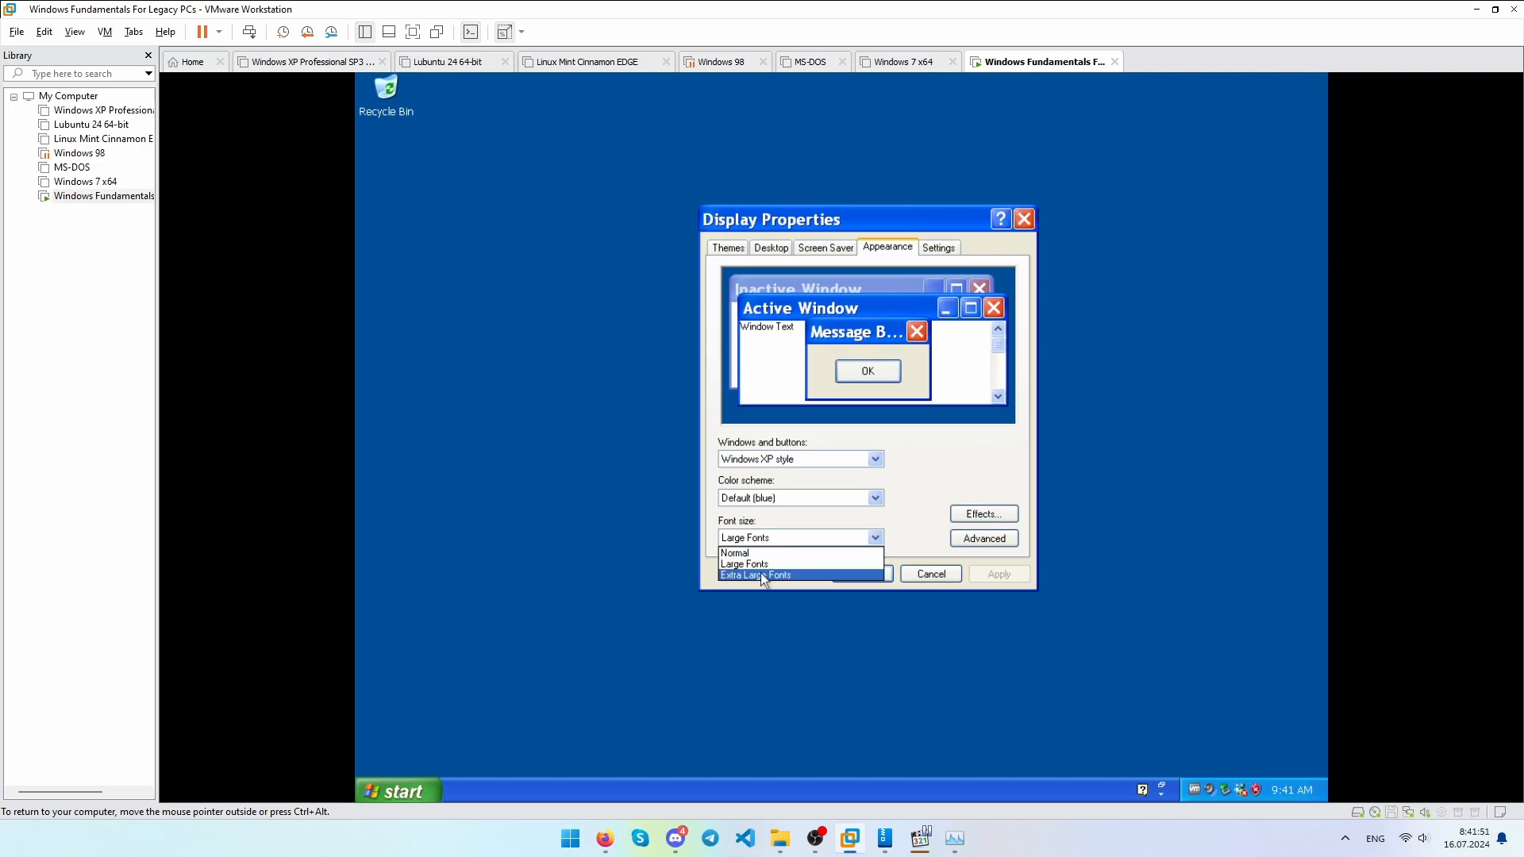
{"action": "left_click", "coordinate": [760, 573]}
{"action": "left_click", "coordinate": [992, 576]}
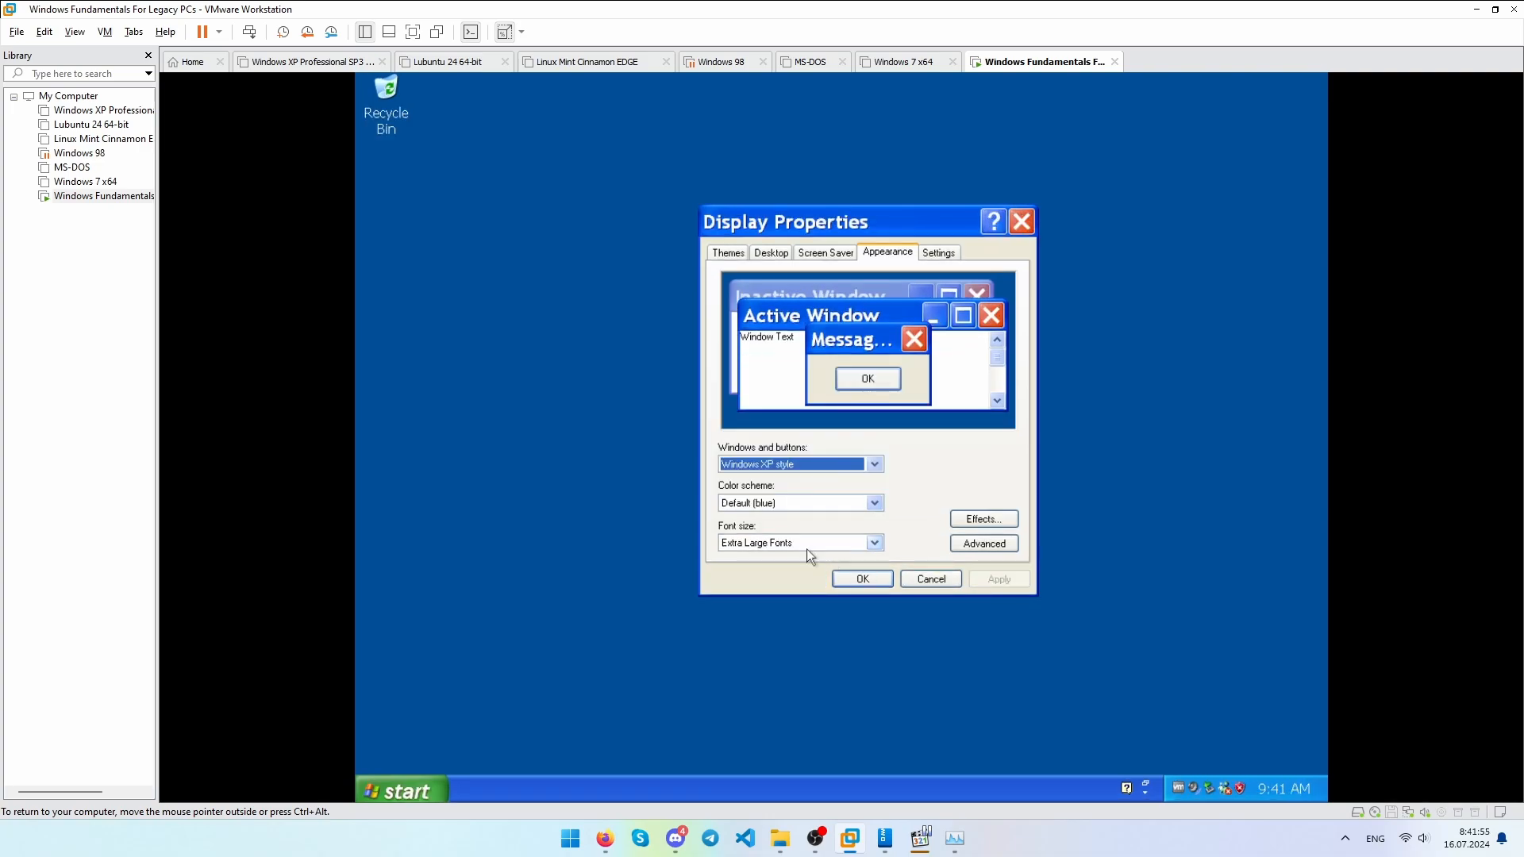
{"action": "left_click", "coordinate": [803, 543]}
{"action": "left_click", "coordinate": [762, 557]}
{"action": "left_click", "coordinate": [992, 580]}
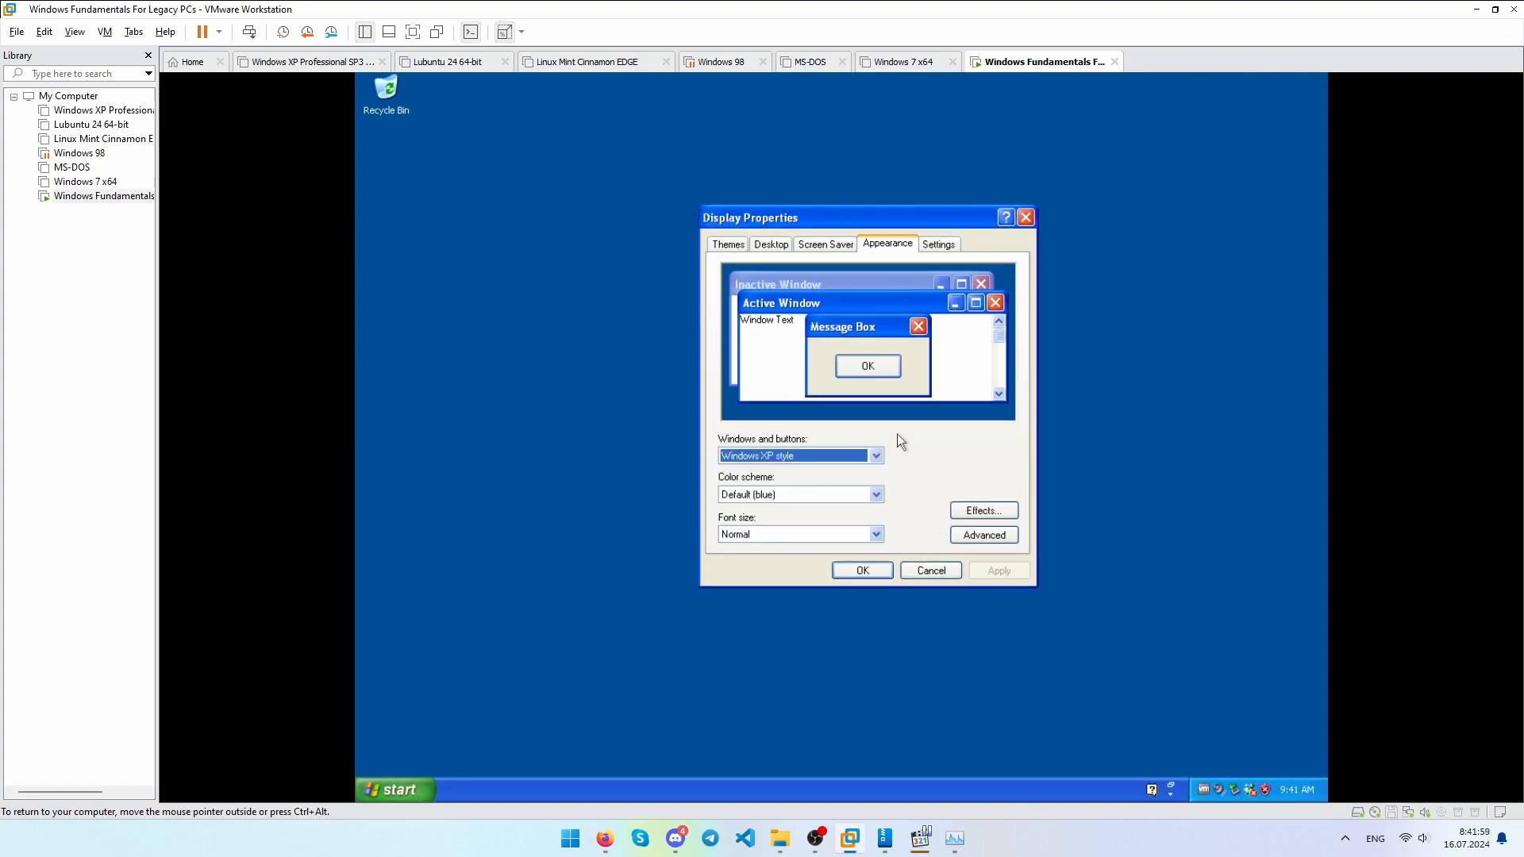
Set the guest's color quality to Medium (16 bit) and keep the reconfigured desktop.
{"action": "left_click", "coordinate": [937, 245]}
{"action": "left_click", "coordinate": [930, 485]}
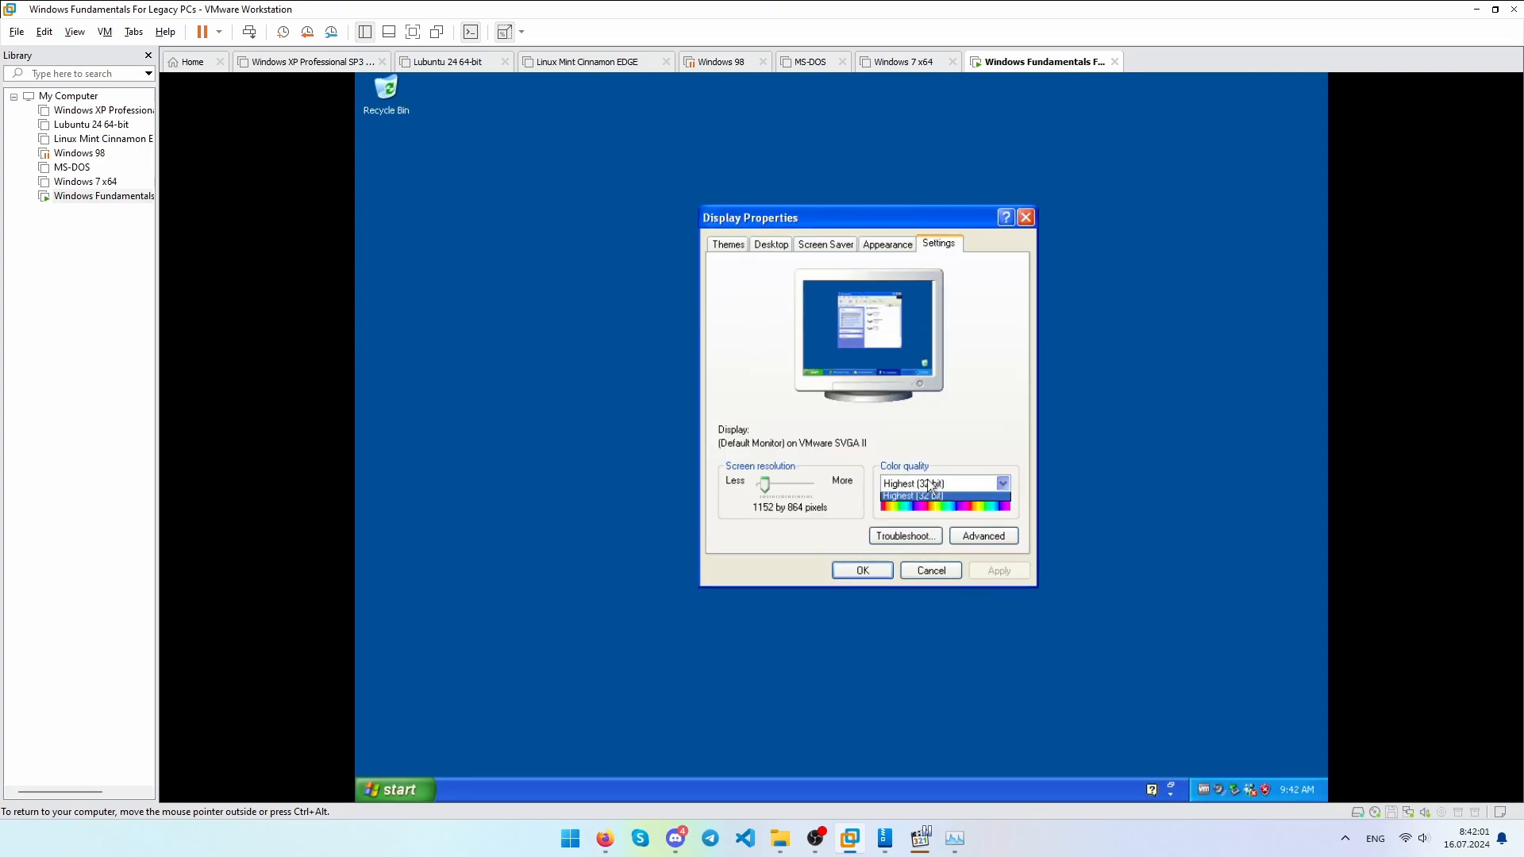
{"action": "left_click", "coordinate": [934, 498]}
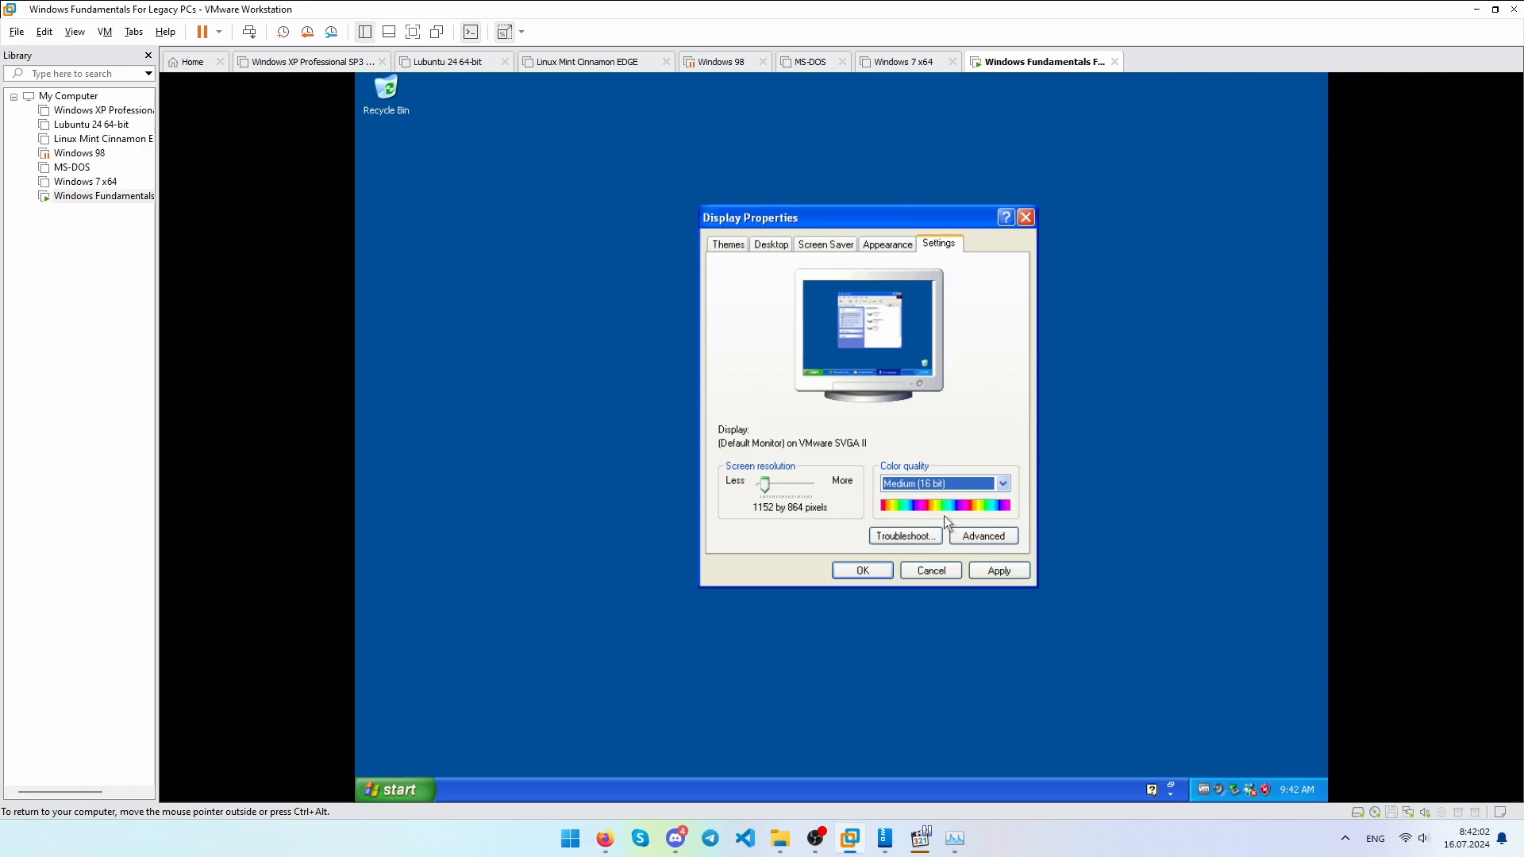
{"action": "left_click", "coordinate": [991, 575]}
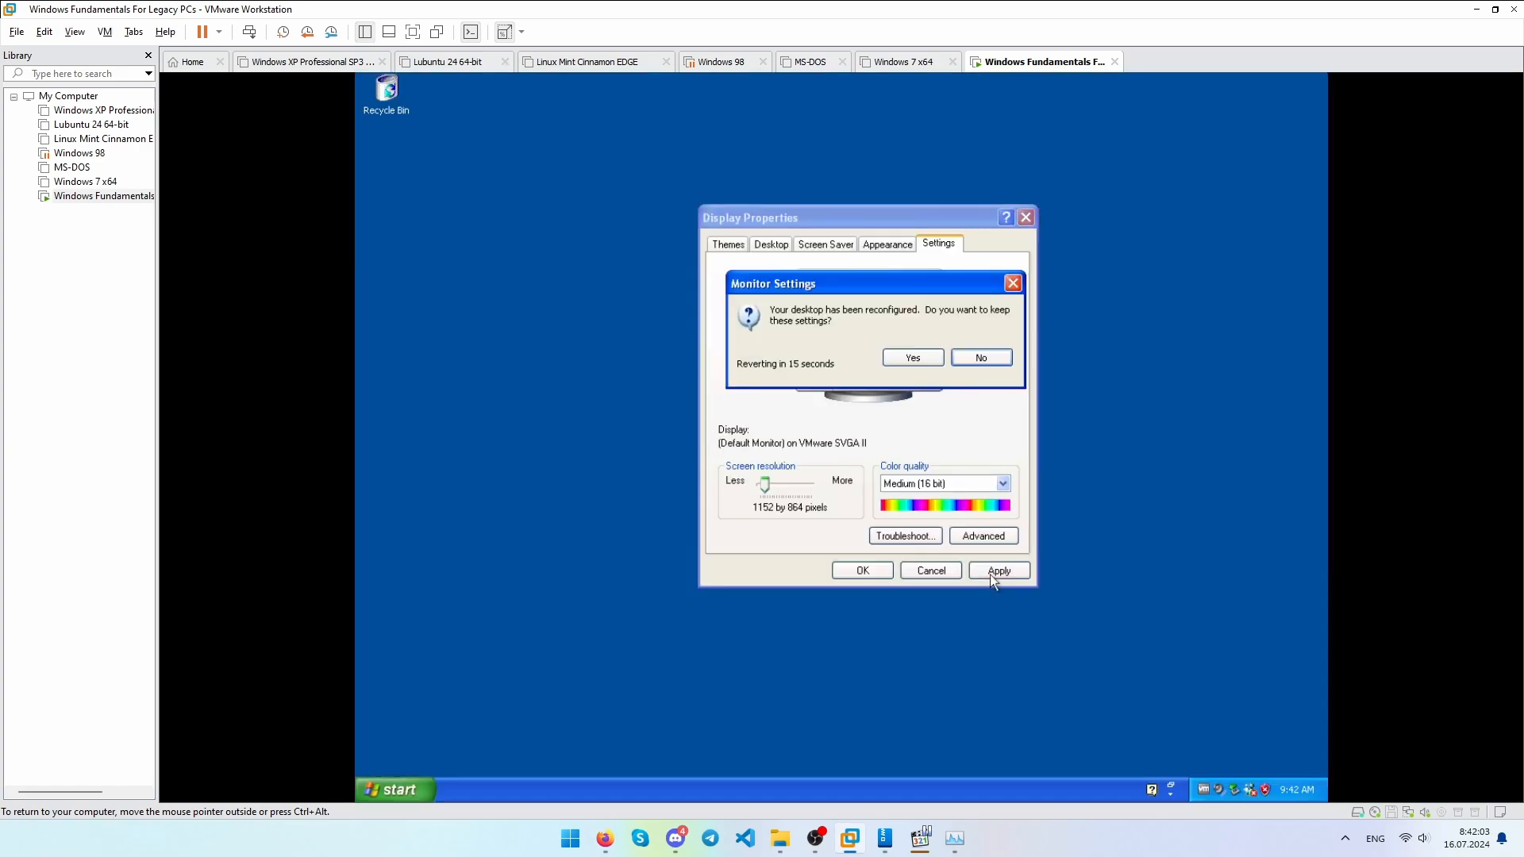
{"action": "left_click", "coordinate": [930, 362]}
Set the guest's color quality to Highest (32 bit), keep it and close the display properties.
{"action": "left_click", "coordinate": [941, 484]}
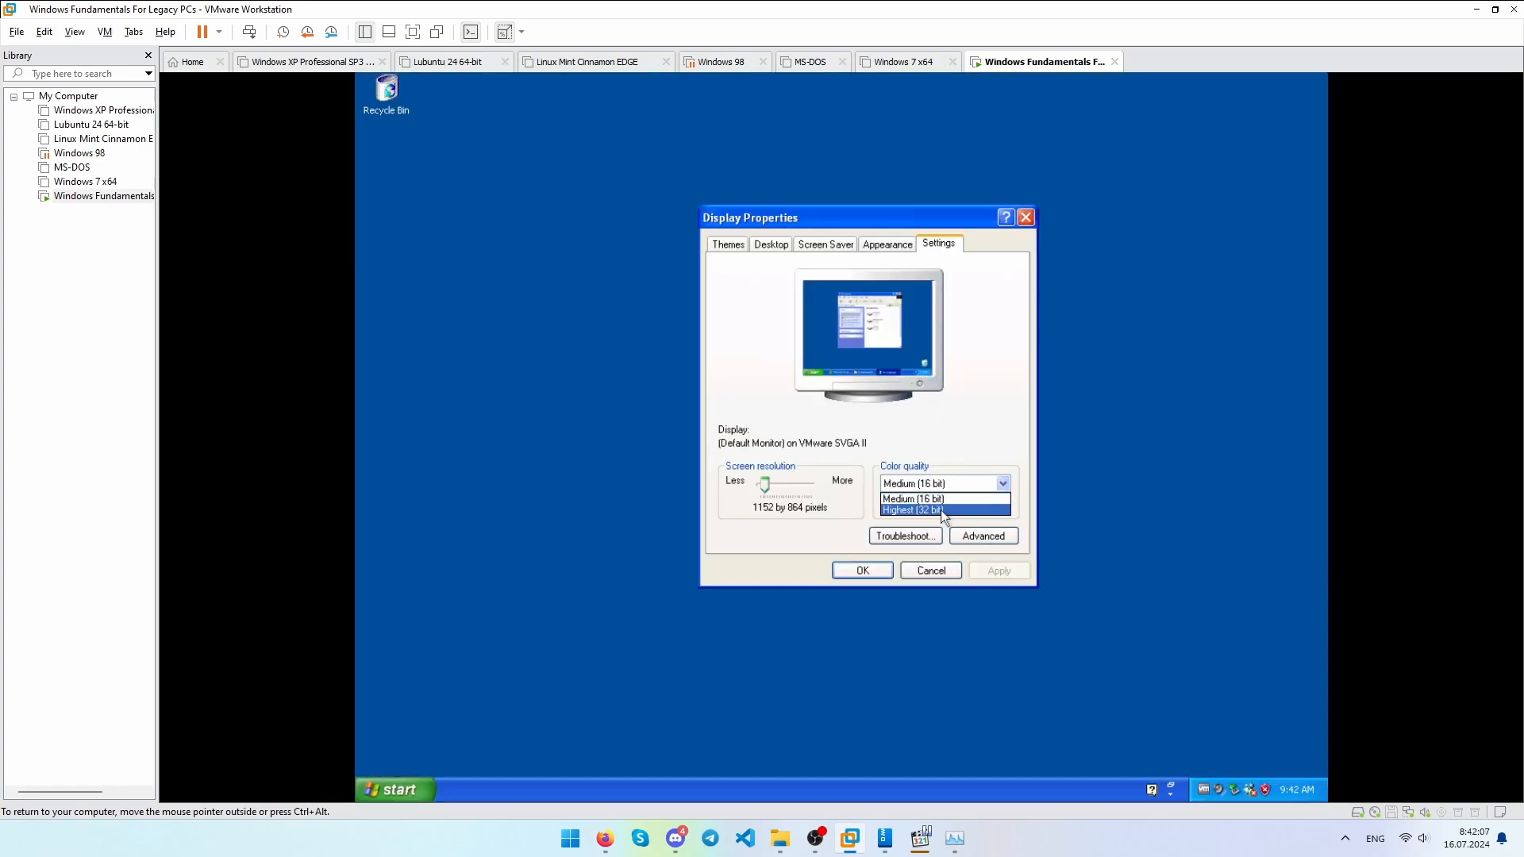
{"action": "left_click", "coordinate": [941, 510]}
{"action": "left_click", "coordinate": [1005, 573]}
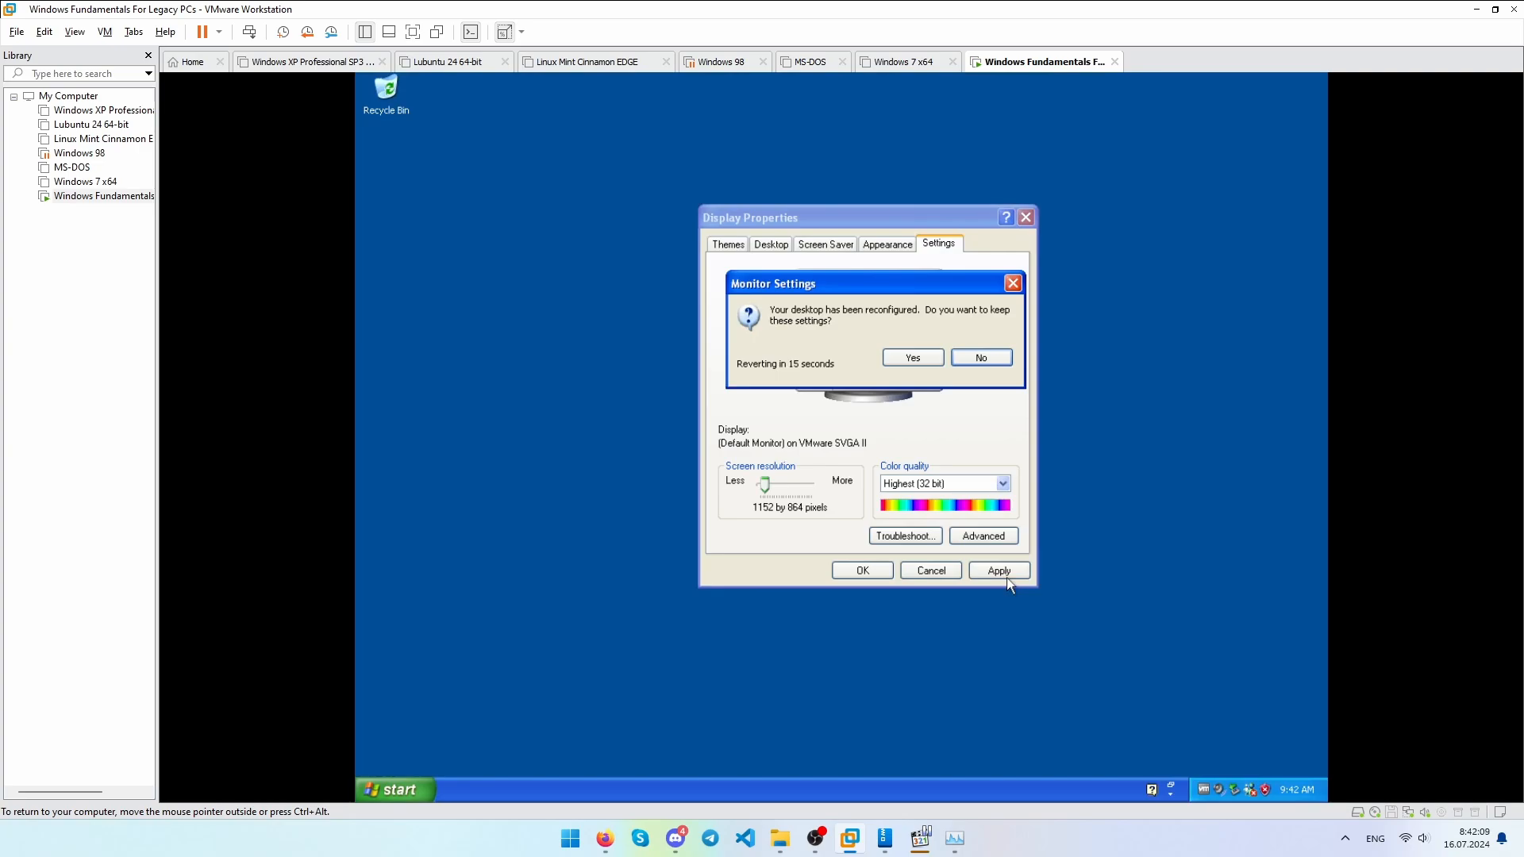
{"action": "left_click", "coordinate": [909, 362]}
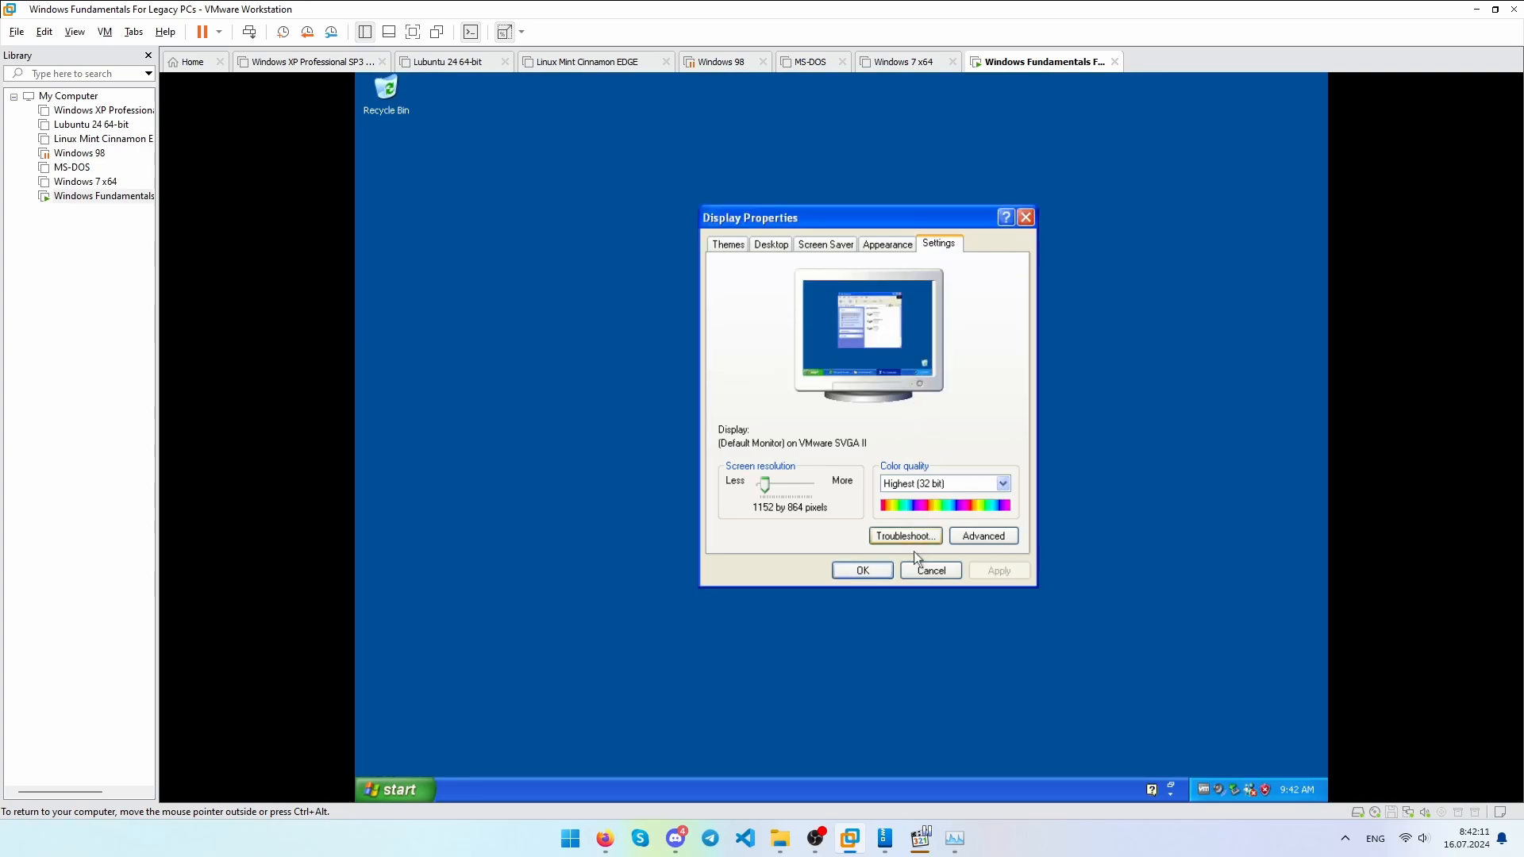
{"action": "left_click", "coordinate": [876, 574]}
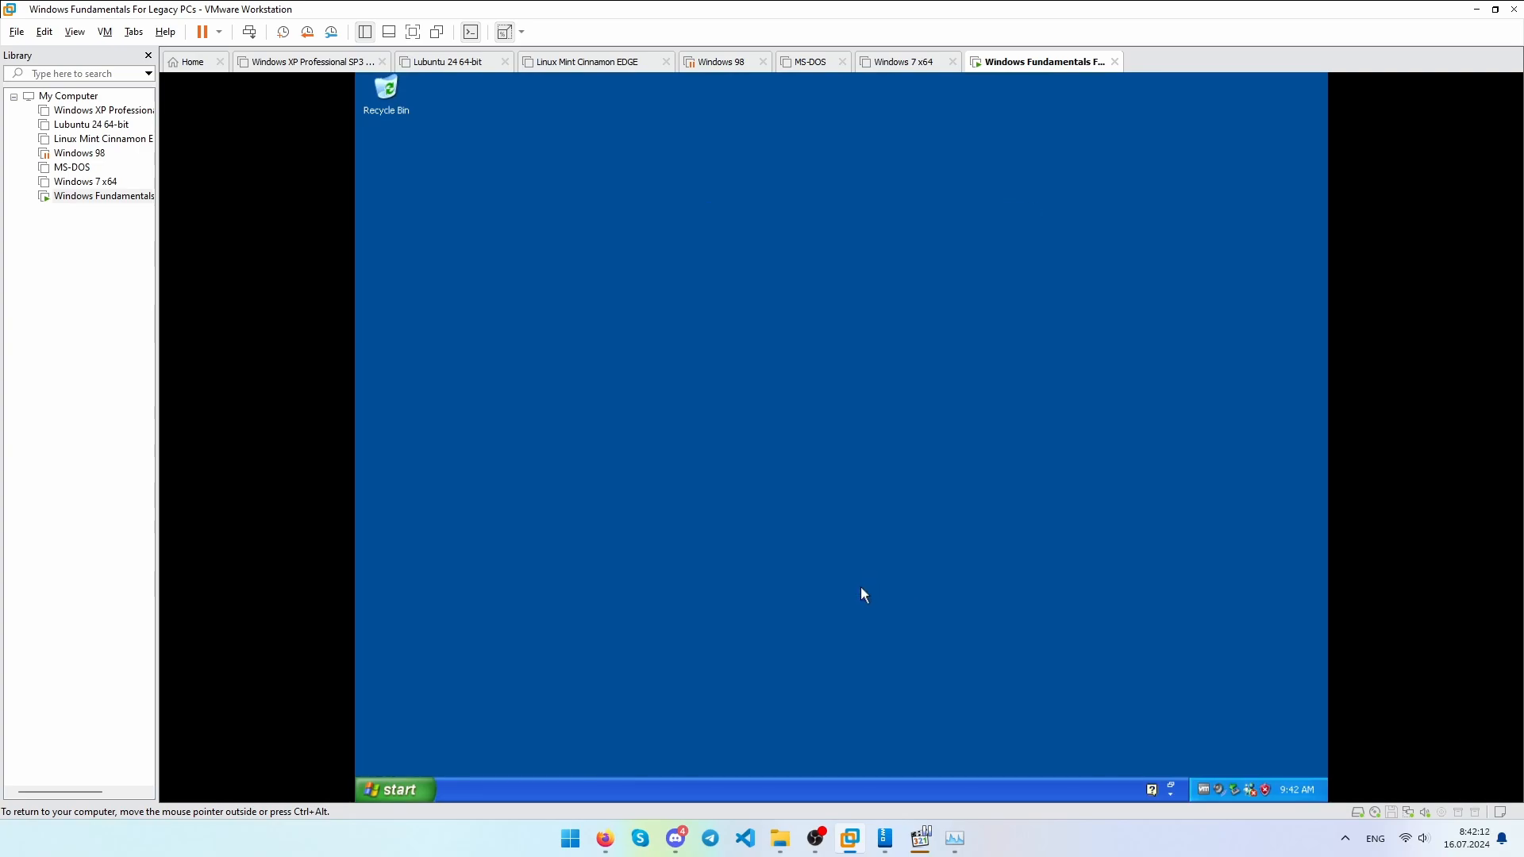
Look at the guest's Windows Update page in the Help and Support Center and close it.
{"action": "left_click", "coordinate": [425, 787]}
{"action": "left_click", "coordinate": [420, 738]}
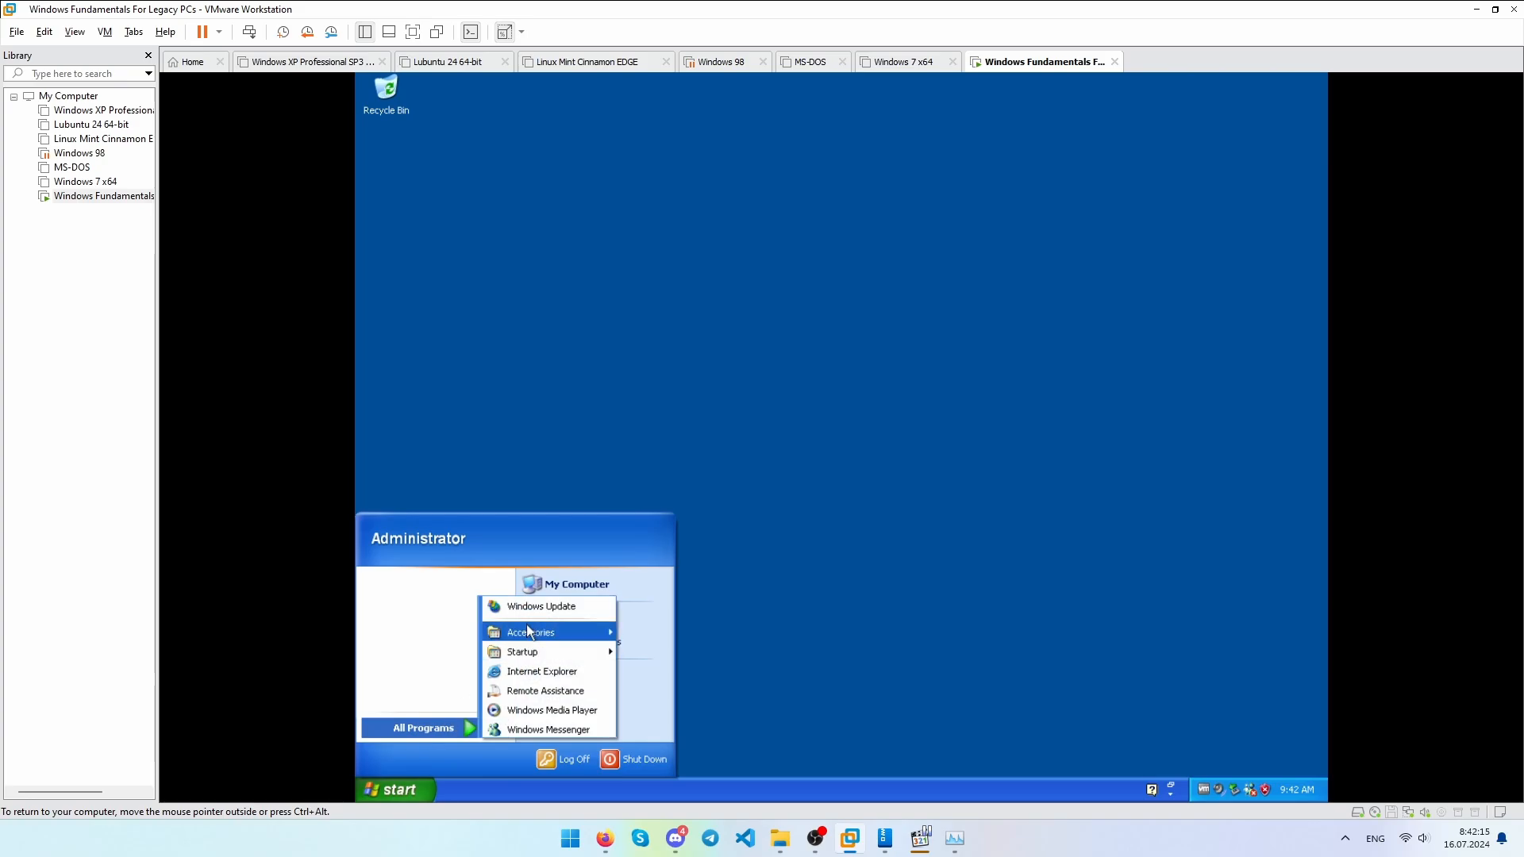
{"action": "left_click", "coordinate": [541, 606]}
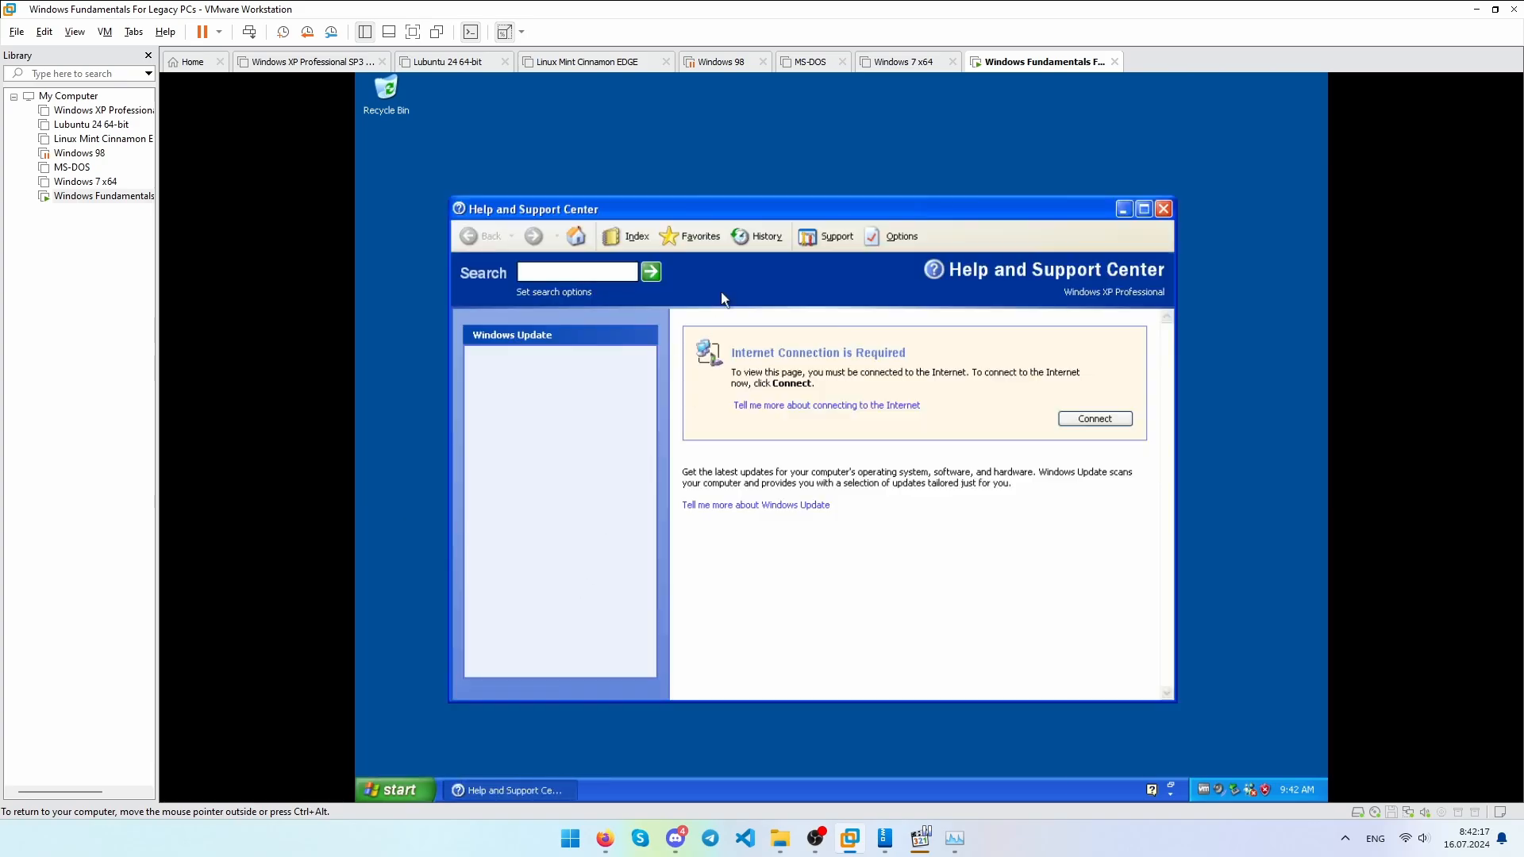
{"action": "left_click_drag", "start_coordinate": [750, 214], "coordinate": [773, 236]}
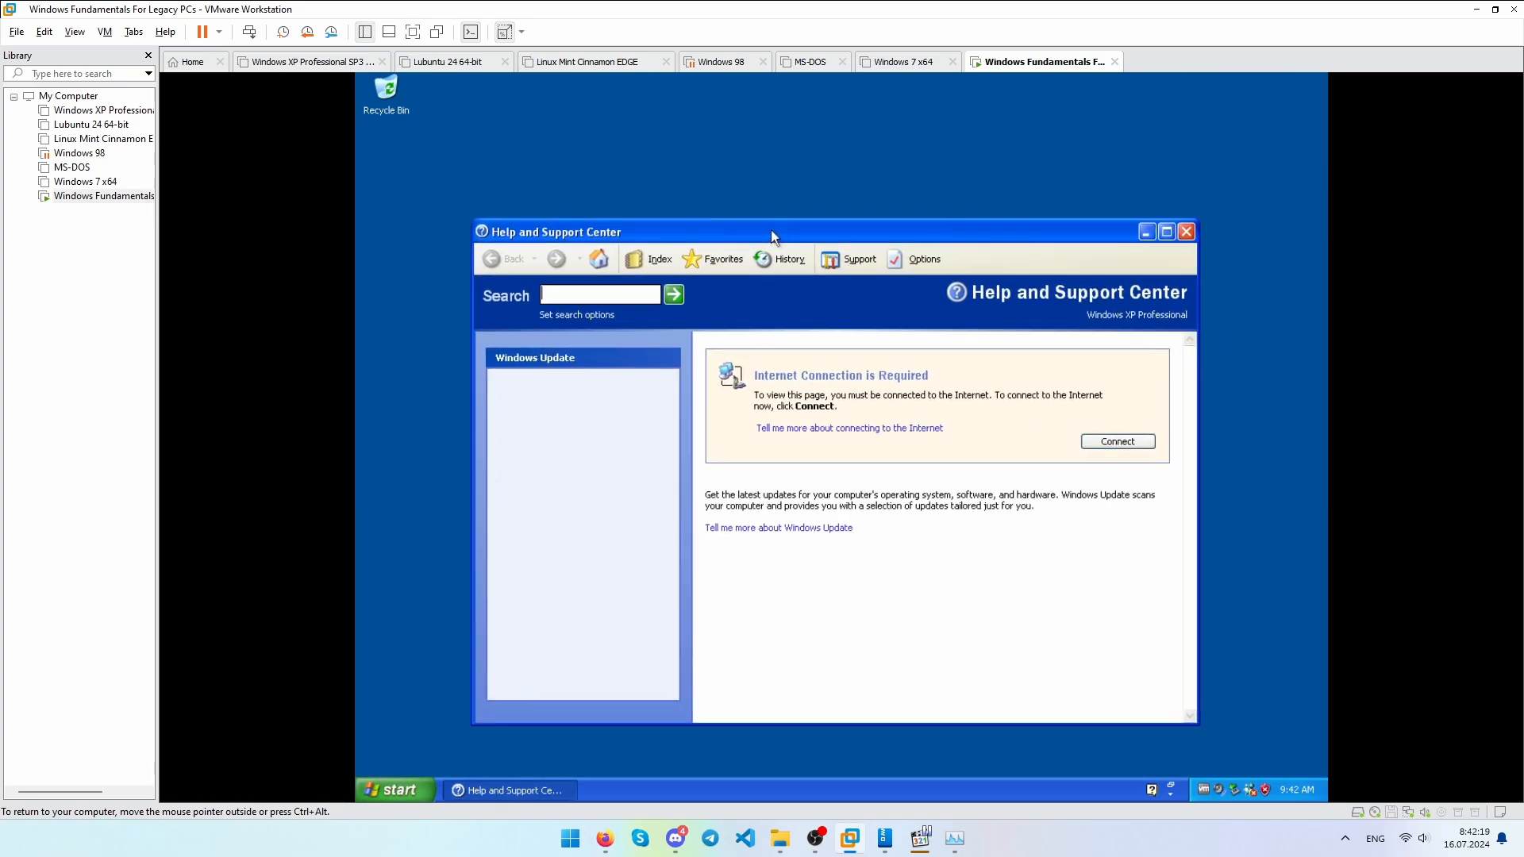
{"action": "left_click", "coordinate": [1186, 231]}
View the text size page of the guest's Accessibility Wizard and cancel the wizard.
{"action": "left_click", "coordinate": [396, 785]}
{"action": "left_click", "coordinate": [444, 729]}
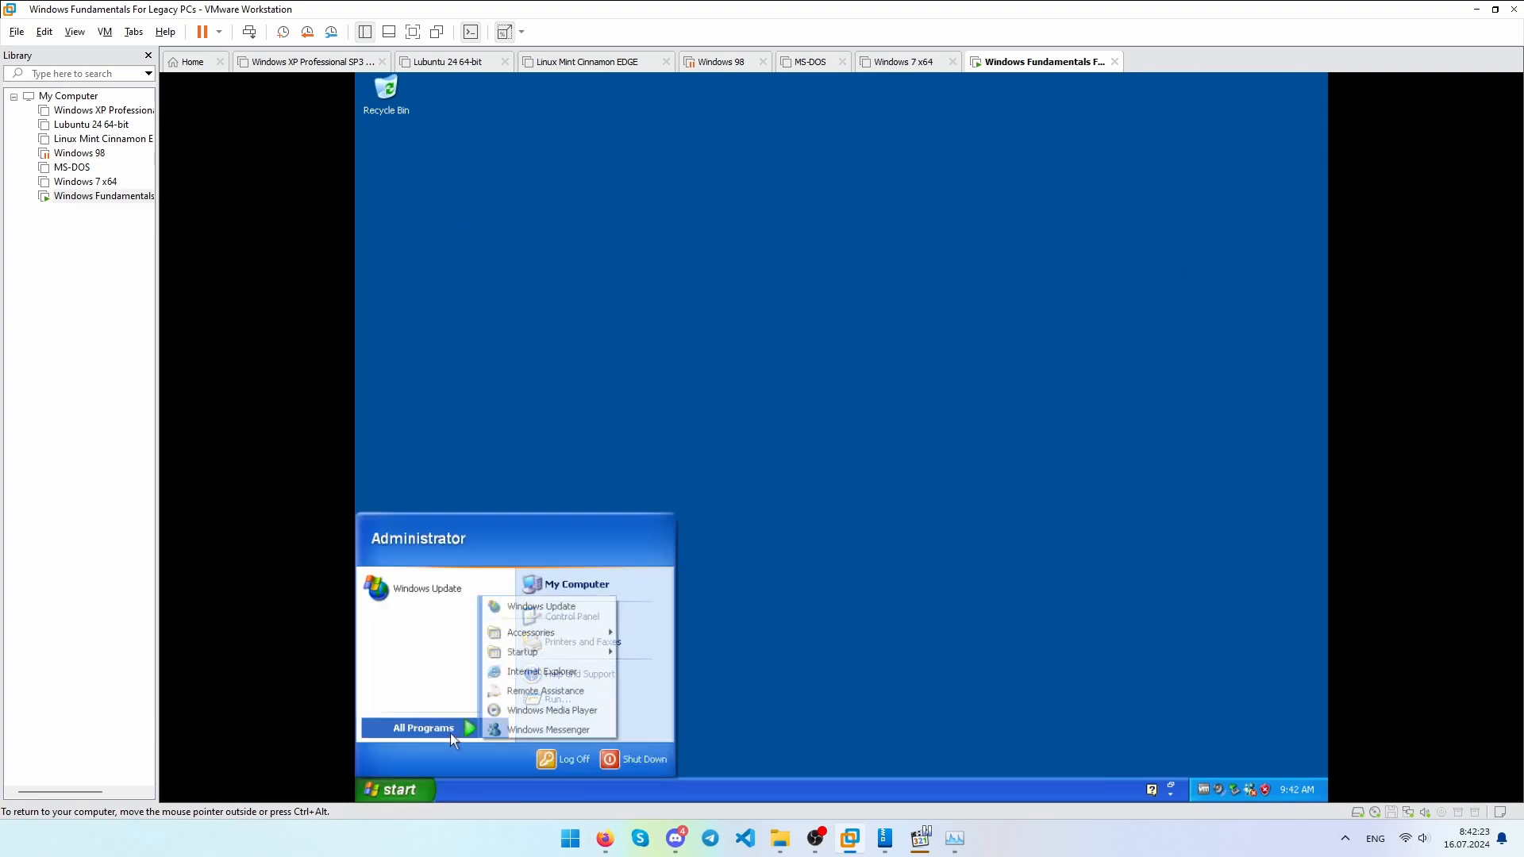
{"action": "mouse_move", "coordinate": [536, 644]}
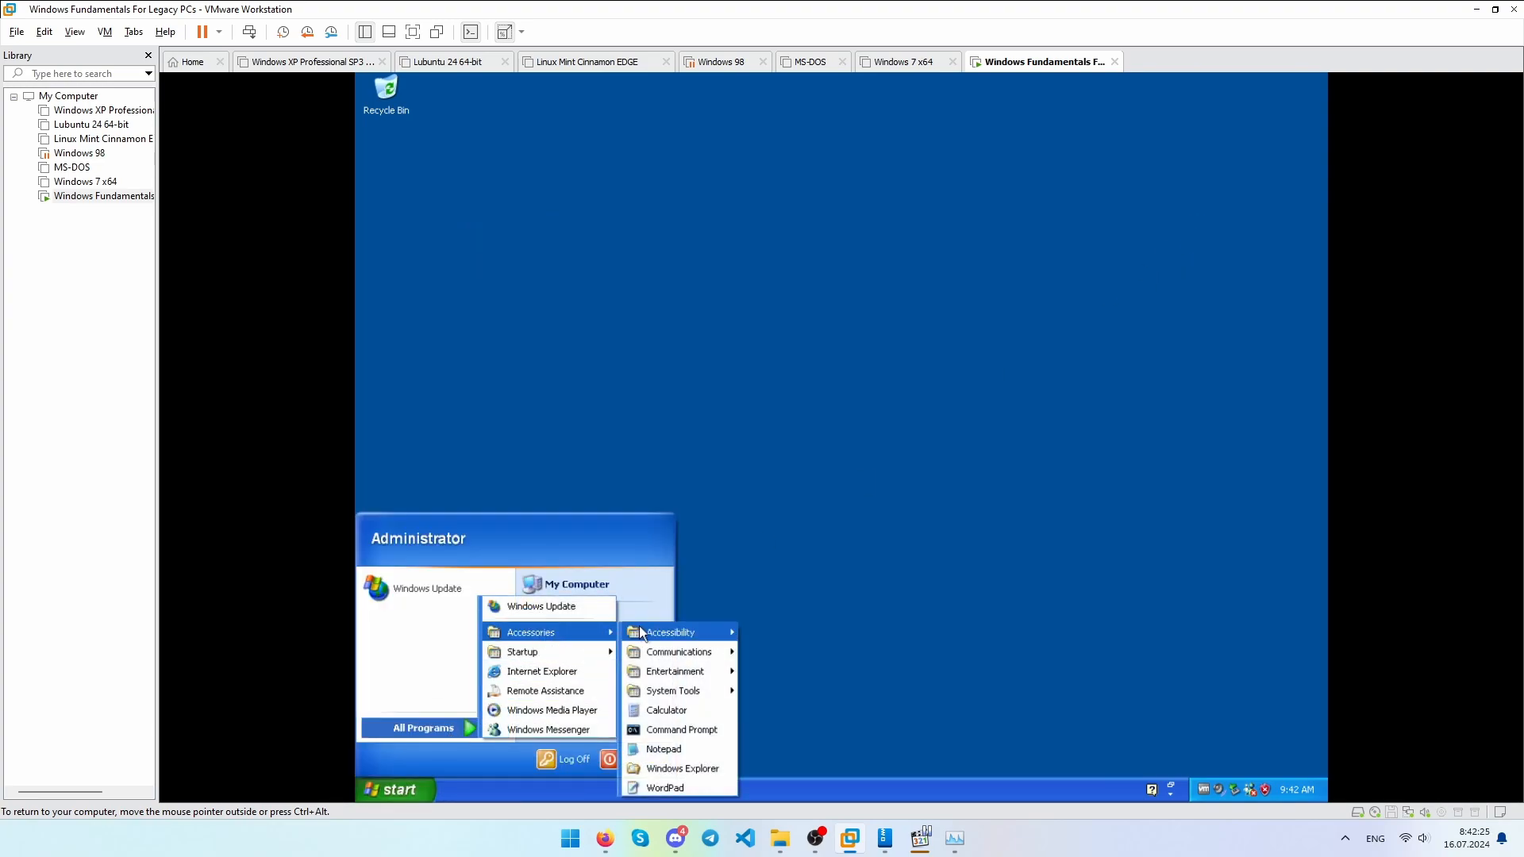
{"action": "mouse_move", "coordinate": [644, 634]}
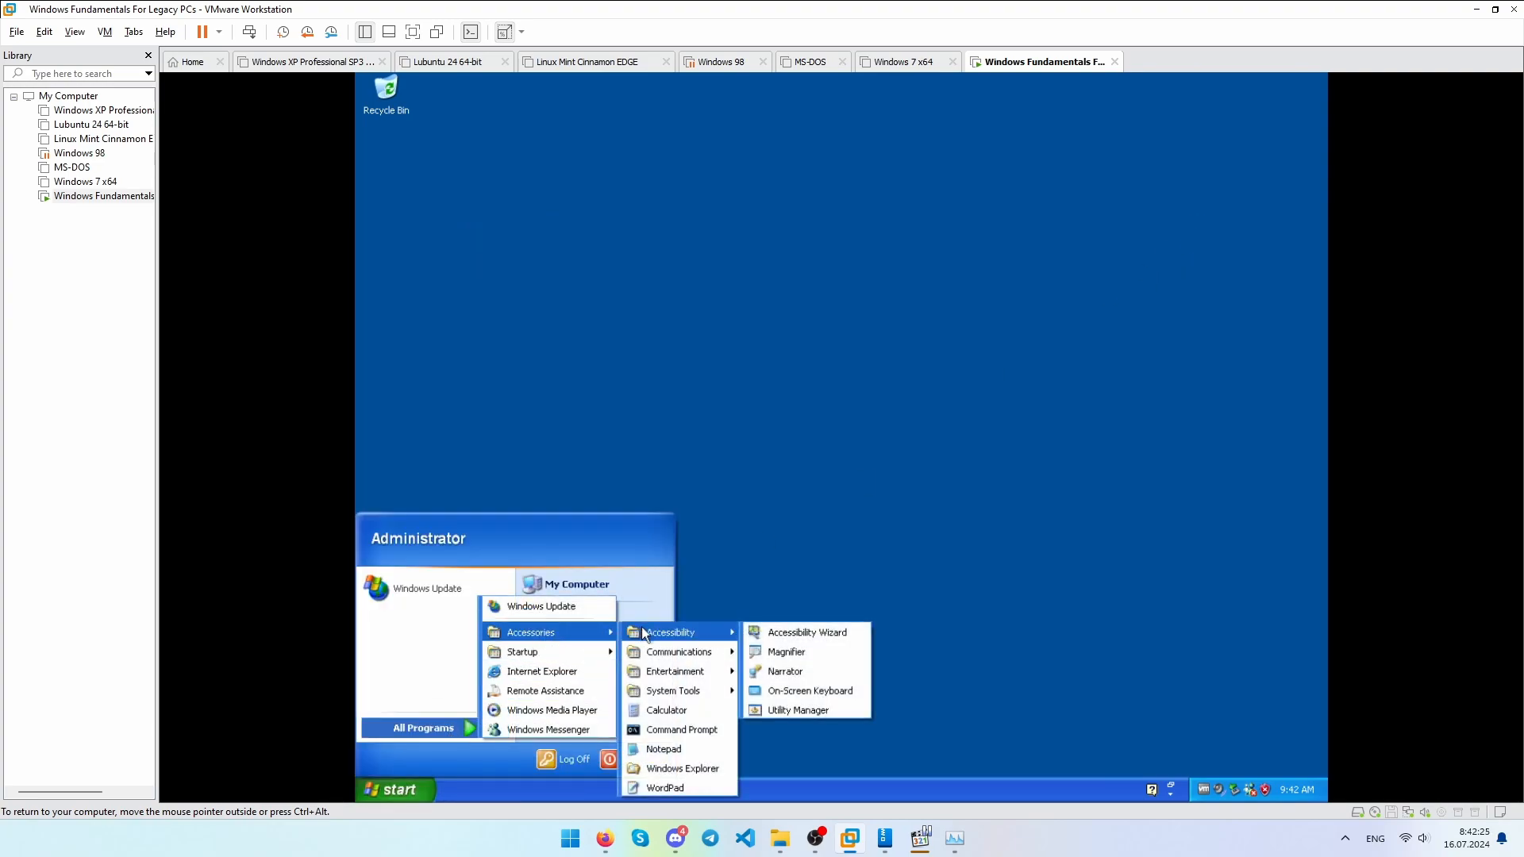
{"action": "left_click", "coordinate": [777, 628]}
{"action": "left_click", "coordinate": [702, 396]}
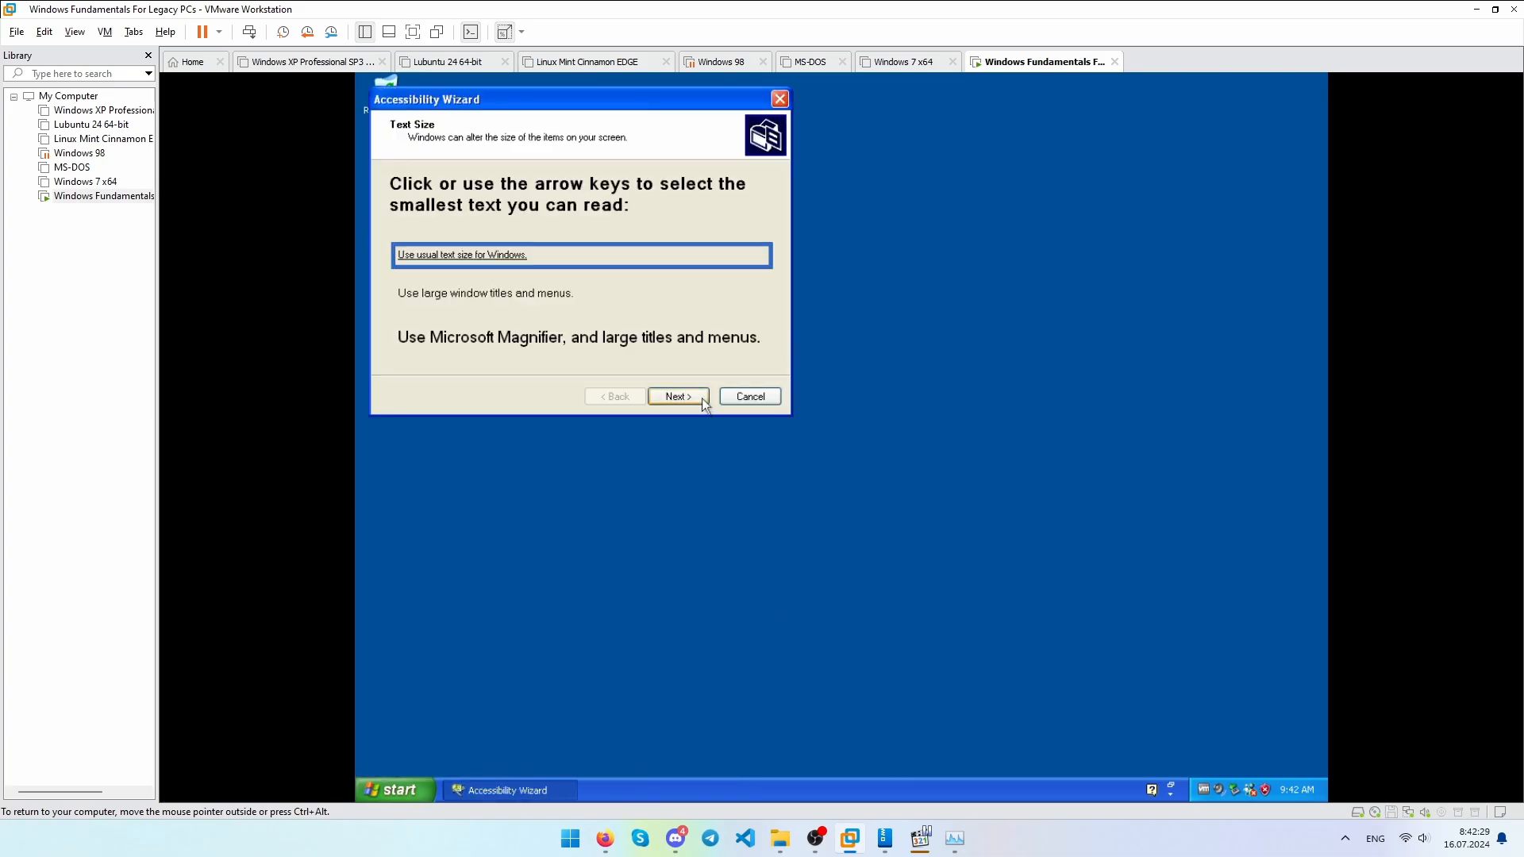
{"action": "left_click", "coordinate": [751, 397]}
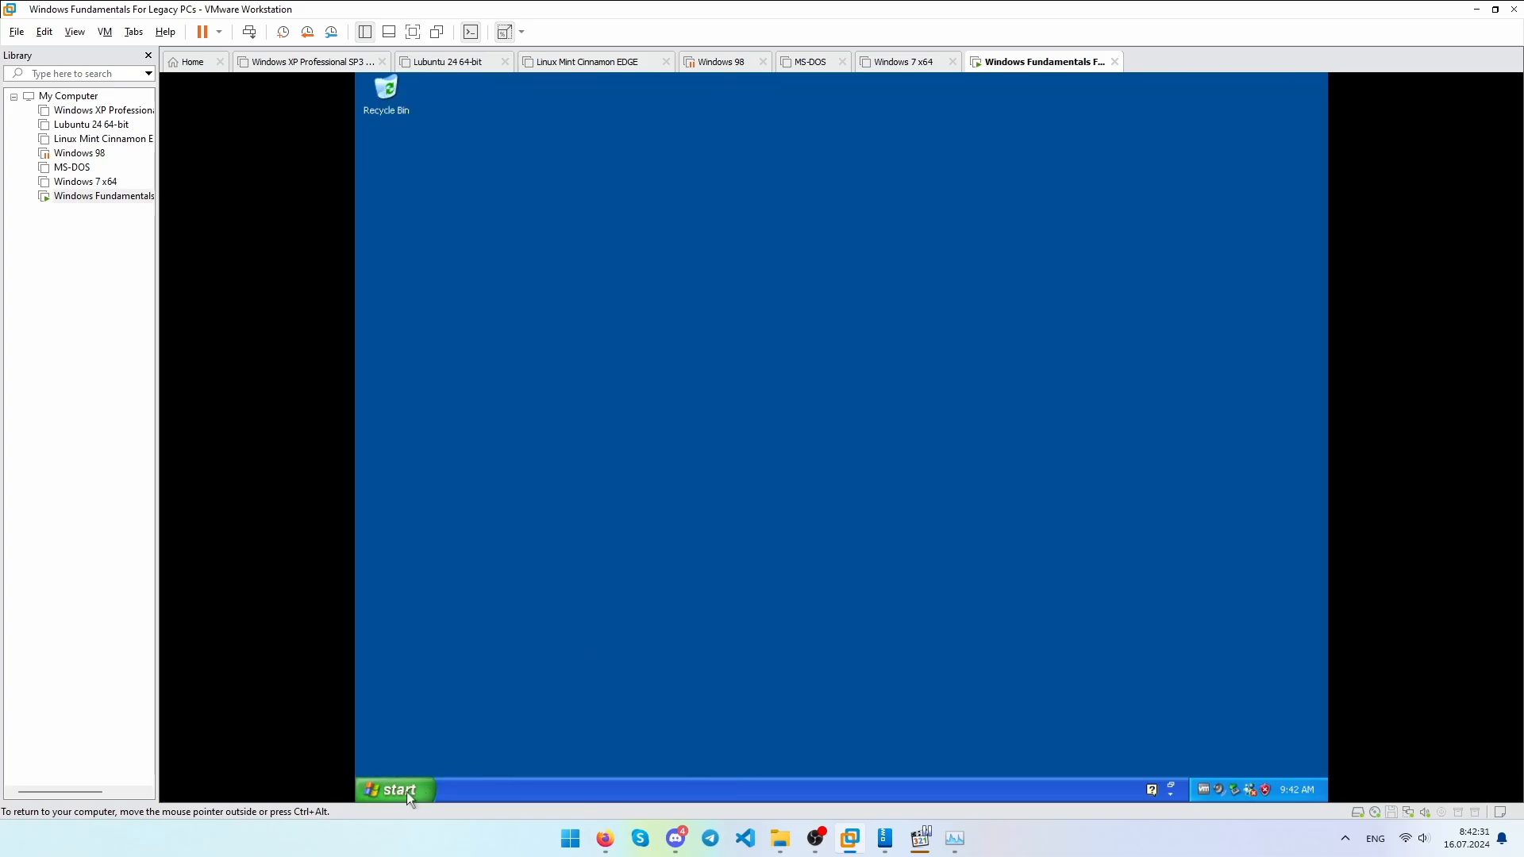
Look at the guest's communications accessories and check the Remote Desktop Connection window, closing it without connecting.
{"action": "left_click", "coordinate": [401, 791]}
{"action": "left_click", "coordinate": [428, 728]}
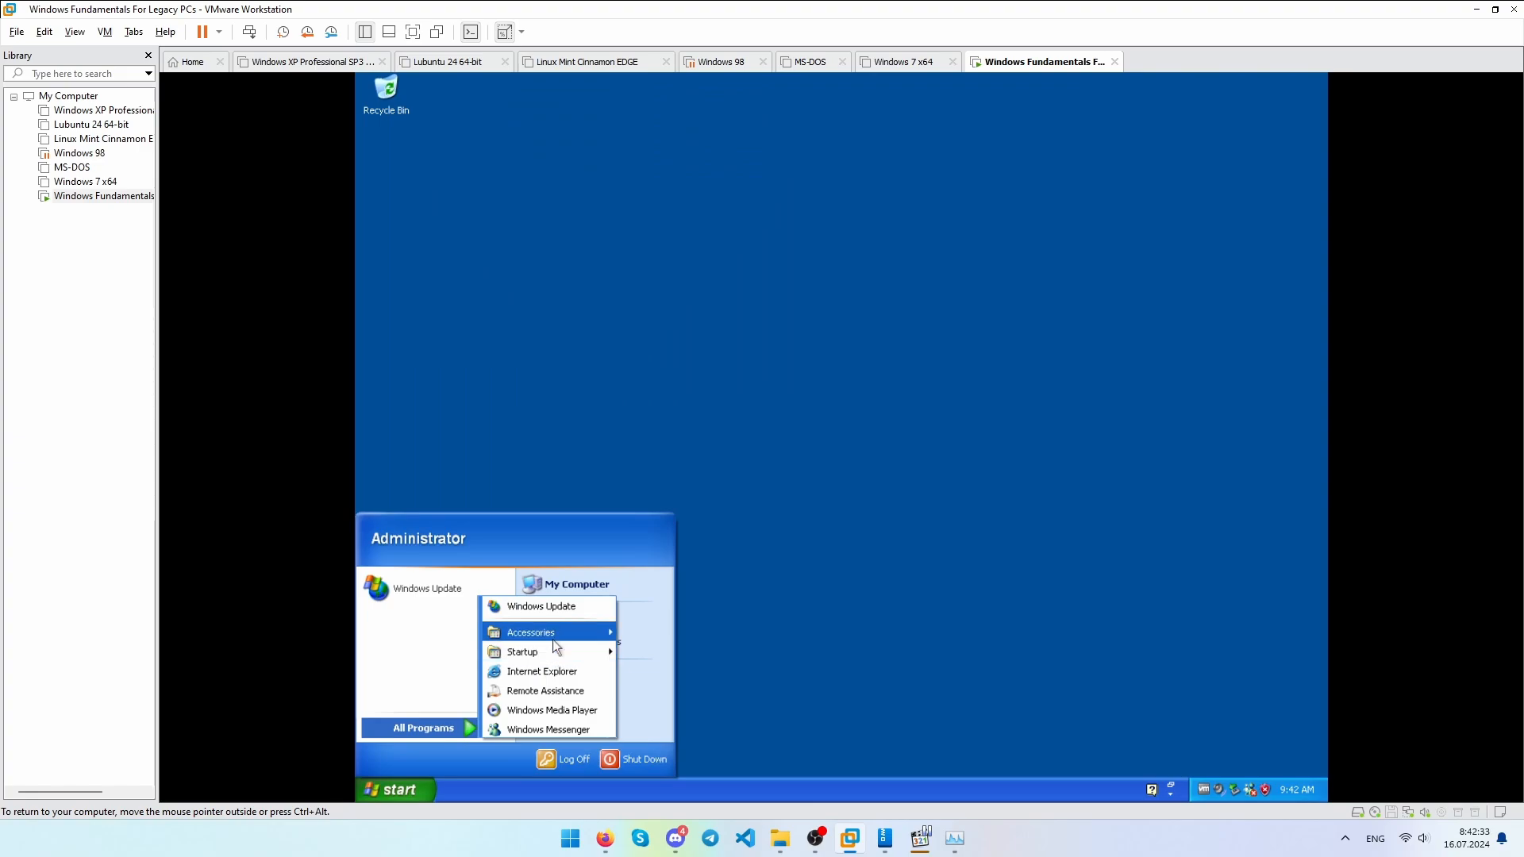
{"action": "mouse_move", "coordinate": [616, 636]}
{"action": "mouse_move", "coordinate": [658, 656]}
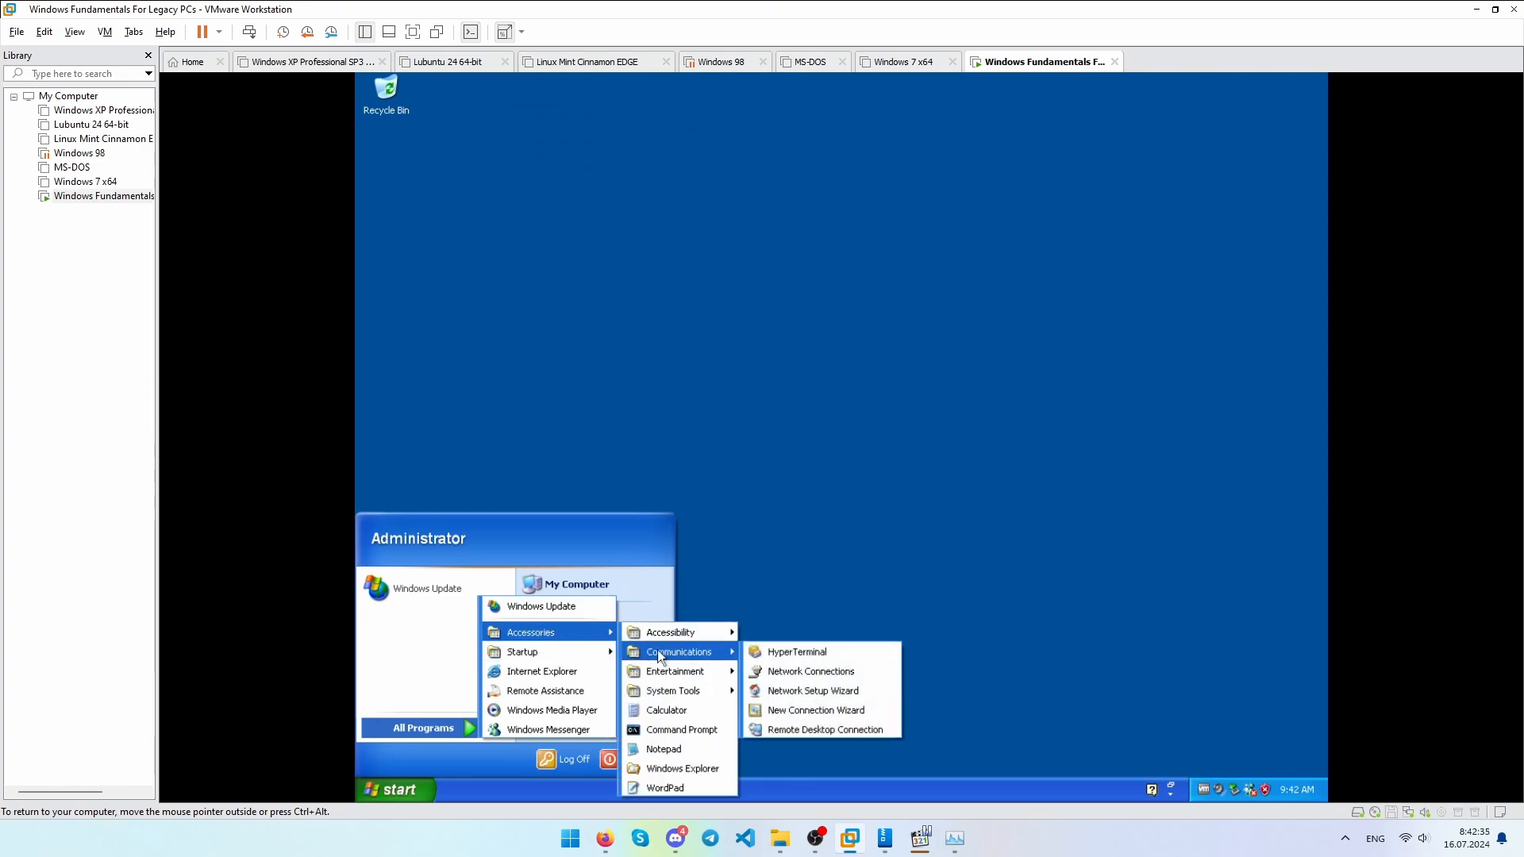
{"action": "left_click", "coordinate": [791, 730]}
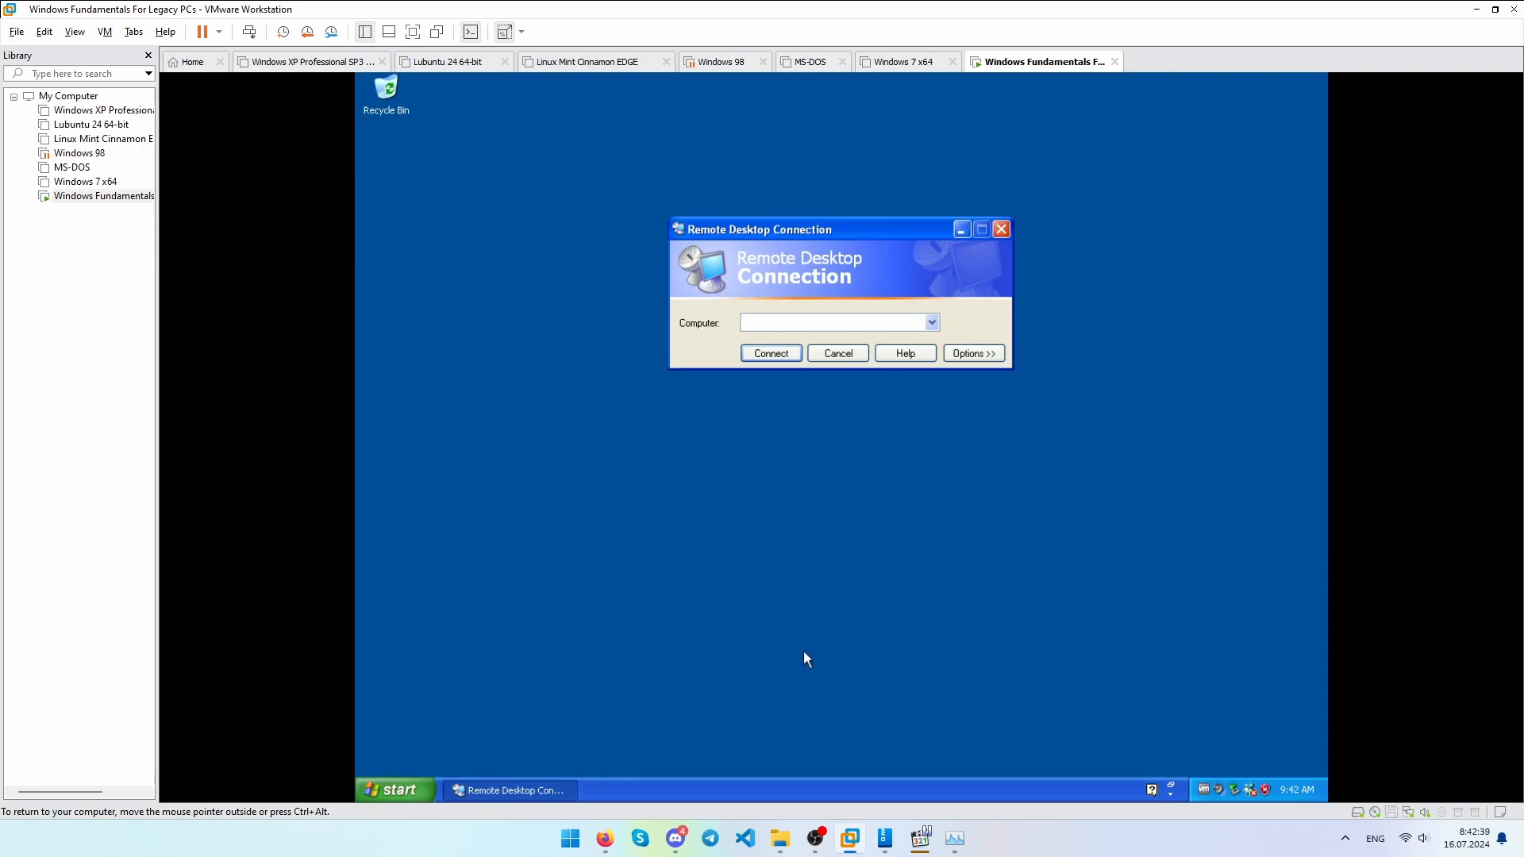
{"action": "left_click", "coordinate": [1002, 230]}
Start Windows Media Player in the guest and accept its supplemental license agreement.
{"action": "left_click", "coordinate": [397, 789]}
{"action": "left_click", "coordinate": [428, 728]}
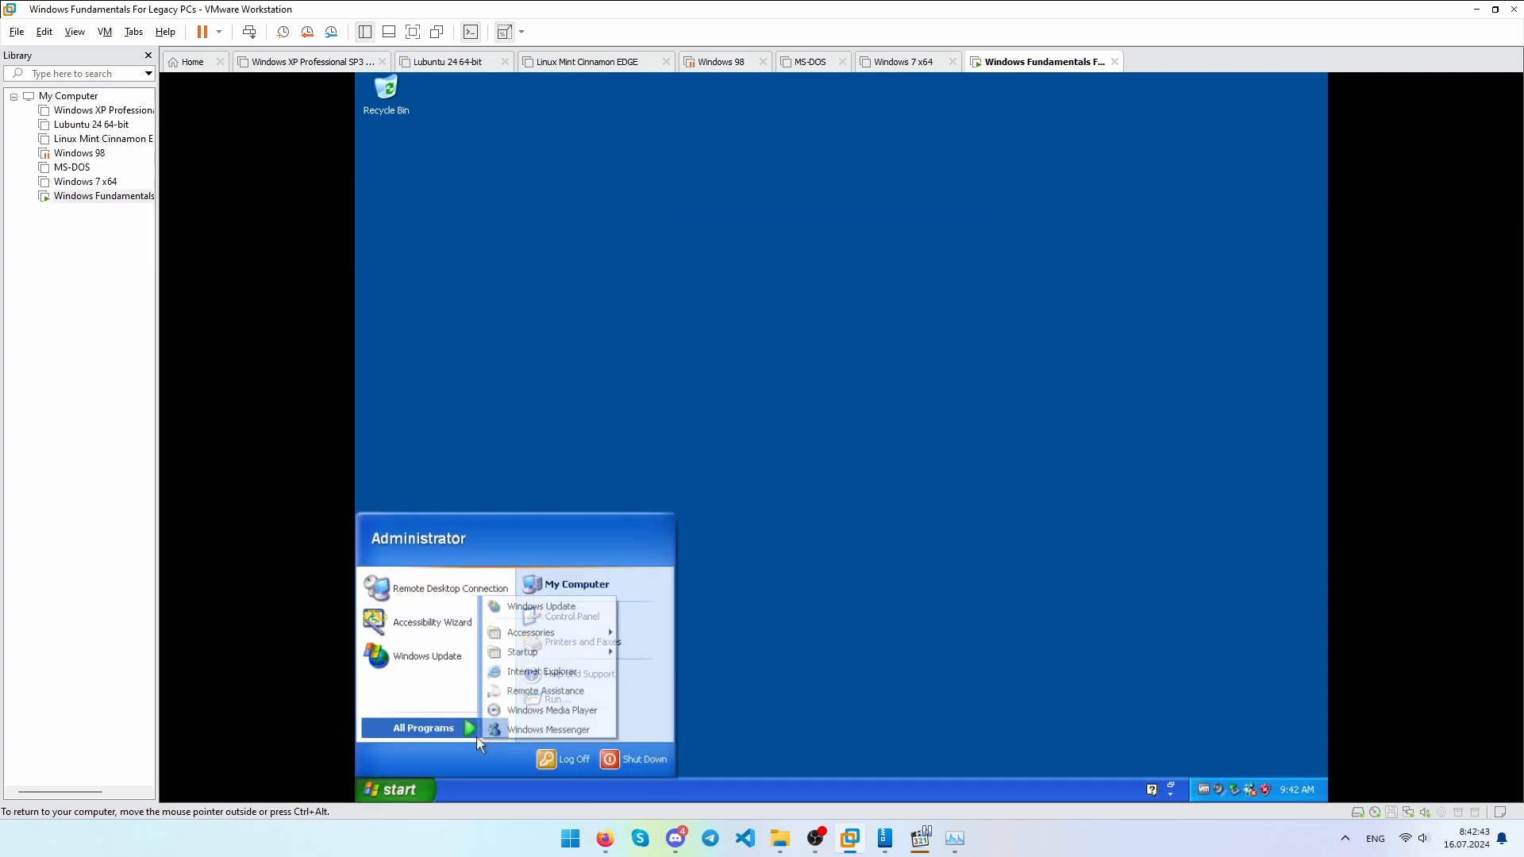
{"action": "mouse_move", "coordinate": [579, 639]}
{"action": "mouse_move", "coordinate": [674, 671]}
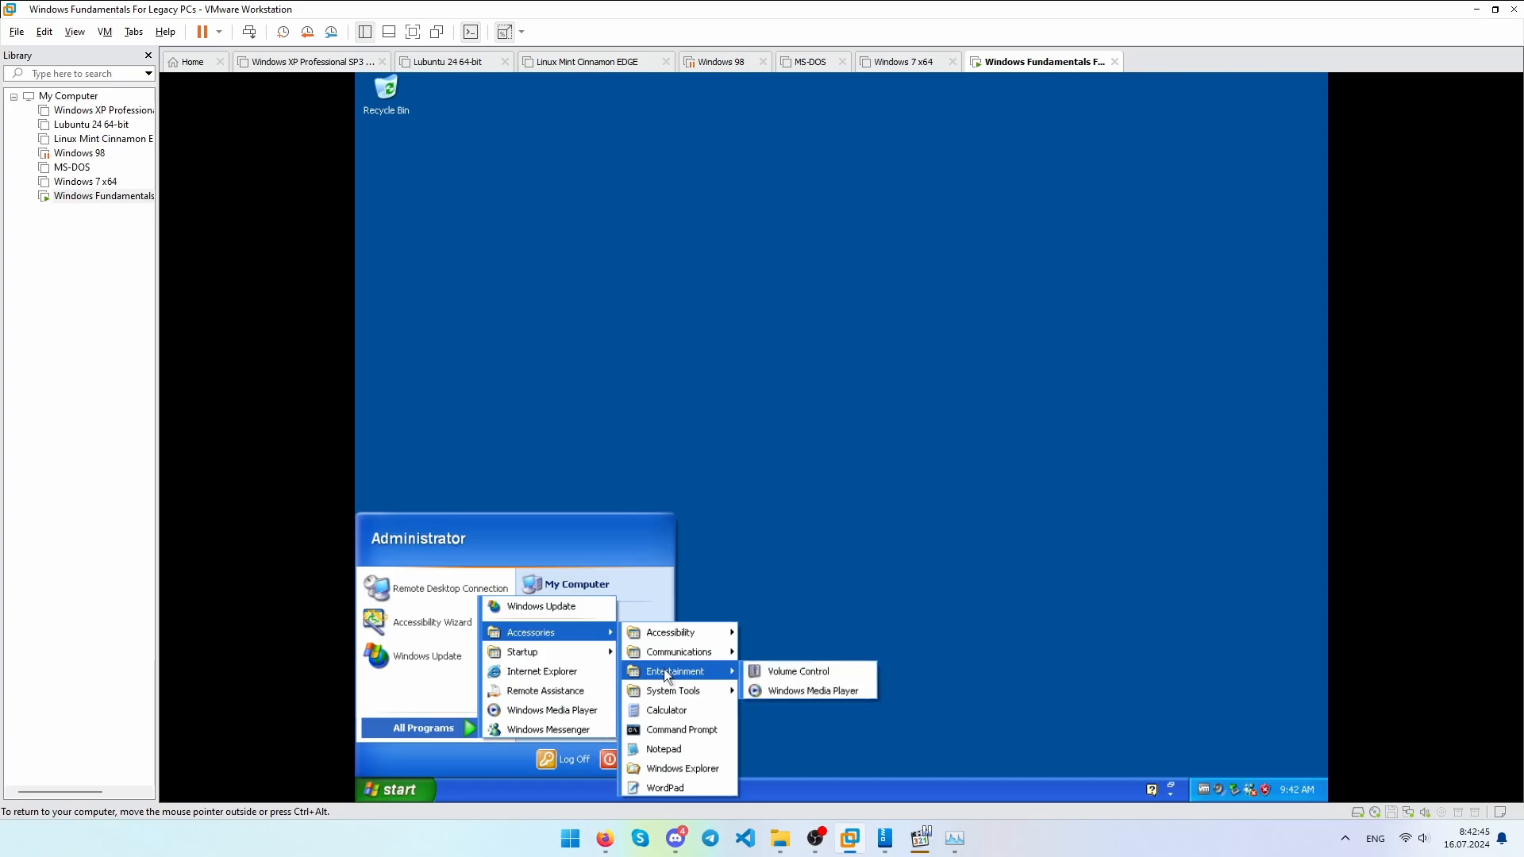
{"action": "left_click", "coordinate": [796, 690]}
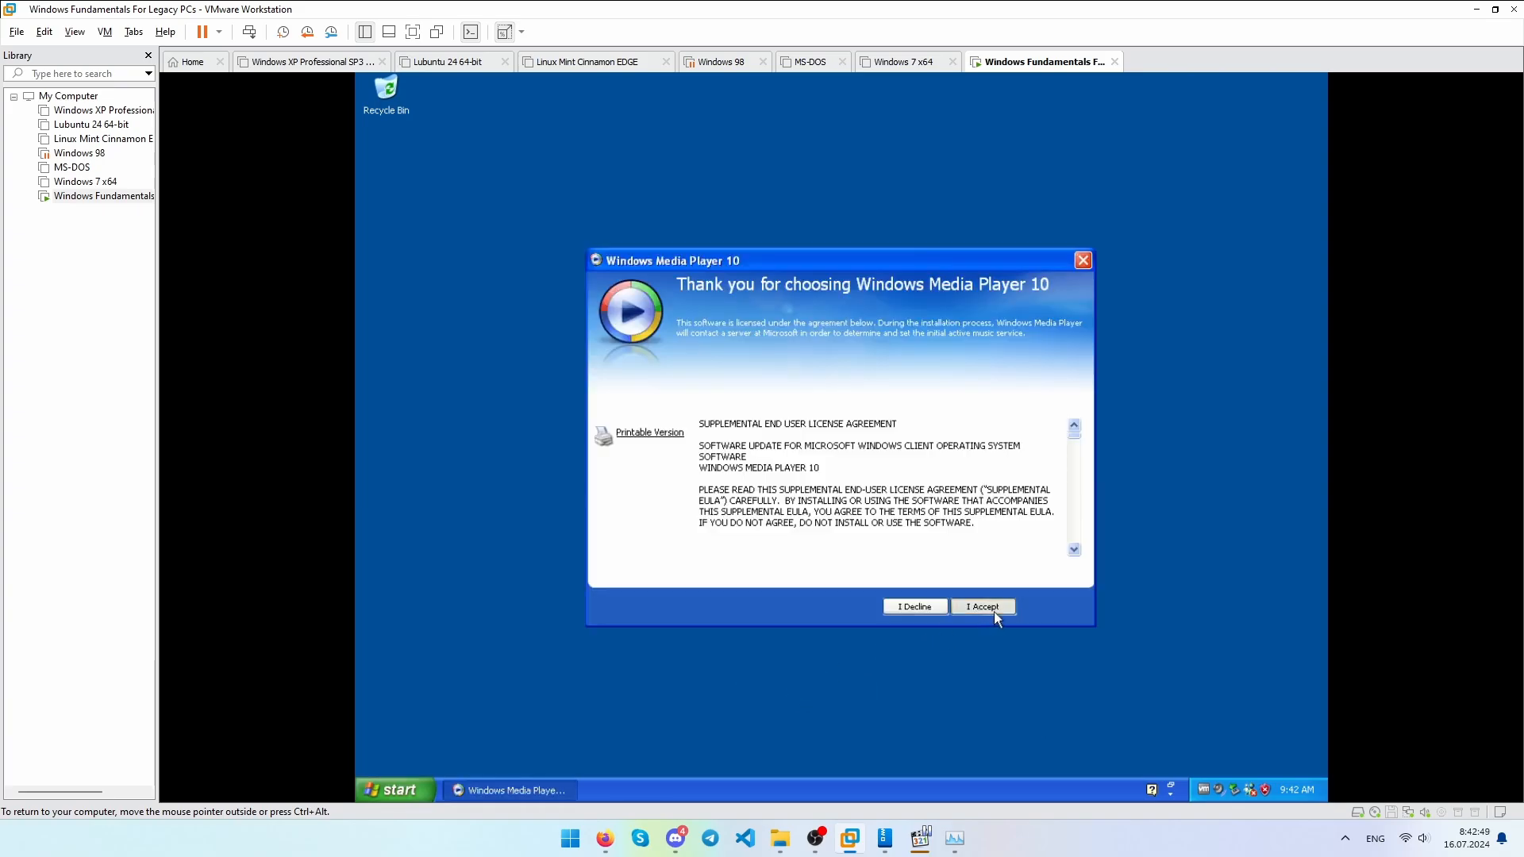
{"action": "left_click", "coordinate": [993, 611]}
{"action": "left_click", "coordinate": [988, 616]}
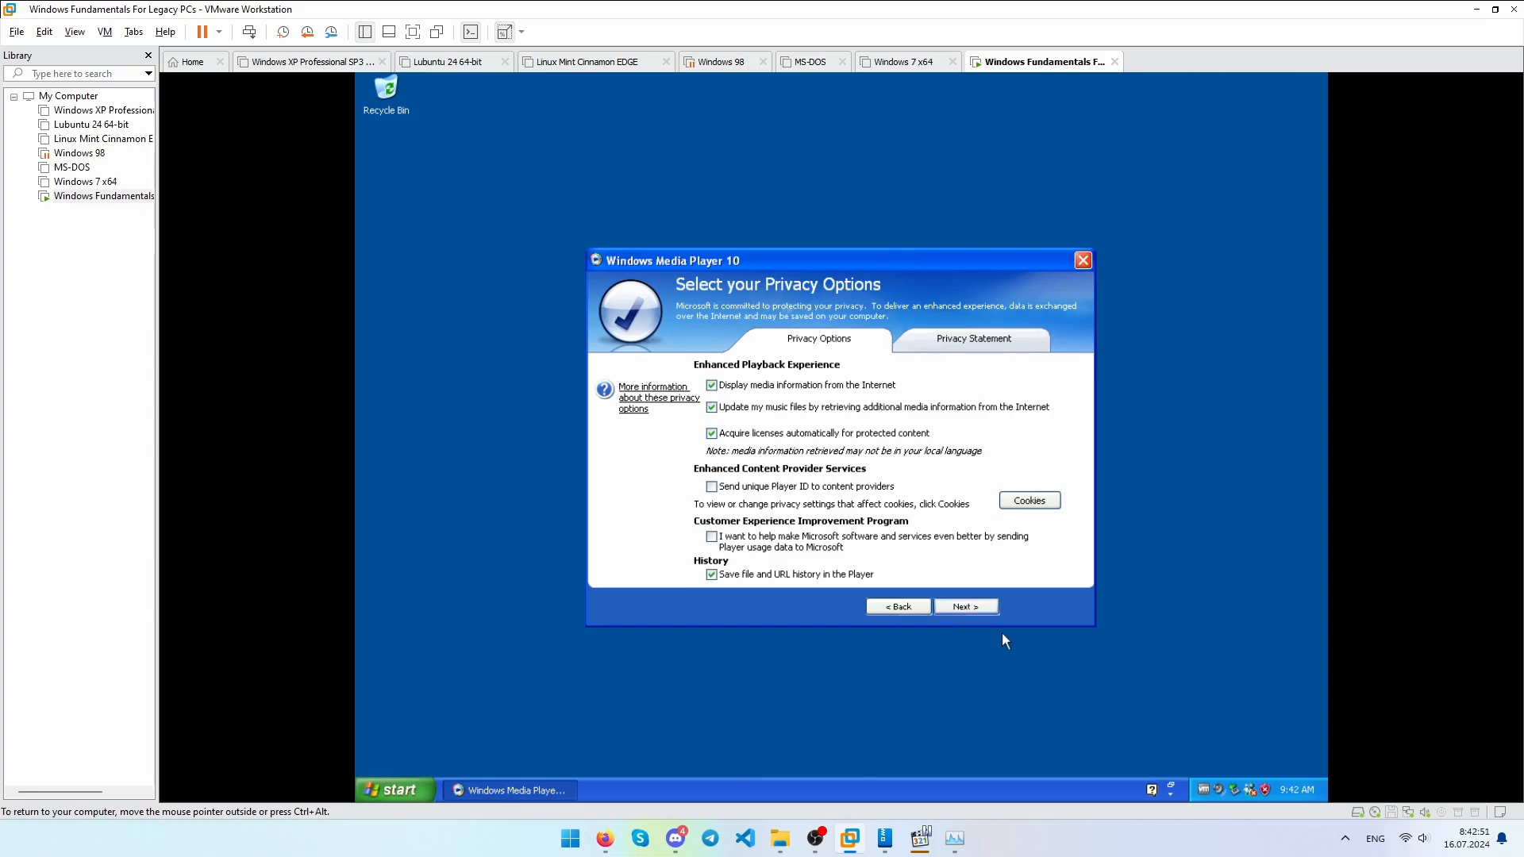
Finish the Windows Media Player 10 setup with the default privacy and file type options, decline the media file search, and close the player.
{"action": "left_click", "coordinate": [964, 611]}
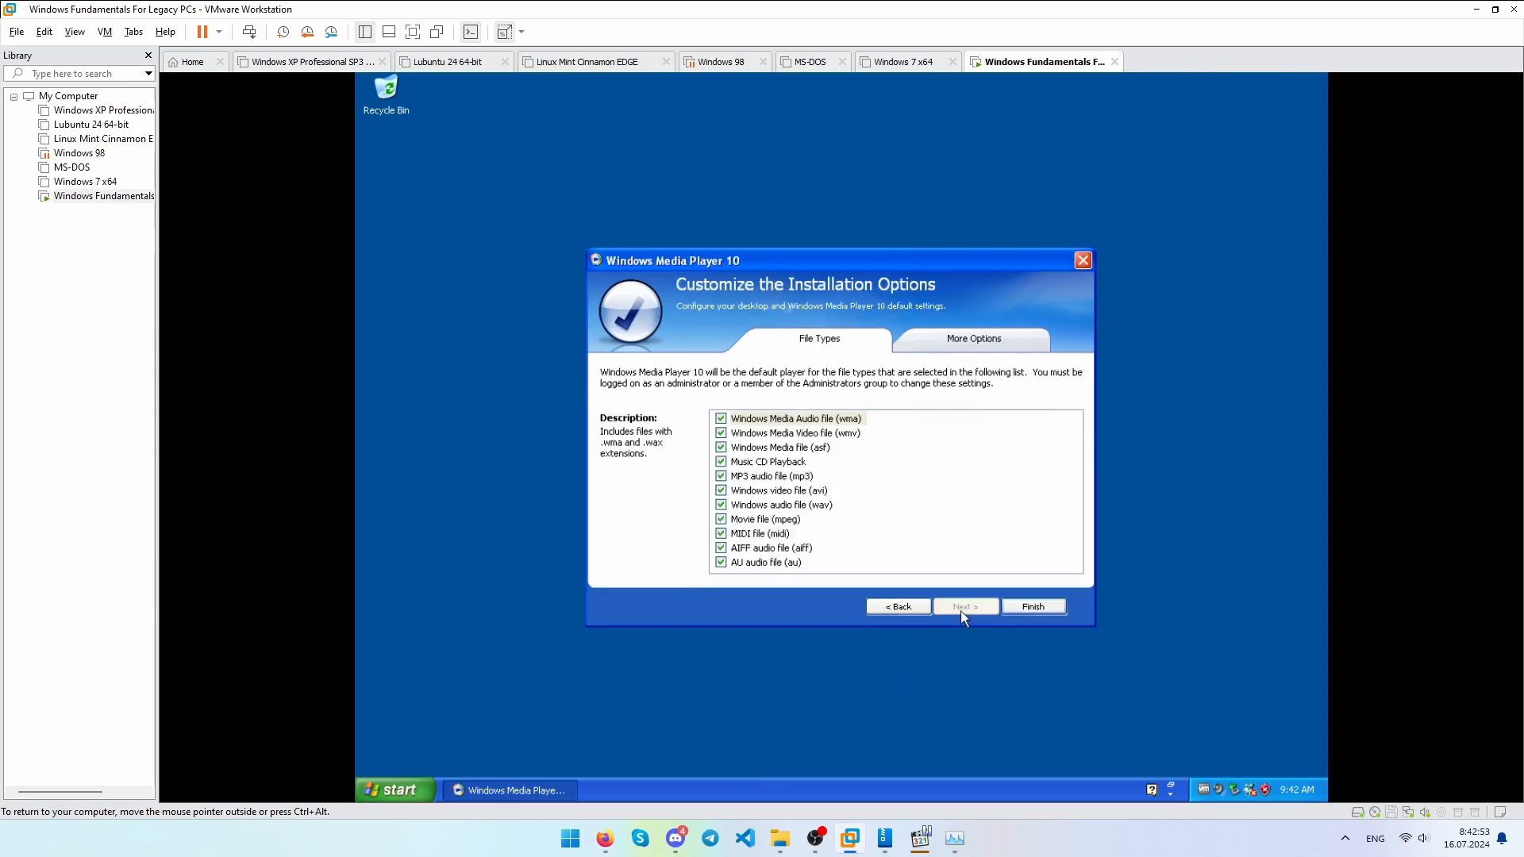
{"action": "left_click", "coordinate": [1031, 607]}
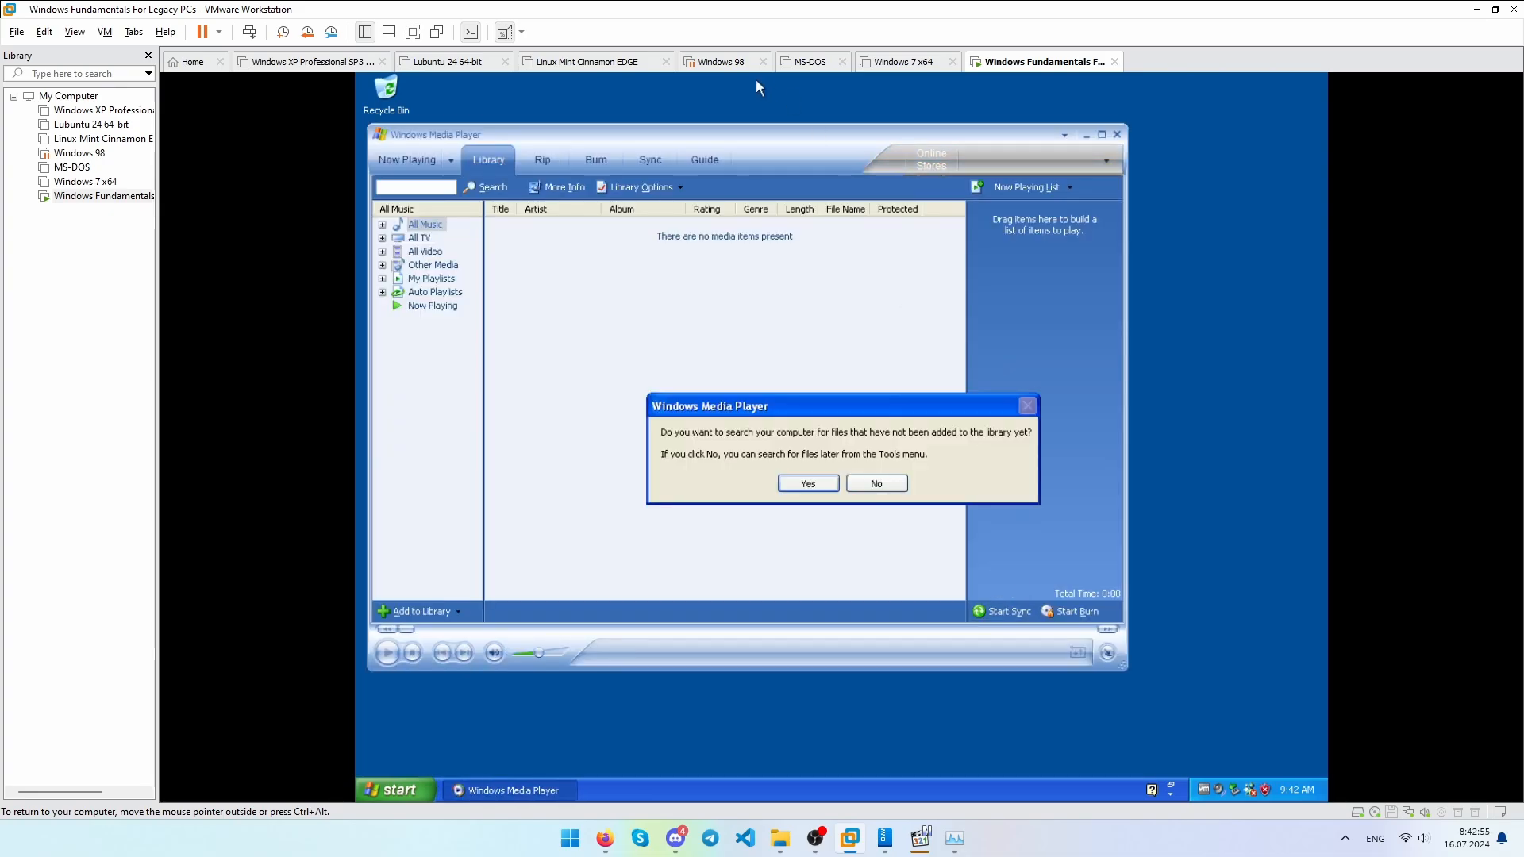
{"action": "left_click", "coordinate": [867, 481]}
{"action": "left_click_drag", "start_coordinate": [638, 141], "coordinate": [773, 166]}
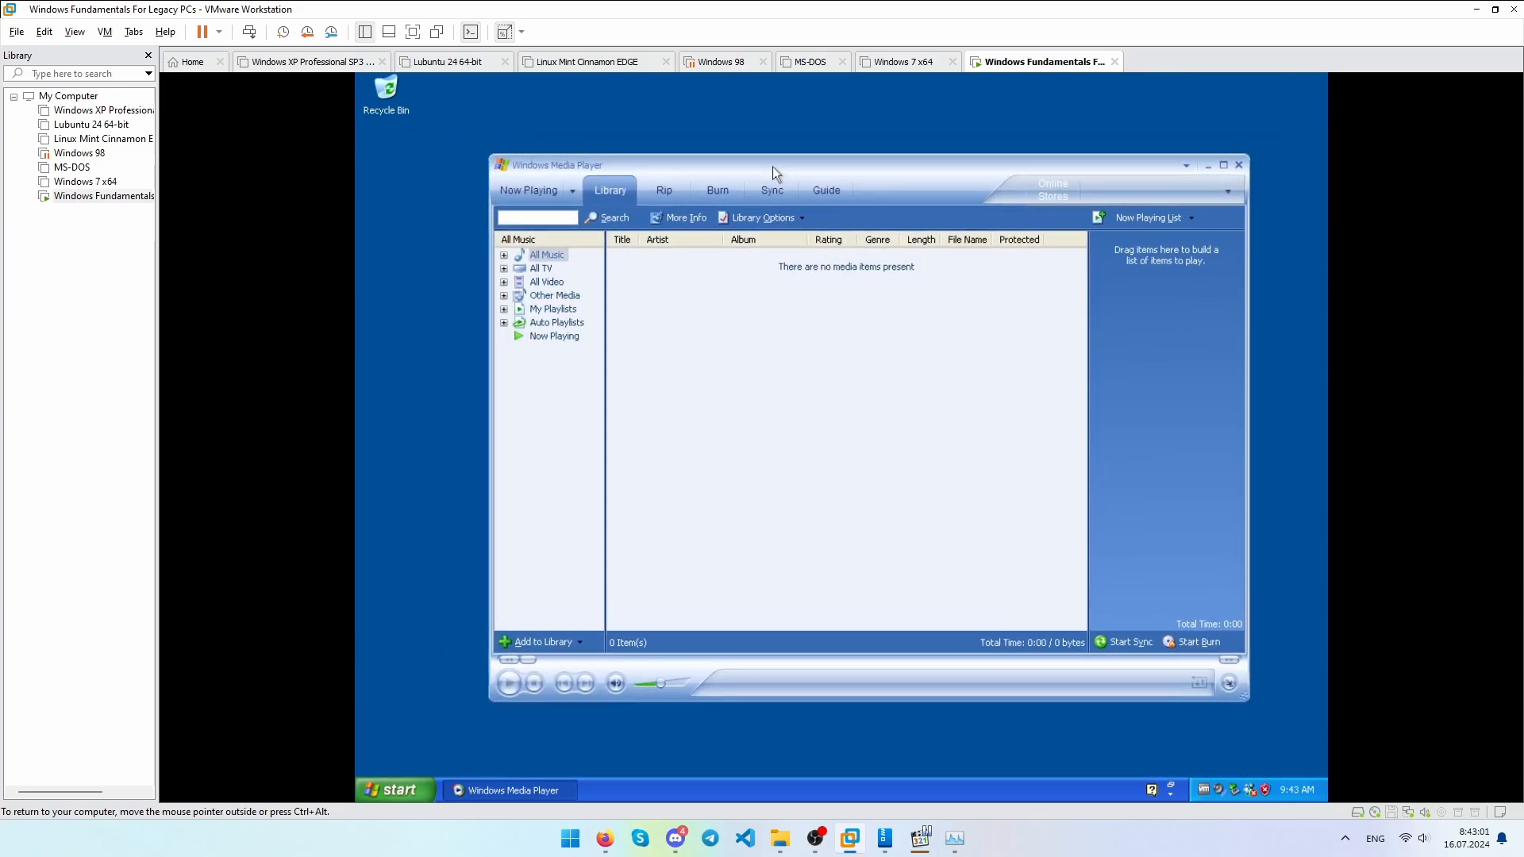
{"action": "left_click", "coordinate": [1237, 164]}
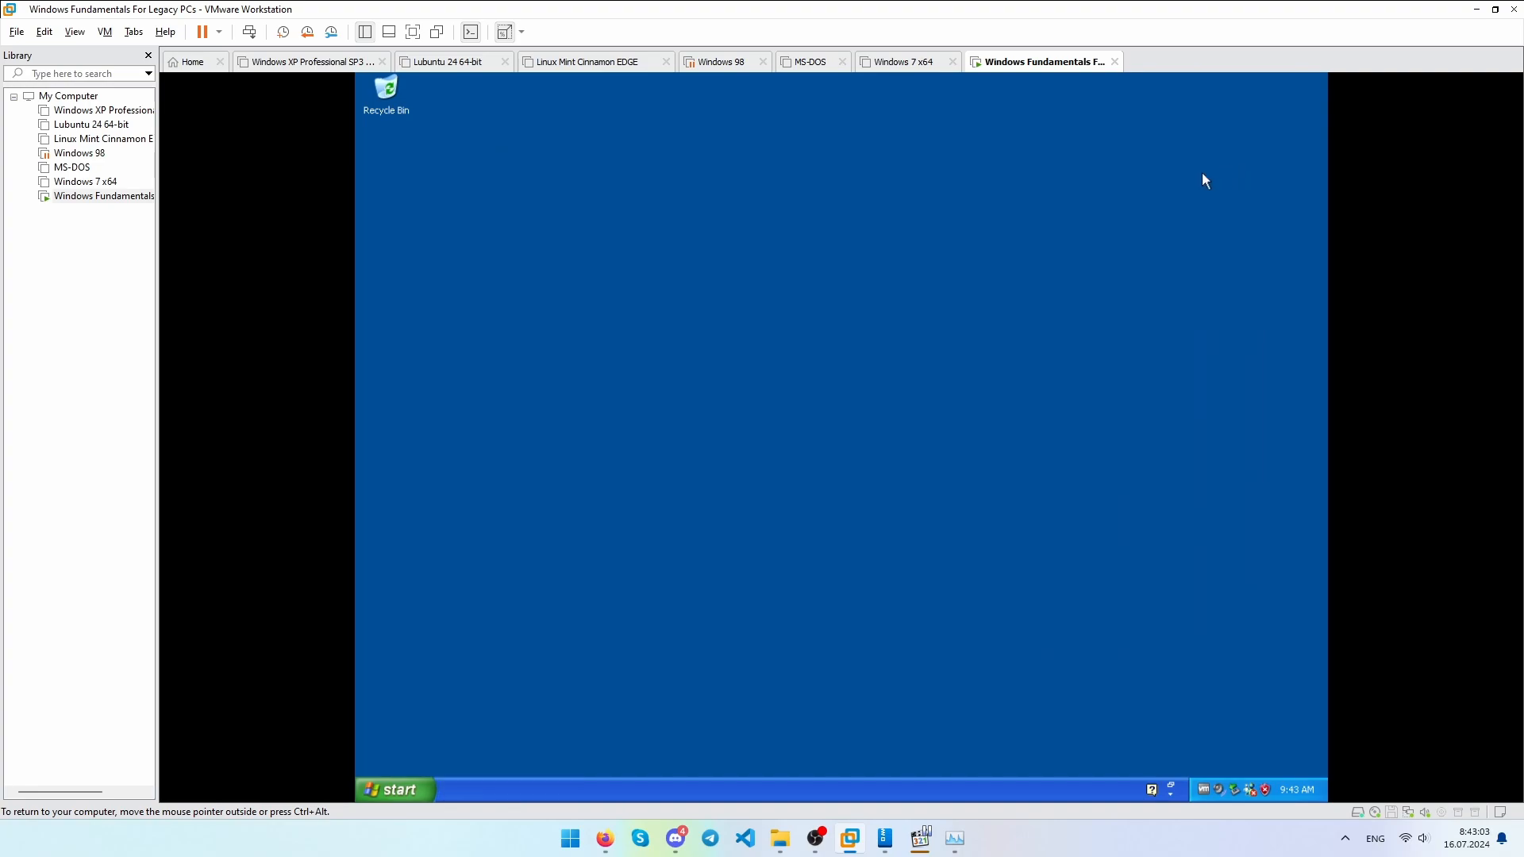
Open Calculator from the guest's accessories and move its window toward the middle of the desktop.
{"action": "left_click", "coordinate": [396, 790]}
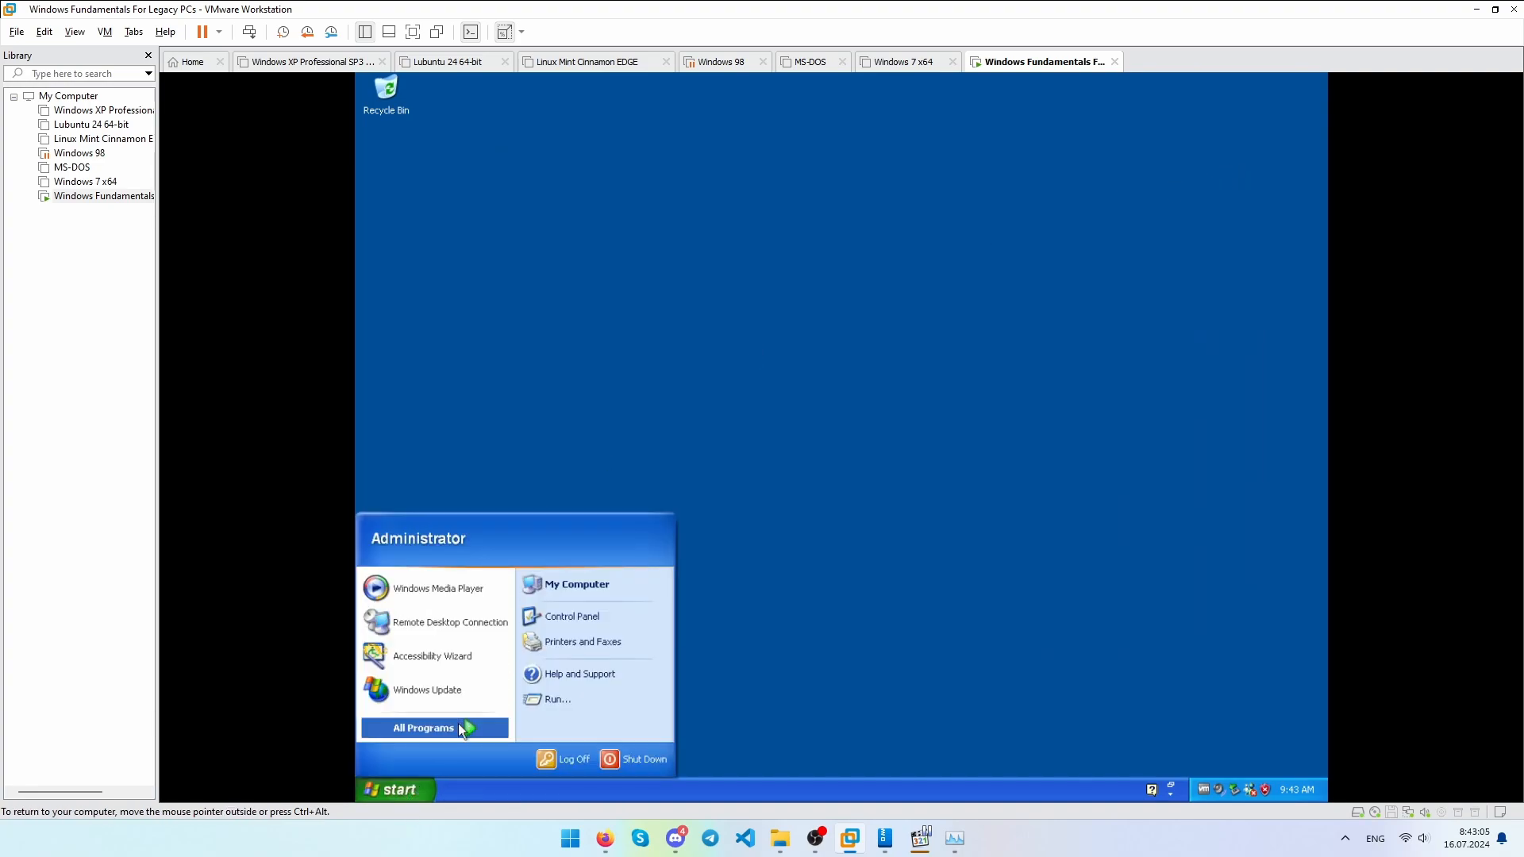
{"action": "mouse_move", "coordinate": [460, 726]}
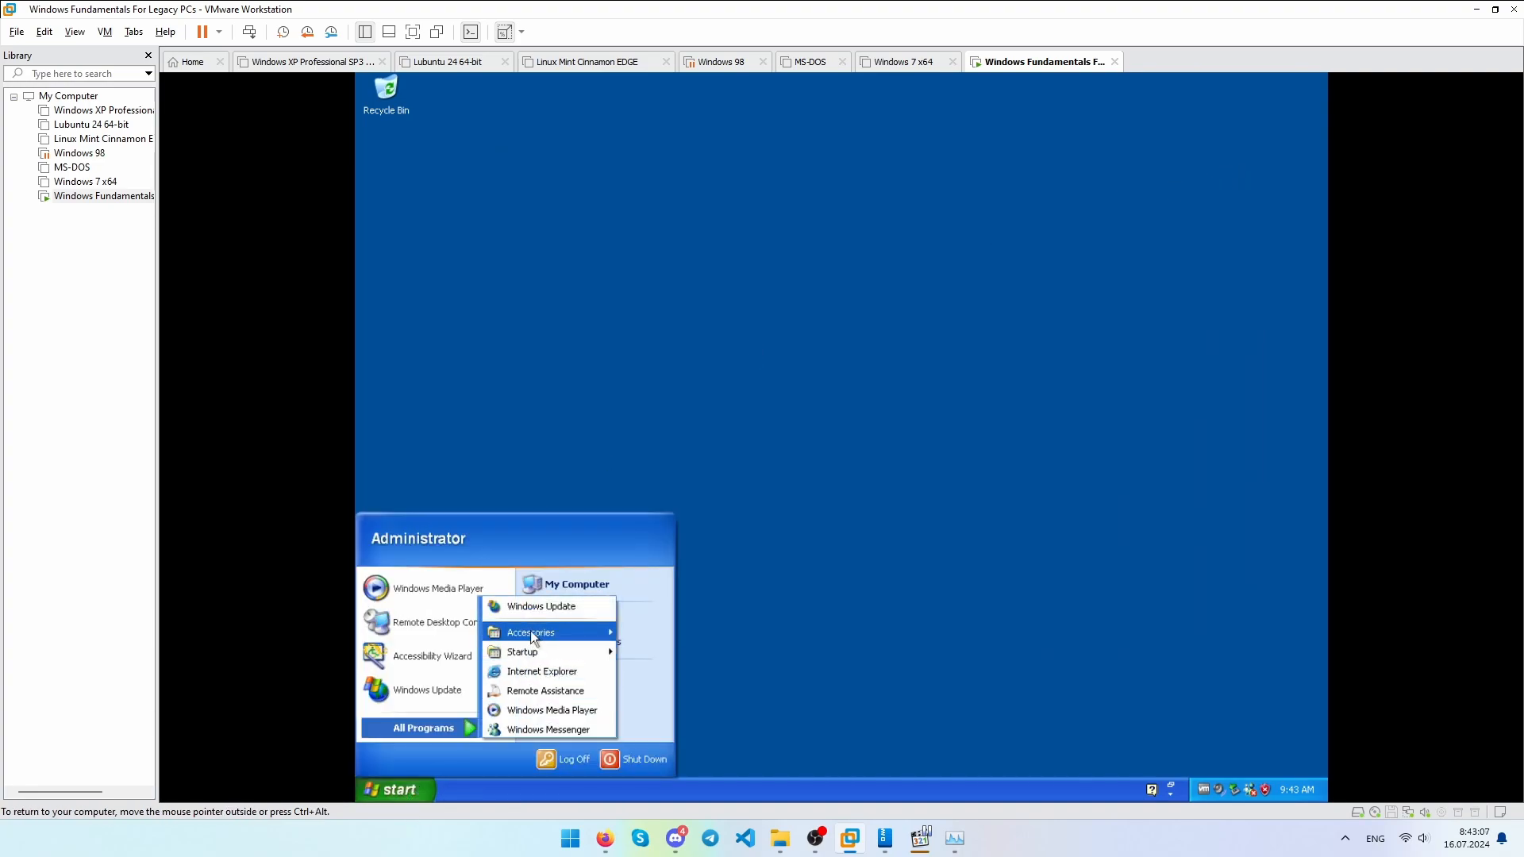
{"action": "mouse_move", "coordinate": [532, 638]}
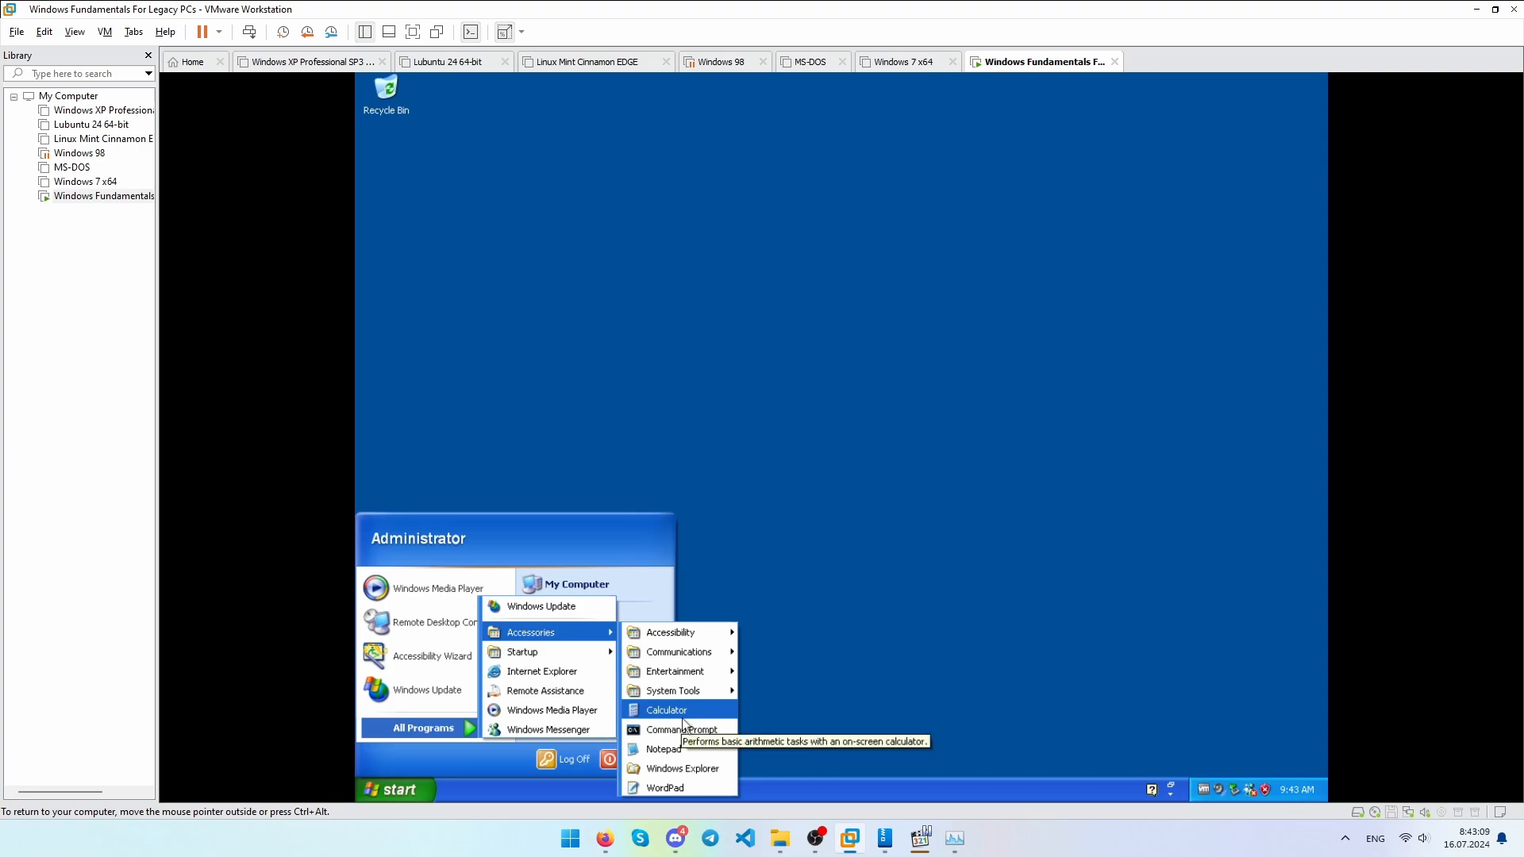
{"action": "left_click", "coordinate": [671, 711]}
{"action": "left_click_drag", "start_coordinate": [496, 109], "coordinate": [799, 309]}
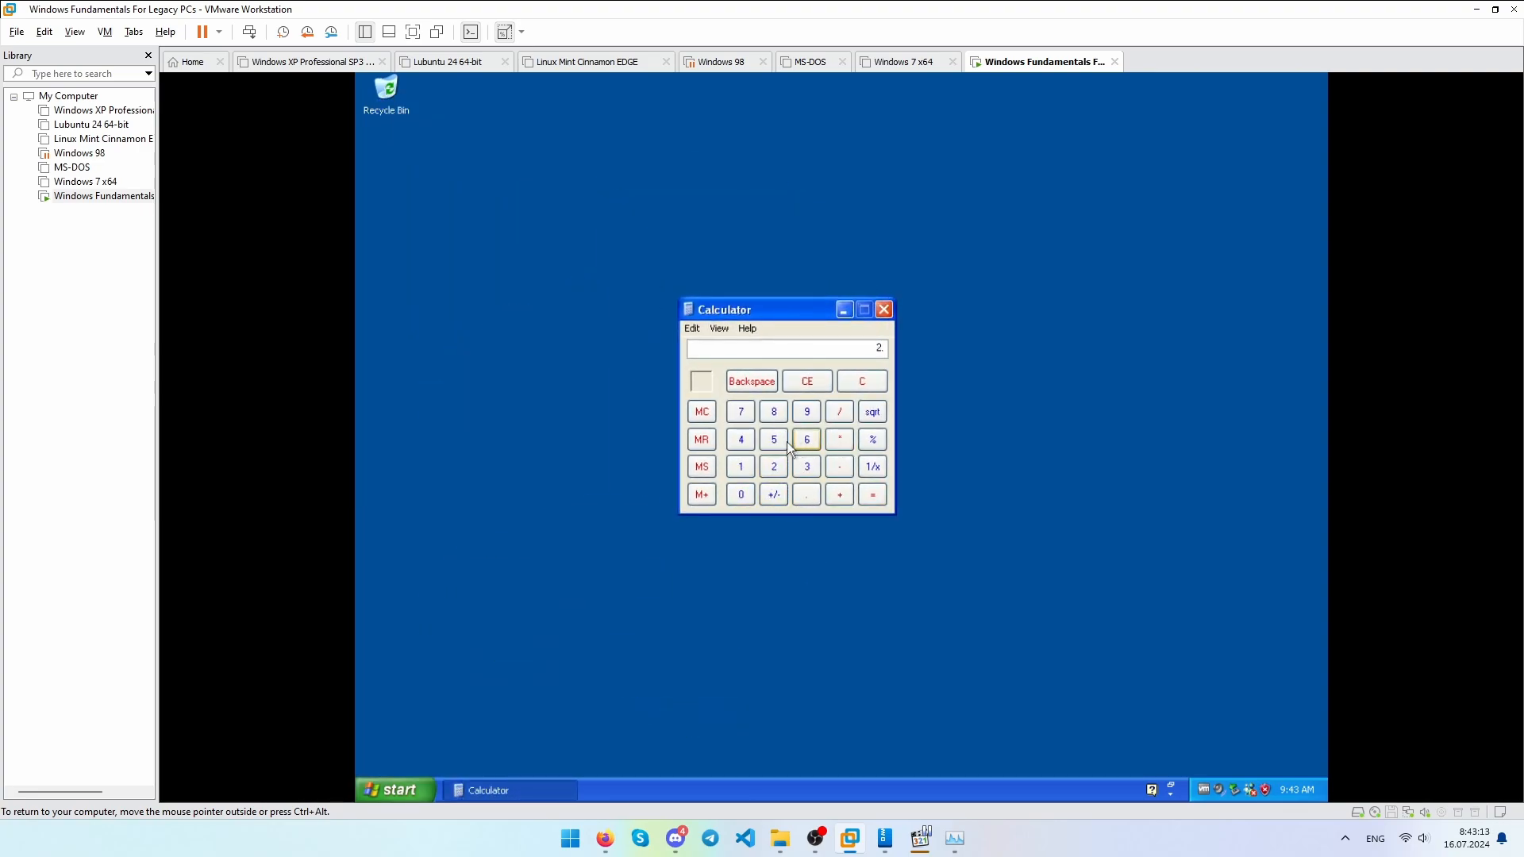
Try out Calculator with an addition and a division by zero, and close it.
{"action": "left_click", "coordinate": [774, 439]}
{"action": "left_click", "coordinate": [840, 493]}
{"action": "left_click", "coordinate": [830, 468]}
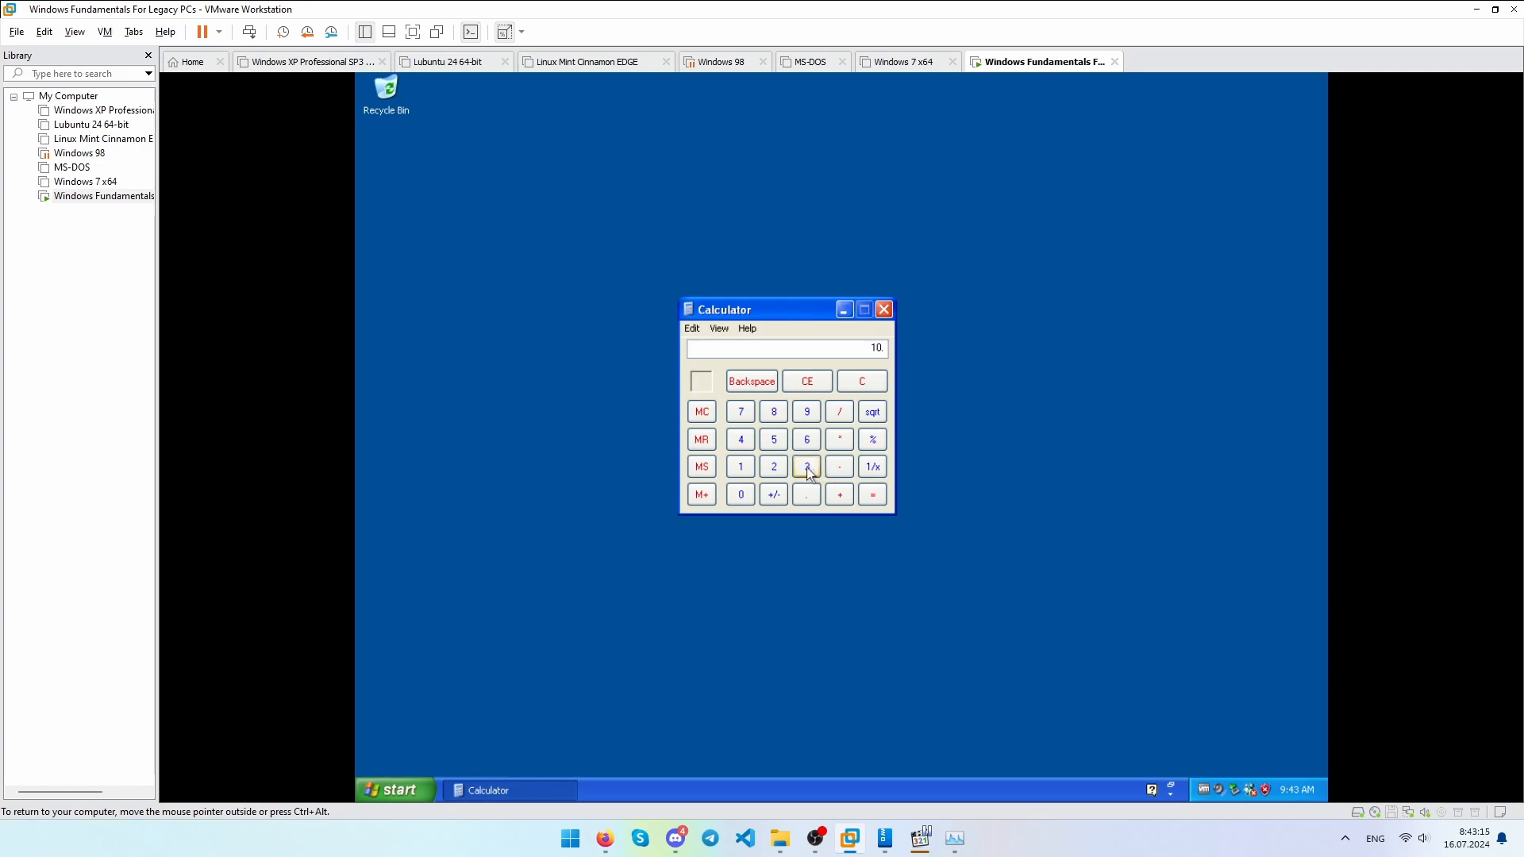
{"action": "left_click", "coordinate": [740, 494]}
{"action": "left_click", "coordinate": [872, 496]}
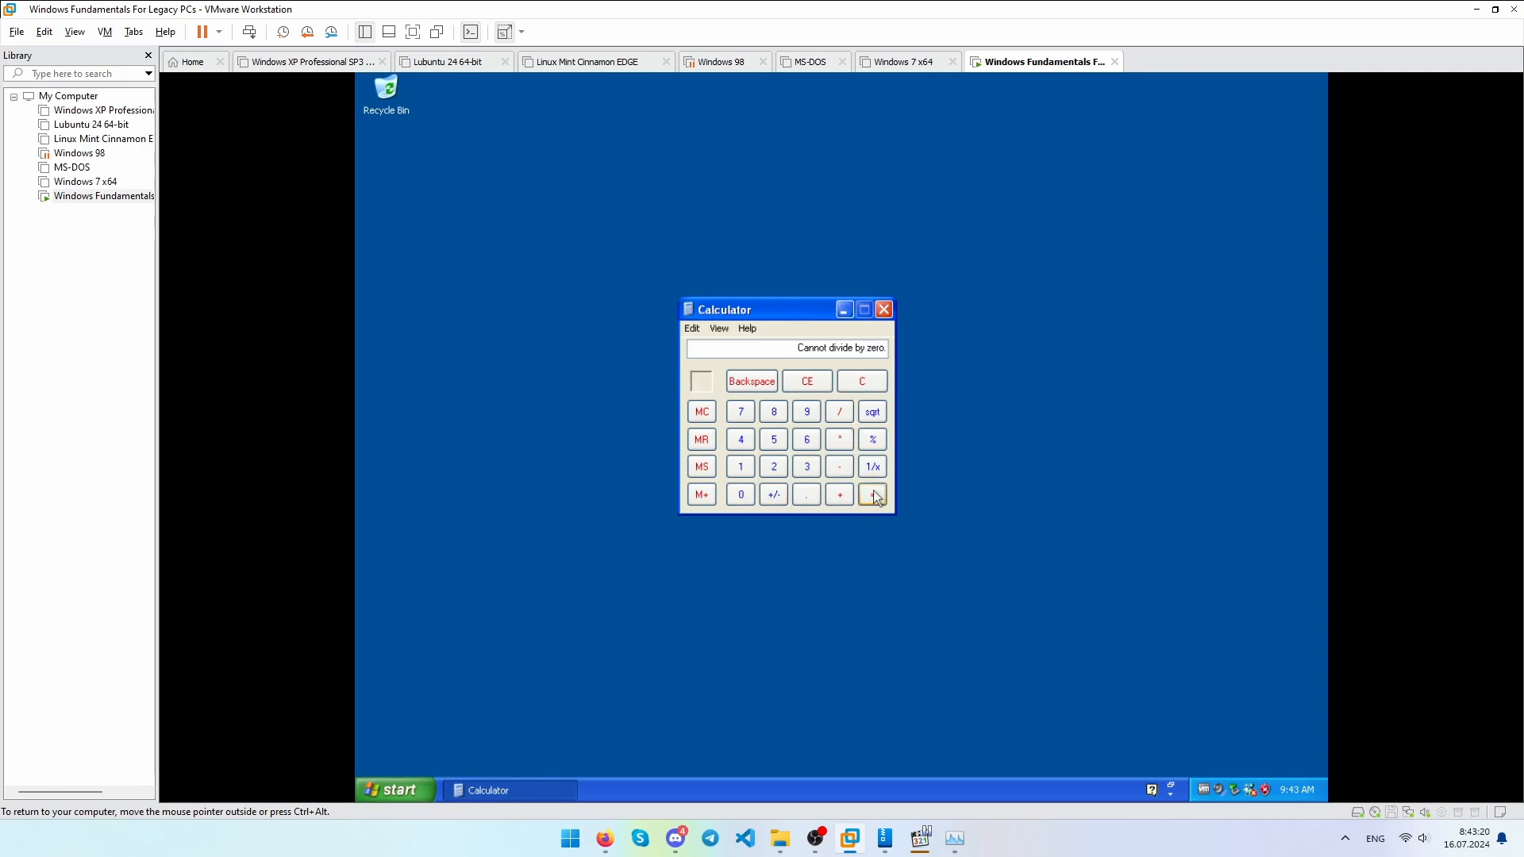
{"action": "left_click", "coordinate": [884, 308]}
View the Disk Defragmenter from the guest's system tools and close it without analyzing or defragmenting the volume.
{"action": "left_click", "coordinate": [393, 790]}
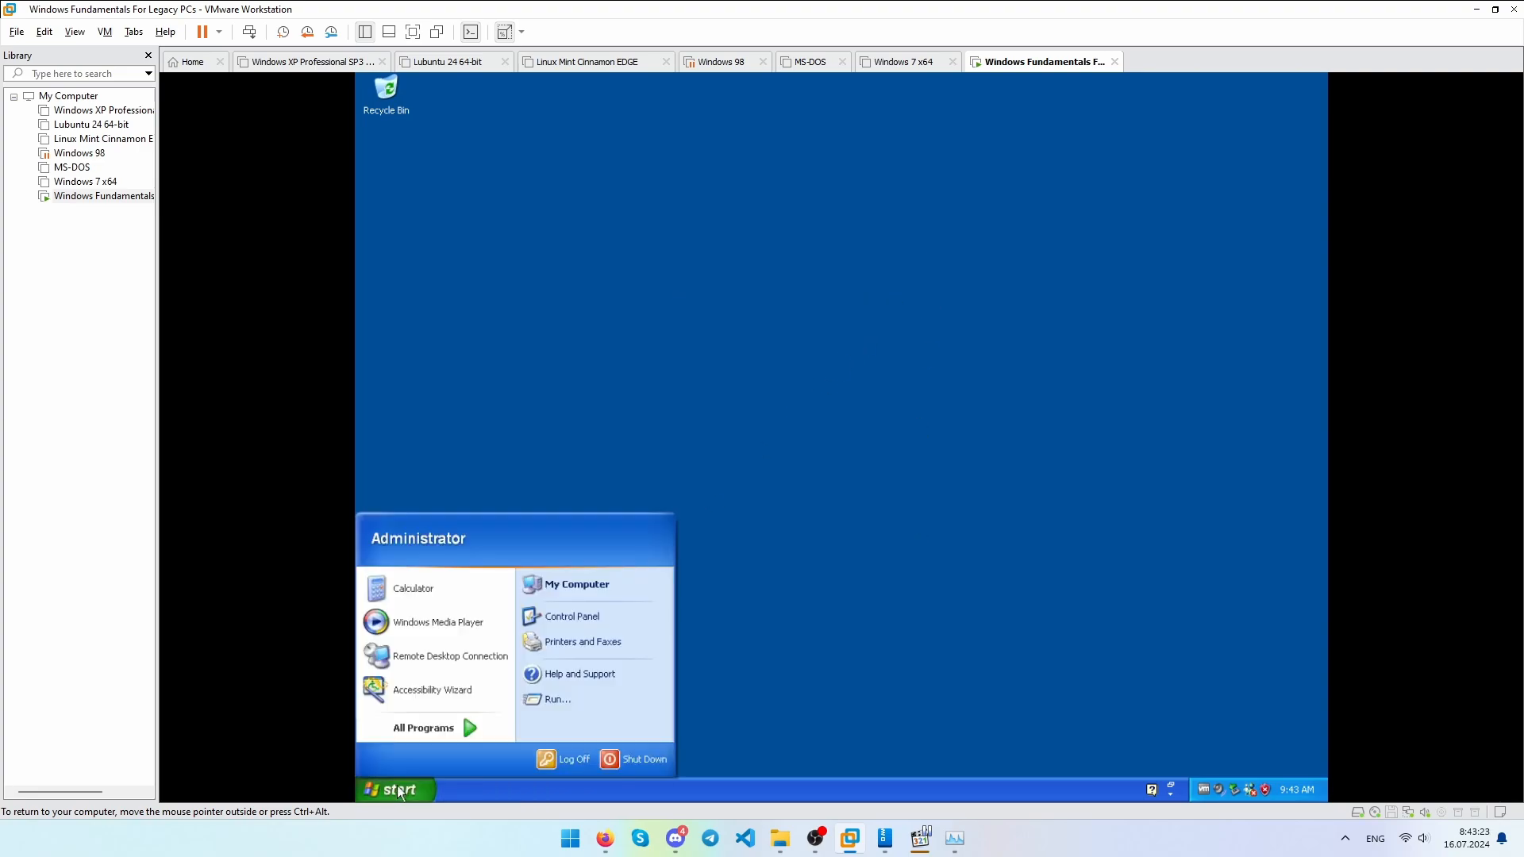
{"action": "left_click", "coordinate": [472, 728]}
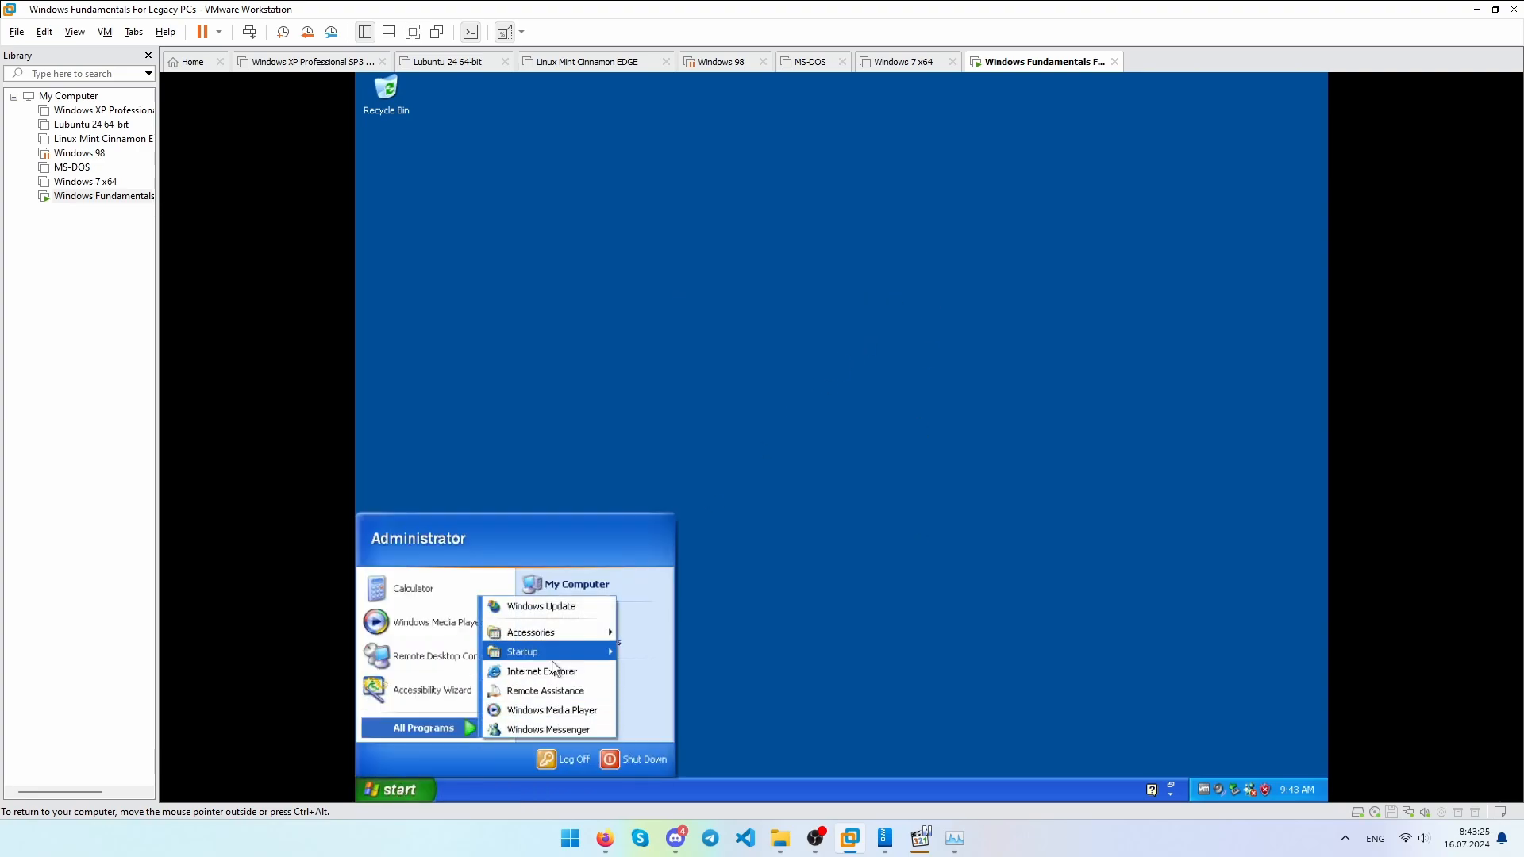
{"action": "mouse_move", "coordinate": [568, 633]}
{"action": "mouse_move", "coordinate": [714, 688]}
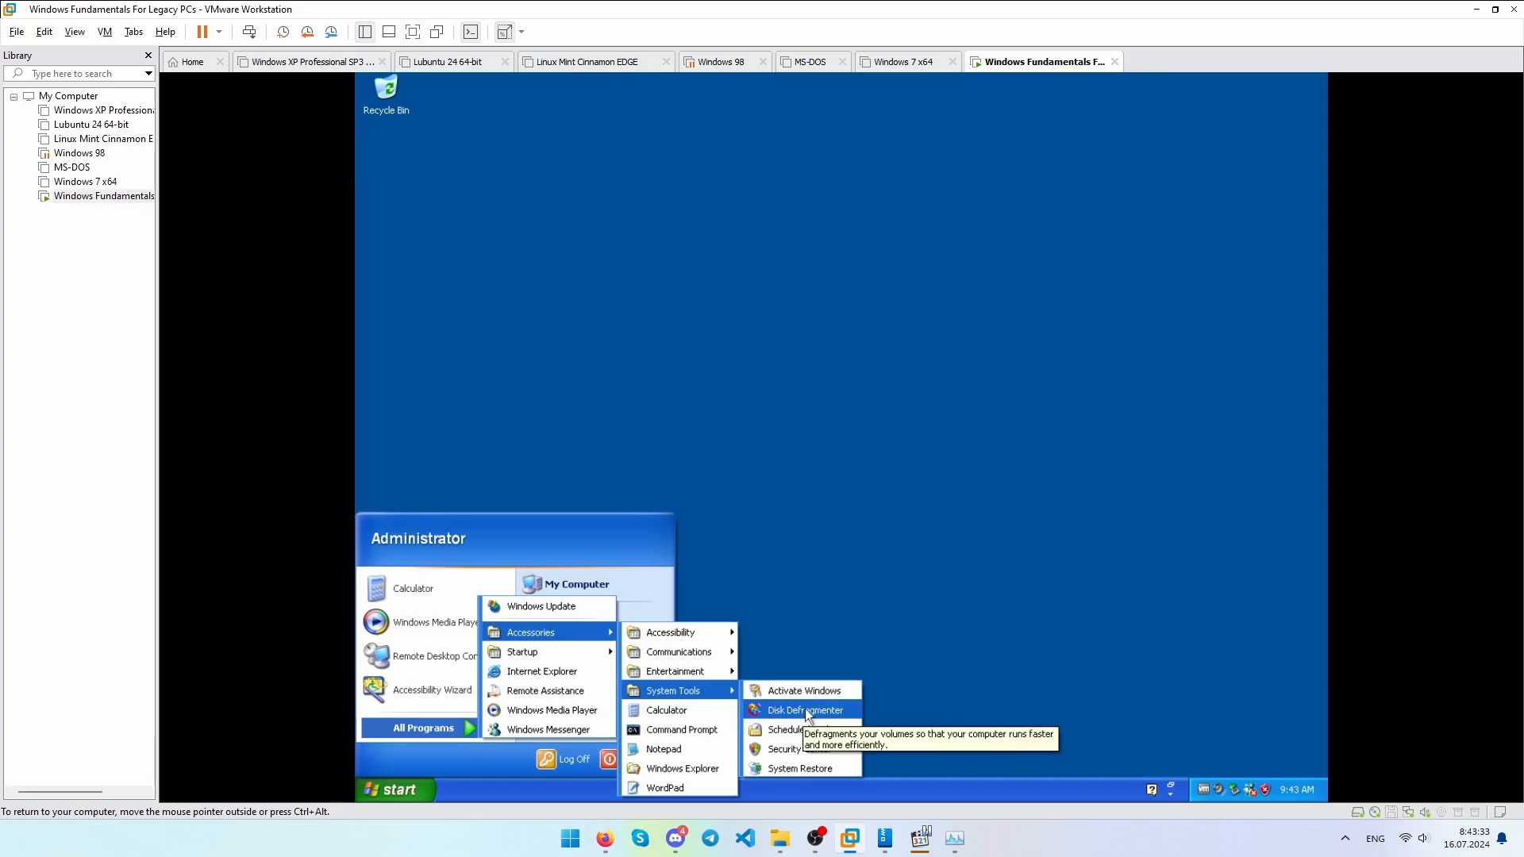
{"action": "left_click", "coordinate": [807, 710]}
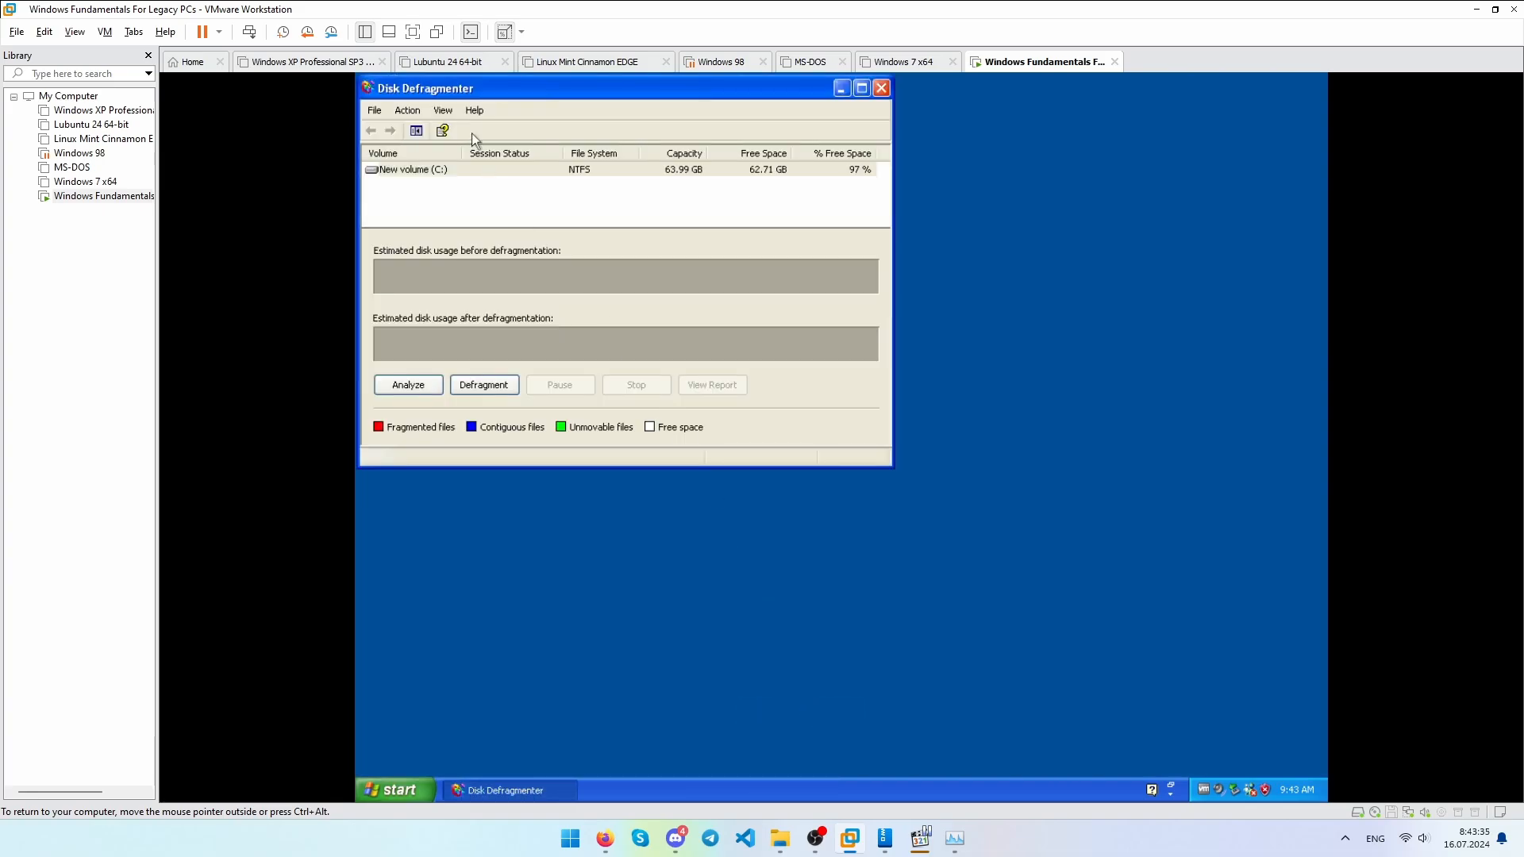
{"action": "left_click_drag", "start_coordinate": [469, 89], "coordinate": [768, 287]}
{"action": "left_click", "coordinate": [1180, 284]}
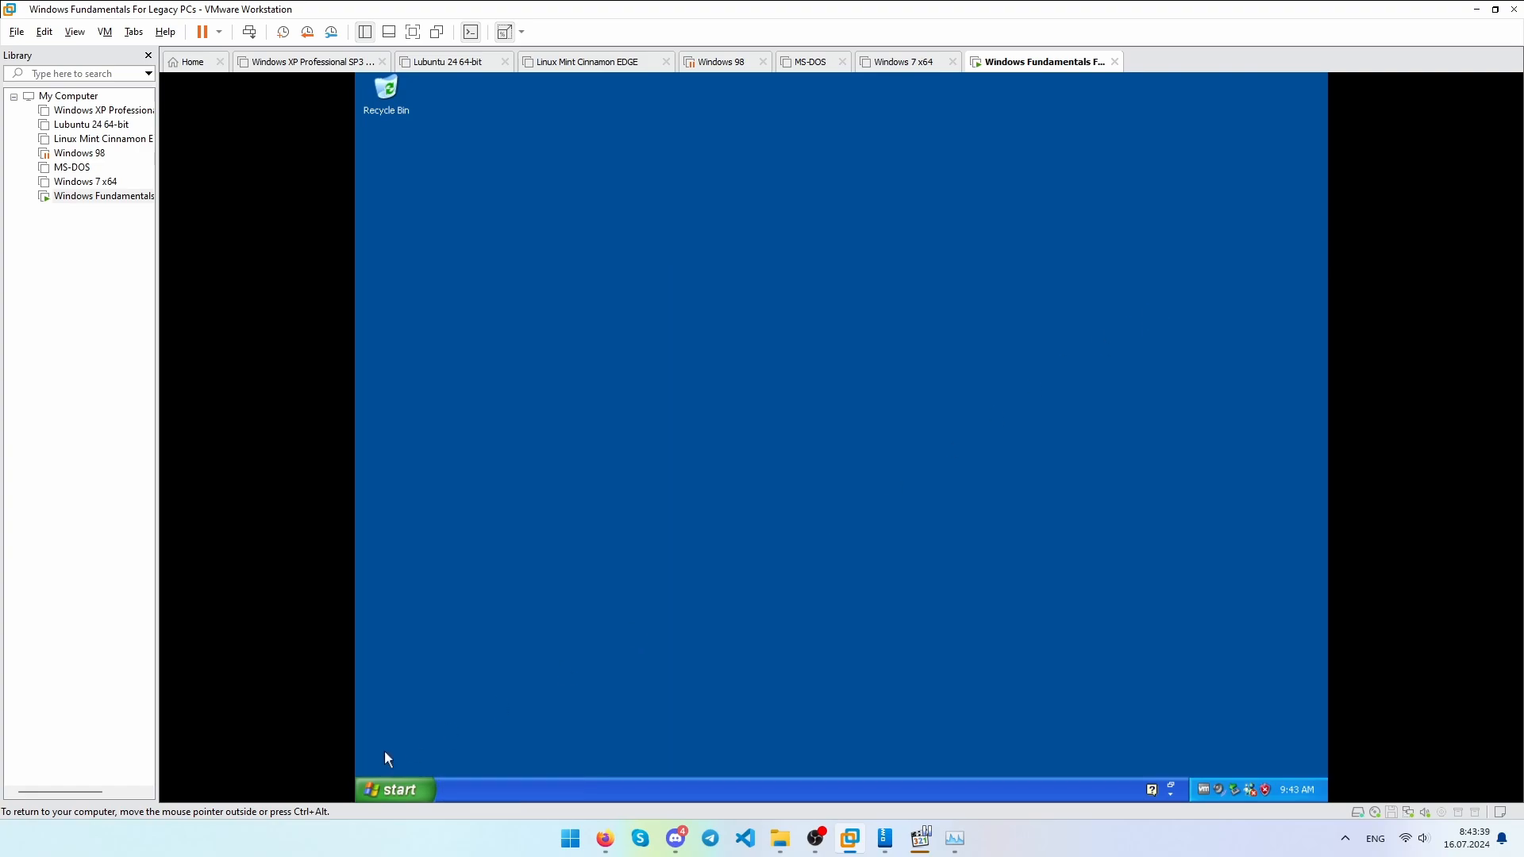
Open Scheduled Tasks from the guest's system tools.
{"action": "left_click", "coordinate": [389, 791]}
{"action": "left_click", "coordinate": [425, 727]}
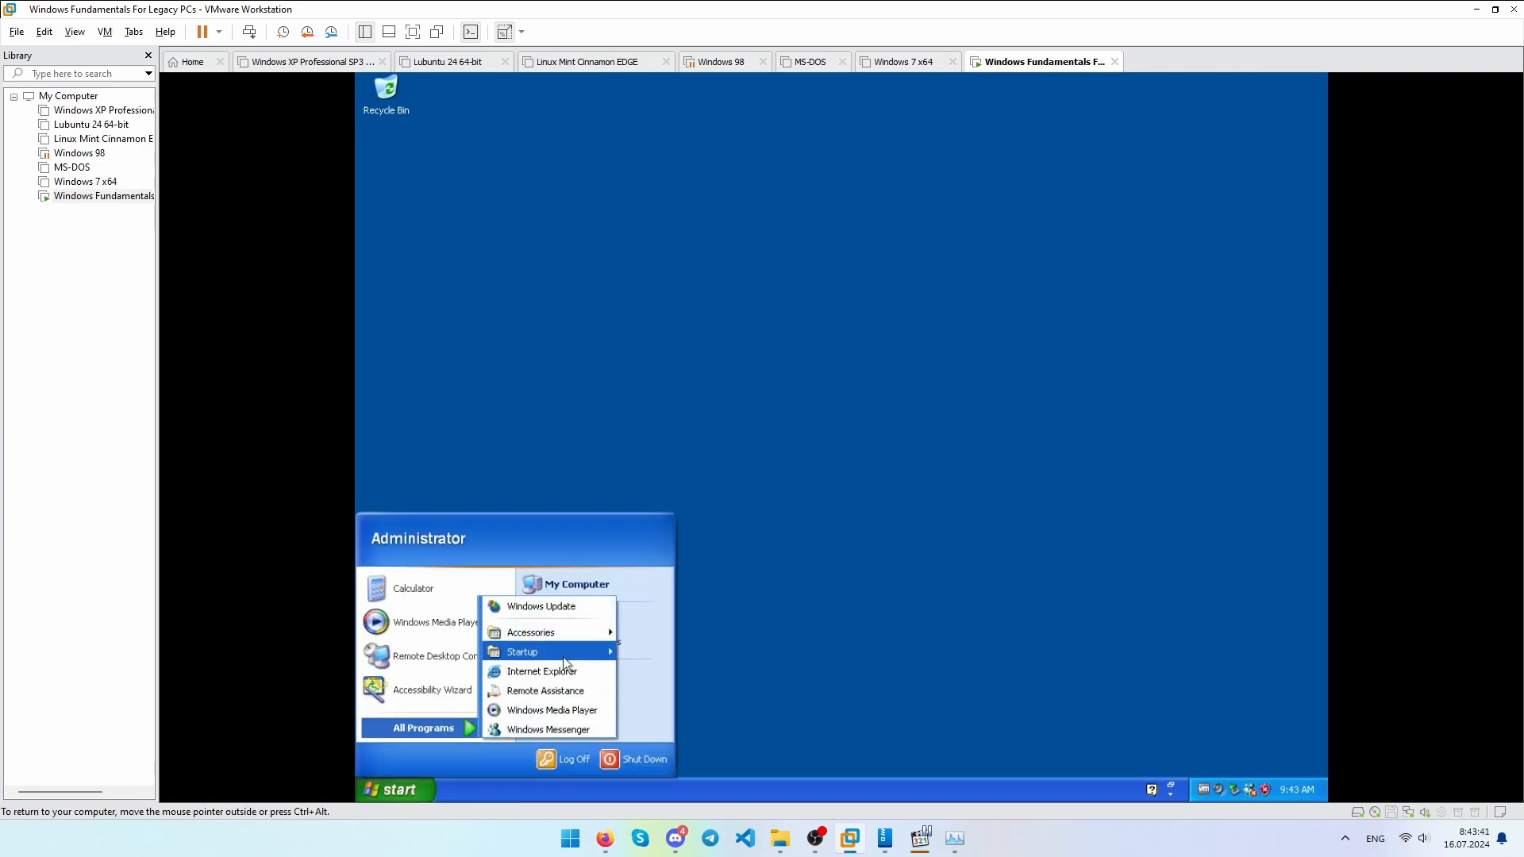
{"action": "mouse_move", "coordinate": [573, 634]}
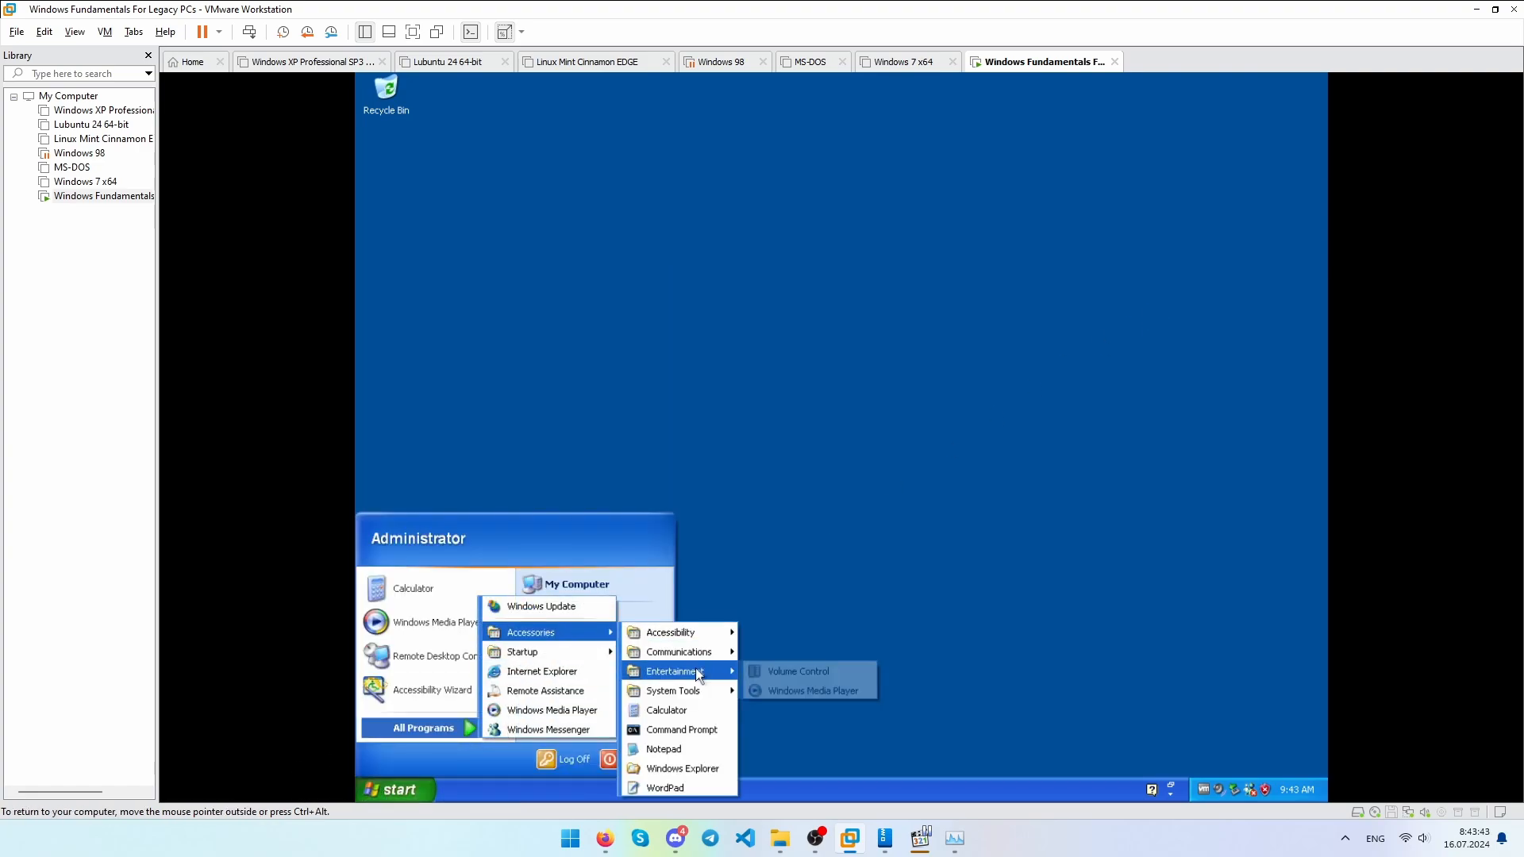
{"action": "mouse_move", "coordinate": [702, 696]}
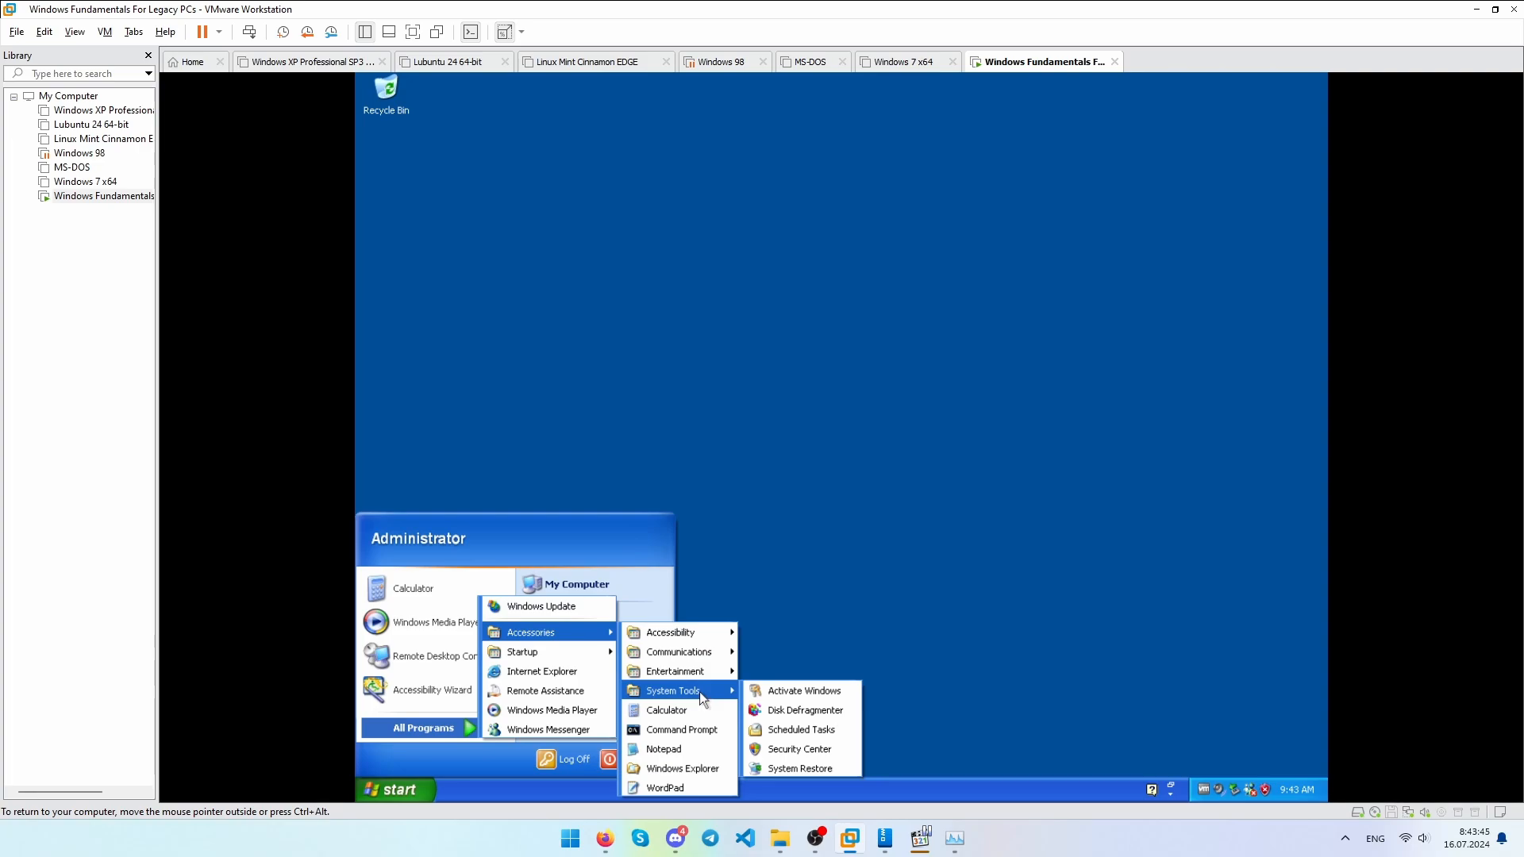
{"action": "left_click", "coordinate": [784, 730]}
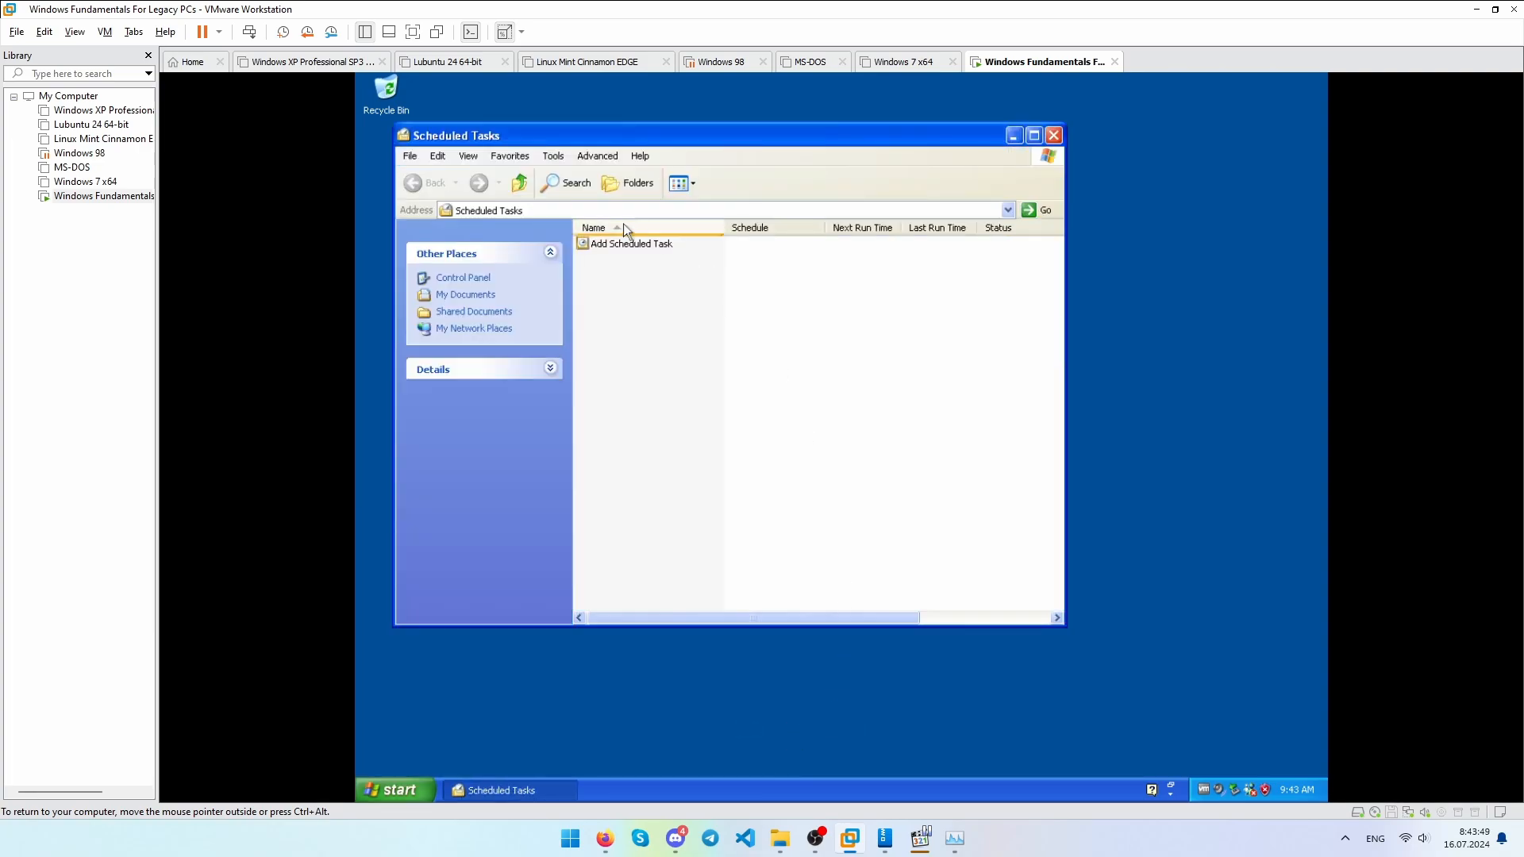
Look through the program list in the Scheduled Task Wizard, cancel the wizard, and close the Scheduled Tasks window.
{"action": "right_click", "coordinate": [624, 244]}
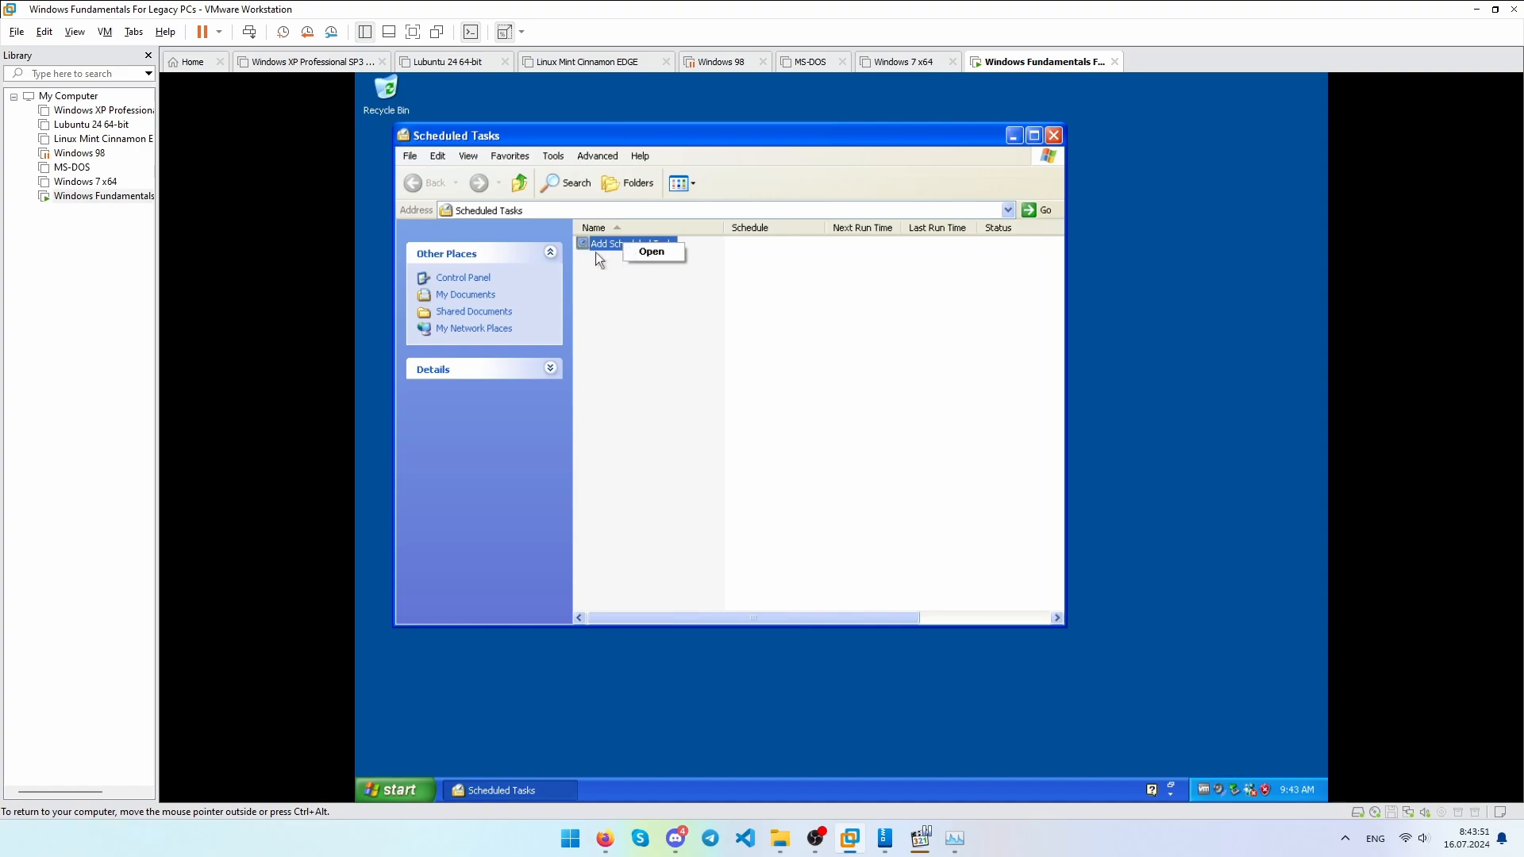
{"action": "key", "text": "Return"}
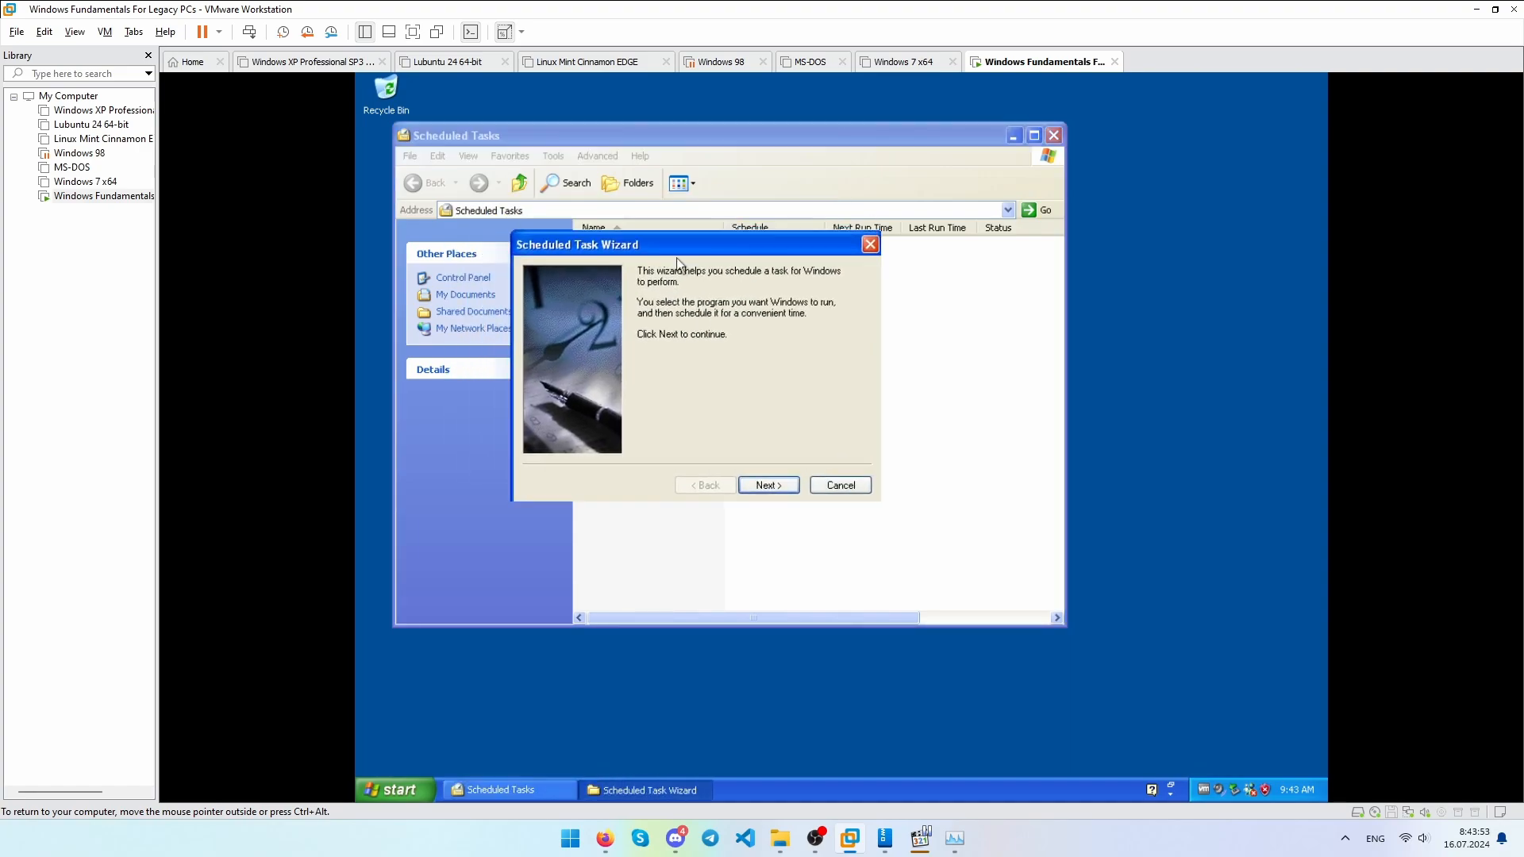
{"action": "left_click", "coordinate": [786, 559]}
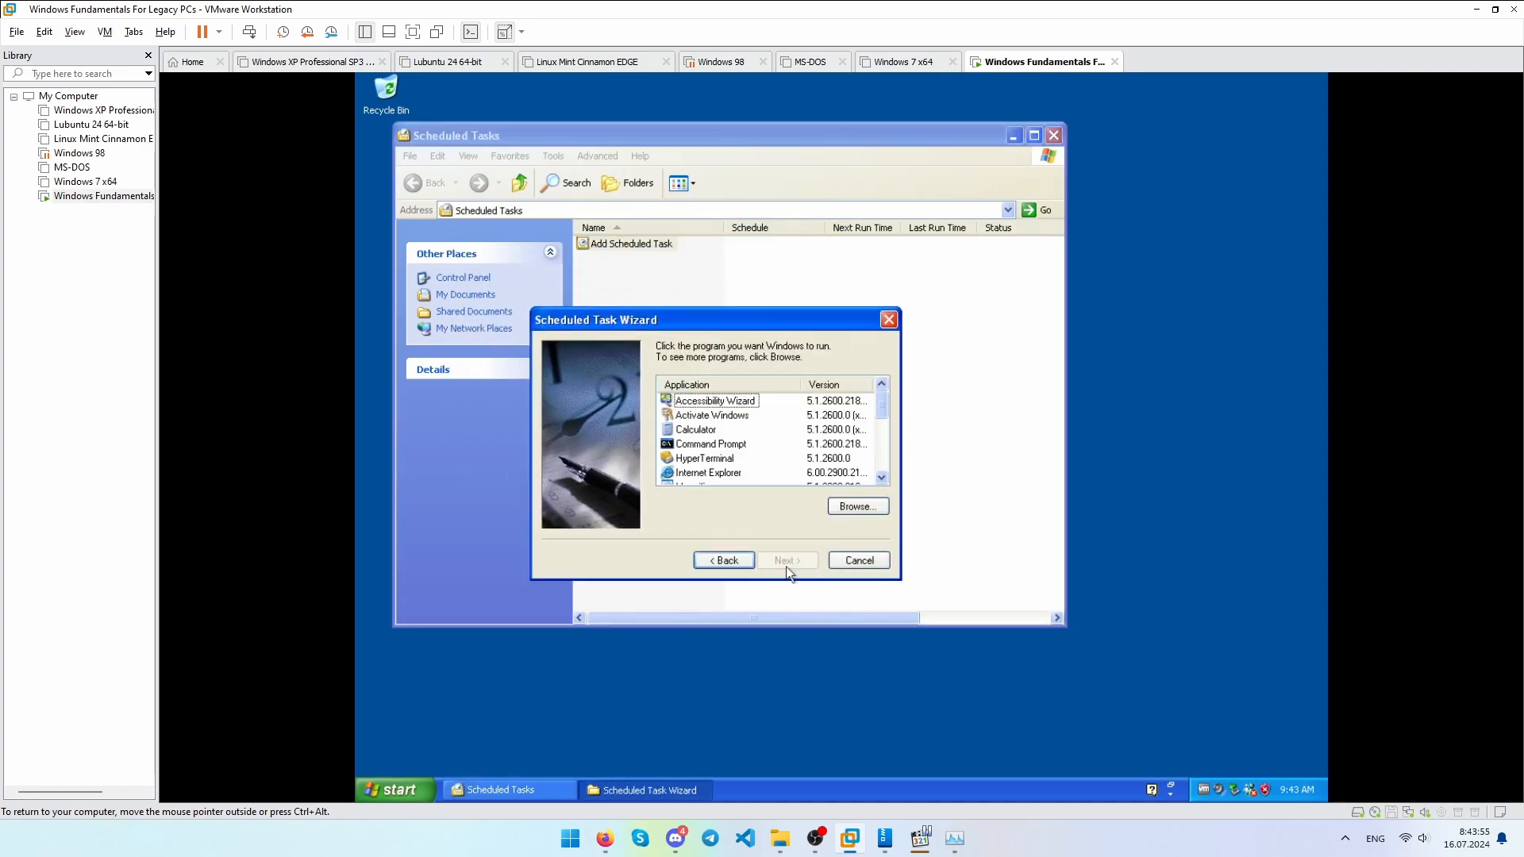
{"action": "left_click_drag", "start_coordinate": [887, 409], "coordinate": [881, 468]}
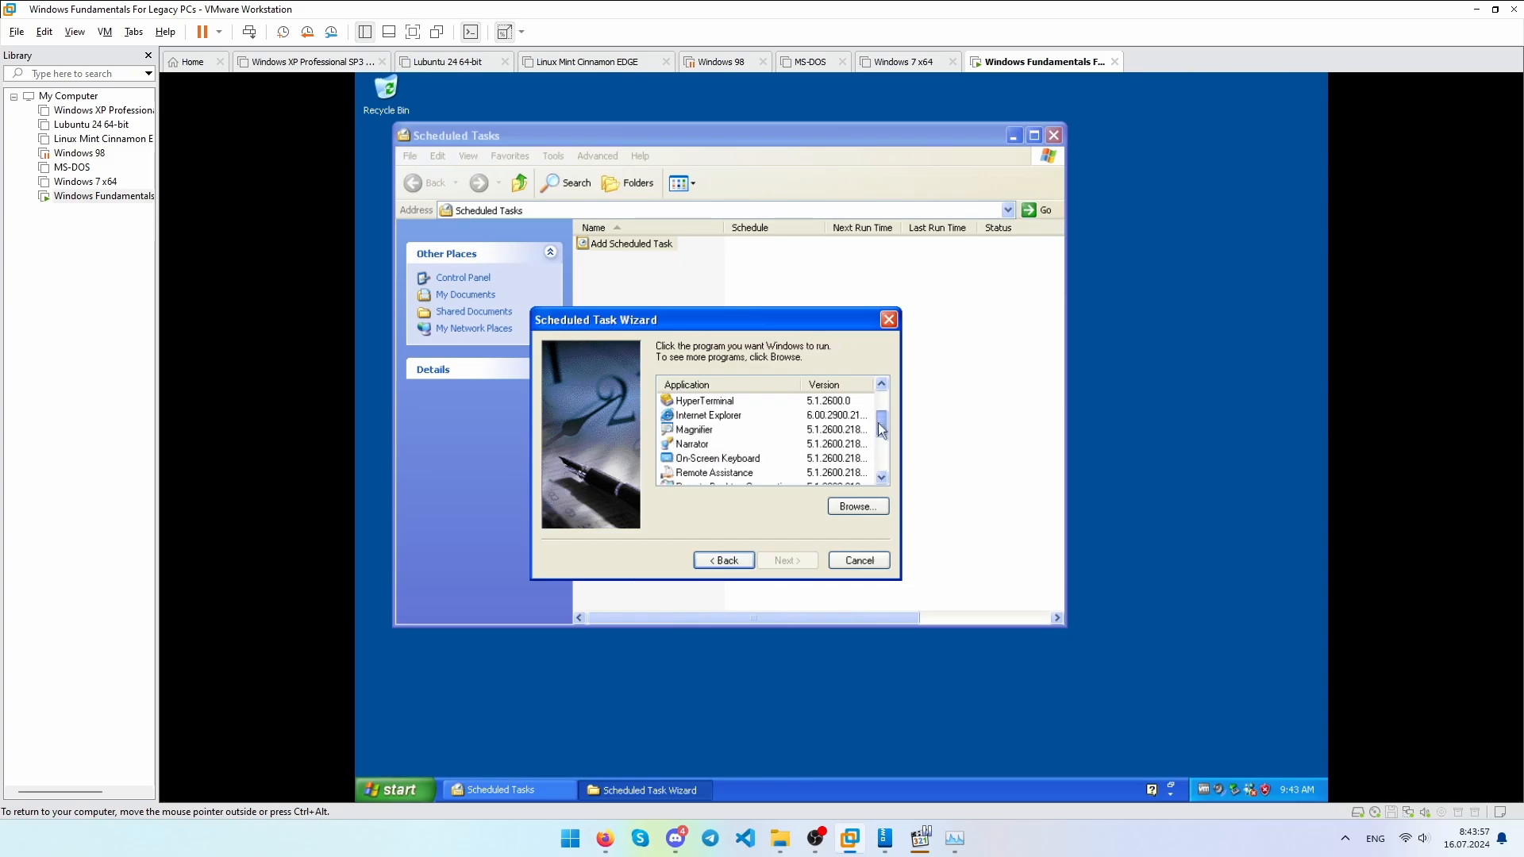
{"action": "left_click", "coordinate": [859, 558]}
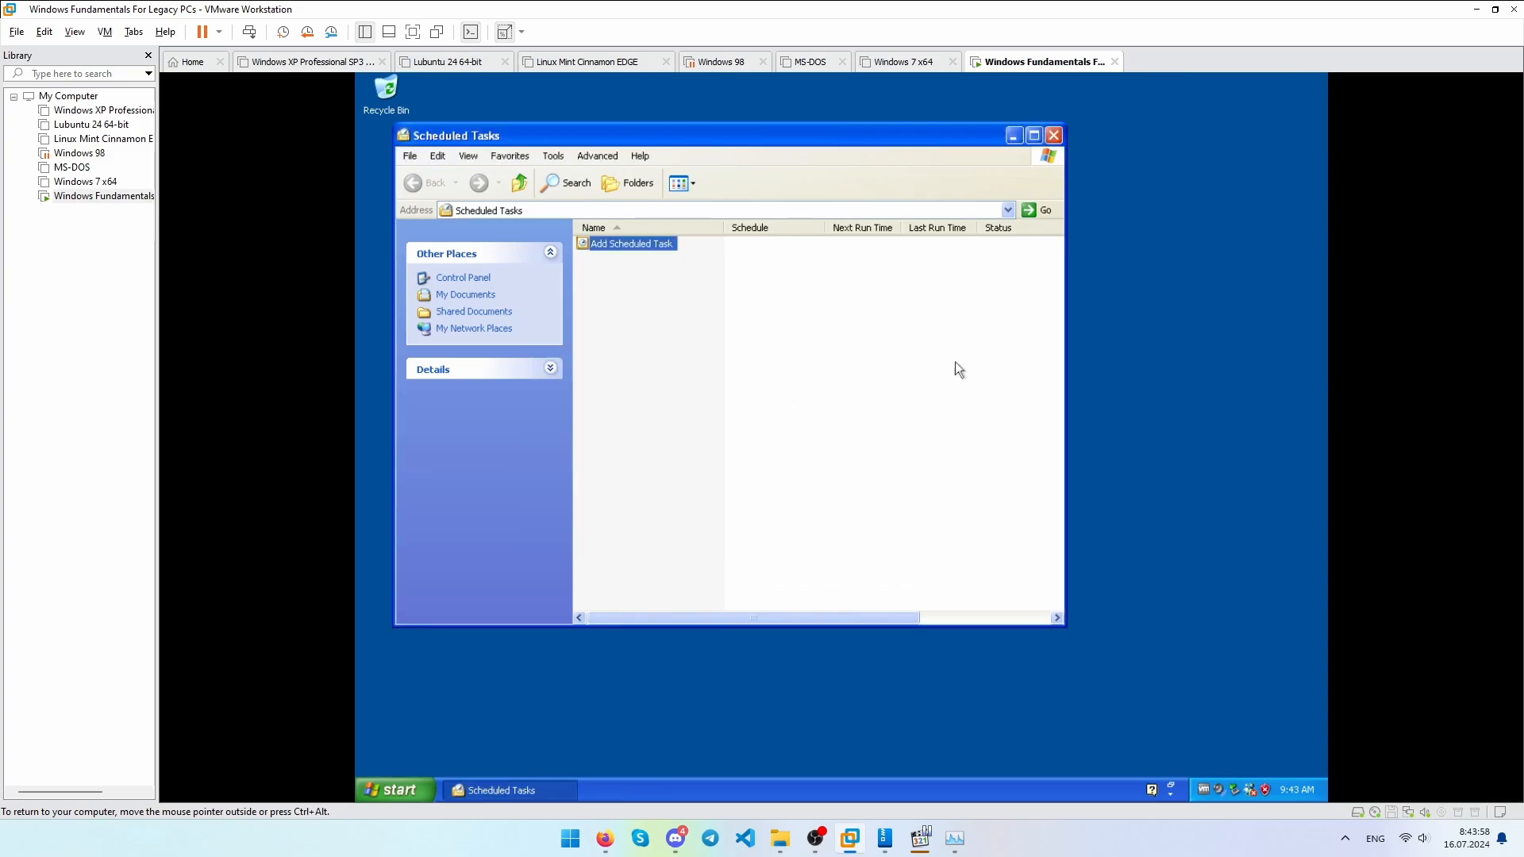
{"action": "left_click", "coordinate": [1033, 135]}
{"action": "left_click", "coordinate": [1317, 81]}
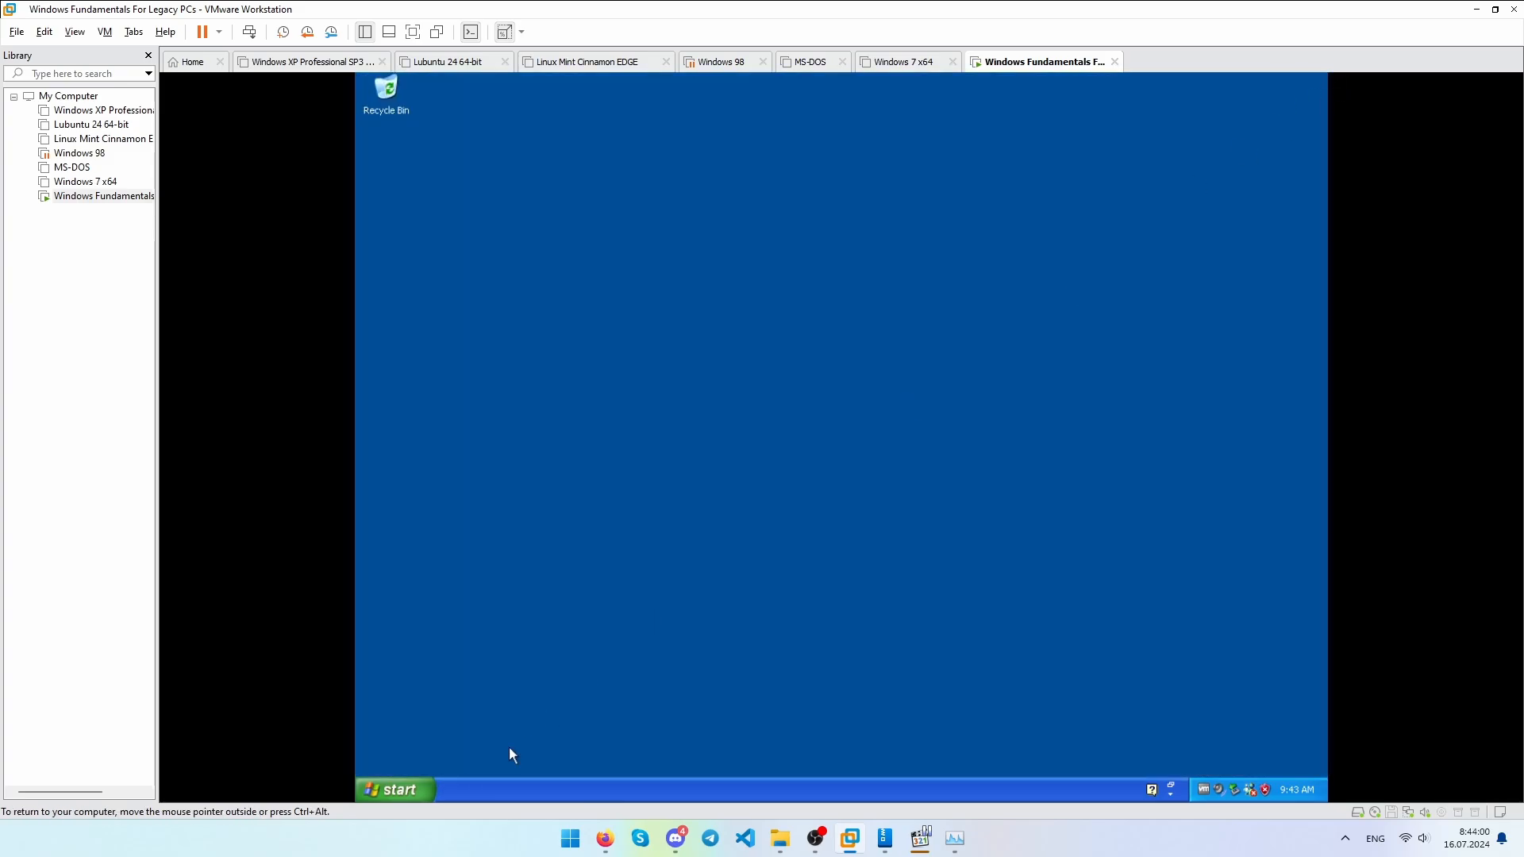
Look through the security settings in the guest's Windows Security Center and close it.
{"action": "left_click", "coordinate": [402, 788]}
{"action": "left_click", "coordinate": [423, 728]}
{"action": "mouse_move", "coordinate": [536, 633]}
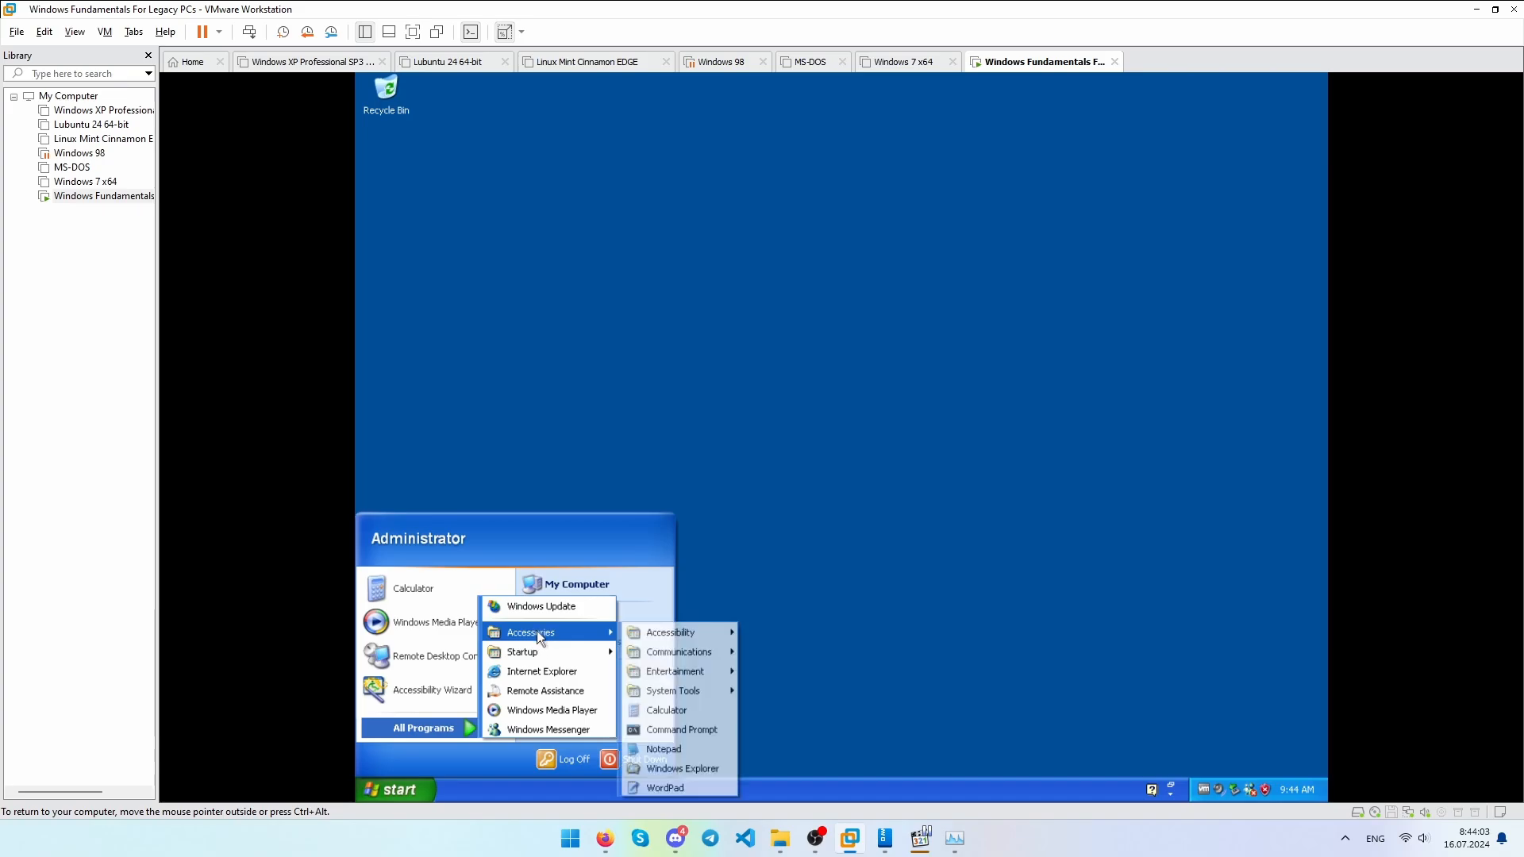
{"action": "mouse_move", "coordinate": [687, 697]}
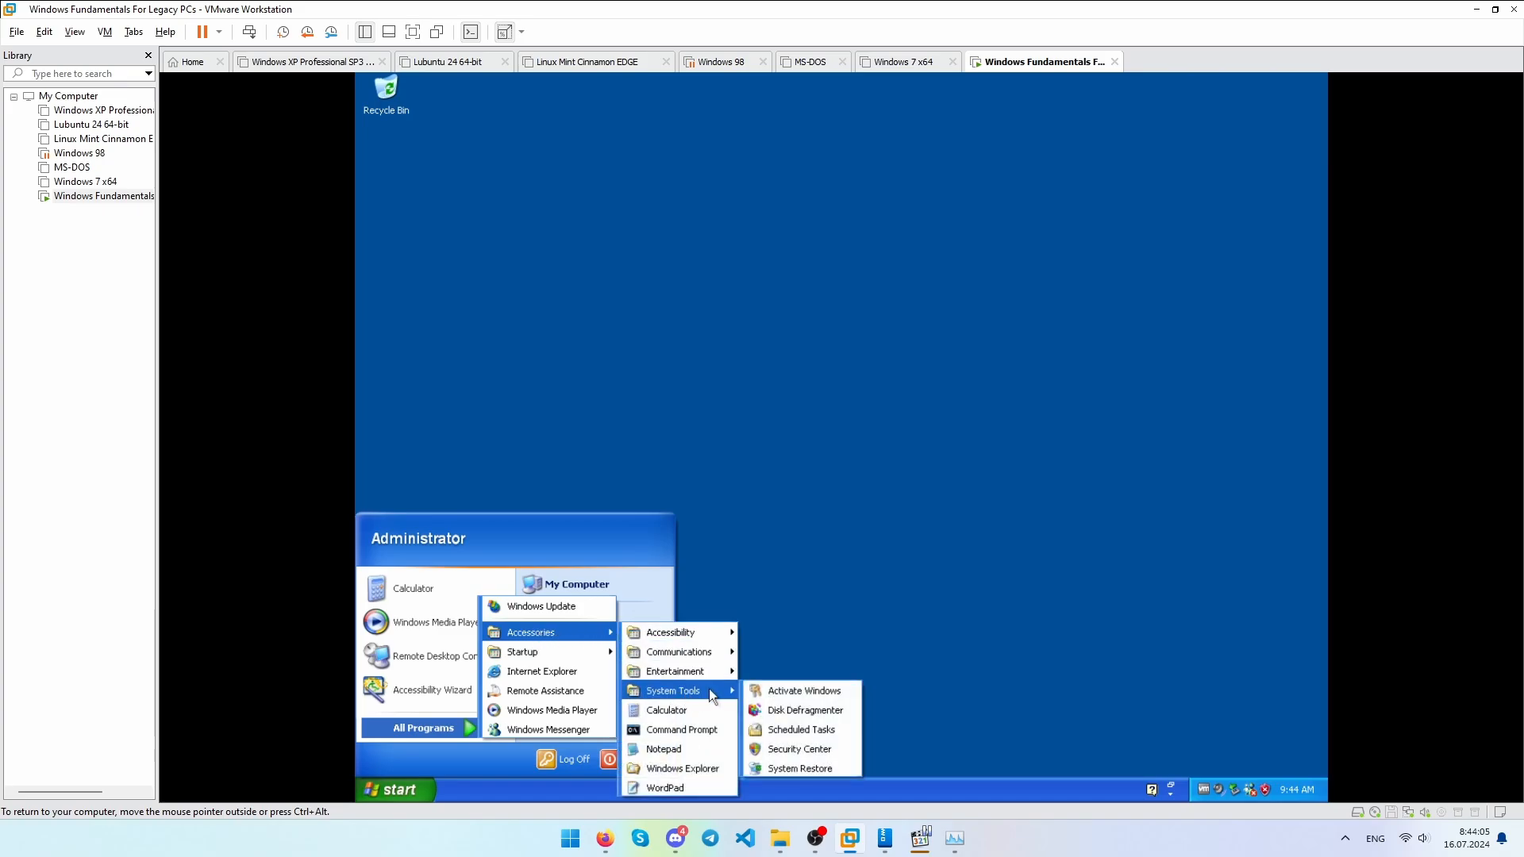
{"action": "left_click", "coordinate": [804, 750]}
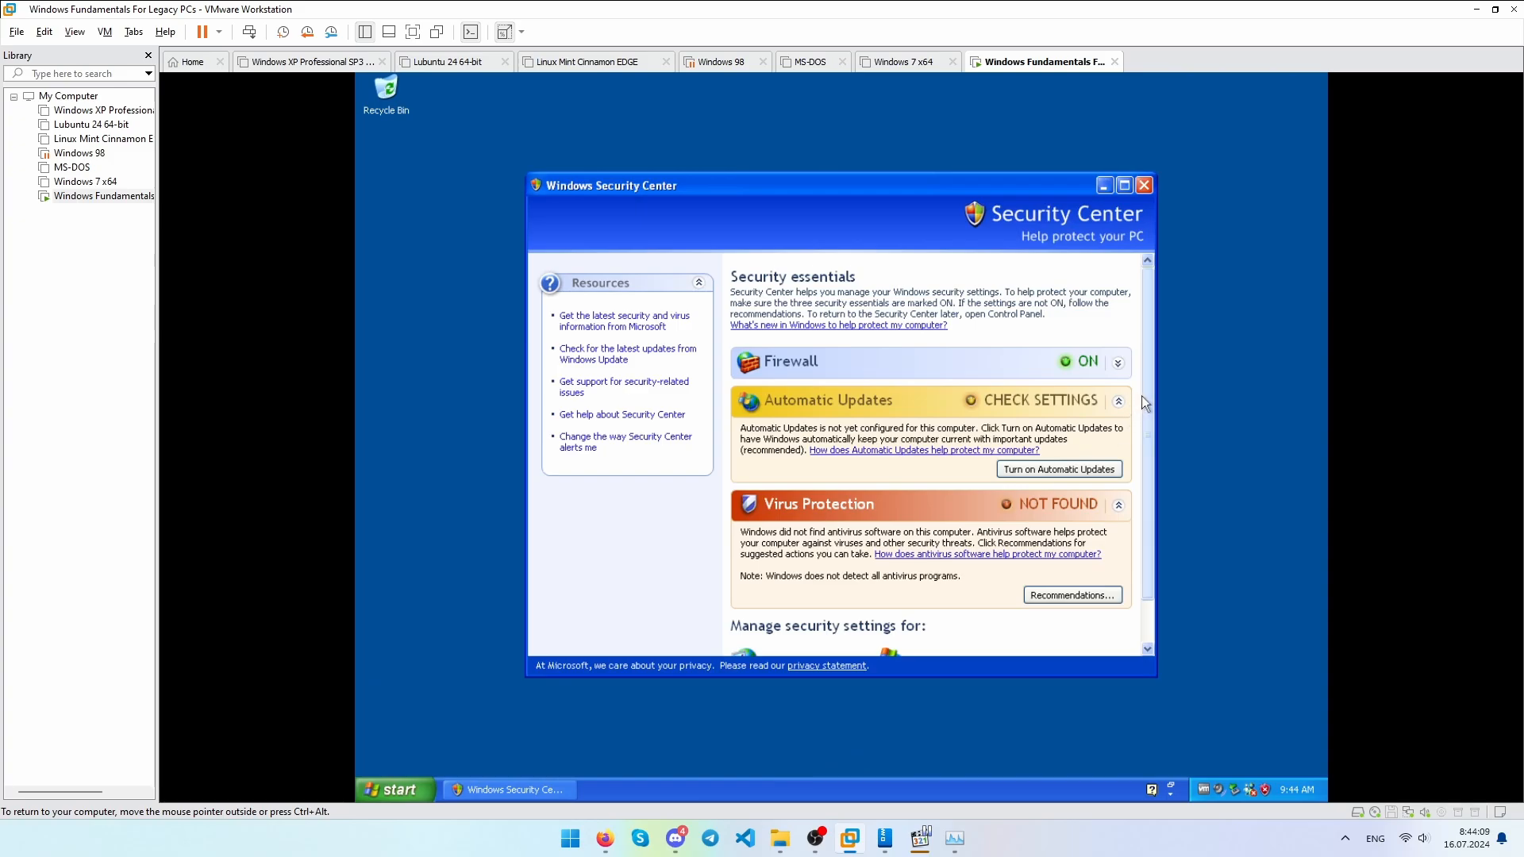
{"action": "left_click_drag", "start_coordinate": [1141, 397], "coordinate": [1141, 503]}
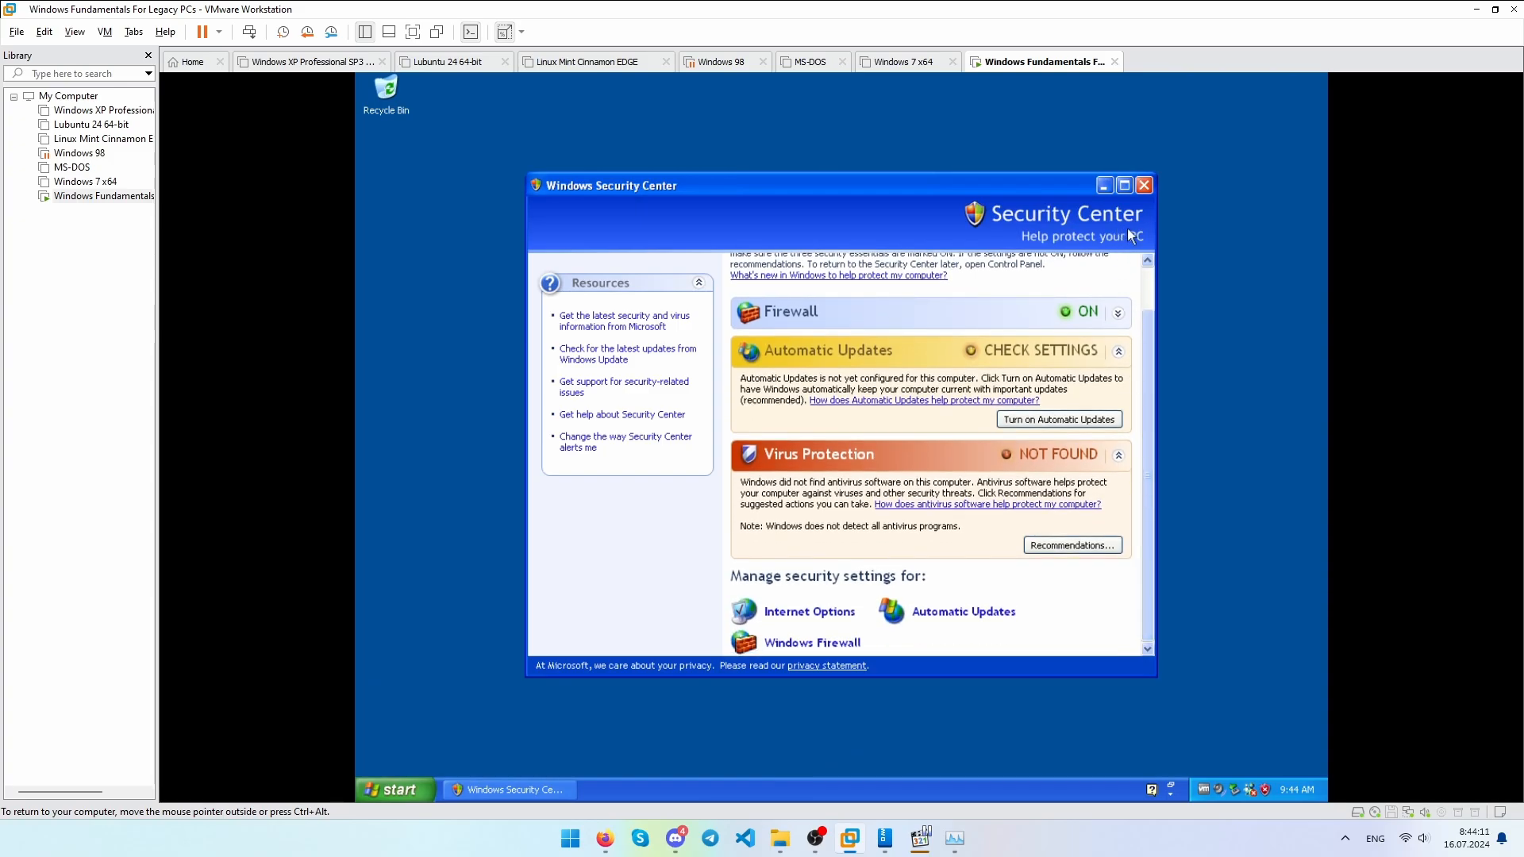
{"action": "left_click", "coordinate": [1143, 186]}
Start System Restore from the guest's system tools and decline turning it on.
{"action": "left_click", "coordinate": [395, 789]}
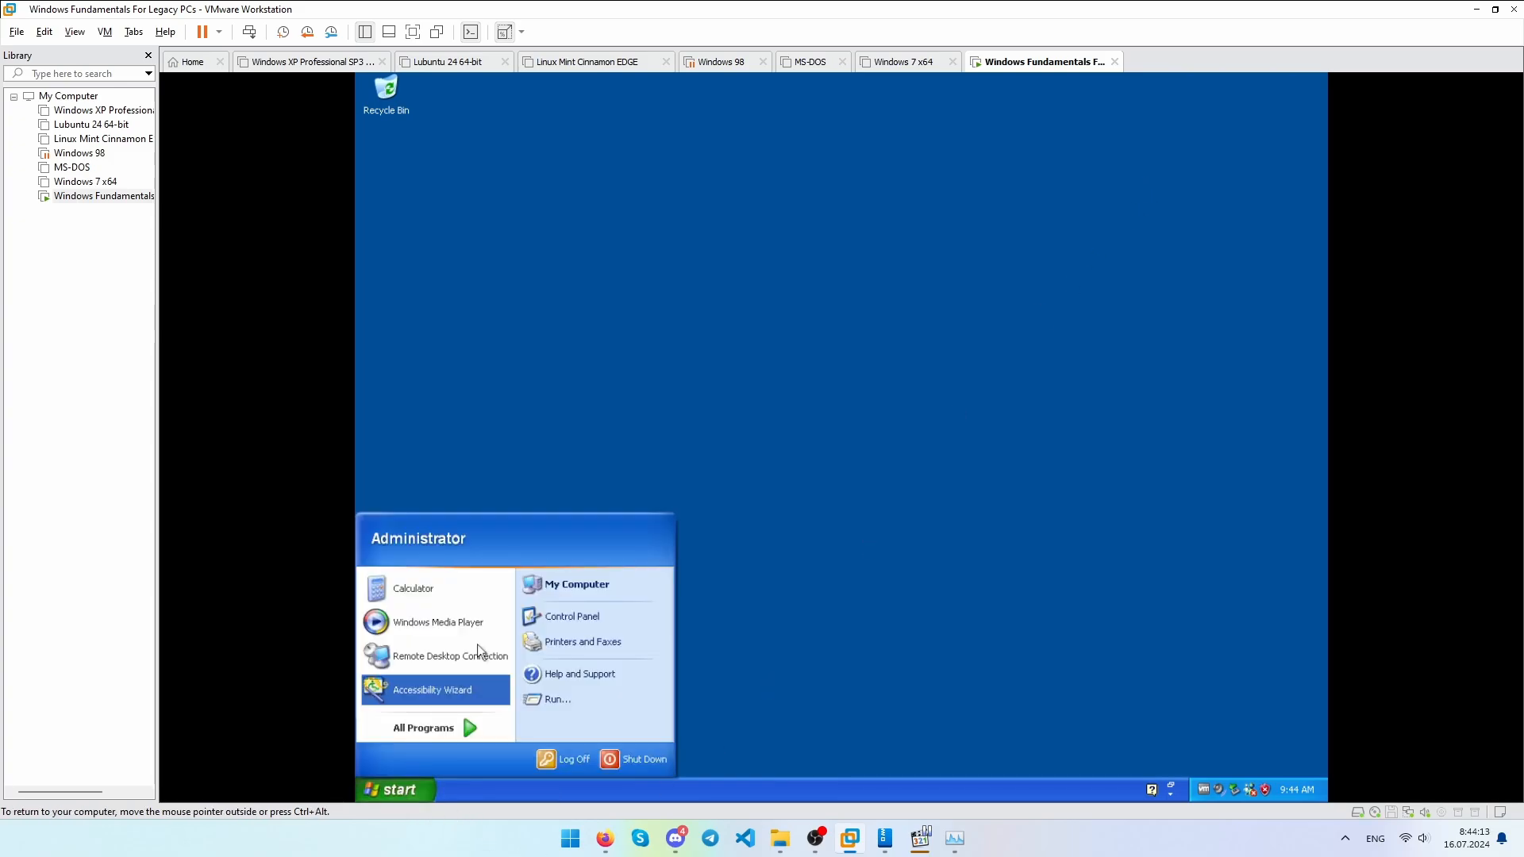
{"action": "left_click", "coordinate": [463, 727]}
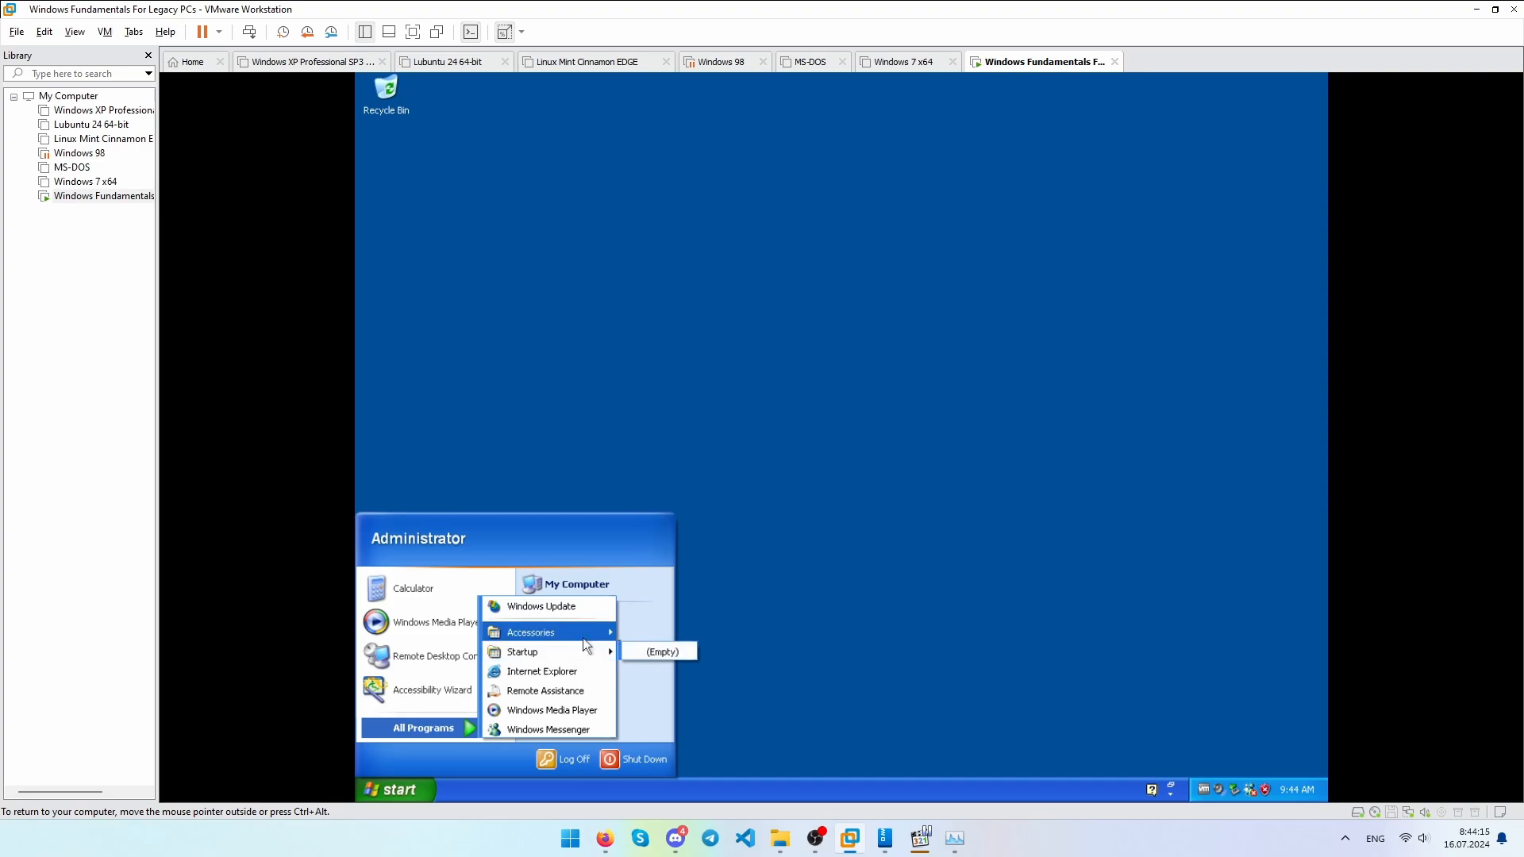
{"action": "mouse_move", "coordinate": [556, 632]}
{"action": "mouse_move", "coordinate": [681, 691]}
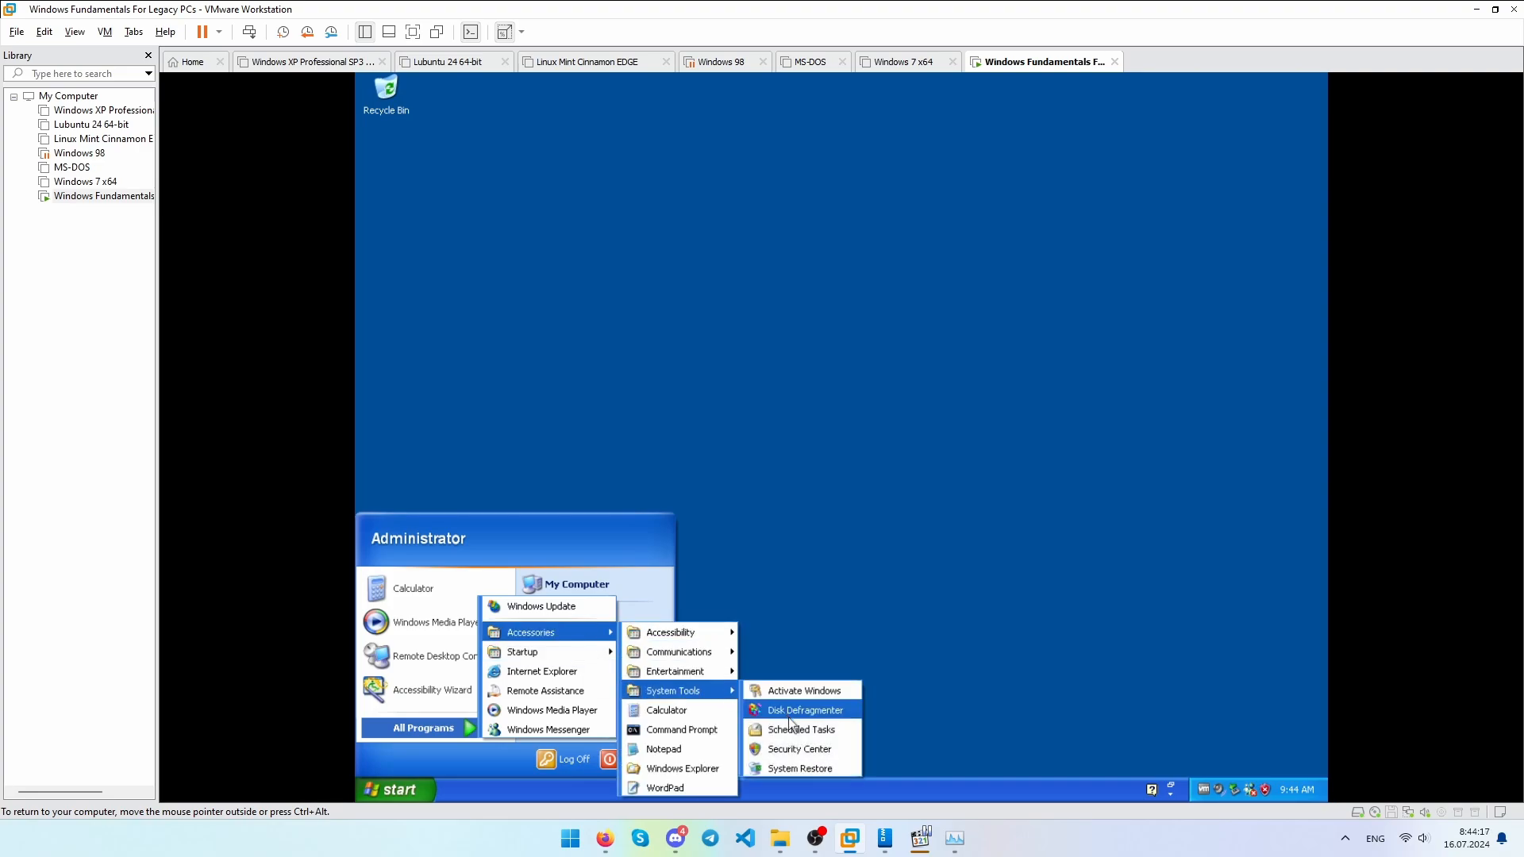
{"action": "left_click", "coordinate": [798, 770]}
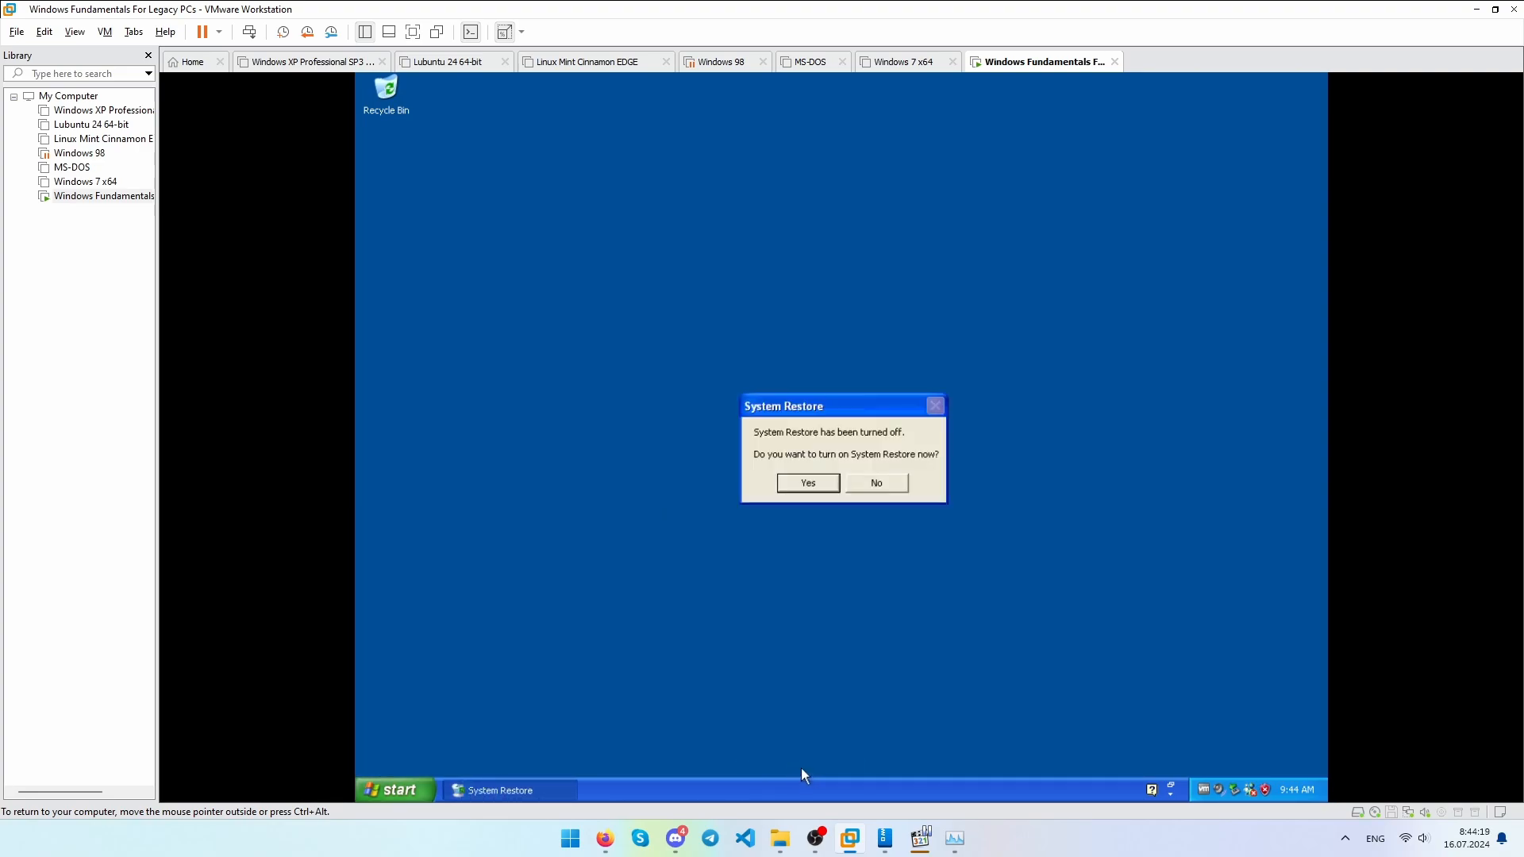
{"action": "left_click", "coordinate": [876, 484]}
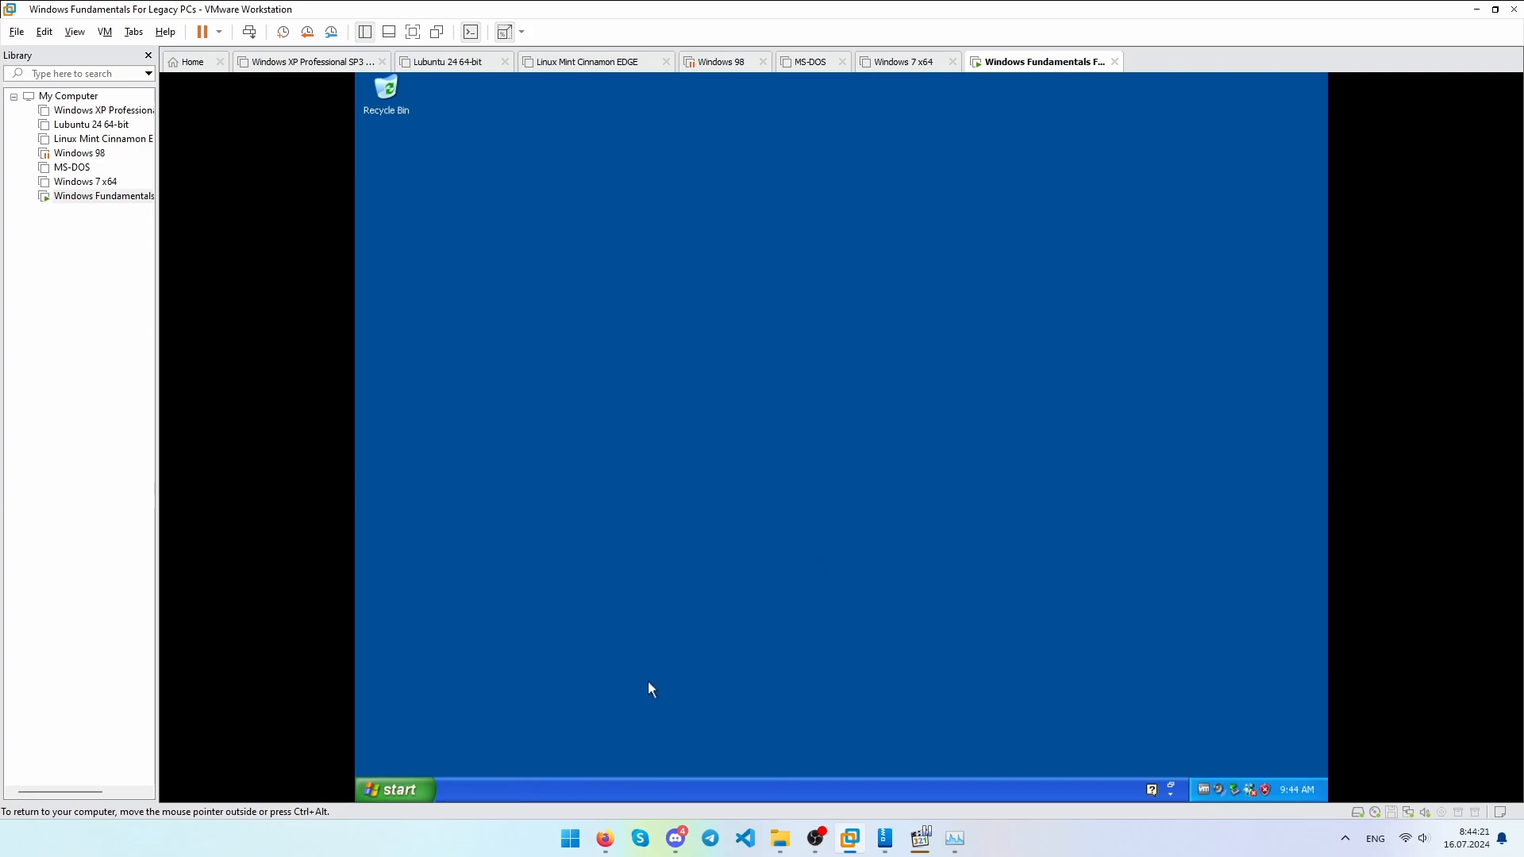
Open Notepad in the guest and enter the two lines "NOtepad Test" and "Windows FLP".
{"action": "left_click", "coordinate": [391, 790]}
{"action": "mouse_move", "coordinate": [474, 723]}
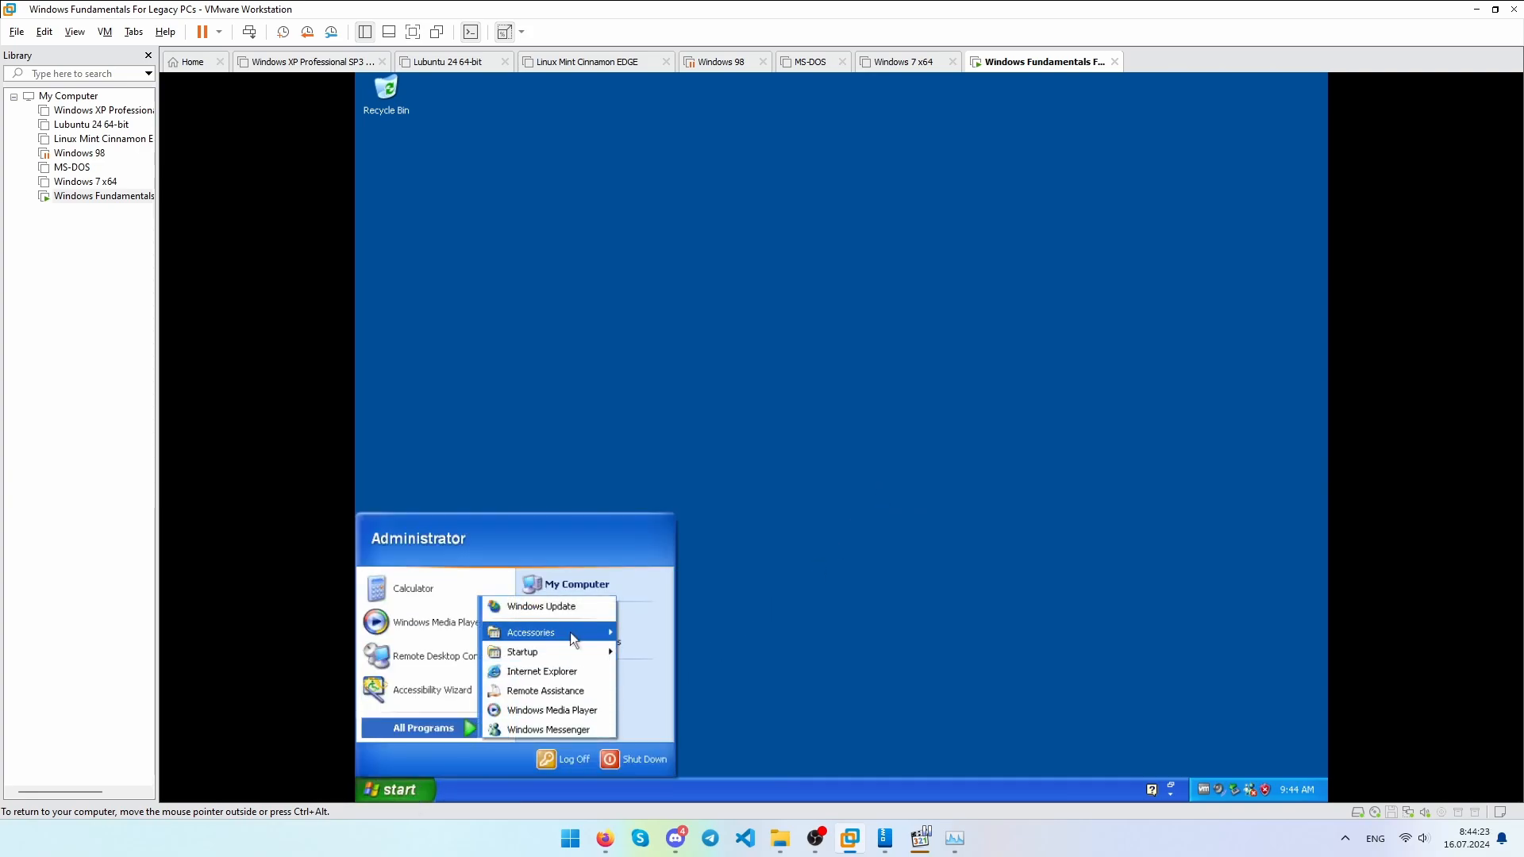
{"action": "mouse_move", "coordinate": [556, 633]}
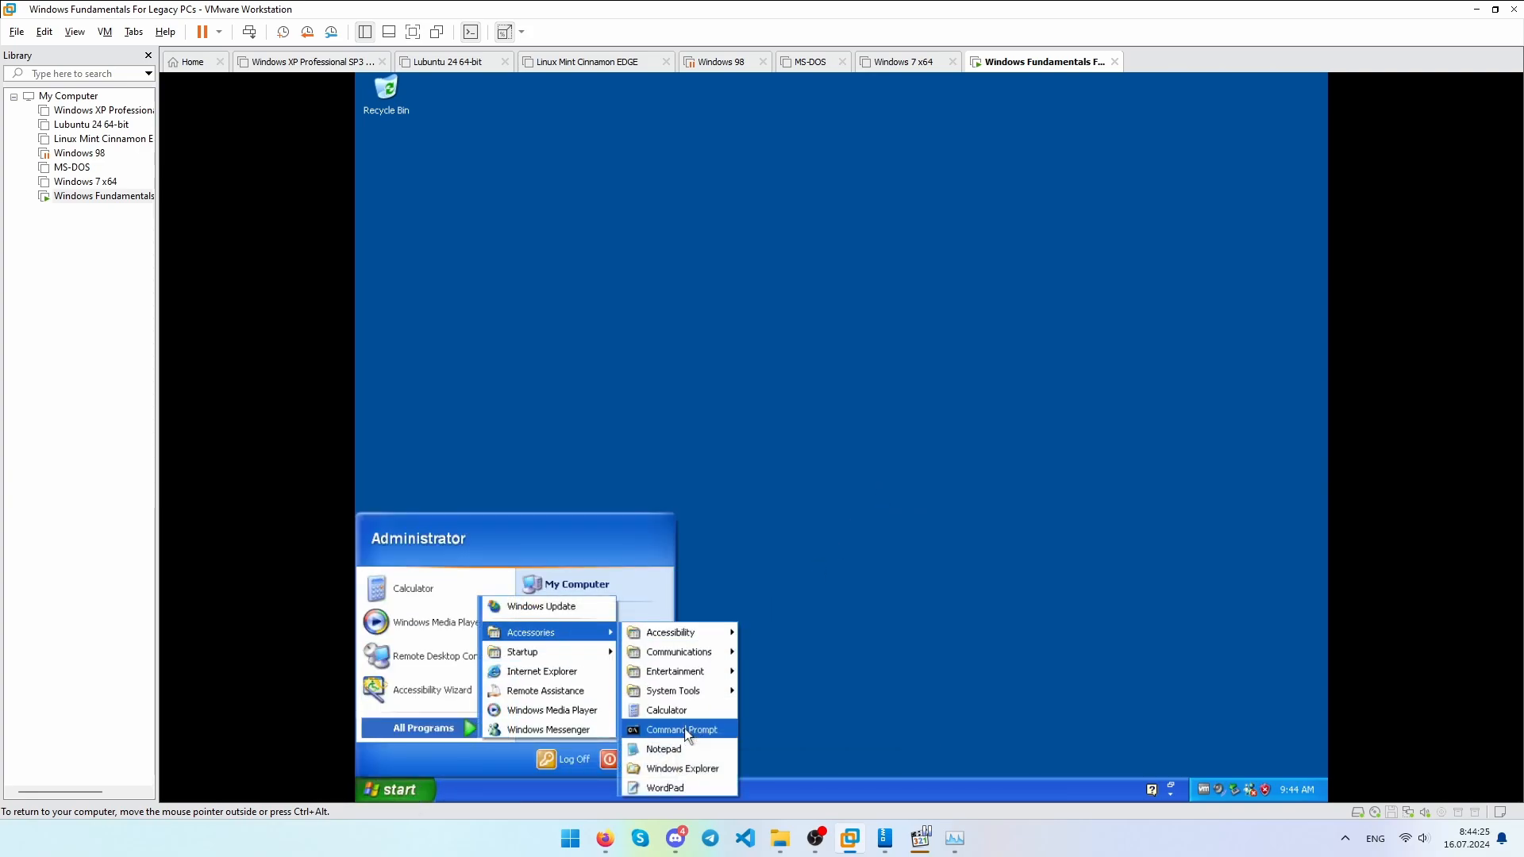
{"action": "left_click", "coordinate": [663, 749]}
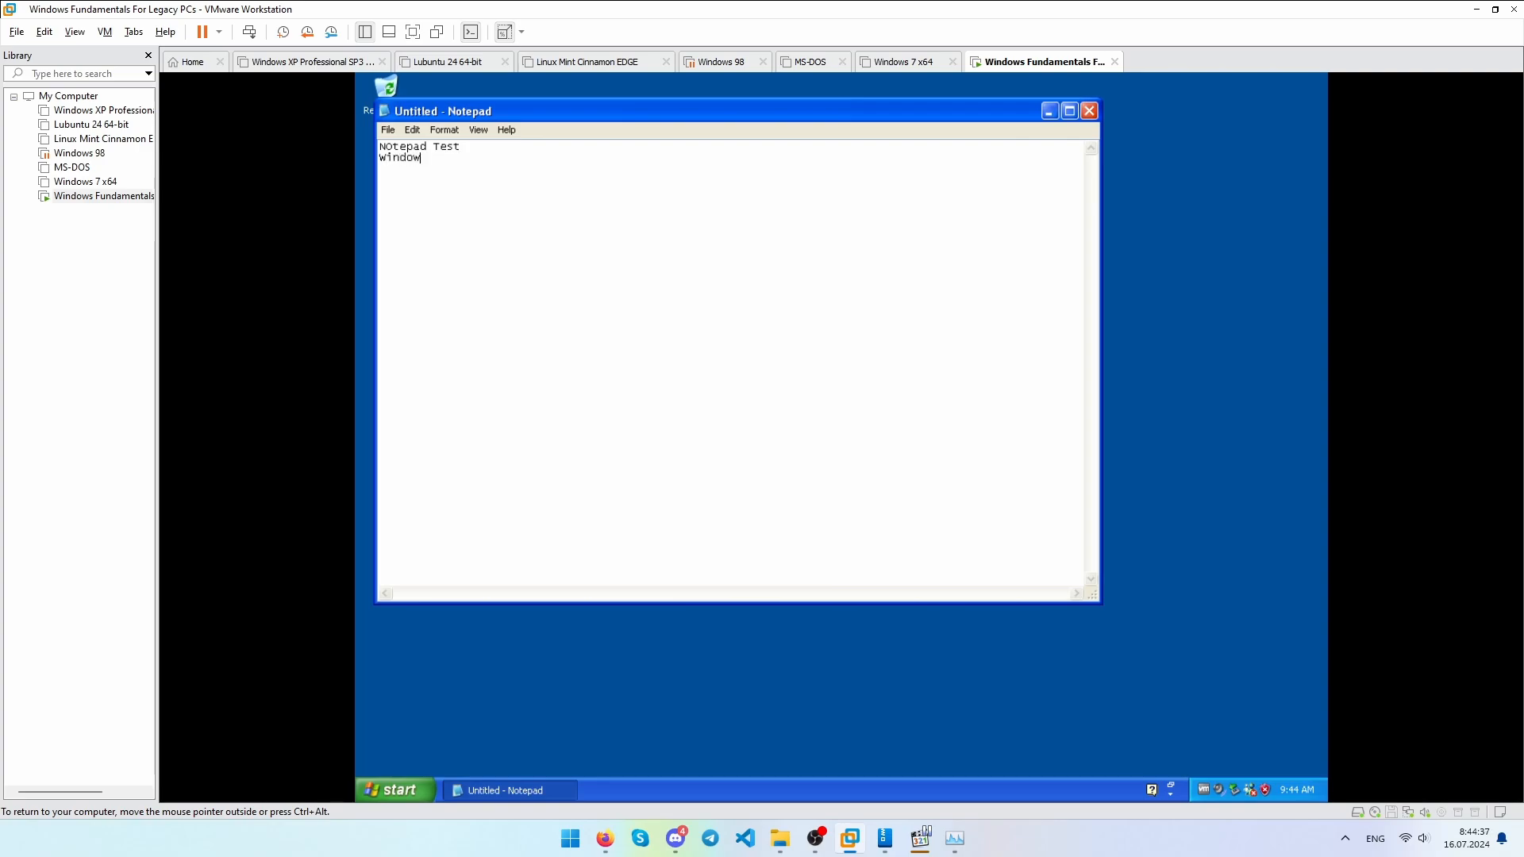
Select all of the Notepad text and choose font size 26 in the font settings.
{"action": "key", "text": "ctrl+a"}
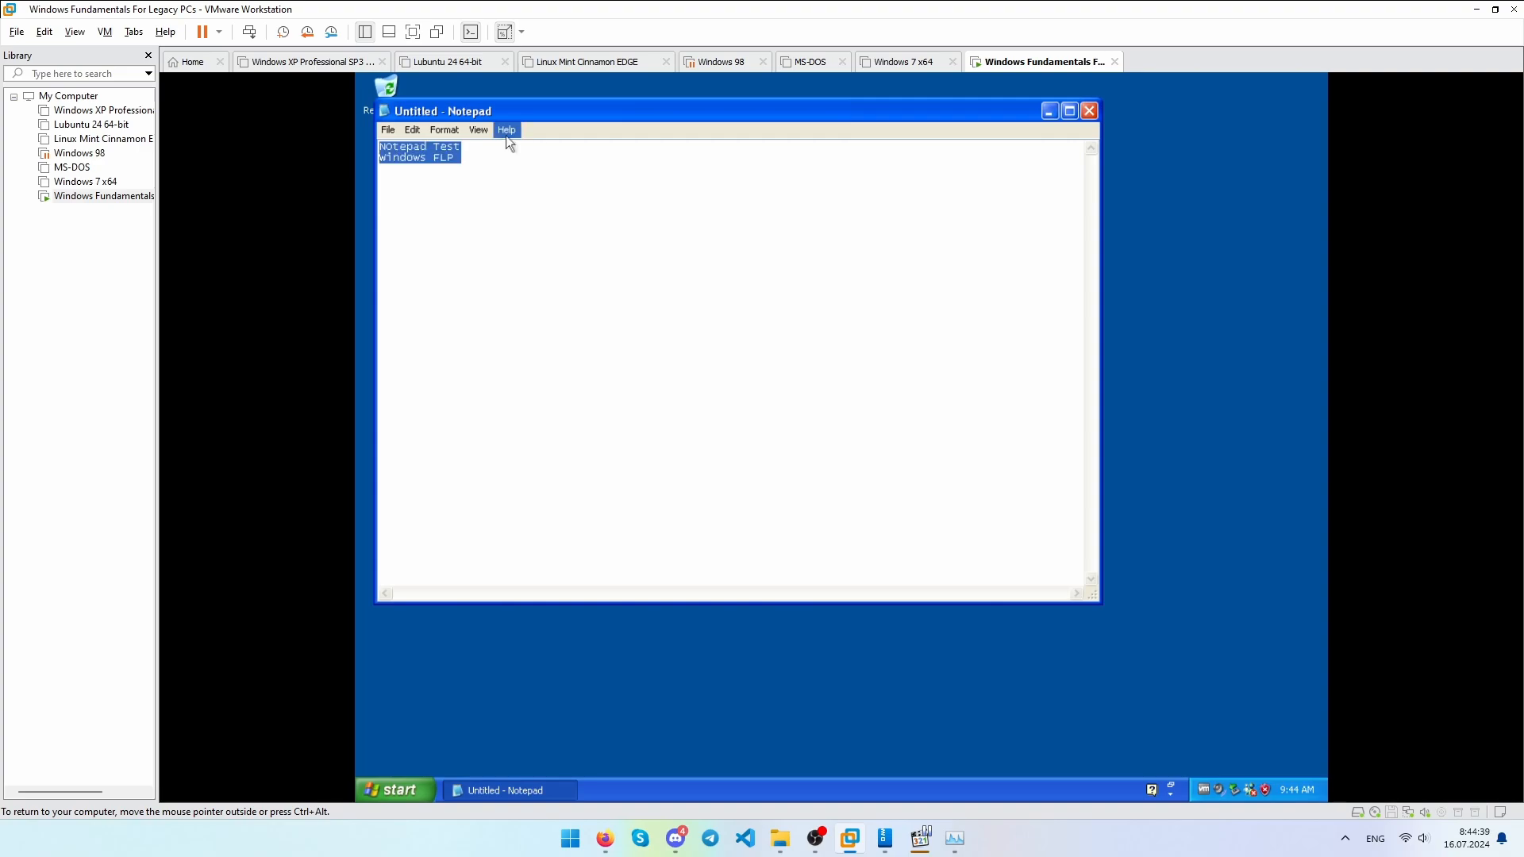
{"action": "left_click", "coordinate": [478, 130]}
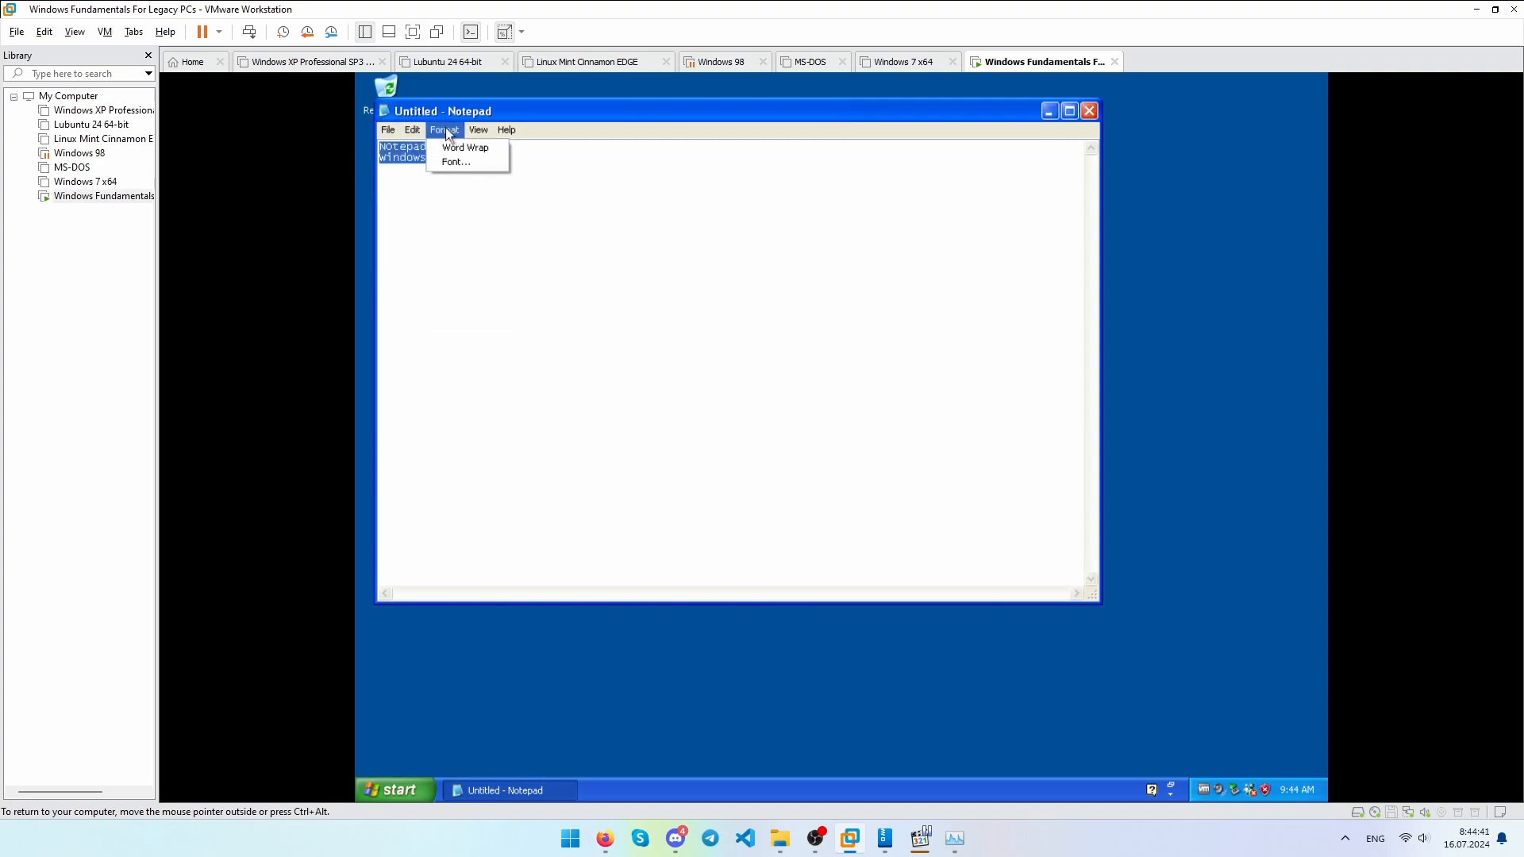
{"action": "left_click", "coordinate": [445, 158]}
{"action": "left_click", "coordinate": [645, 350]}
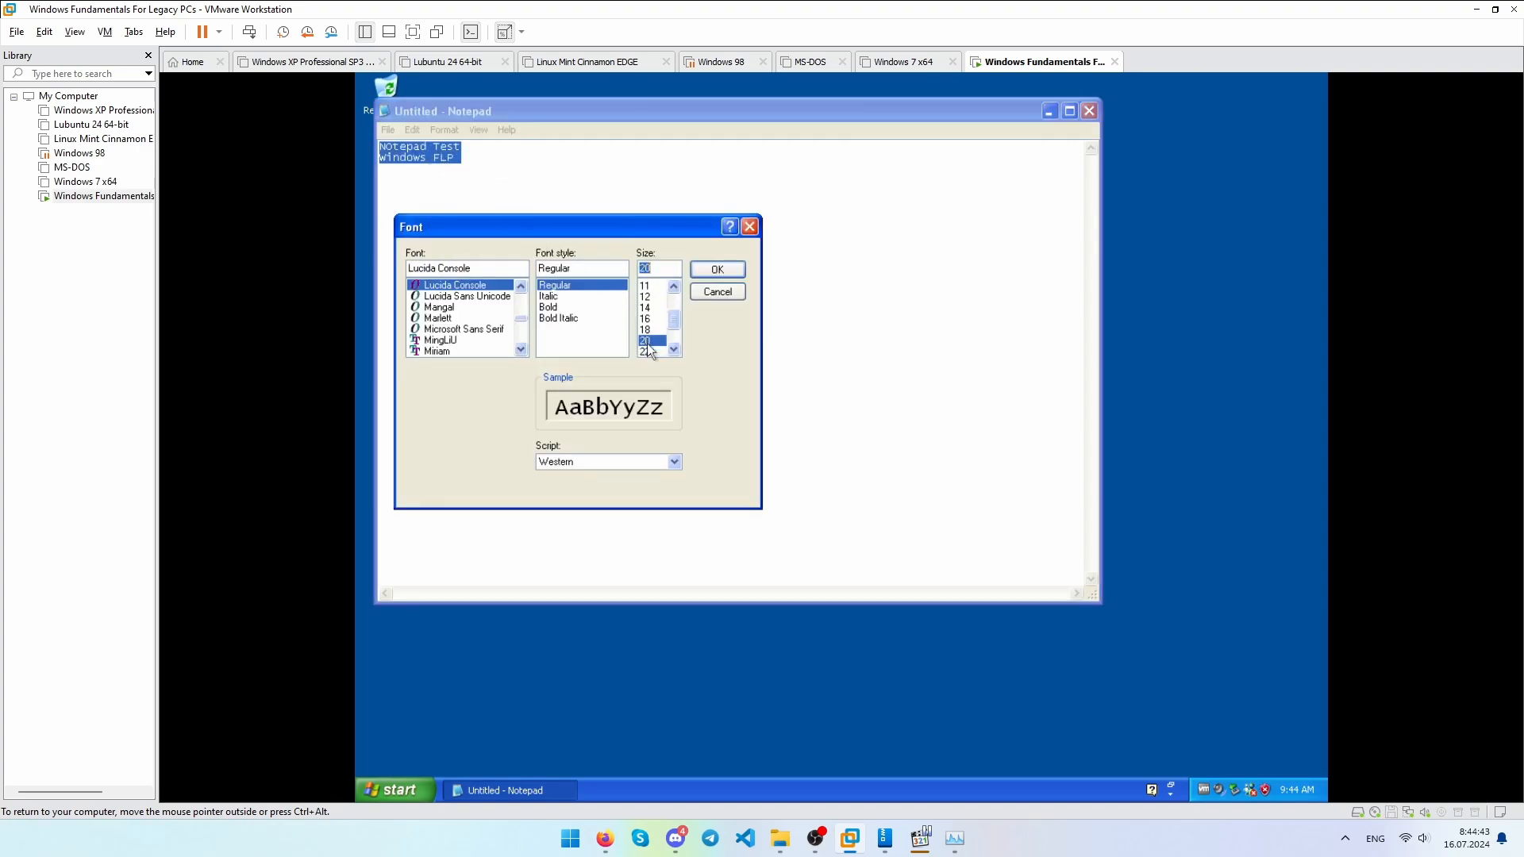
{"action": "scroll", "coordinate": [646, 341], "scroll_direction": "down", "scroll_amount": 2}
{"action": "left_click", "coordinate": [646, 318]}
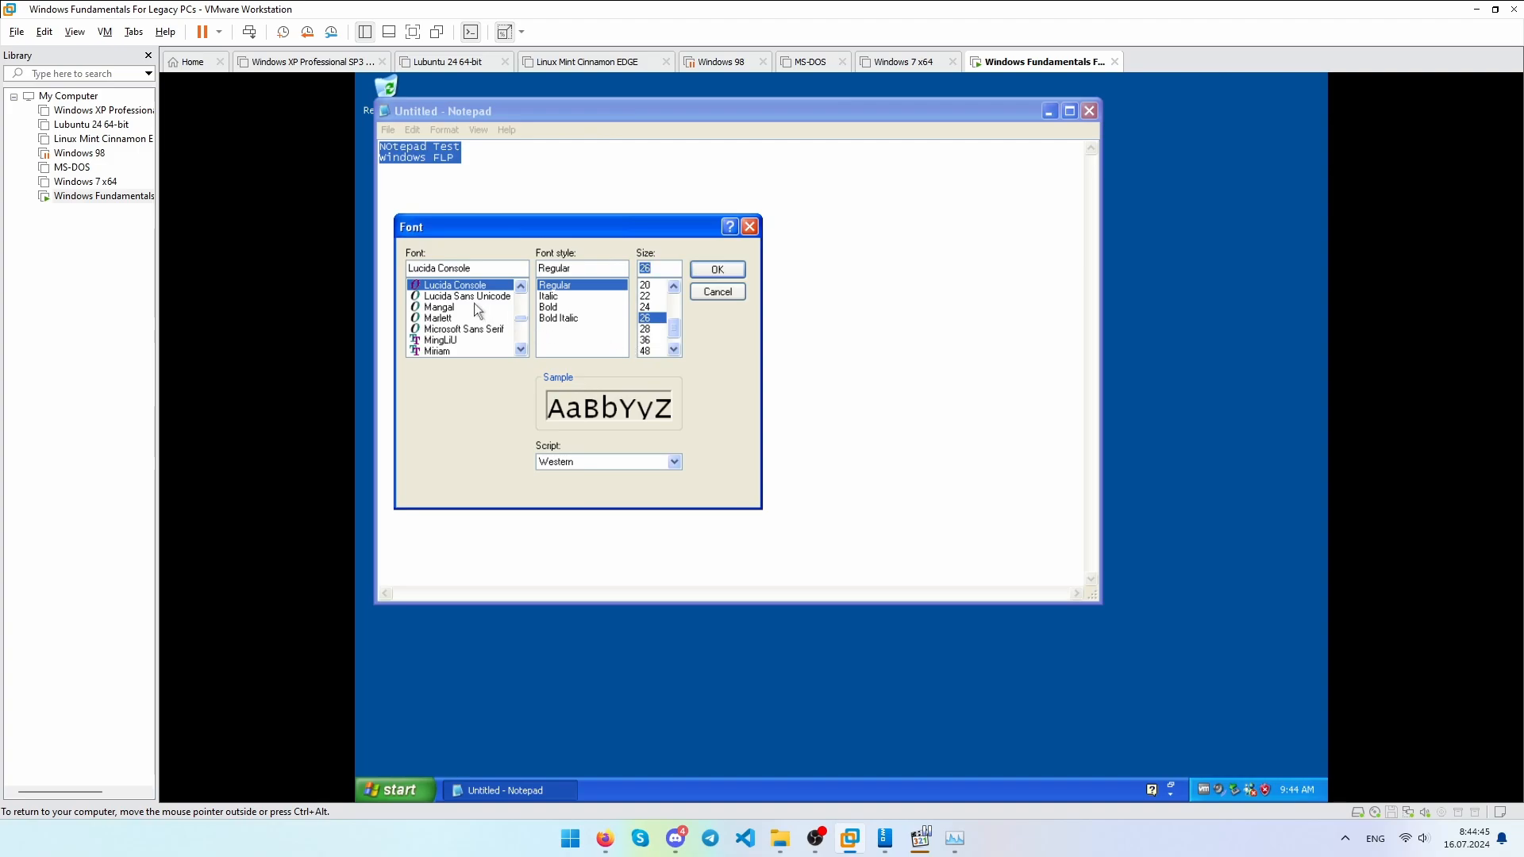
Choose the FreesiaUPC font for the Notepad text and apply the font settings.
{"action": "scroll", "coordinate": [460, 324], "scroll_direction": "down", "scroll_amount": 1}
{"action": "scroll", "coordinate": [519, 341], "scroll_direction": "down", "scroll_amount": 3}
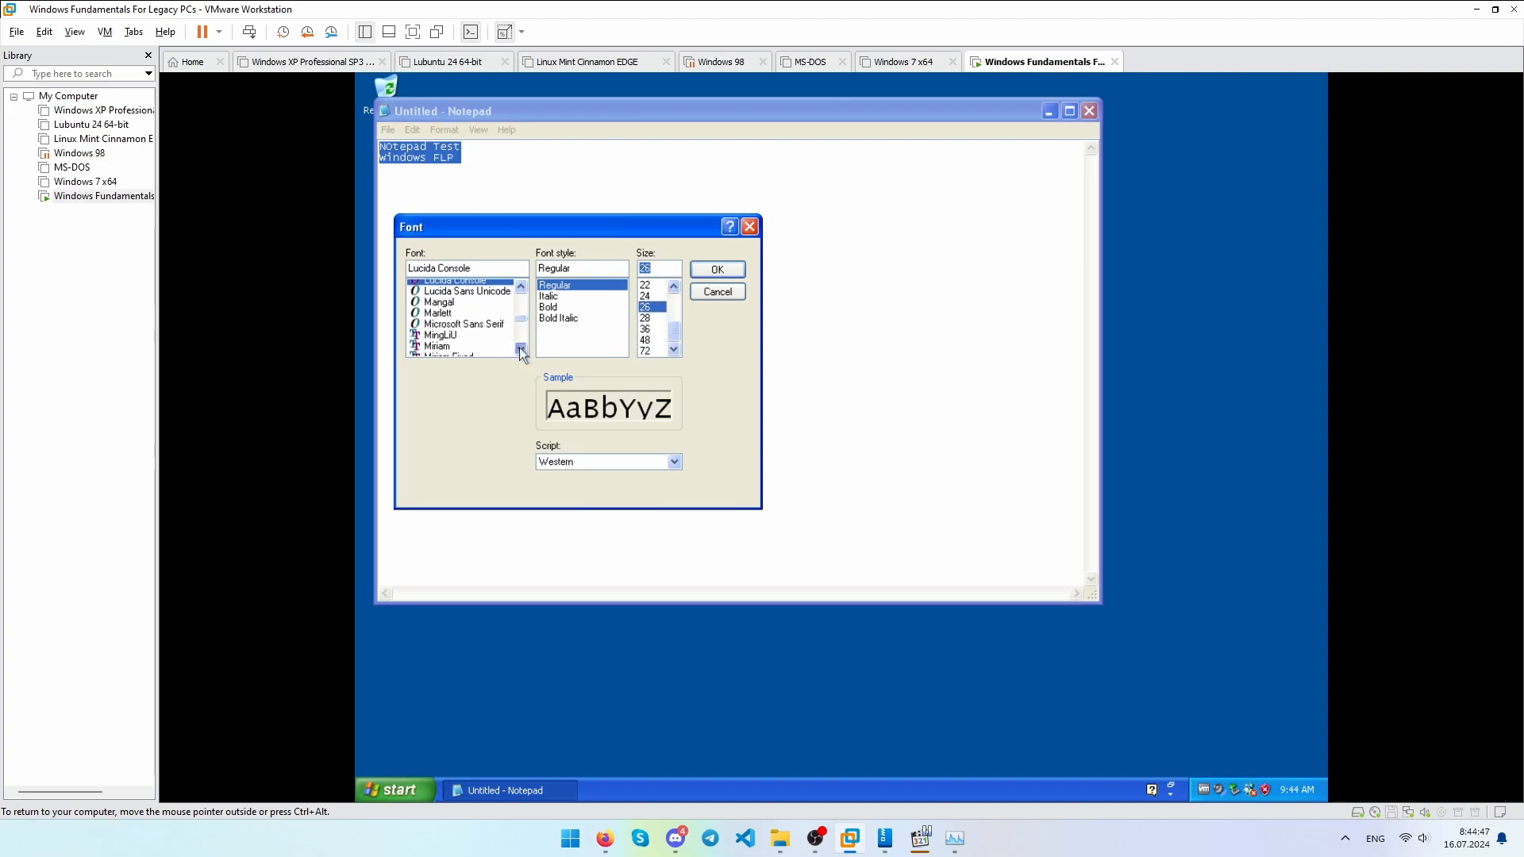
{"action": "left_click_drag", "start_coordinate": [521, 324], "coordinate": [523, 338]}
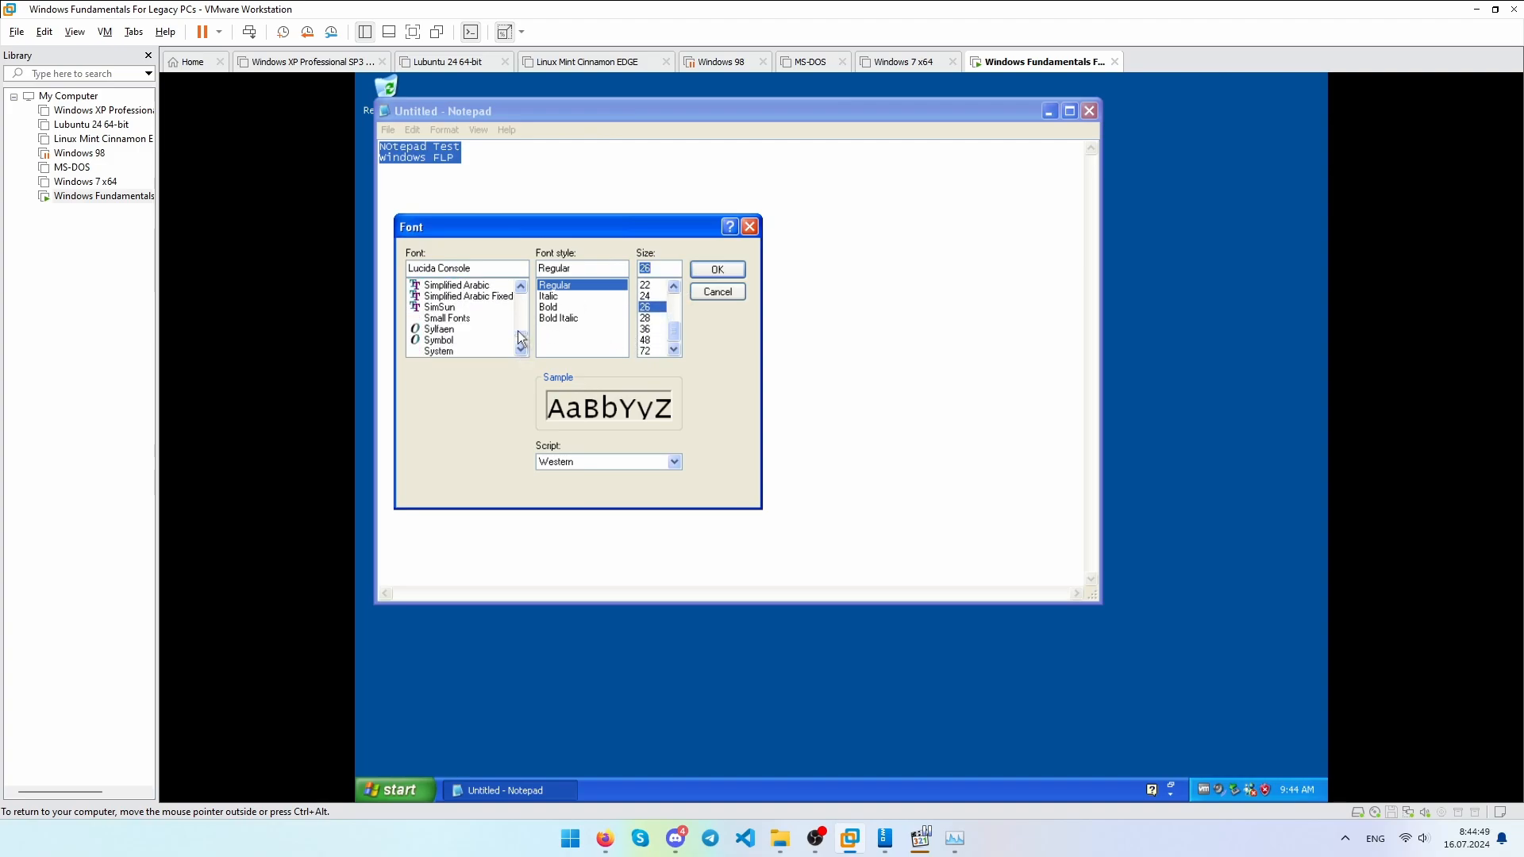
{"action": "left_click", "coordinate": [450, 340]}
{"action": "left_click", "coordinate": [465, 290]}
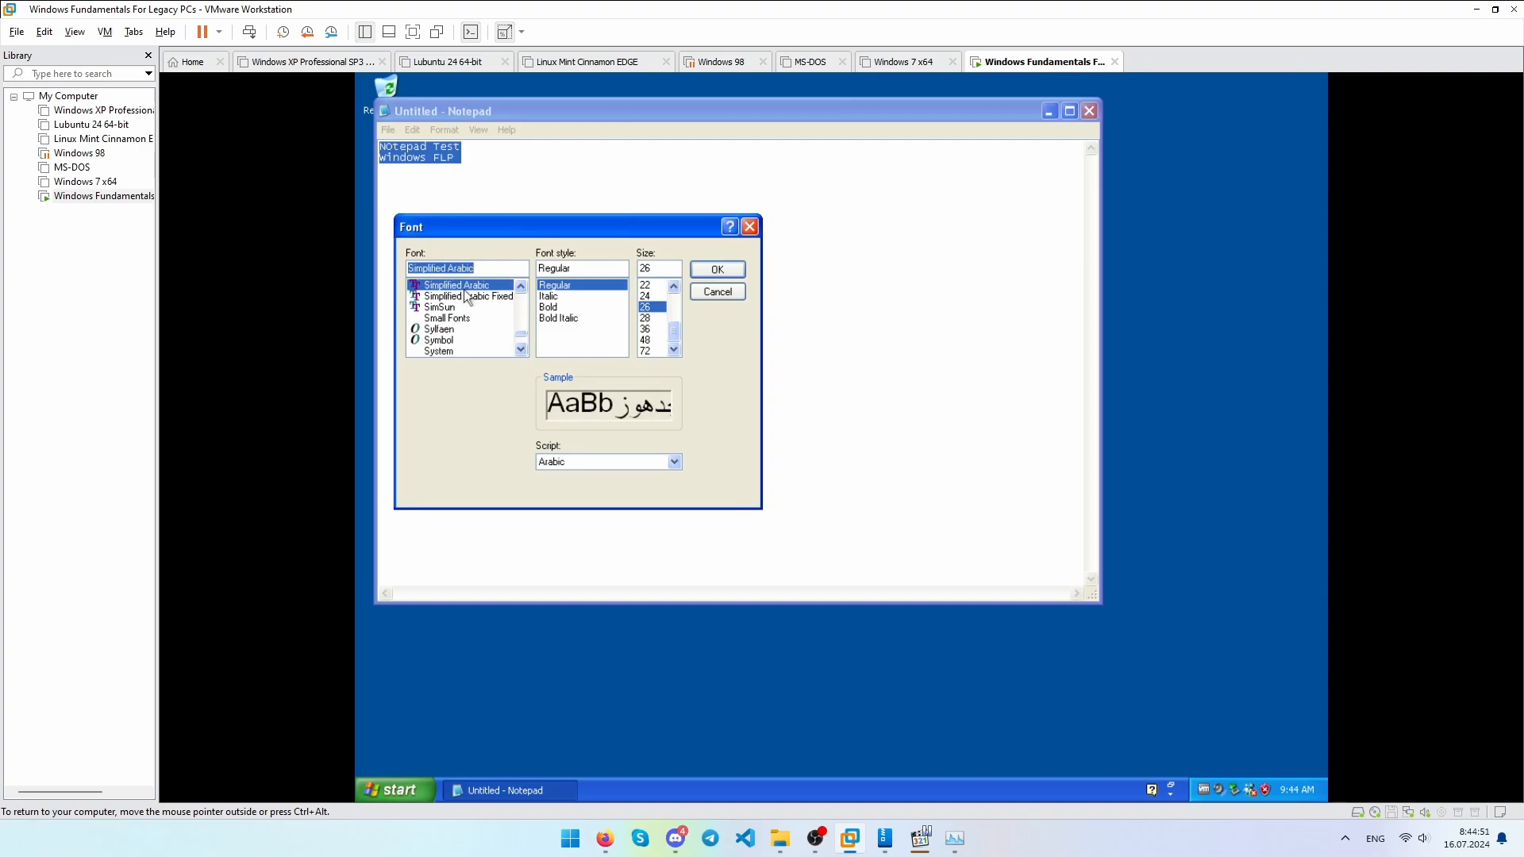
{"action": "left_click_drag", "start_coordinate": [522, 333], "coordinate": [522, 316]}
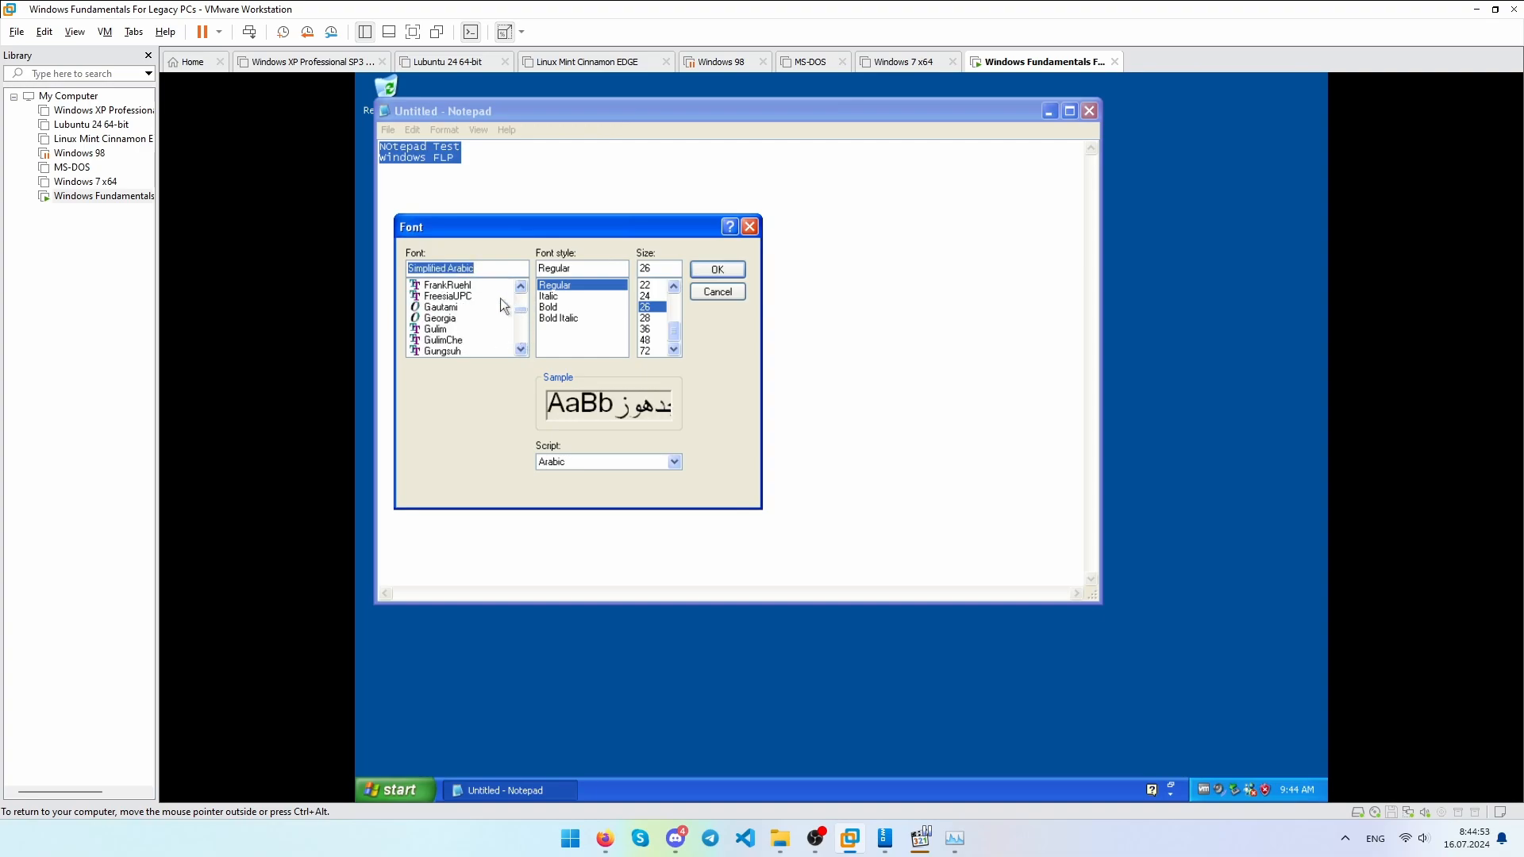
{"action": "left_click", "coordinate": [454, 297]}
{"action": "left_click", "coordinate": [693, 272]}
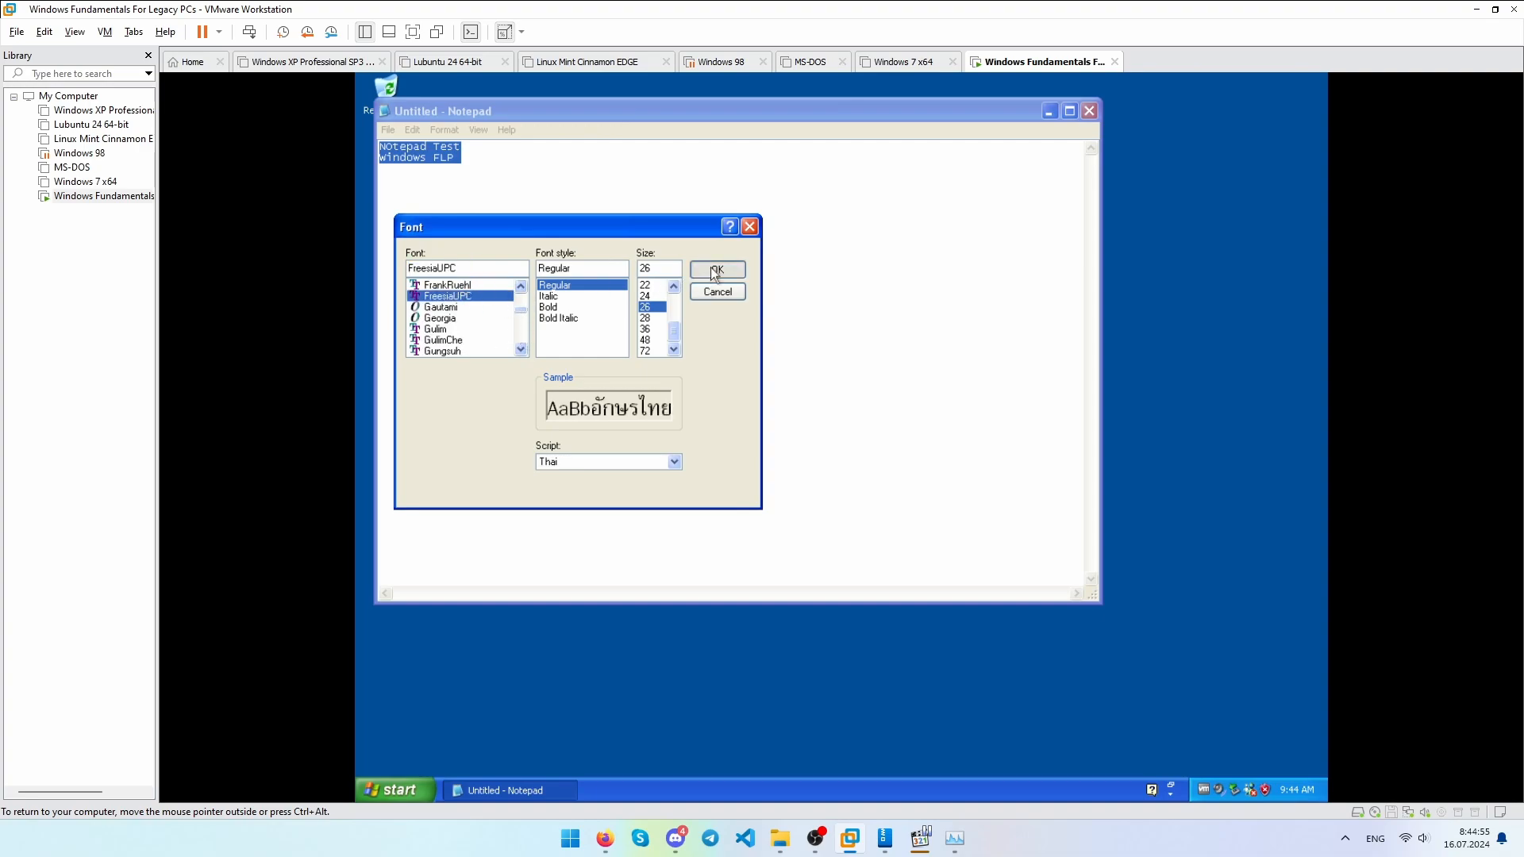
Move the Notepad window and close it, saving the text in My Documents under the name np.
{"action": "left_click_drag", "start_coordinate": [524, 111], "coordinate": [699, 219]}
{"action": "left_click", "coordinate": [1262, 220]}
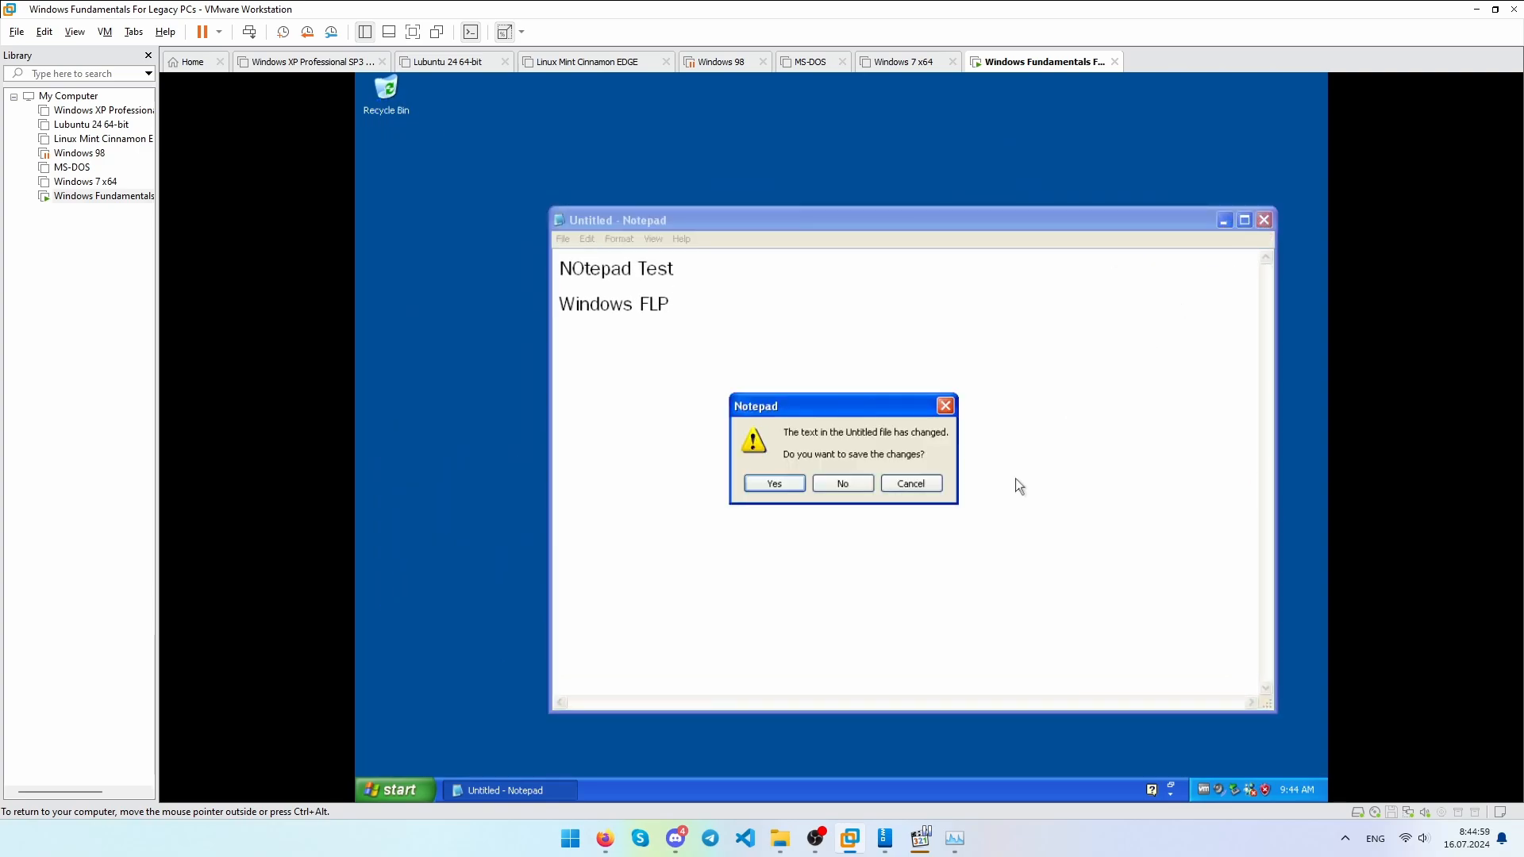
{"action": "left_click", "coordinate": [764, 484]}
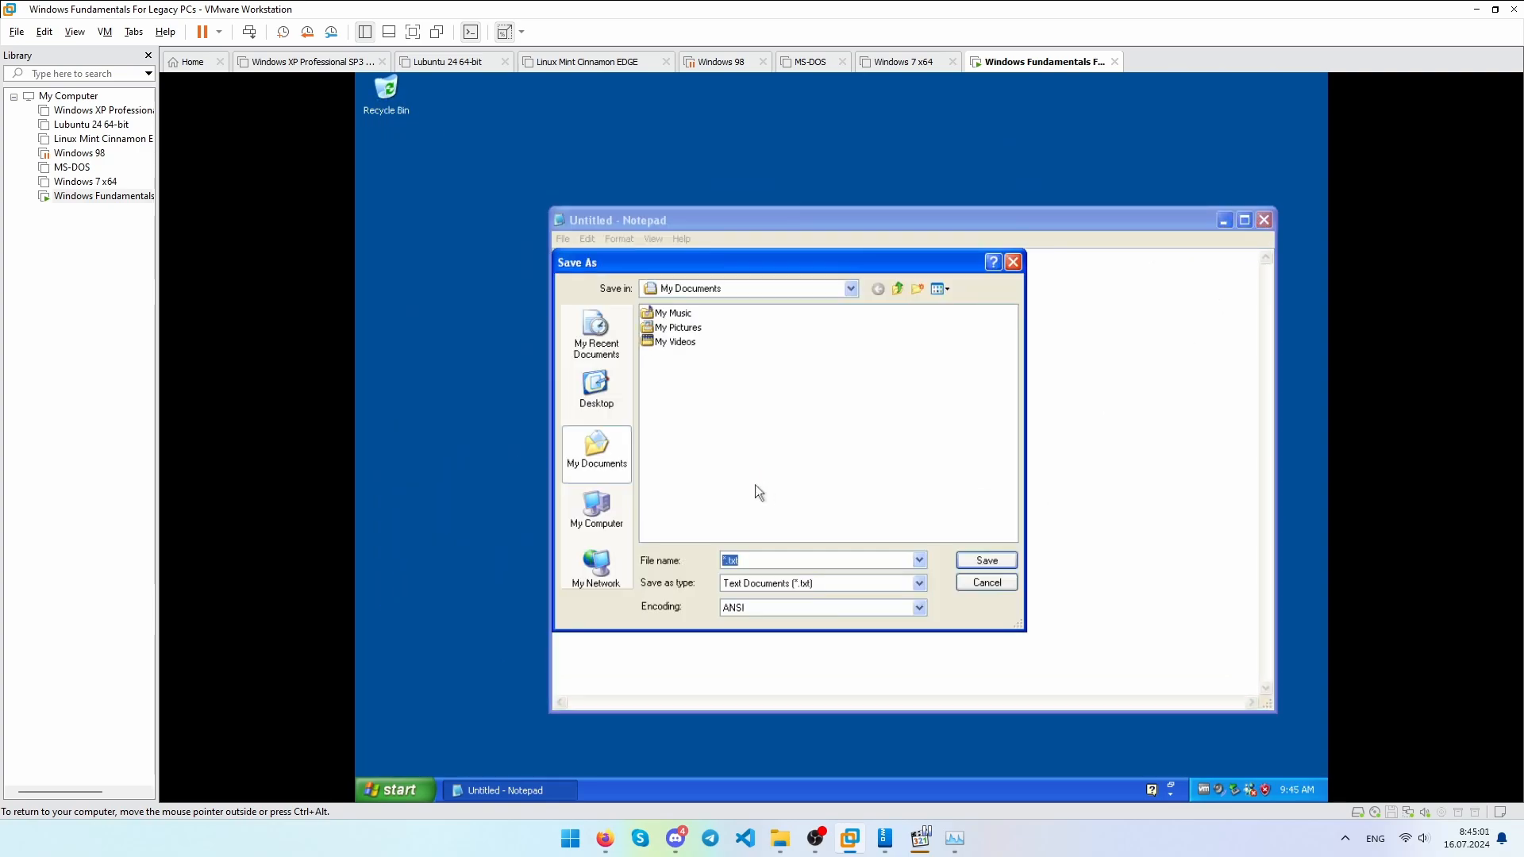
{"action": "key", "text": "End"}
{"action": "key", "text": "BackSpace"}
{"action": "type", "text": "np"}
{"action": "left_click", "coordinate": [987, 560]}
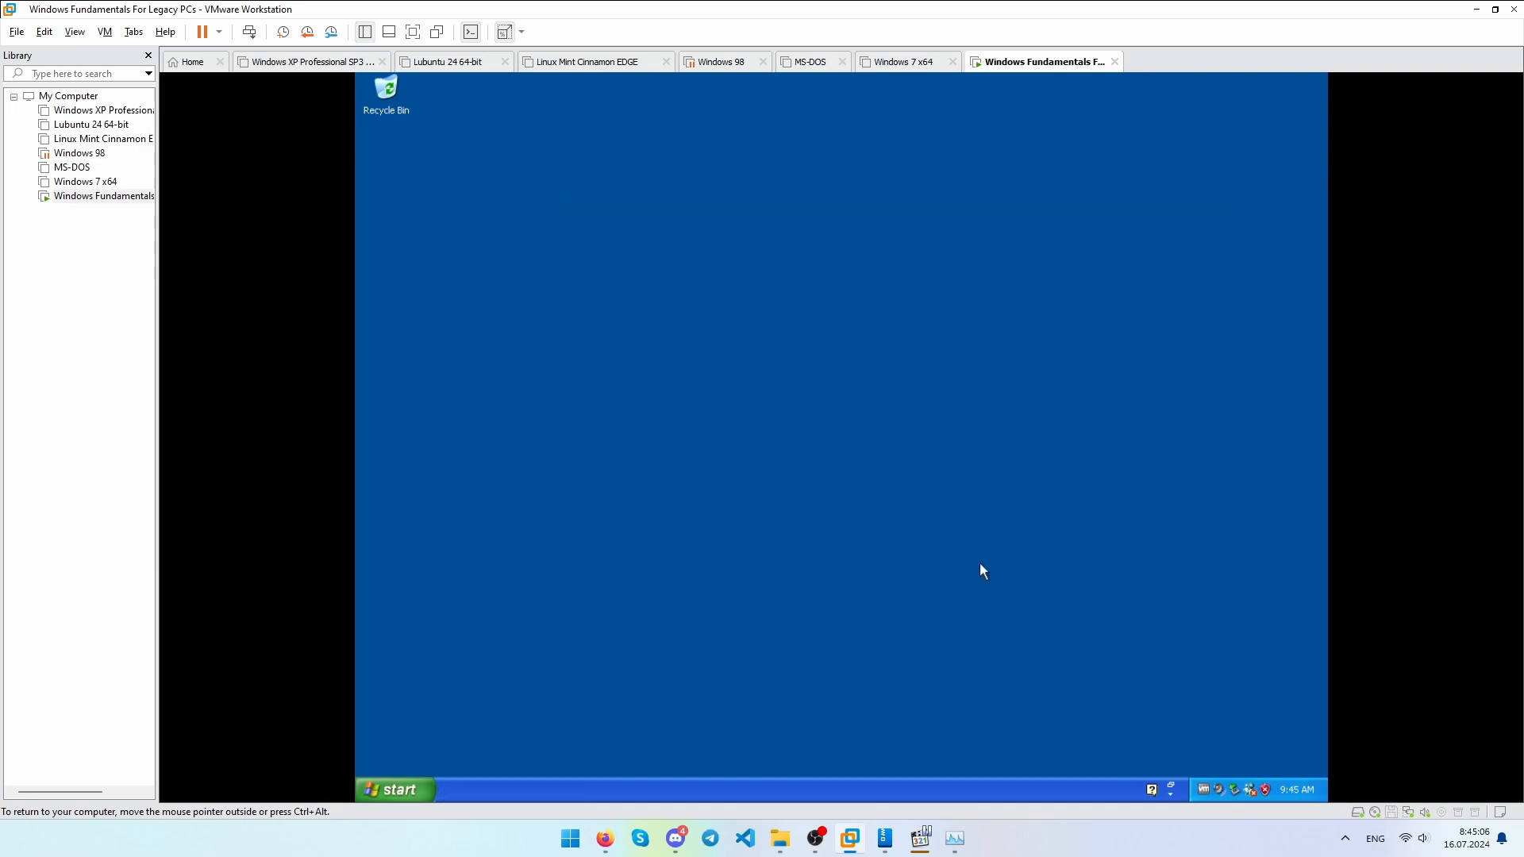
Open WordPad from the guest's accessories and enter the text "WordPad test".
{"action": "left_click", "coordinate": [413, 788]}
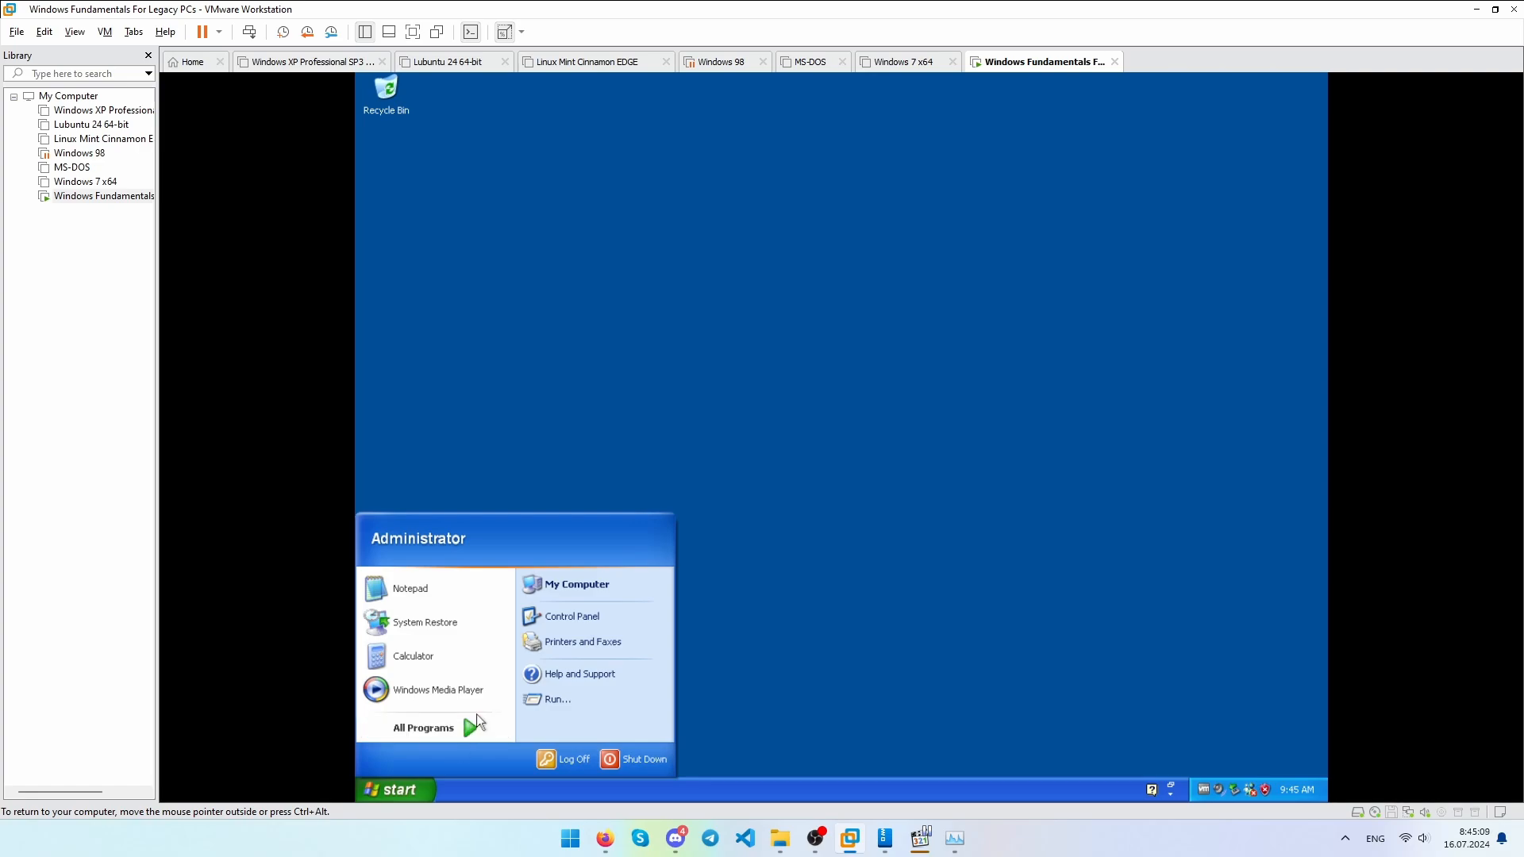
{"action": "mouse_move", "coordinate": [465, 727]}
{"action": "mouse_move", "coordinate": [532, 632]}
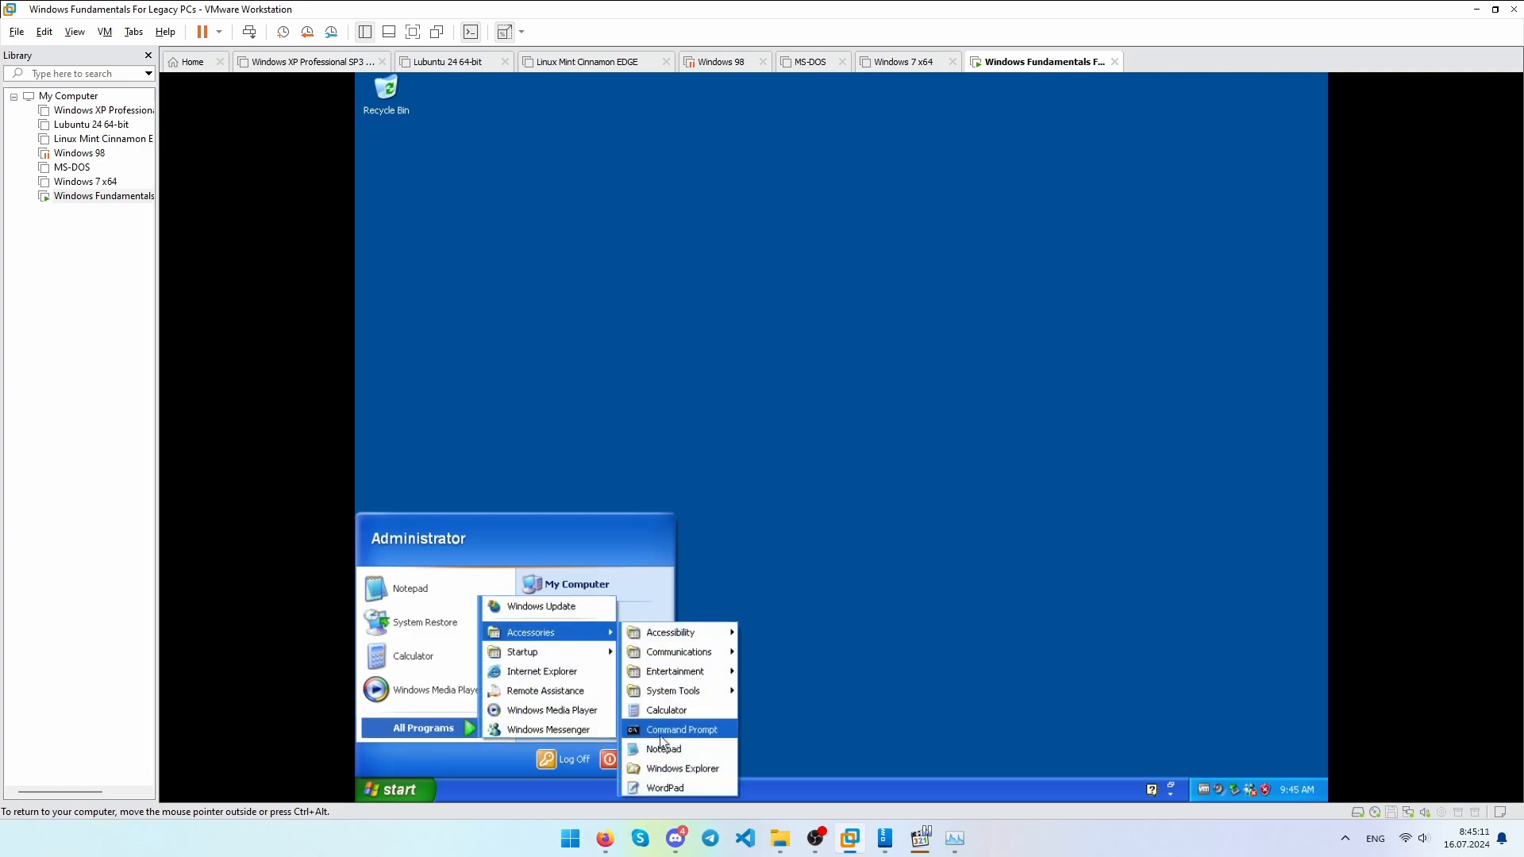
{"action": "left_click", "coordinate": [669, 785]}
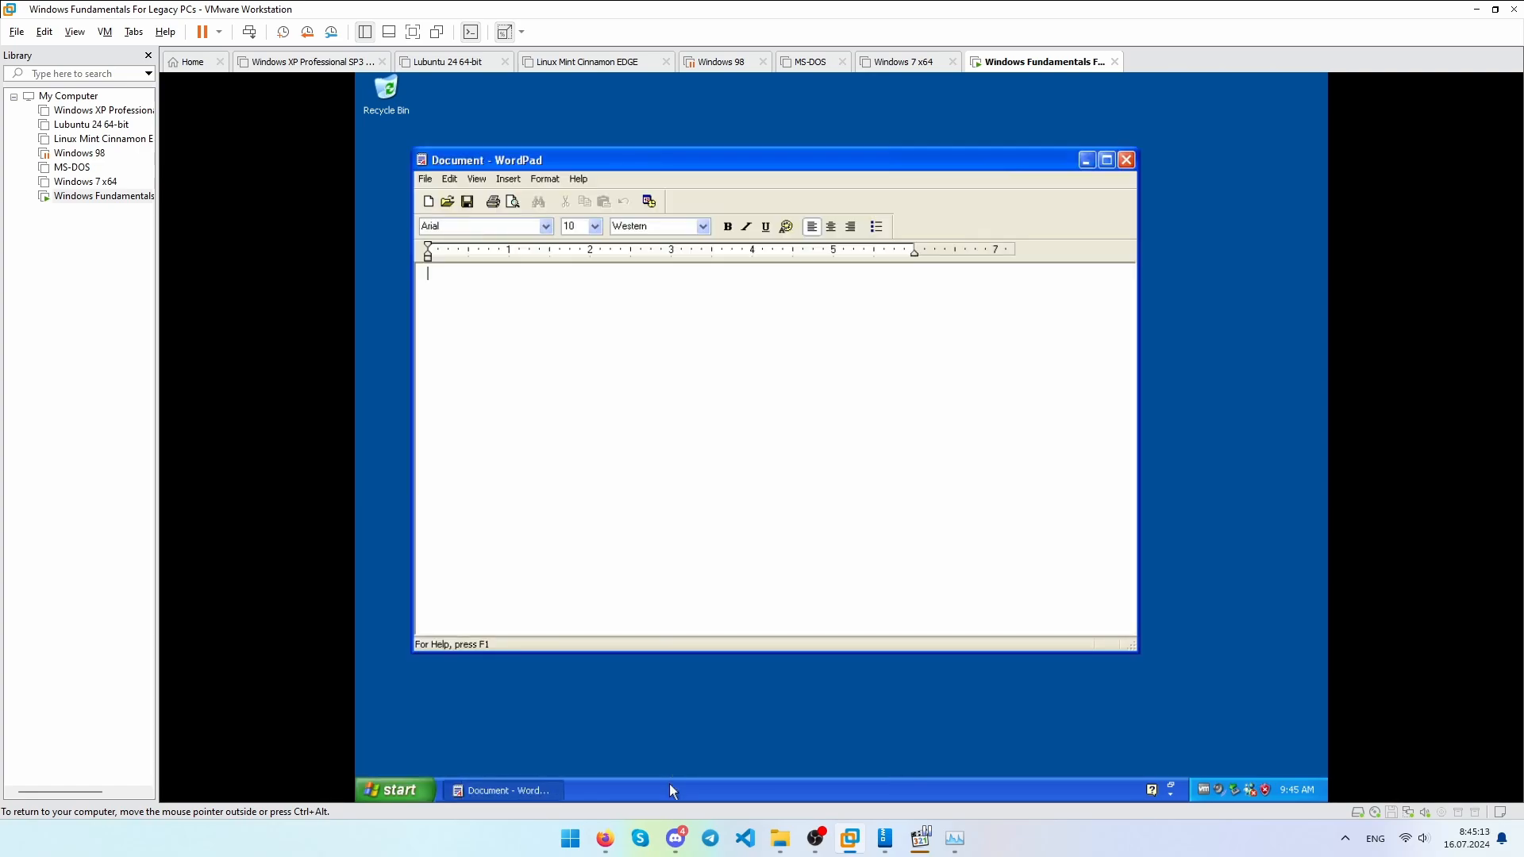
{"action": "type", "text": "WordPad test"}
Select all of the WordPad text, try font size 22, and set it to 48.
{"action": "key", "text": "ctrl+a"}
{"action": "left_click", "coordinate": [594, 226]}
{"action": "left_click", "coordinate": [575, 345]}
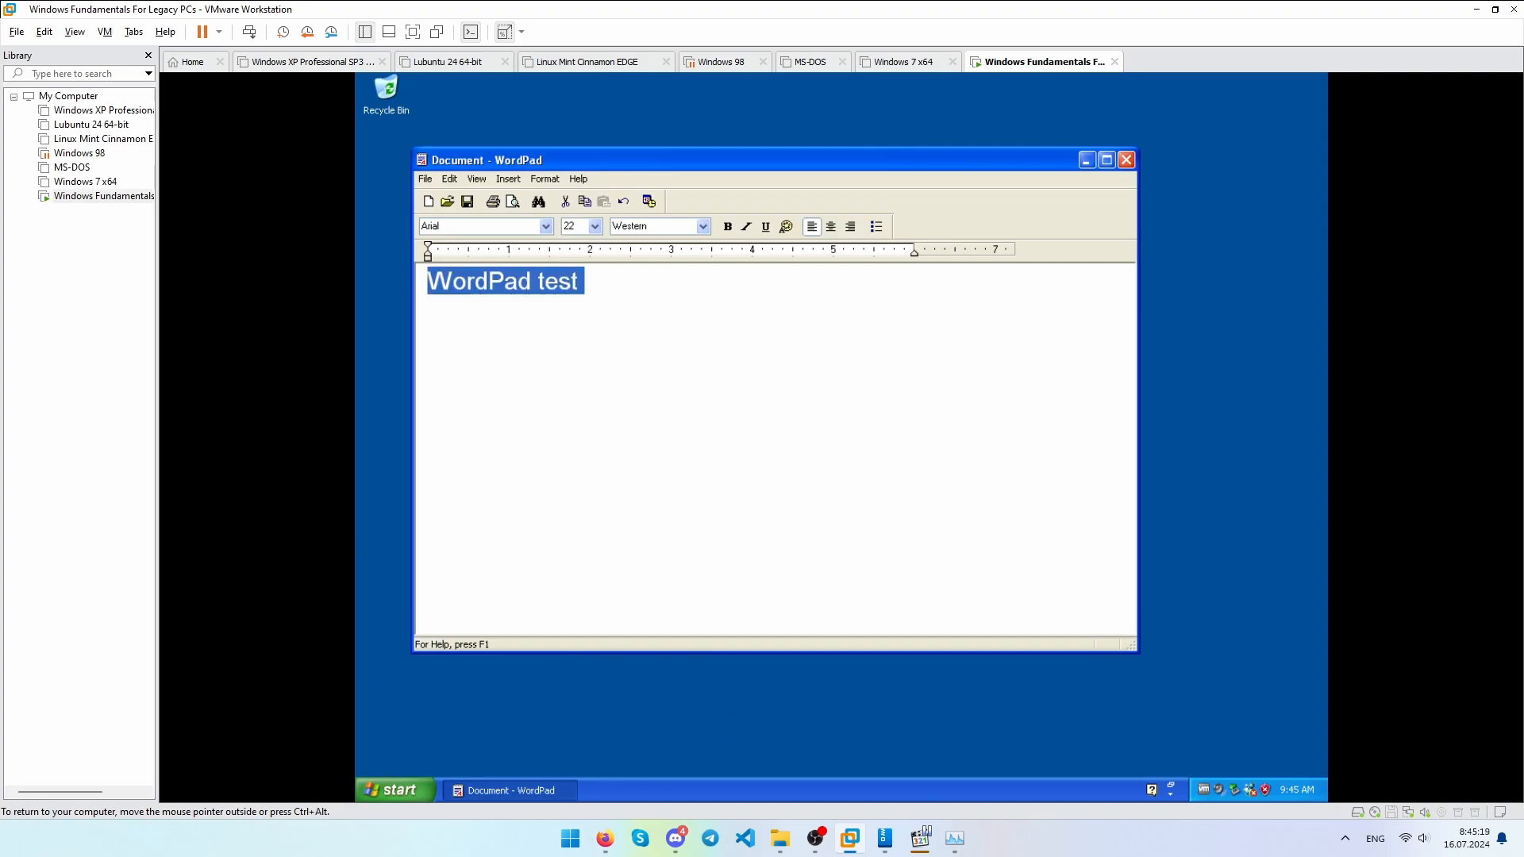
{"action": "left_click", "coordinate": [594, 226]}
{"action": "left_click", "coordinate": [575, 397]}
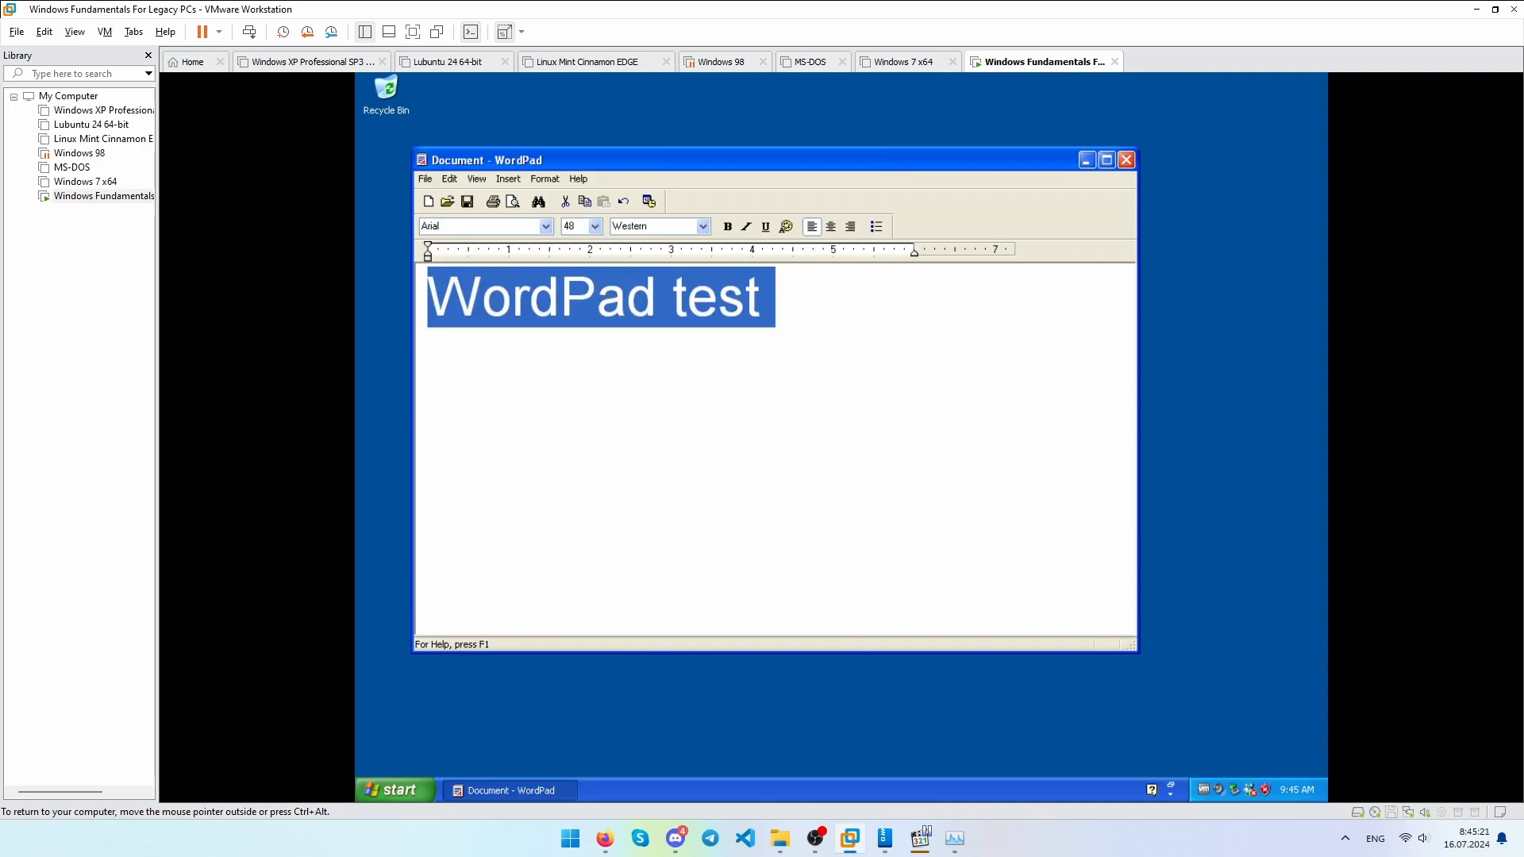
Look through the character script options for the selected WordPad text, keeping Western.
{"action": "left_click", "coordinate": [596, 298]}
{"action": "key", "text": "ctrl+a"}
{"action": "left_click", "coordinate": [702, 226]}
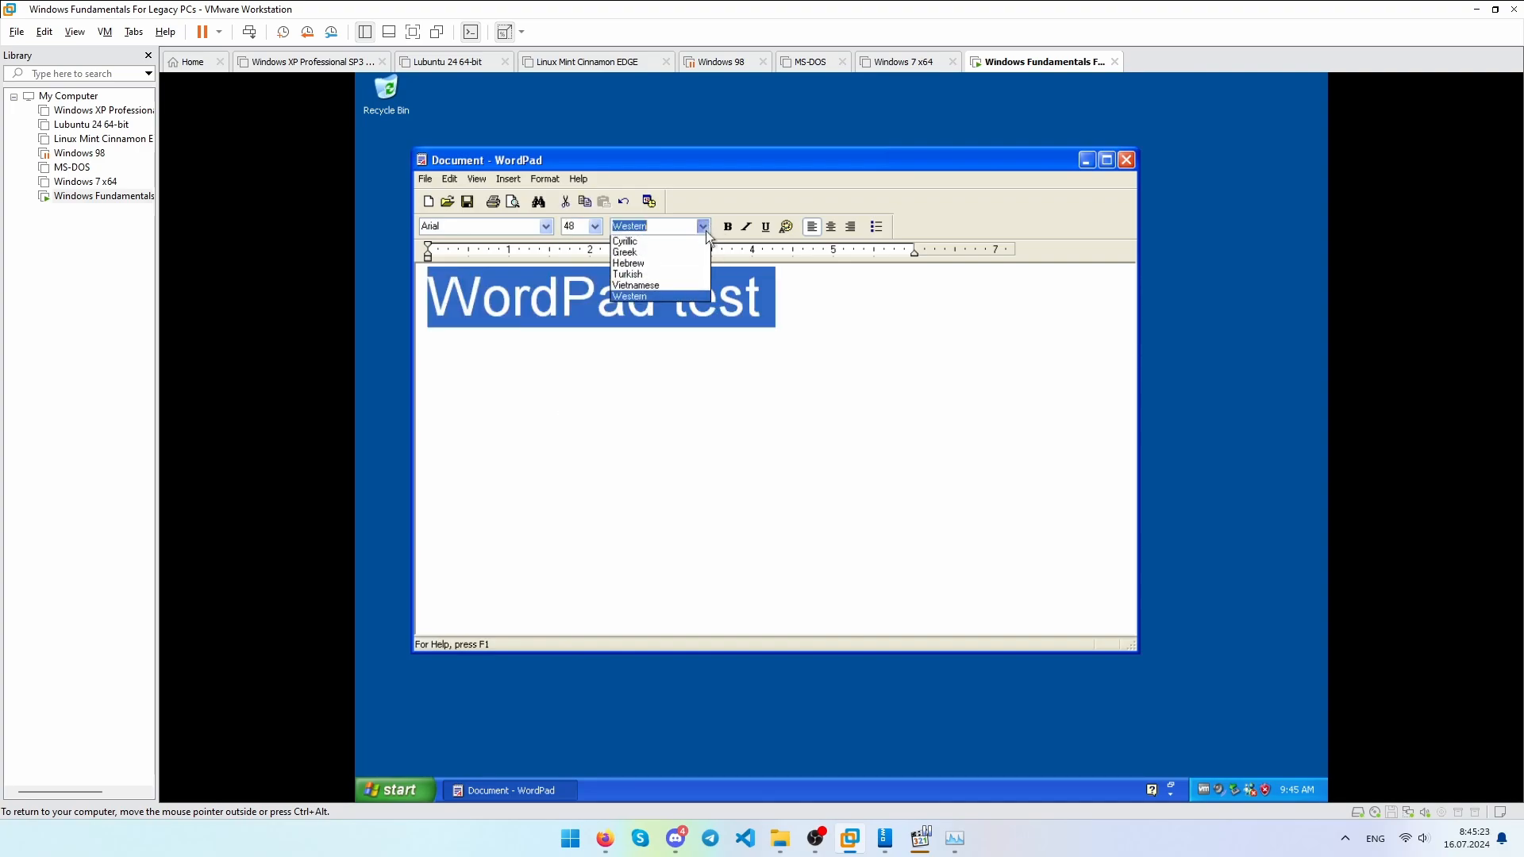
{"action": "left_click", "coordinate": [649, 303]}
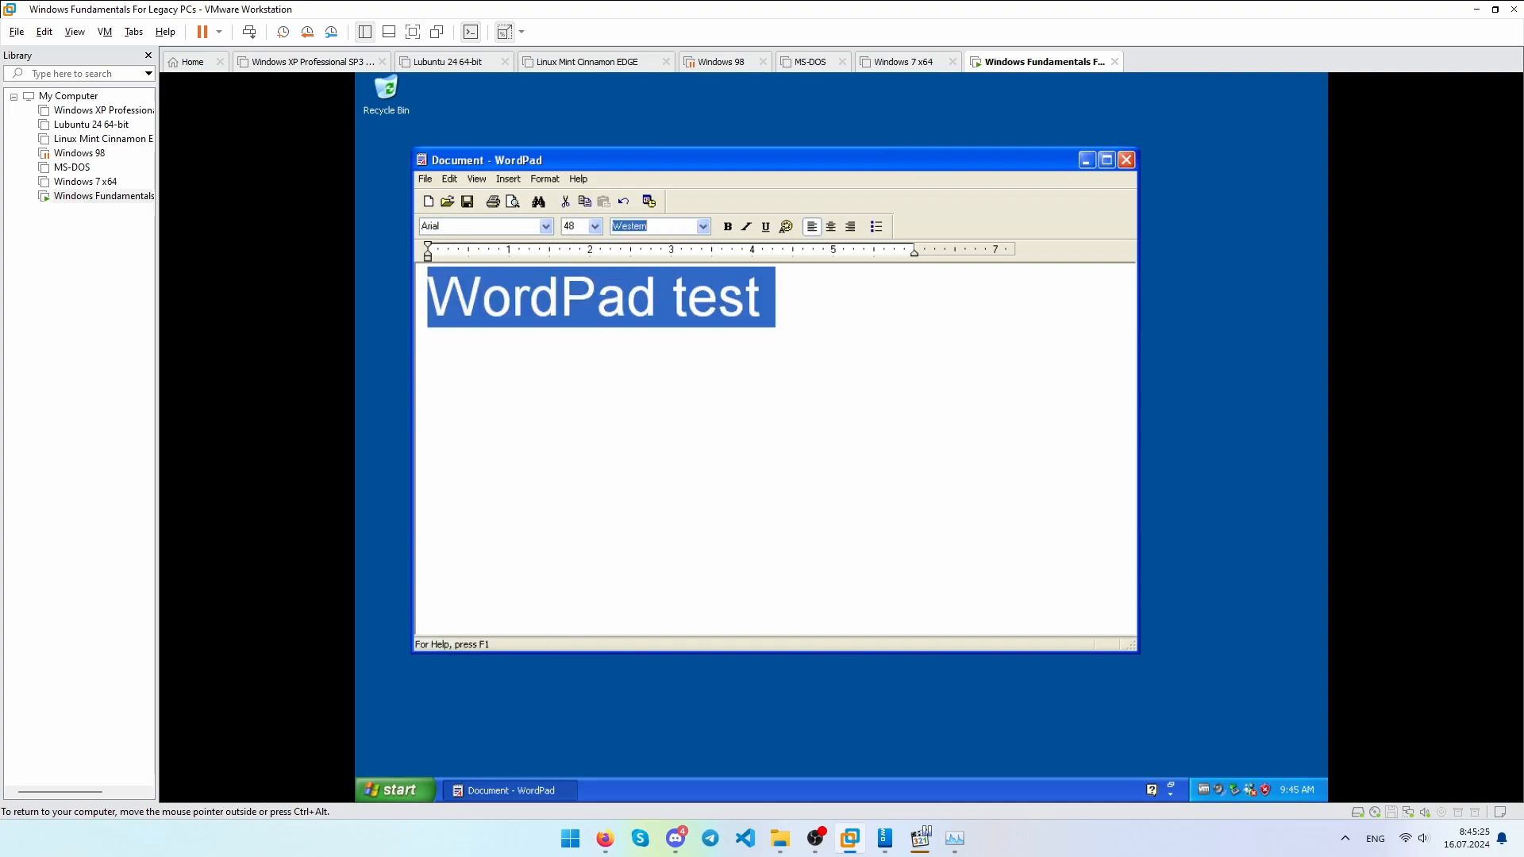
{"action": "left_click", "coordinate": [702, 226]}
{"action": "left_click", "coordinate": [631, 330]}
{"action": "left_click", "coordinate": [545, 226]}
{"action": "scroll", "coordinate": [524, 340], "scroll_direction": "down", "scroll_amount": 5}
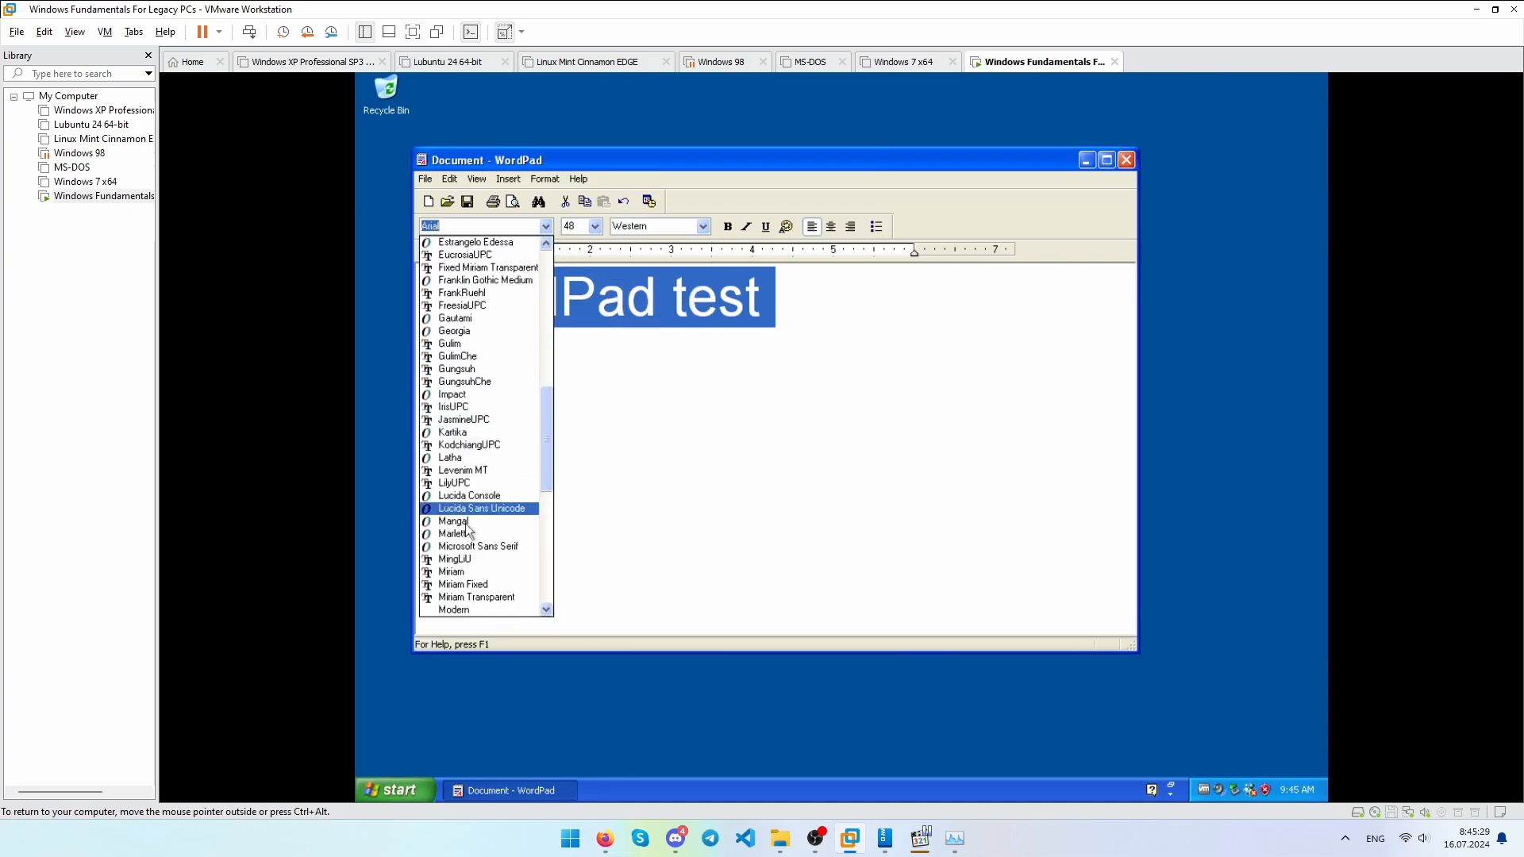
{"action": "key", "text": "Escape"}
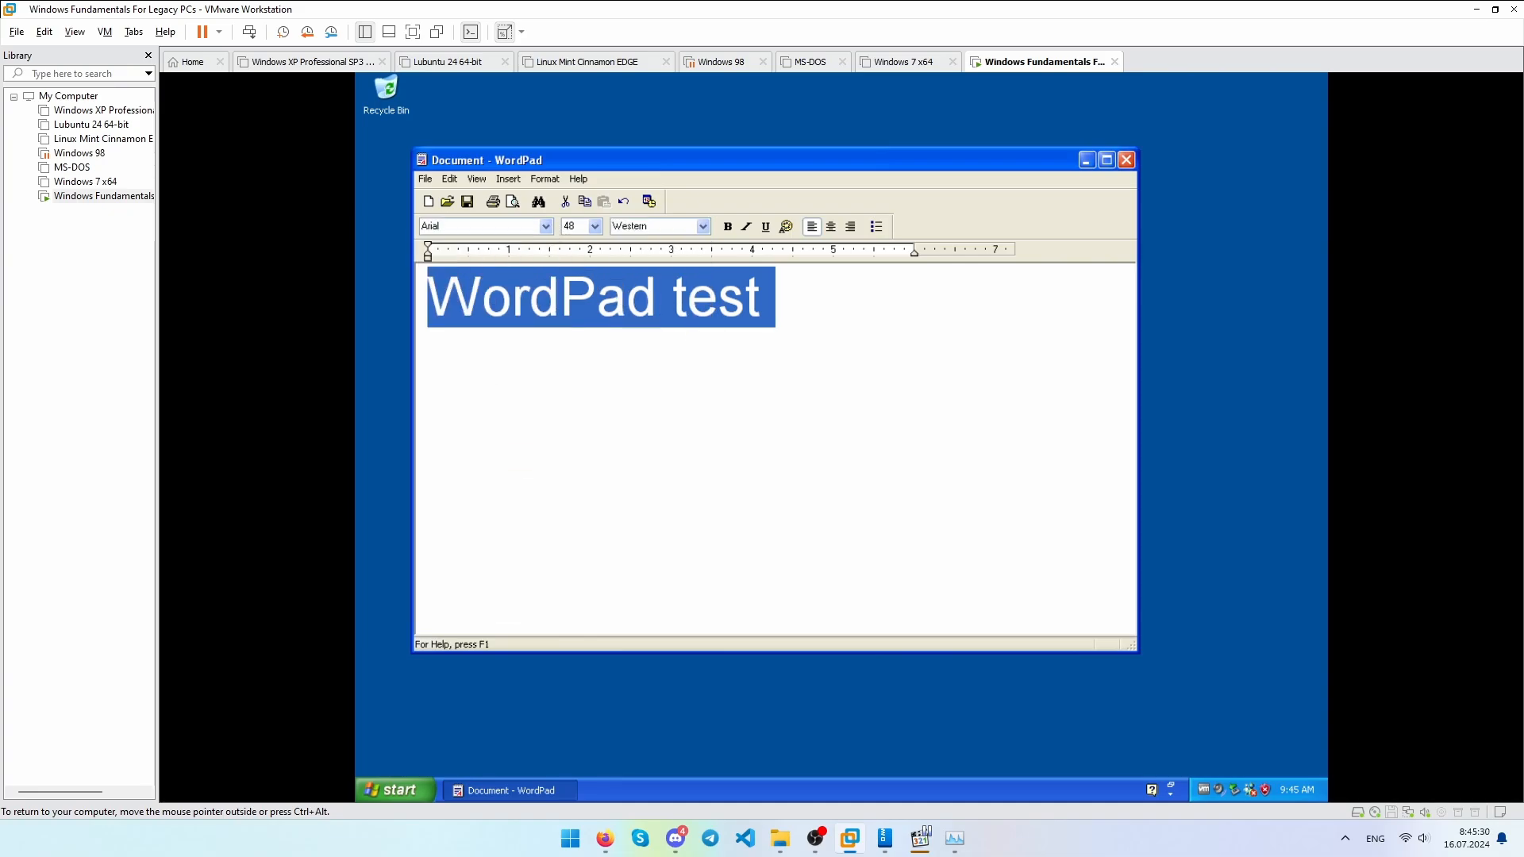
Change the font of the WordPad text to MS PMincho and deselect the text.
{"action": "left_click", "coordinate": [545, 226]}
{"action": "scroll", "coordinate": [461, 597], "scroll_direction": "down", "scroll_amount": 7}
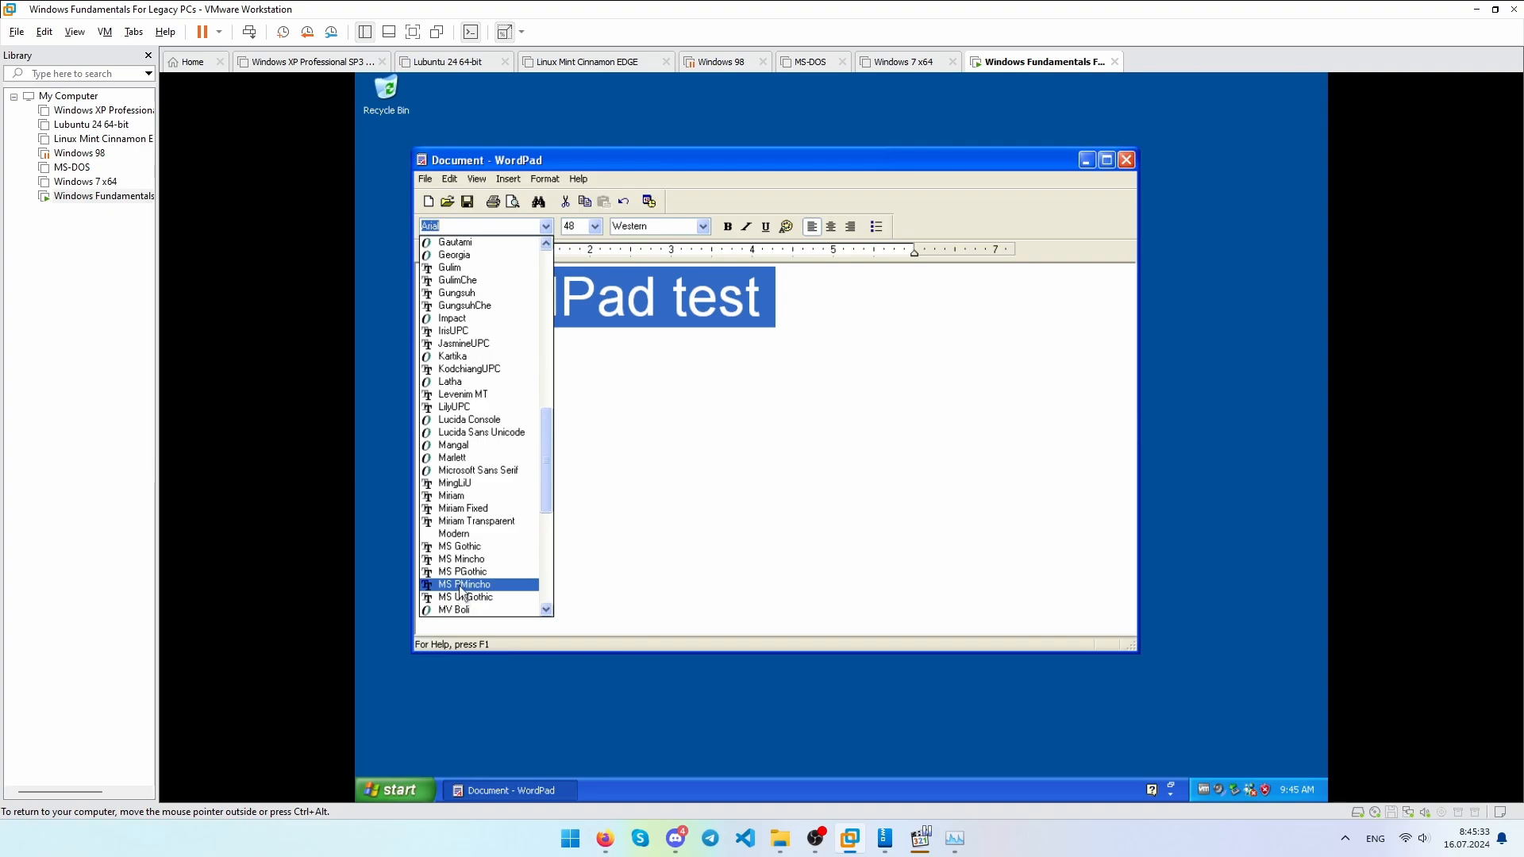
{"action": "left_click", "coordinate": [461, 585]}
{"action": "left_click", "coordinate": [605, 295]}
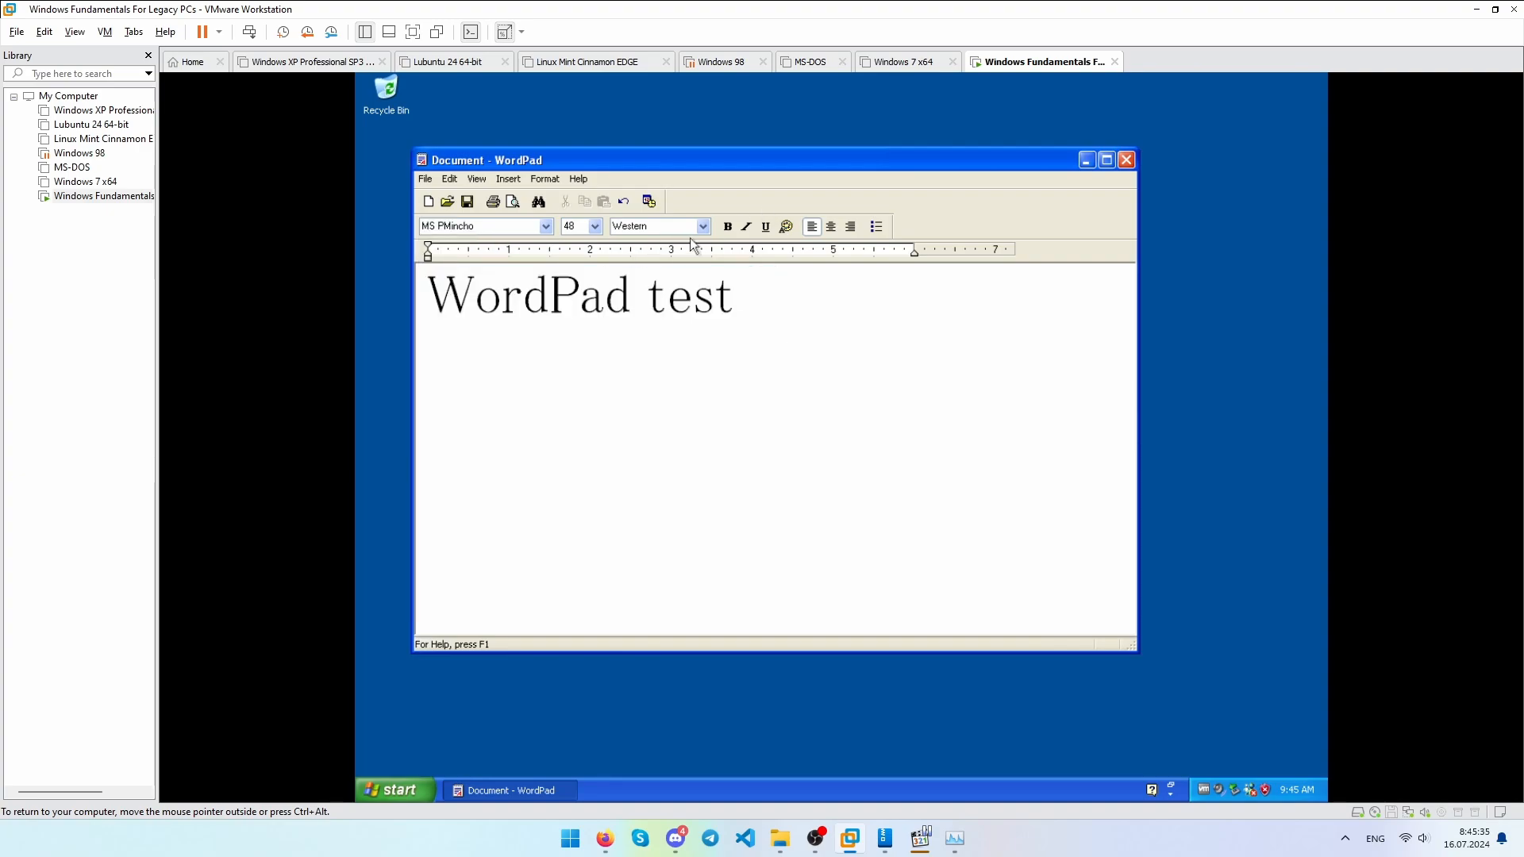
Make the whole WordPad text bold, italic and underlined, and place the cursor at its end.
{"action": "key", "text": "ctrl+a"}
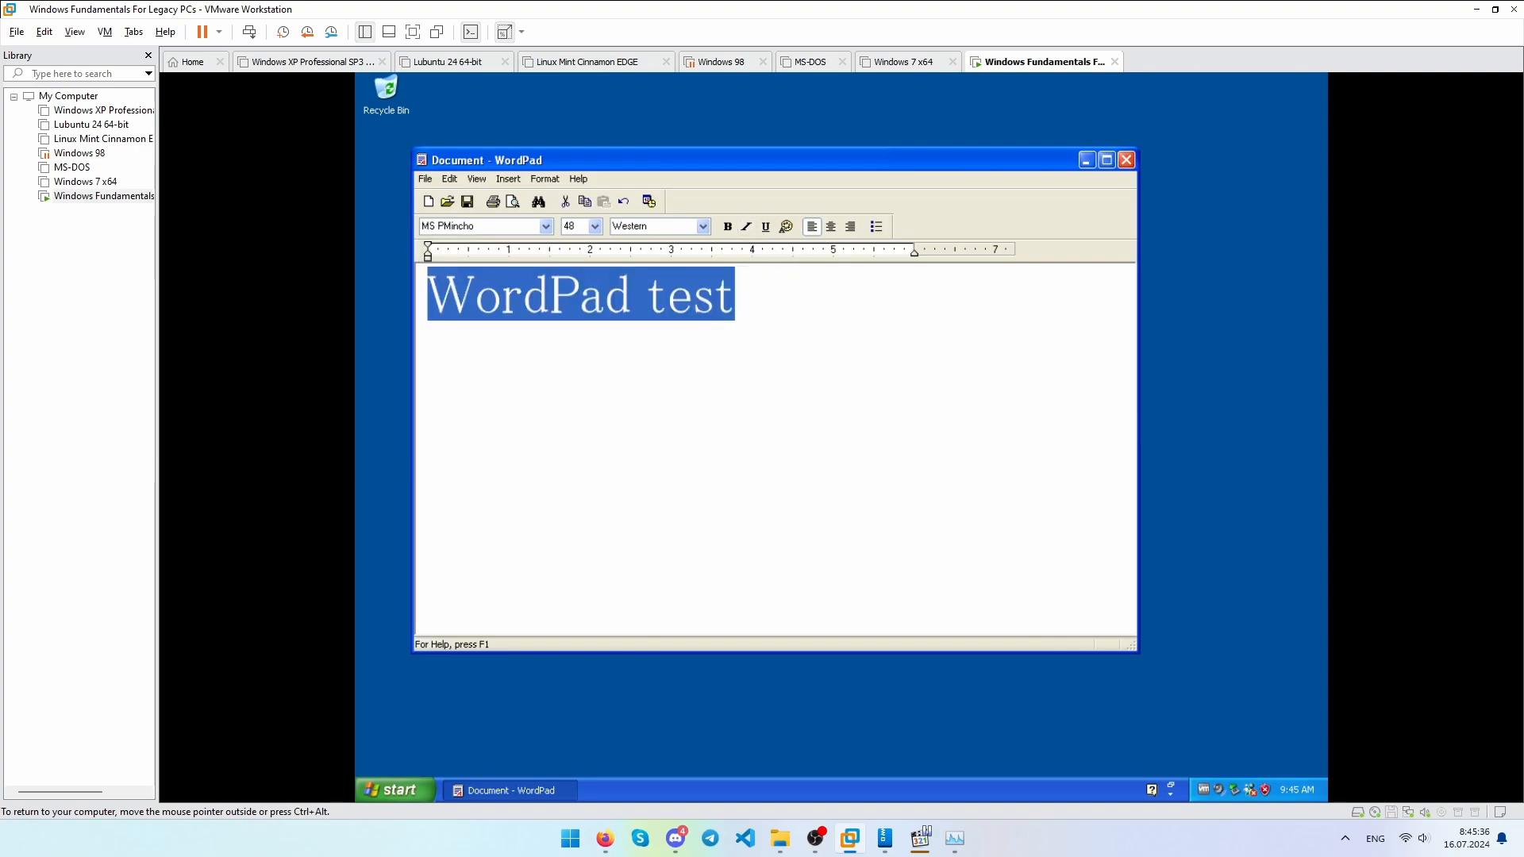
{"action": "left_click", "coordinate": [728, 227]}
{"action": "left_click", "coordinate": [746, 227]}
{"action": "left_click", "coordinate": [767, 227]}
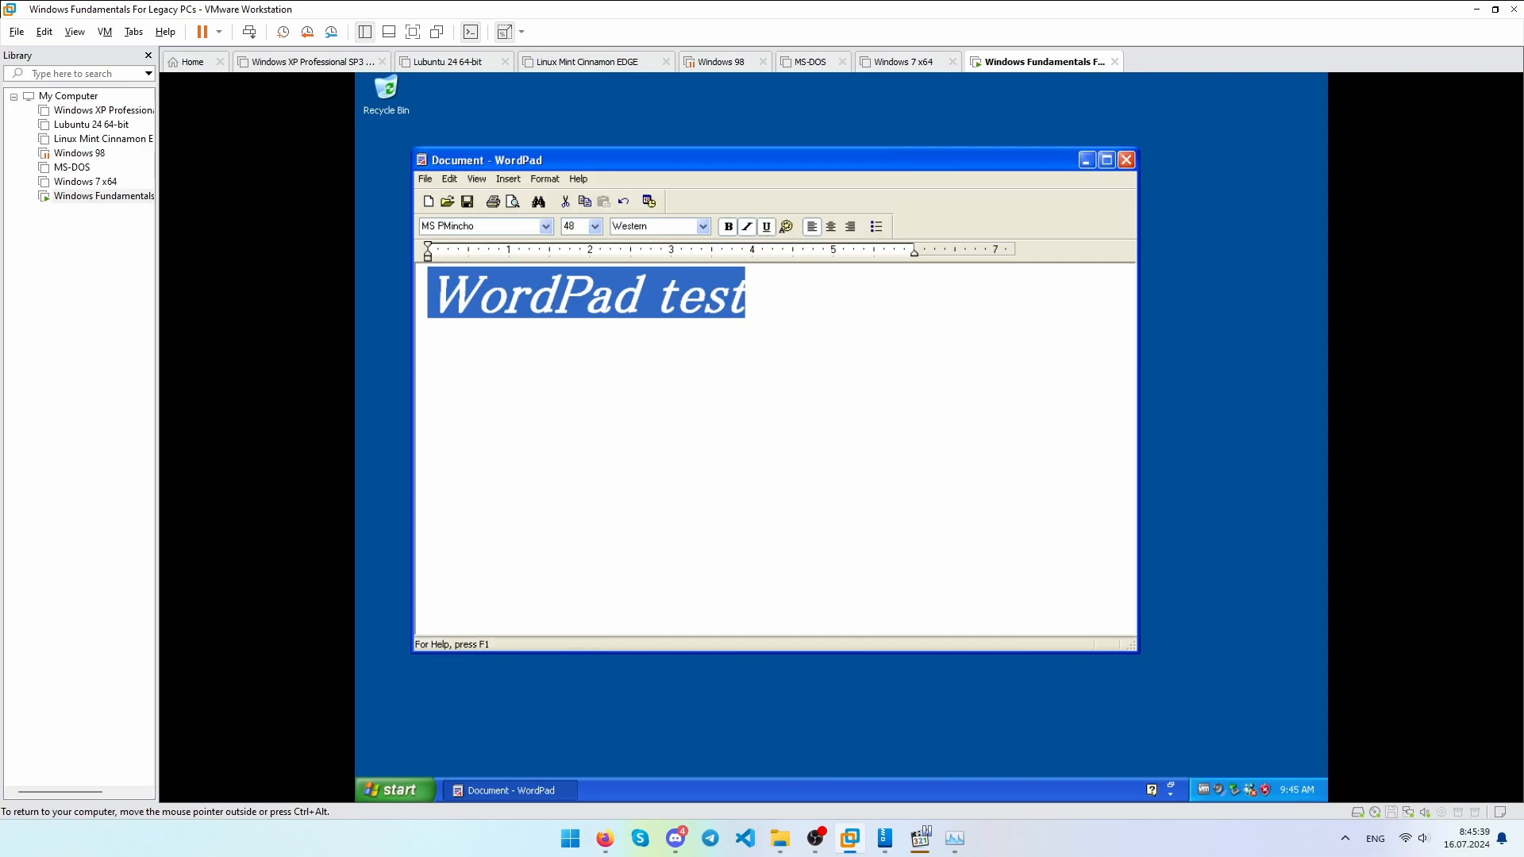
{"action": "left_click", "coordinate": [746, 294]}
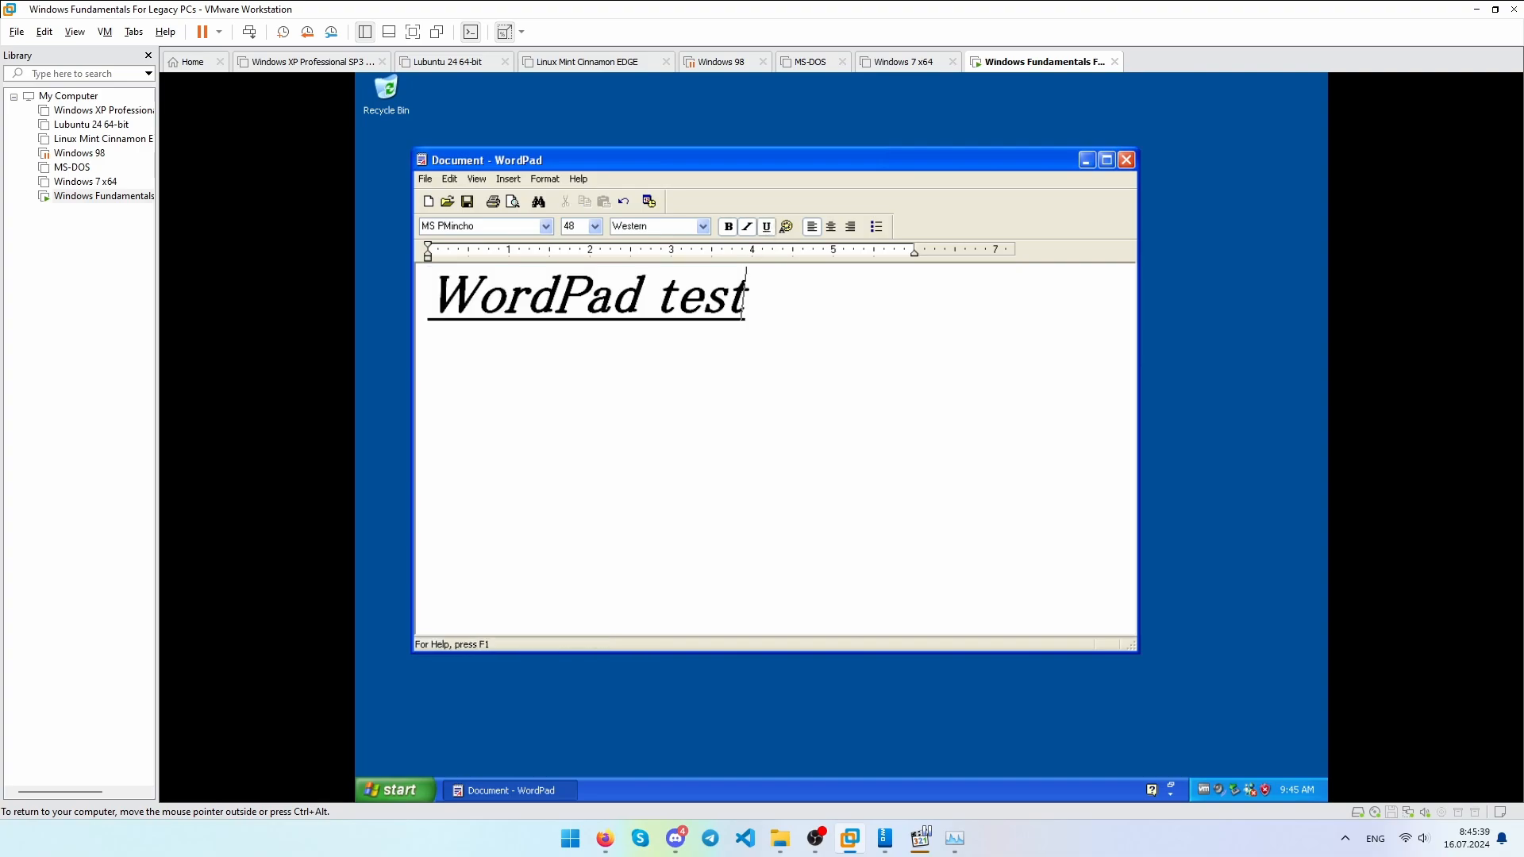
Center the WordPad line and add a second line reading "lol" below it.
{"action": "left_click", "coordinate": [832, 228]}
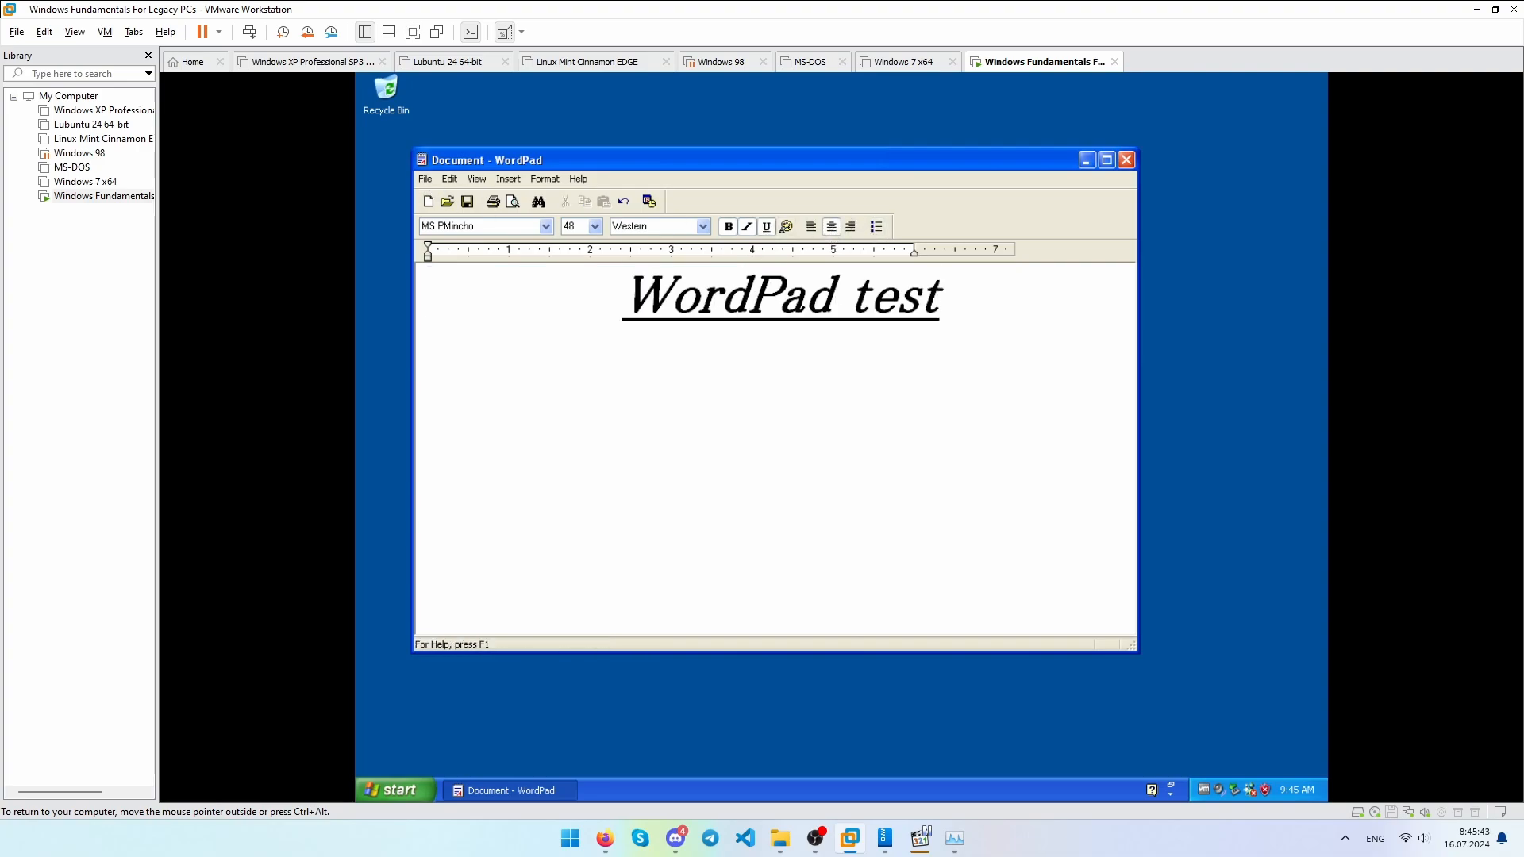
{"action": "key", "text": "Return"}
{"action": "type", "text": "lol"}
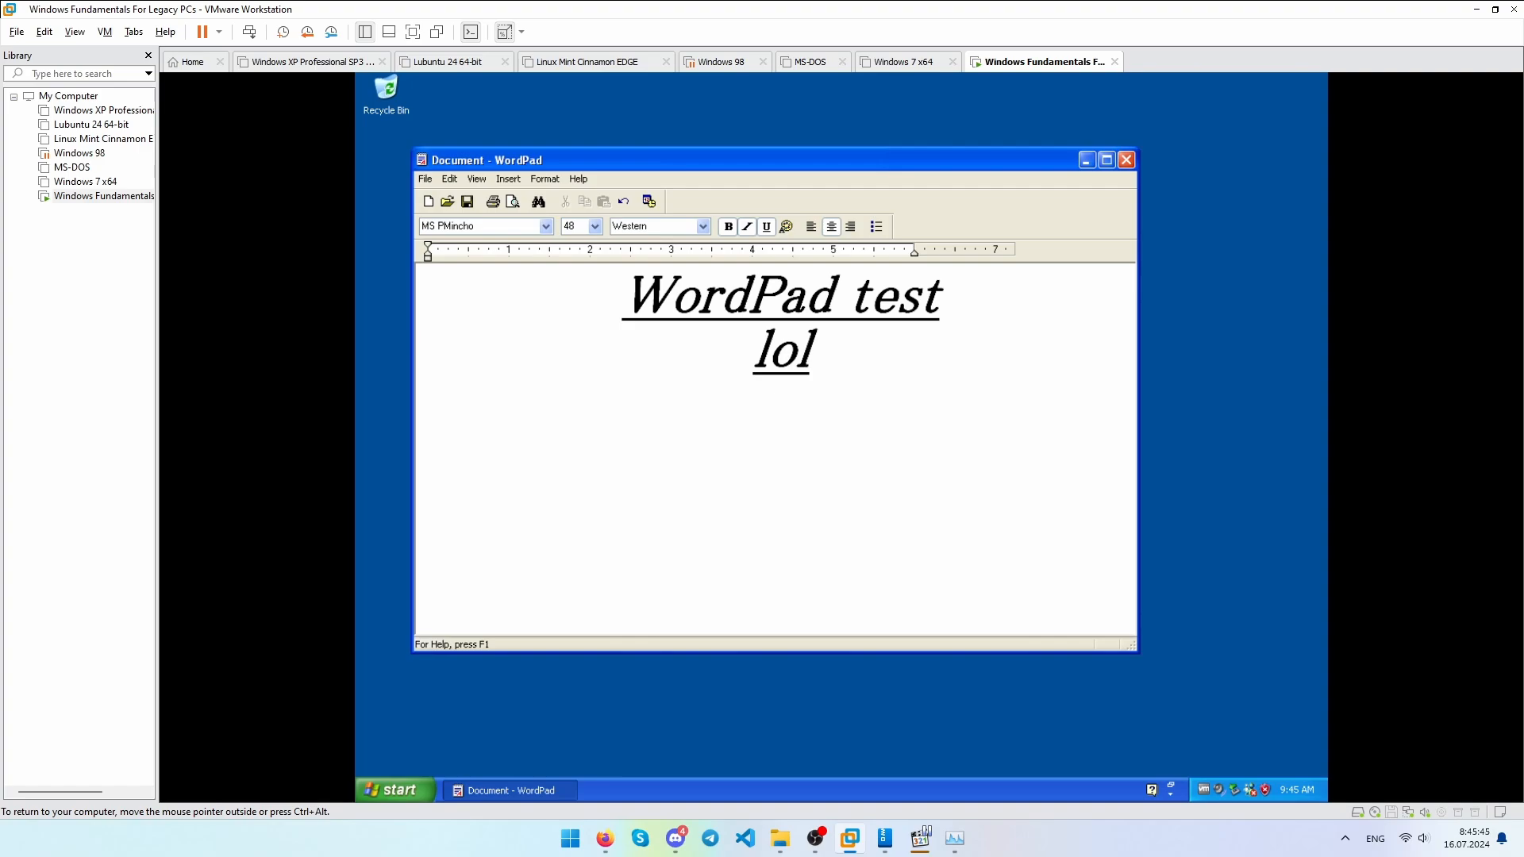
Save the WordPad file as Document in My Documents in Rich Text Format, and show the guest's desktop.
{"action": "key", "text": "ctrl+alt"}
{"action": "left_click", "coordinate": [425, 178]}
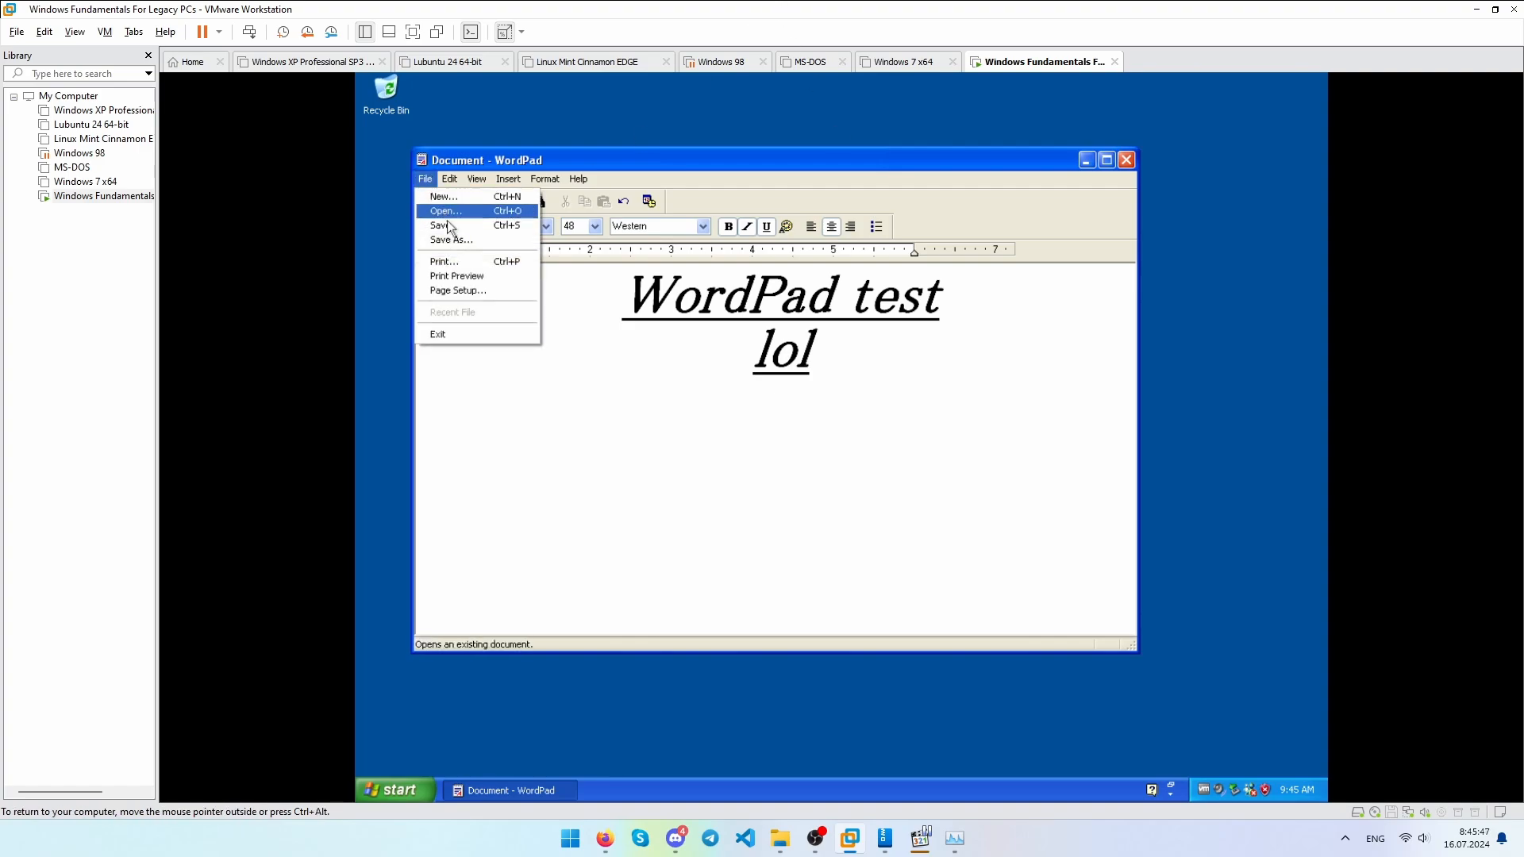
{"action": "left_click", "coordinate": [462, 241]}
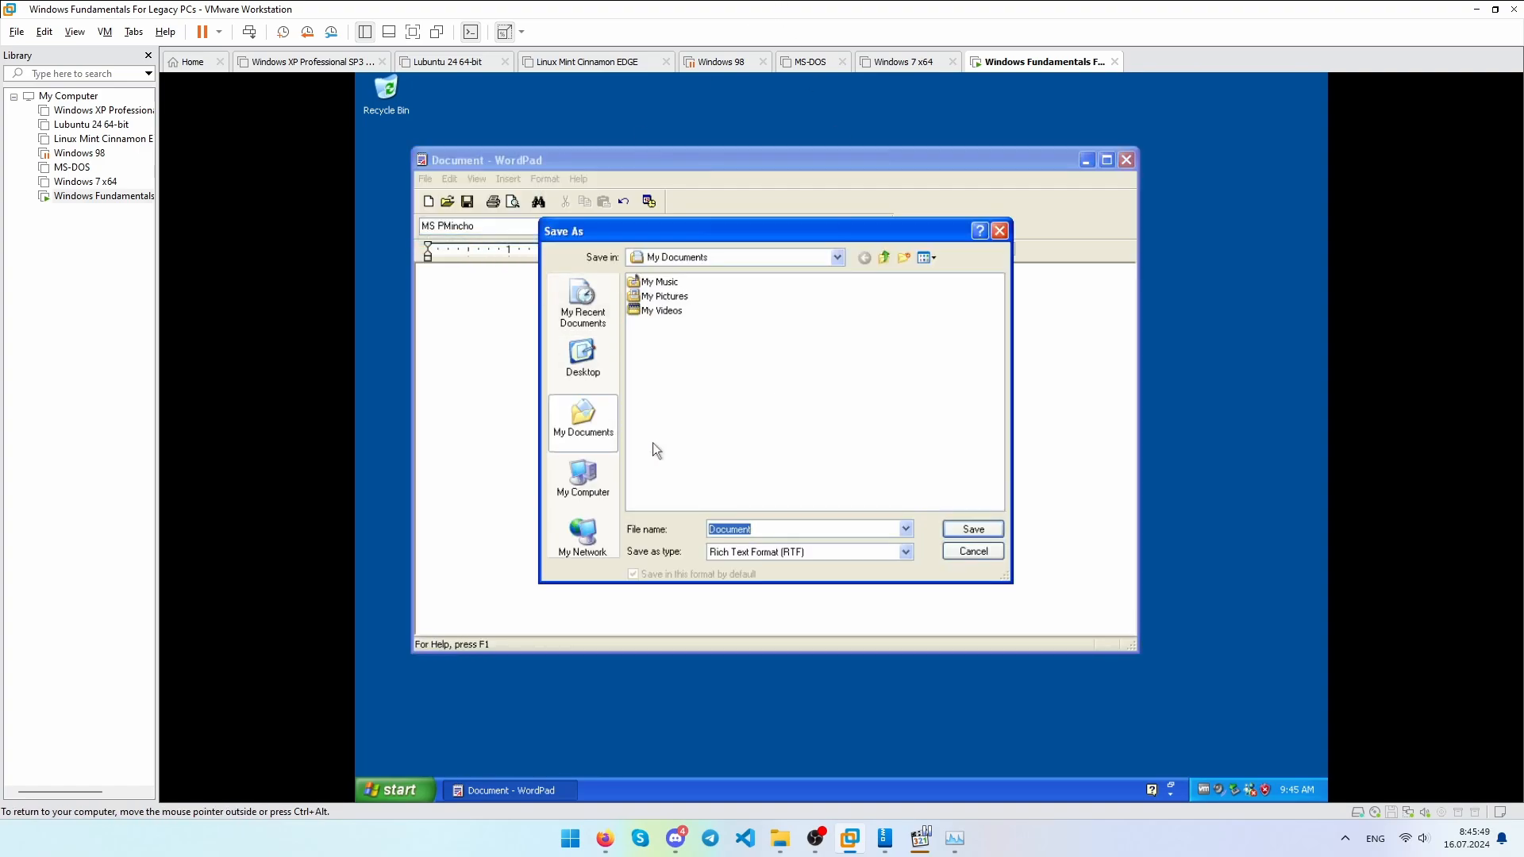
{"action": "left_click", "coordinate": [877, 552]}
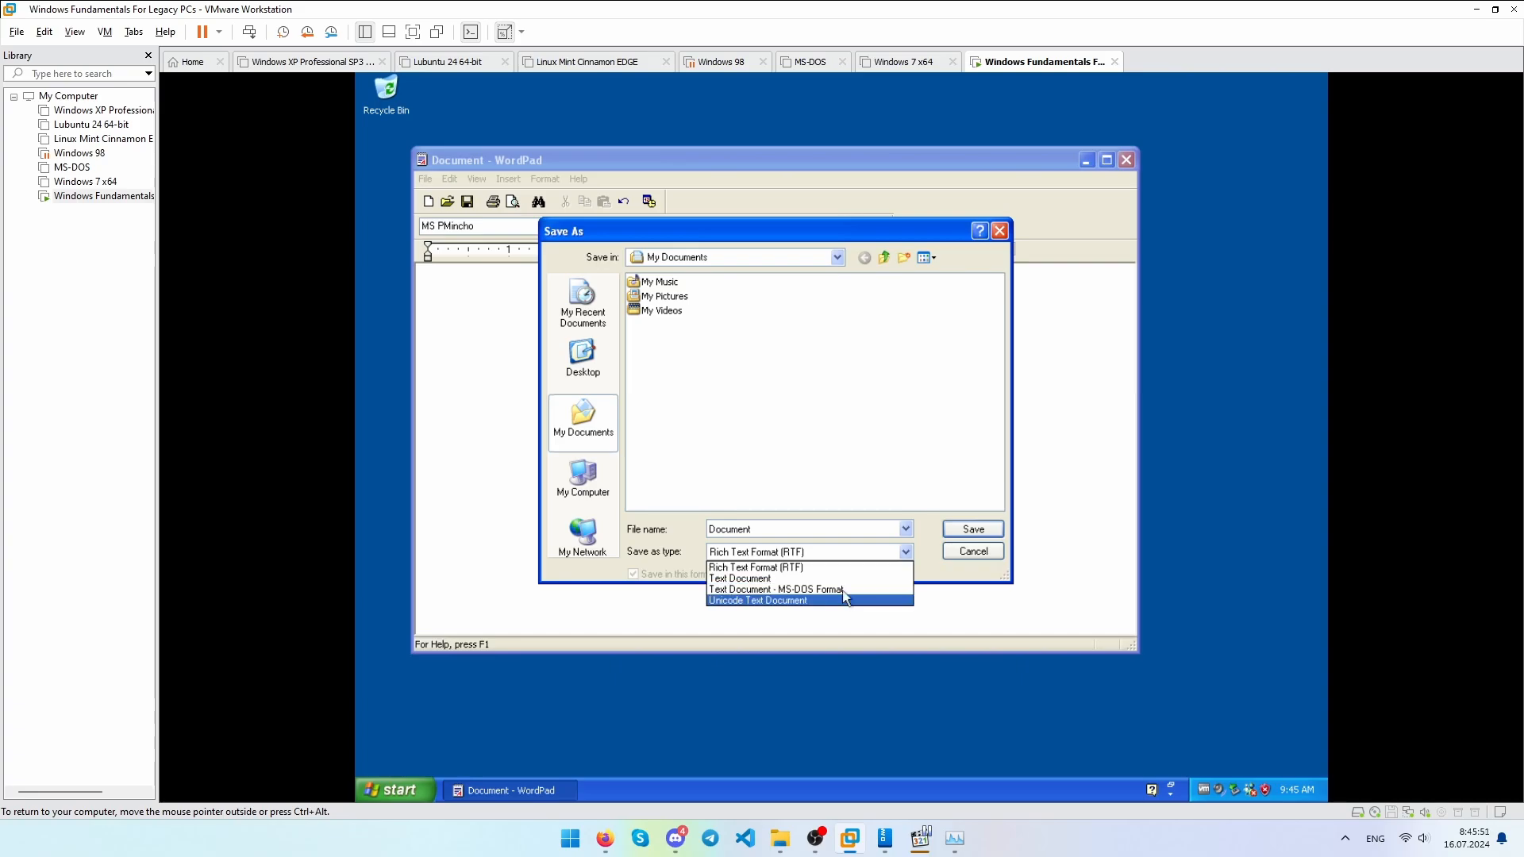
{"action": "left_click", "coordinate": [921, 567]}
{"action": "left_click", "coordinate": [950, 532]}
{"action": "key", "text": "super+d"}
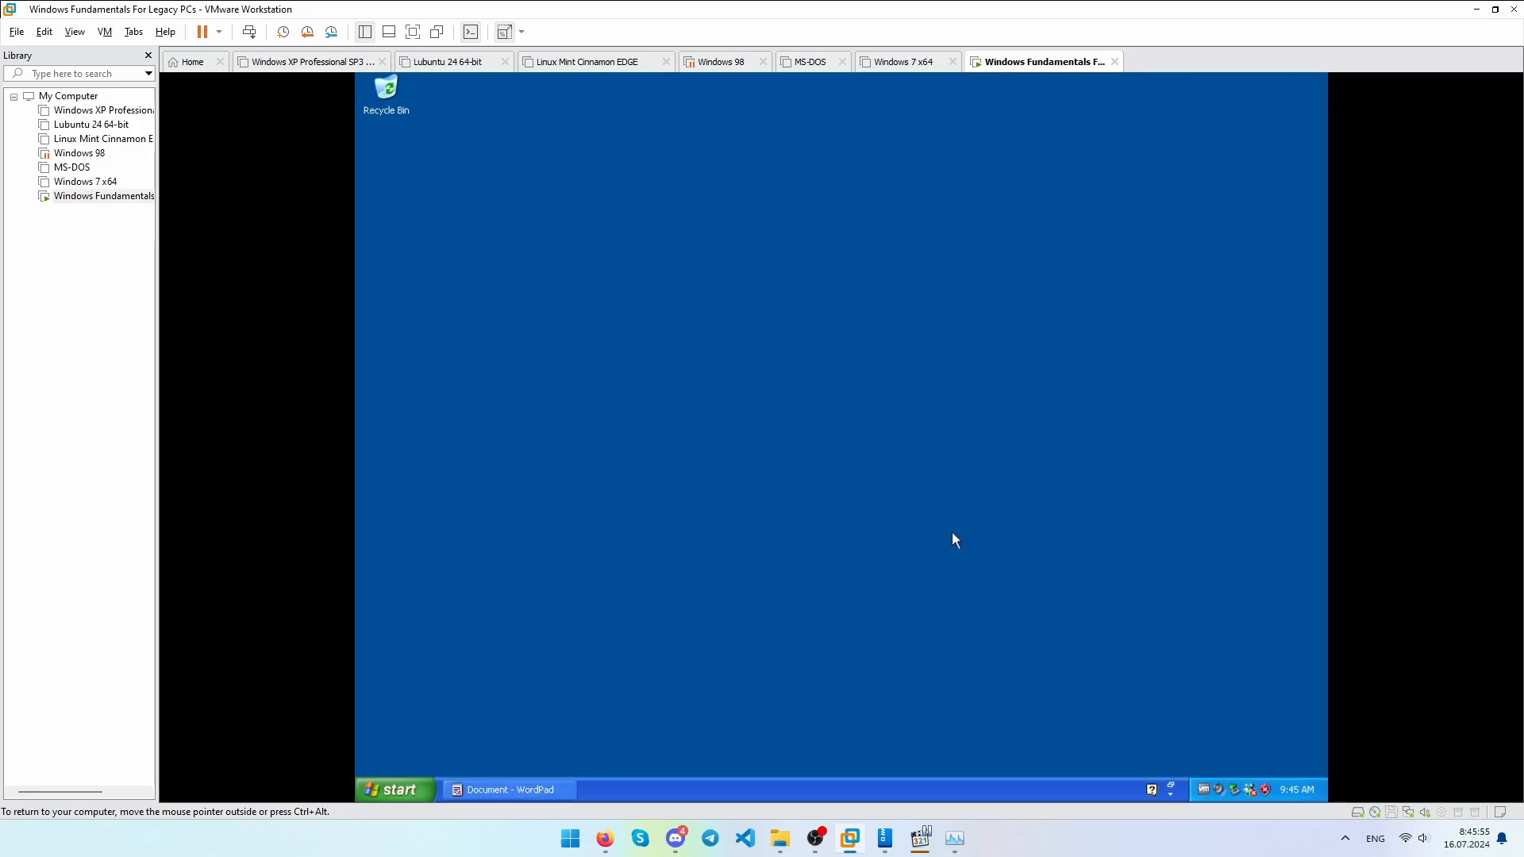
Launch Internet Explorer in the guest, look through the New Connection Wizard's Internet connection options, and cancel the wizard.
{"action": "left_click", "coordinate": [394, 789]}
{"action": "mouse_move", "coordinate": [414, 727]}
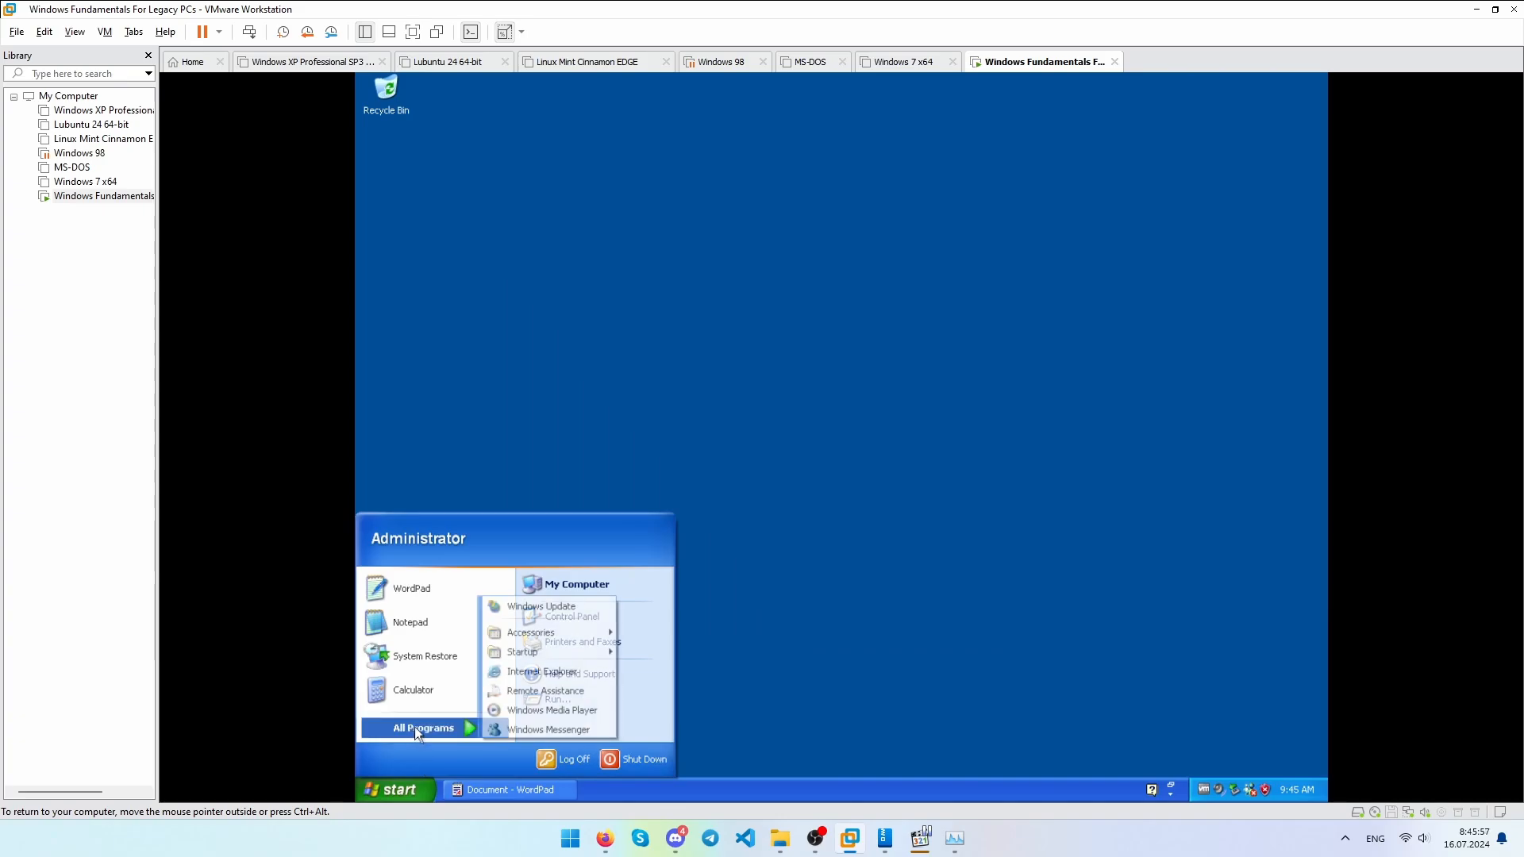
{"action": "left_click", "coordinate": [561, 674]}
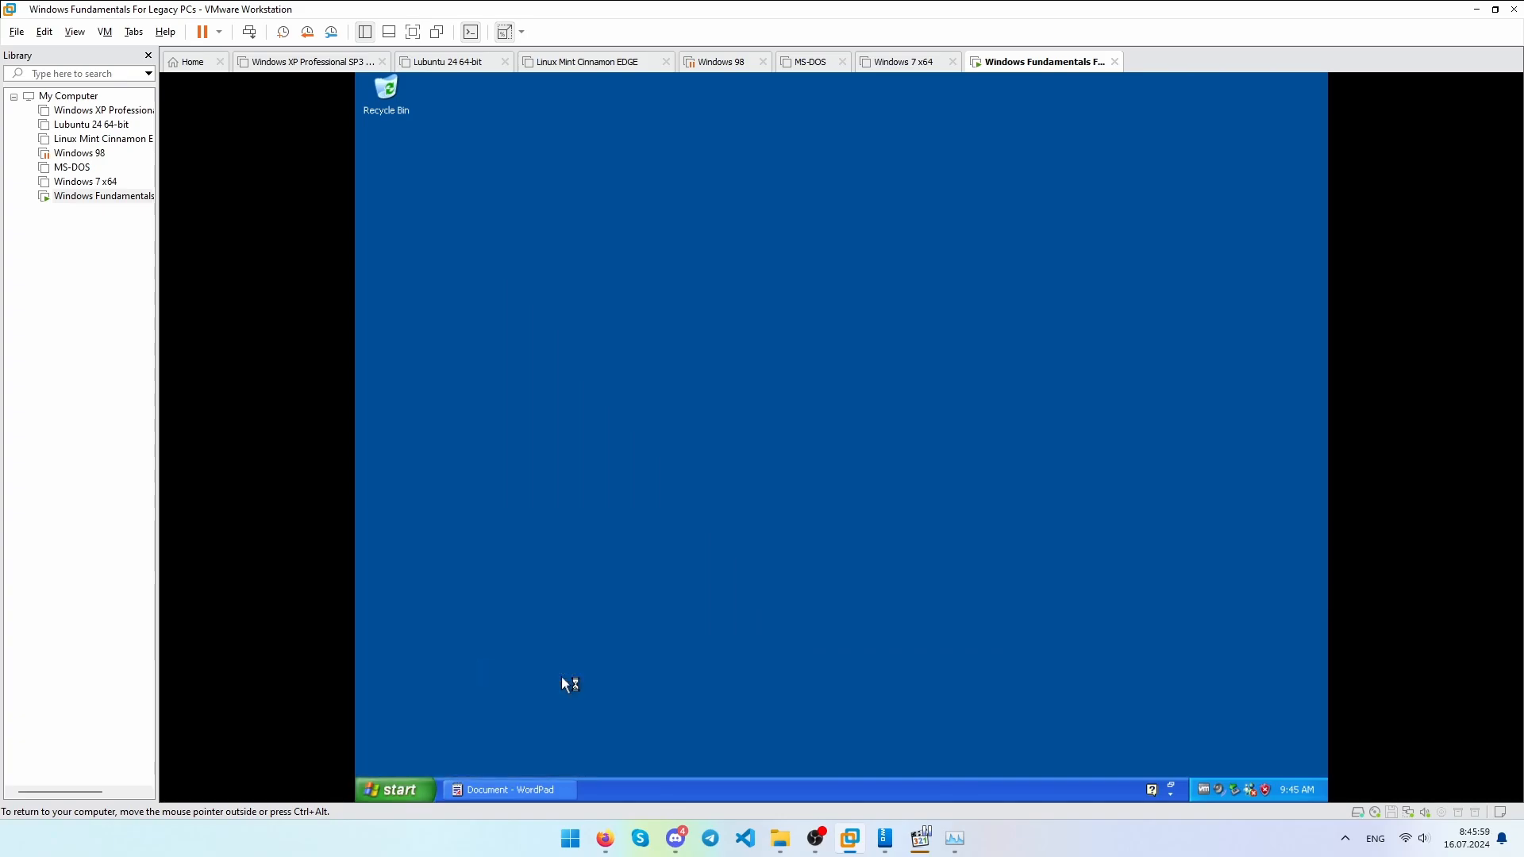
{"action": "left_click", "coordinate": [946, 582]}
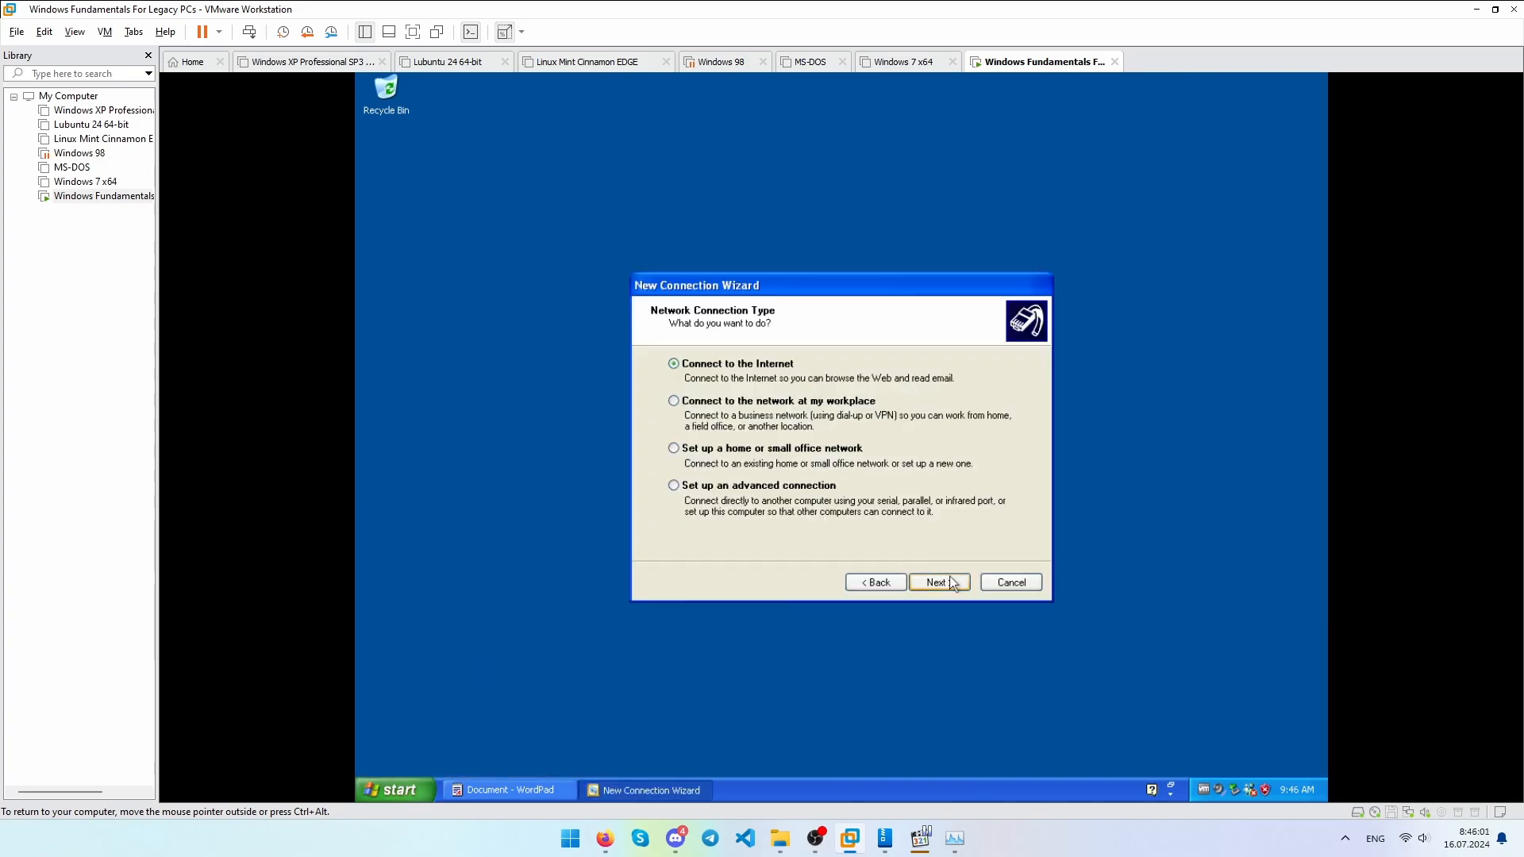
{"action": "left_click", "coordinate": [951, 584]}
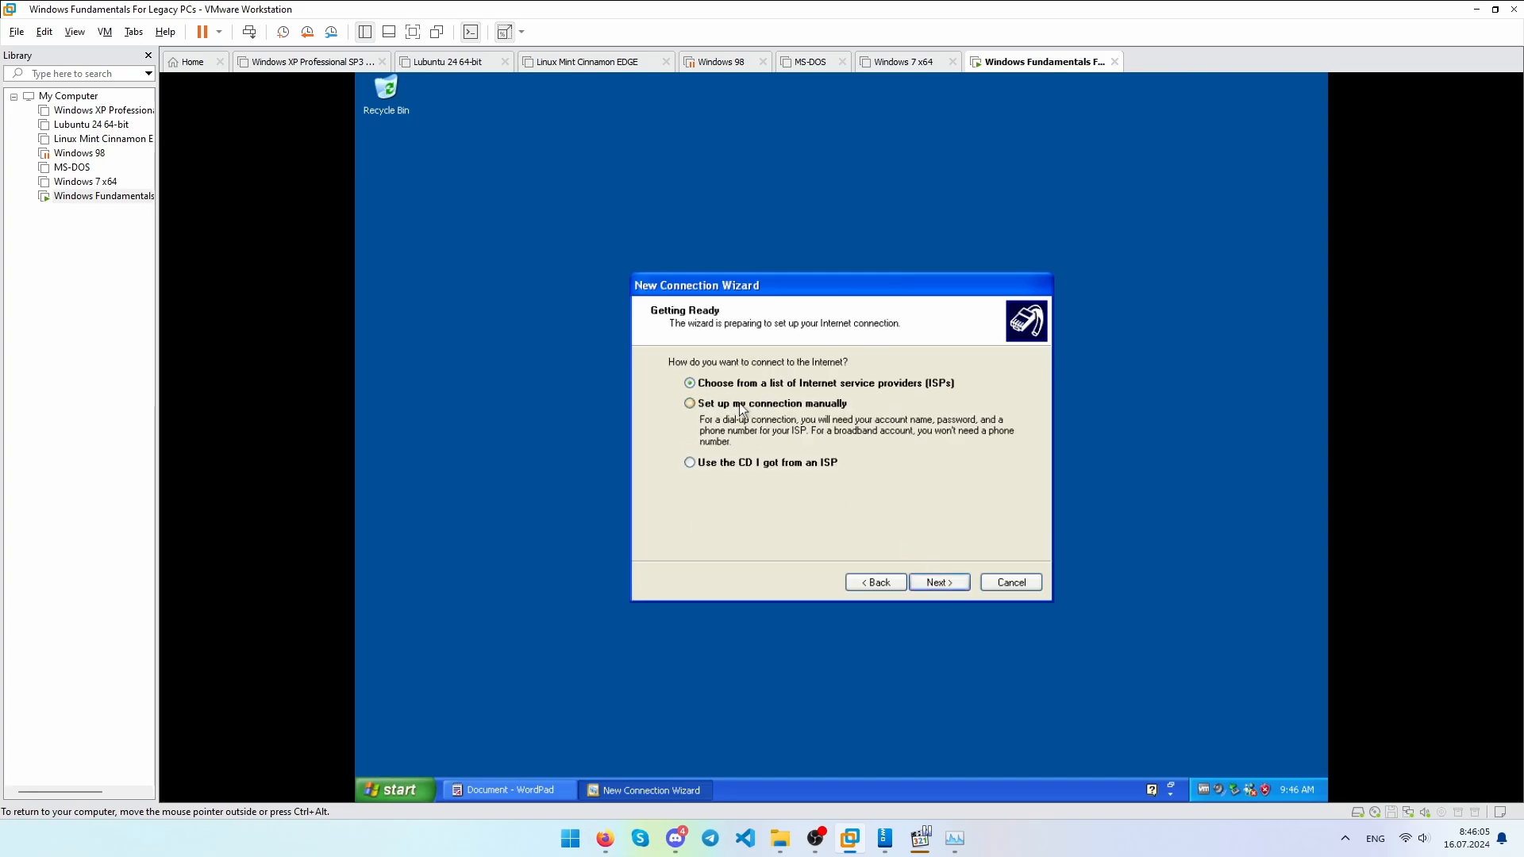
{"action": "left_click", "coordinate": [921, 582]}
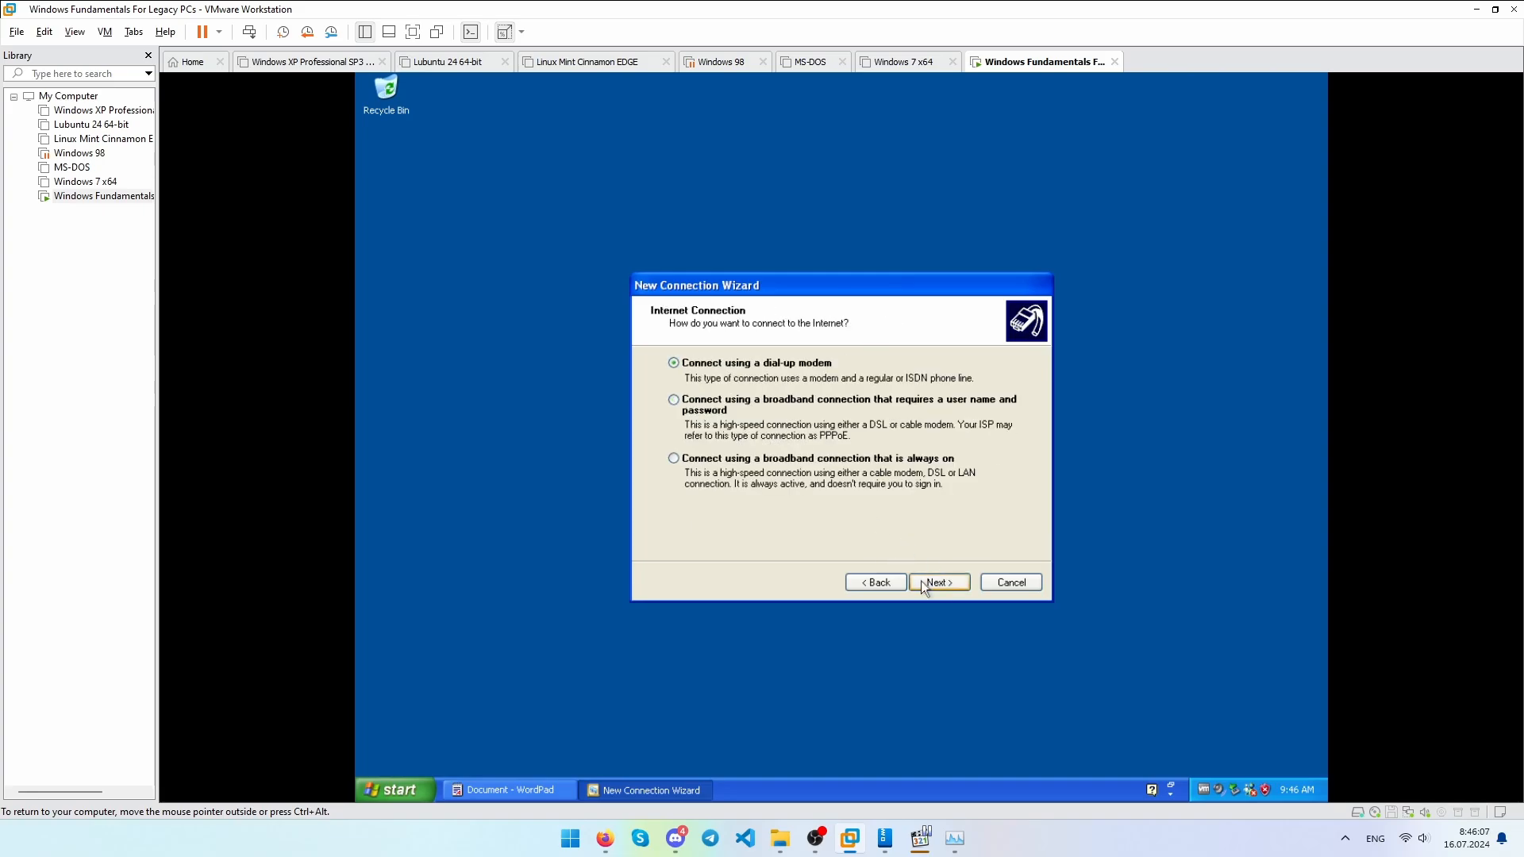
{"action": "left_click", "coordinate": [855, 399]}
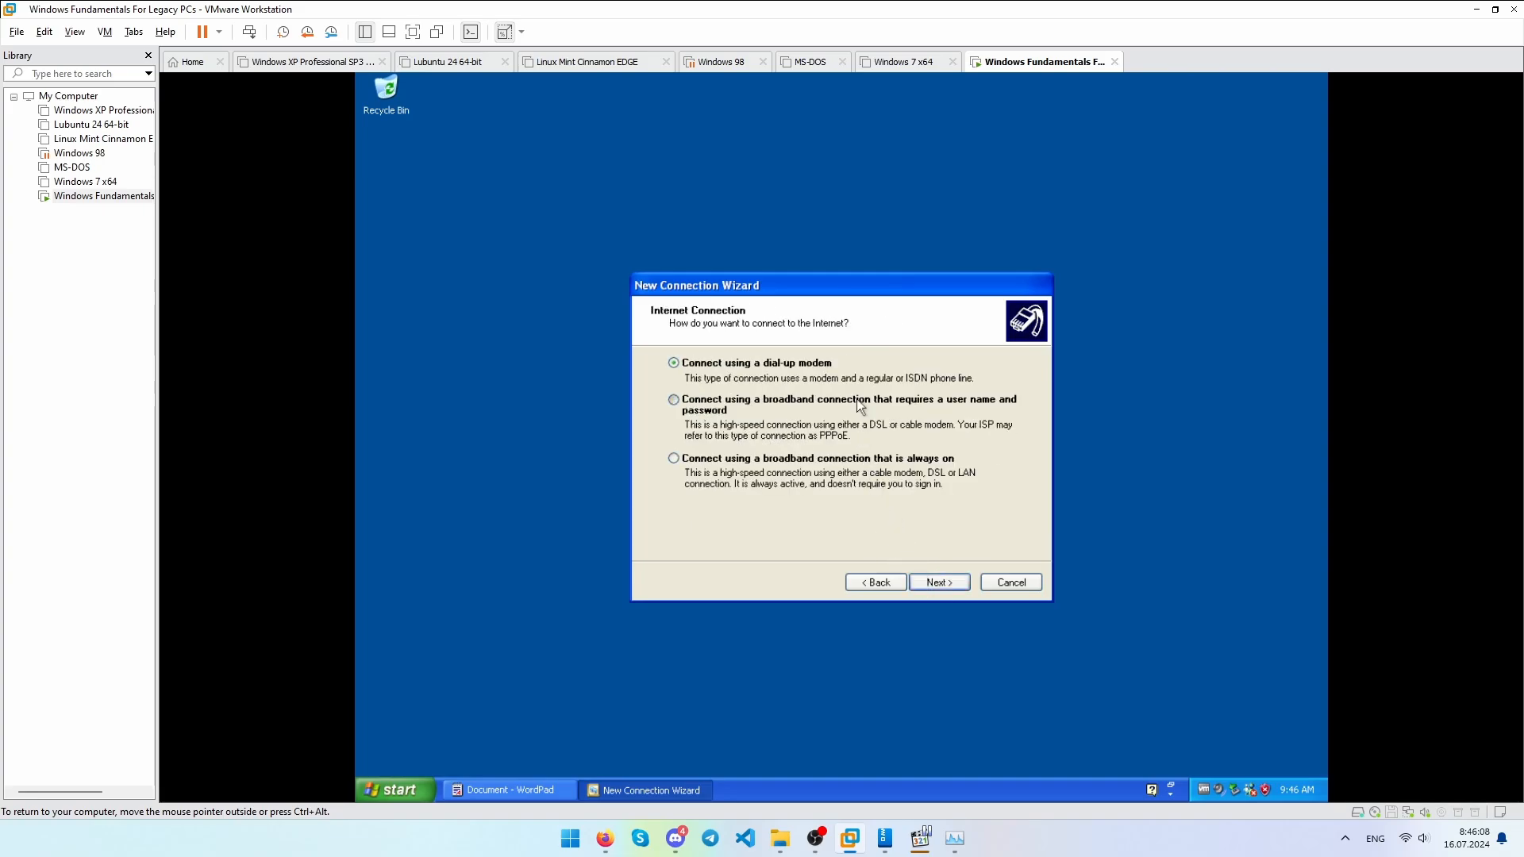
{"action": "left_click", "coordinate": [903, 584]}
{"action": "left_click", "coordinate": [997, 585]}
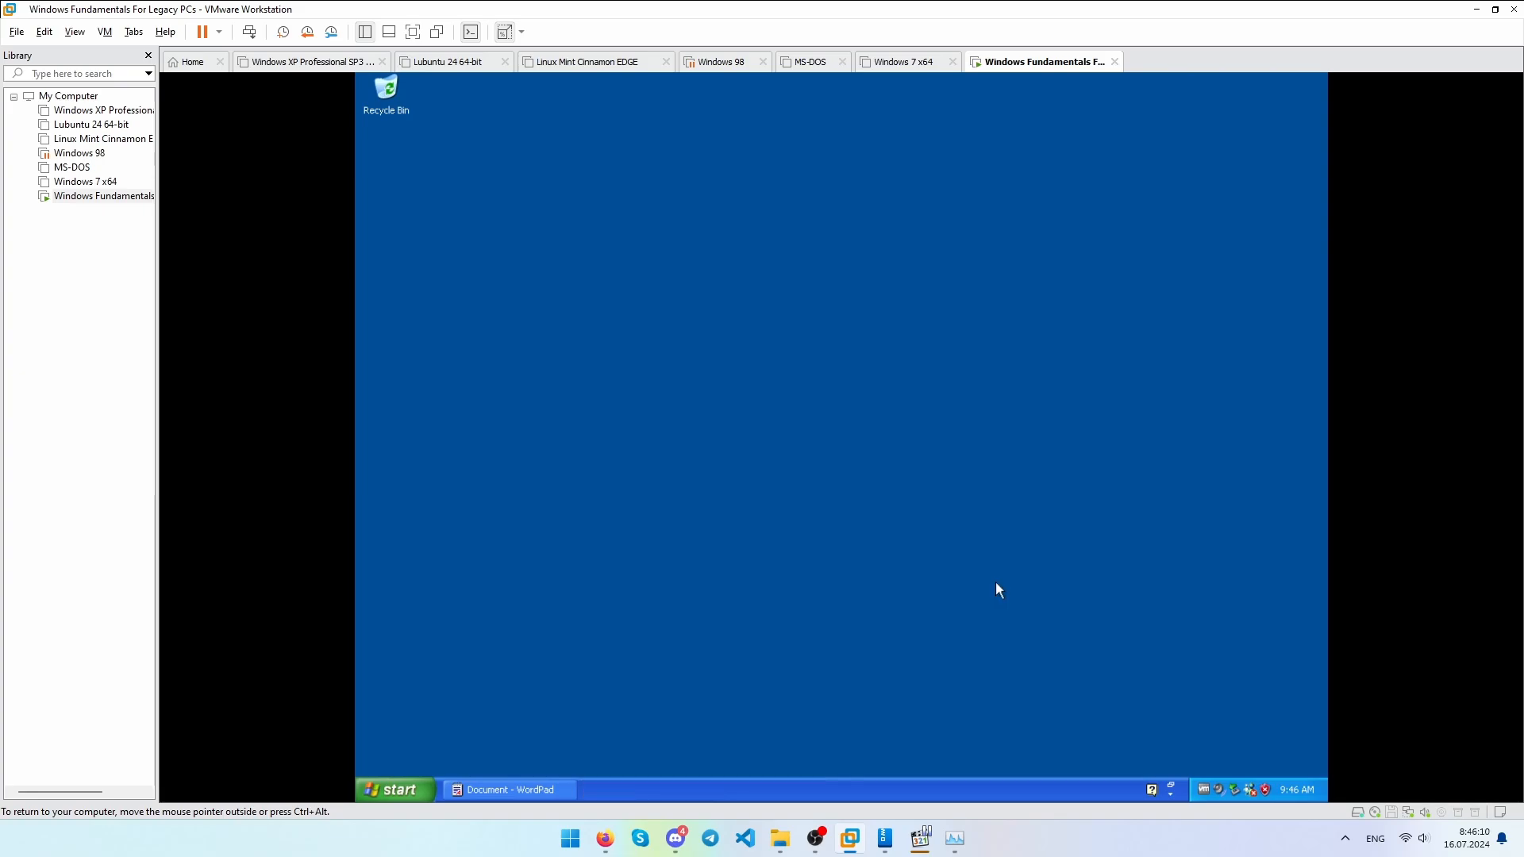
Open Internet Explorer again, try to load old-dos.ru, and close the browser.
{"action": "left_click", "coordinate": [405, 774]}
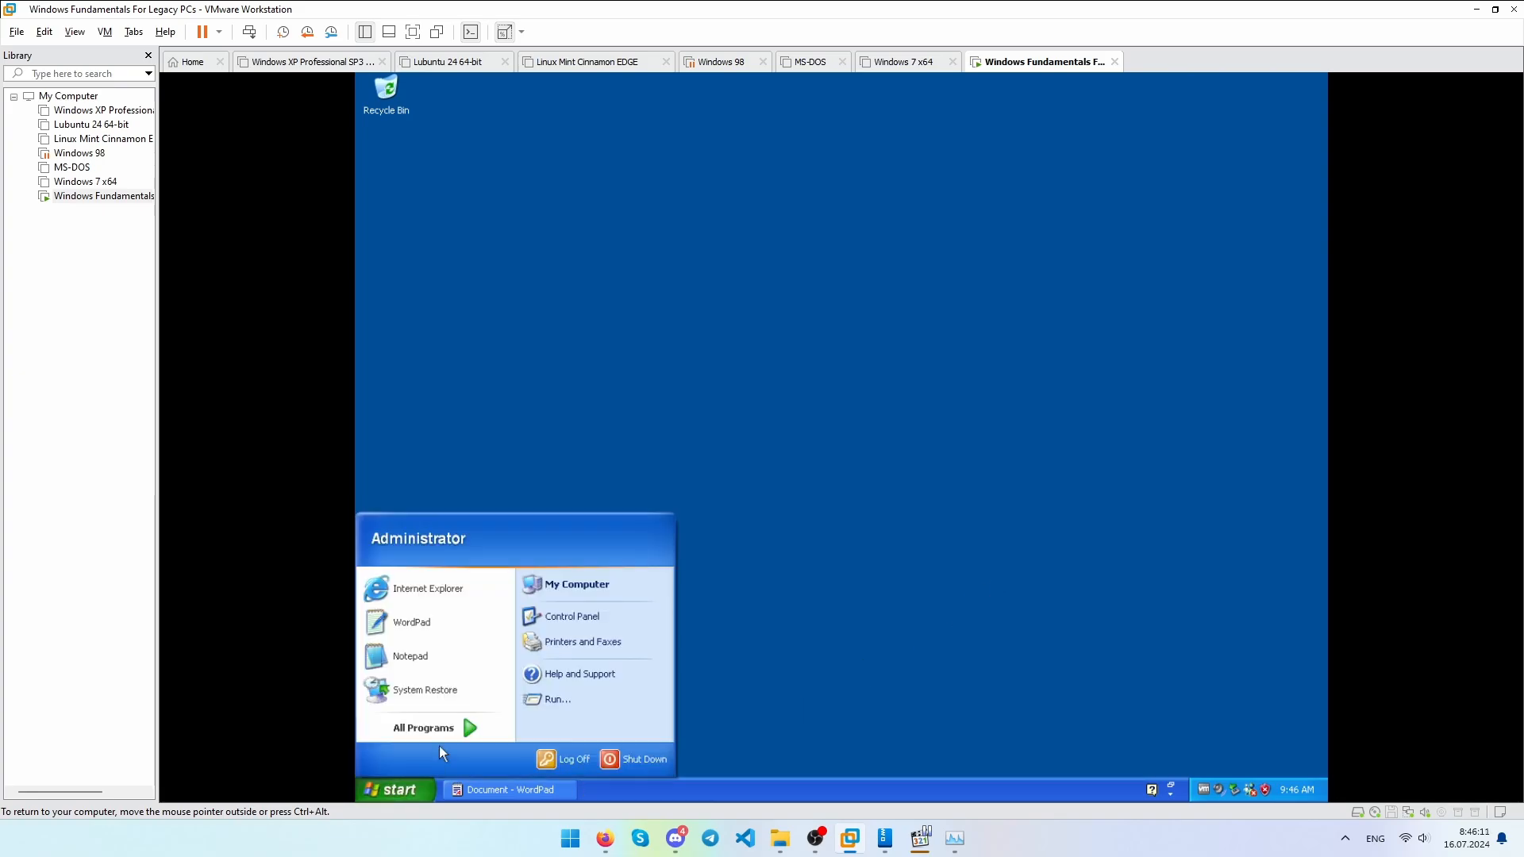
{"action": "left_click", "coordinate": [413, 589]}
{"action": "scroll", "coordinate": [738, 255], "scroll_direction": "down", "scroll_amount": 5}
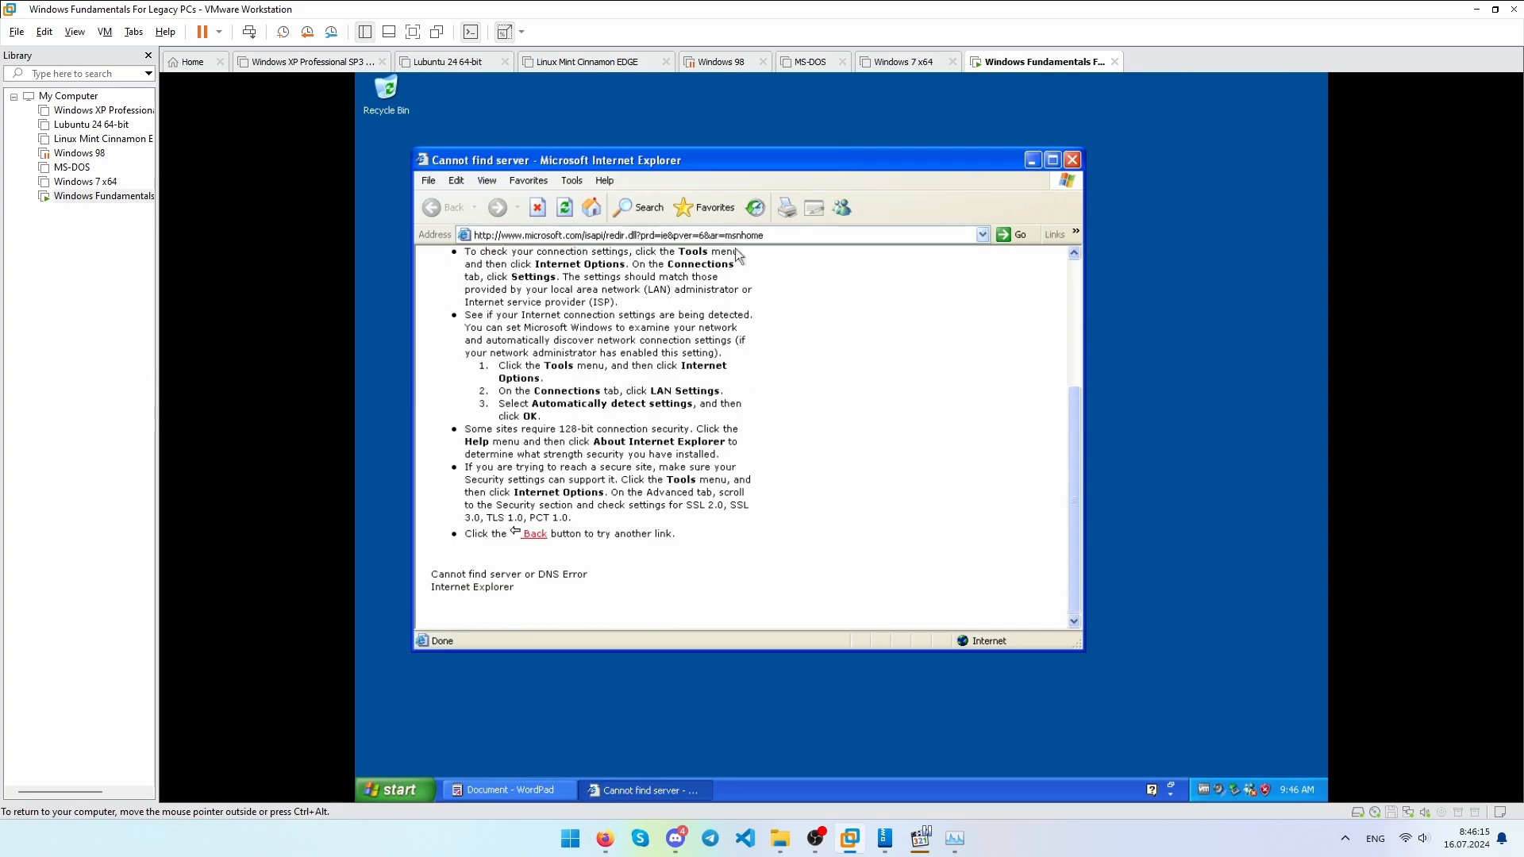
{"action": "left_click", "coordinate": [796, 235]}
{"action": "type", "text": "old-dos.ru"}
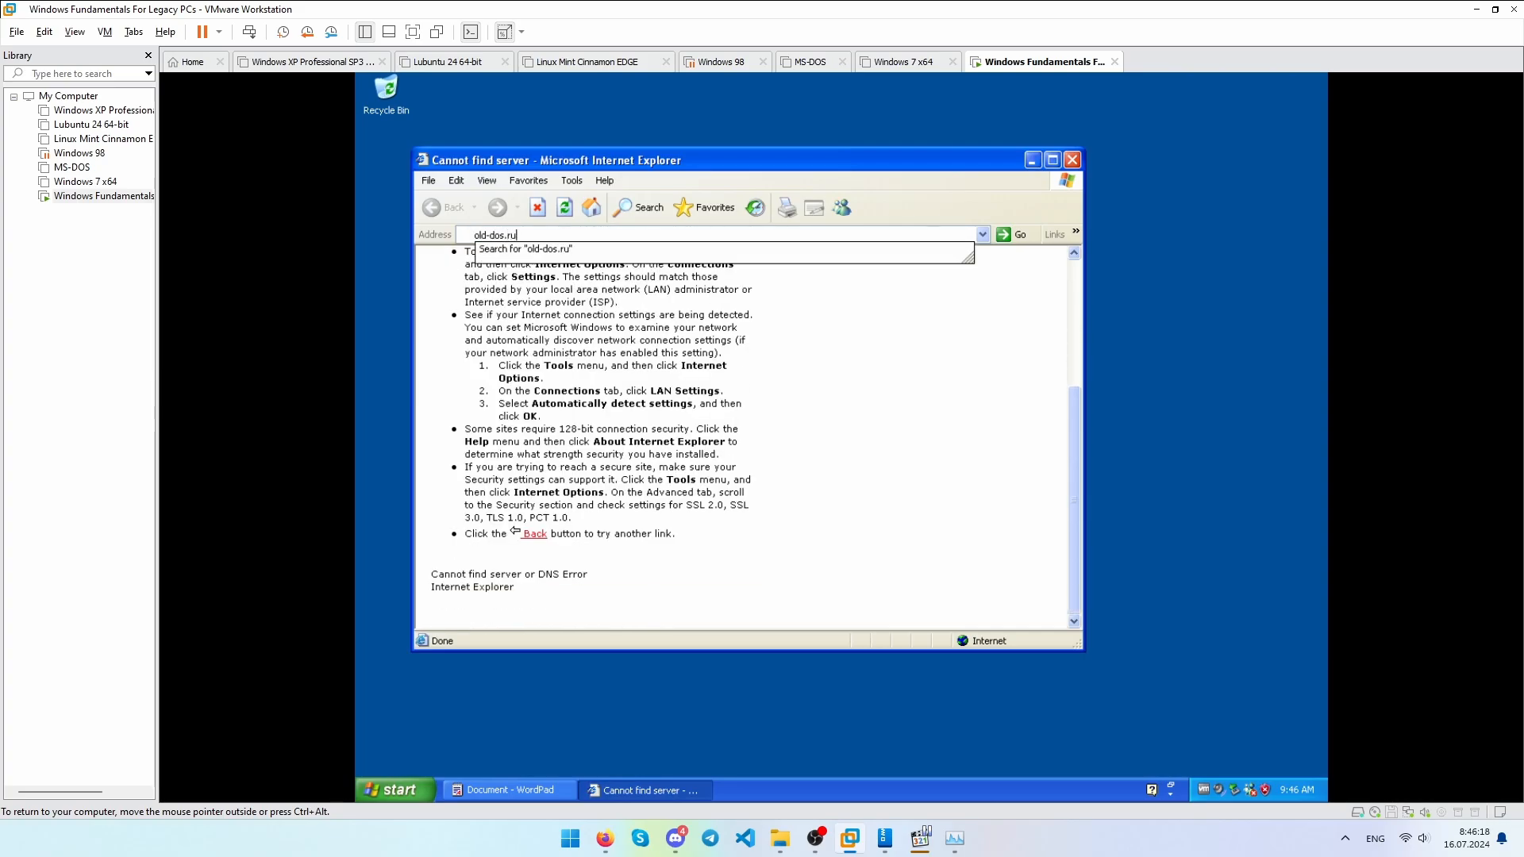
{"action": "key", "text": "Return"}
{"action": "key", "text": "Return"}
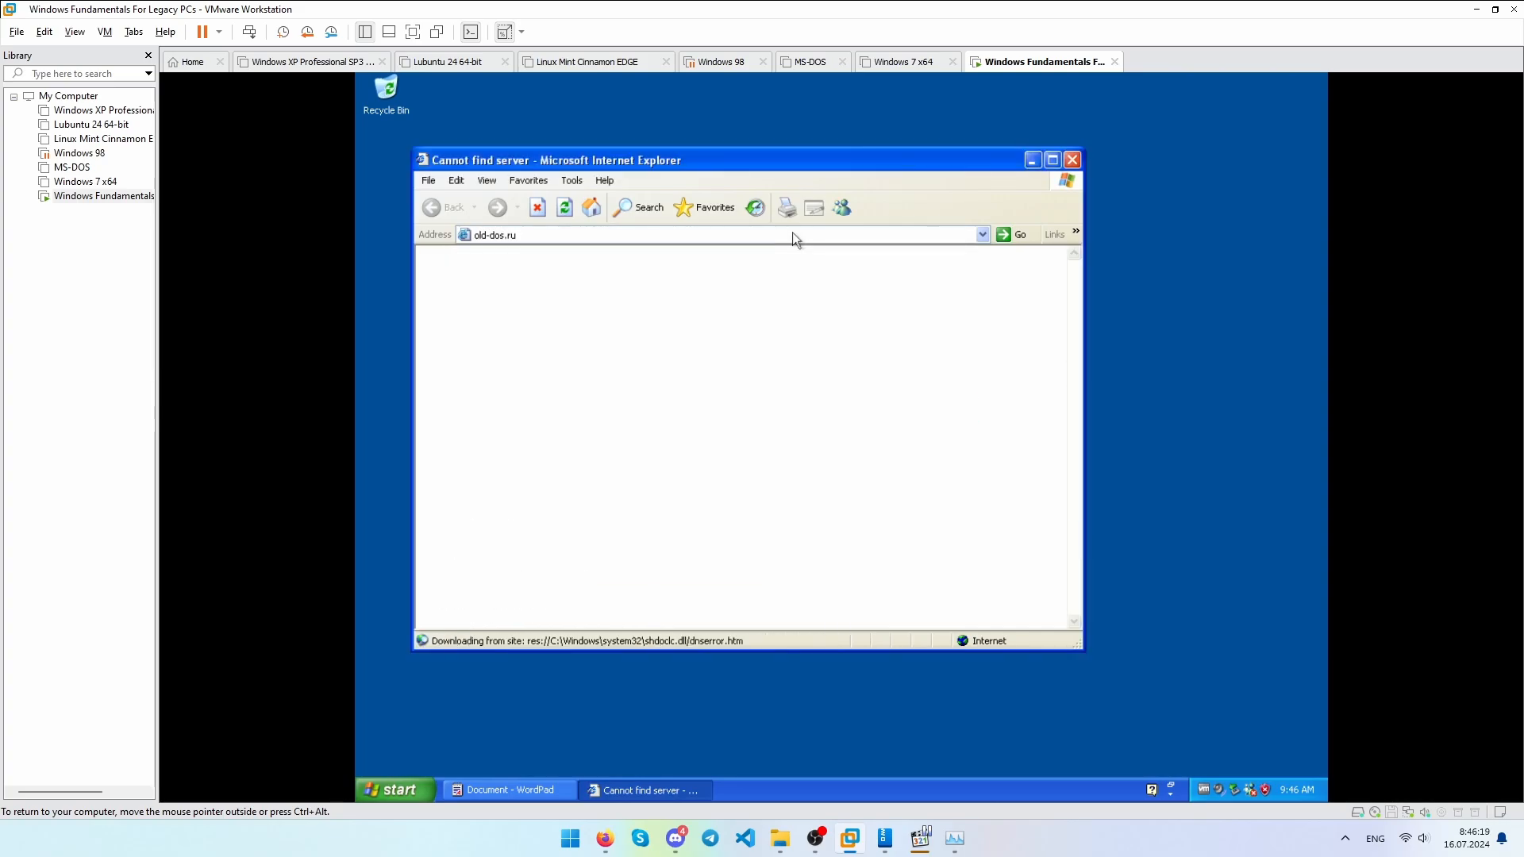
{"action": "left_click", "coordinate": [1073, 160]}
Reopen Internet Explorer, view its version information in the About Internet Explorer window, and close the browser.
{"action": "left_click", "coordinate": [422, 789]}
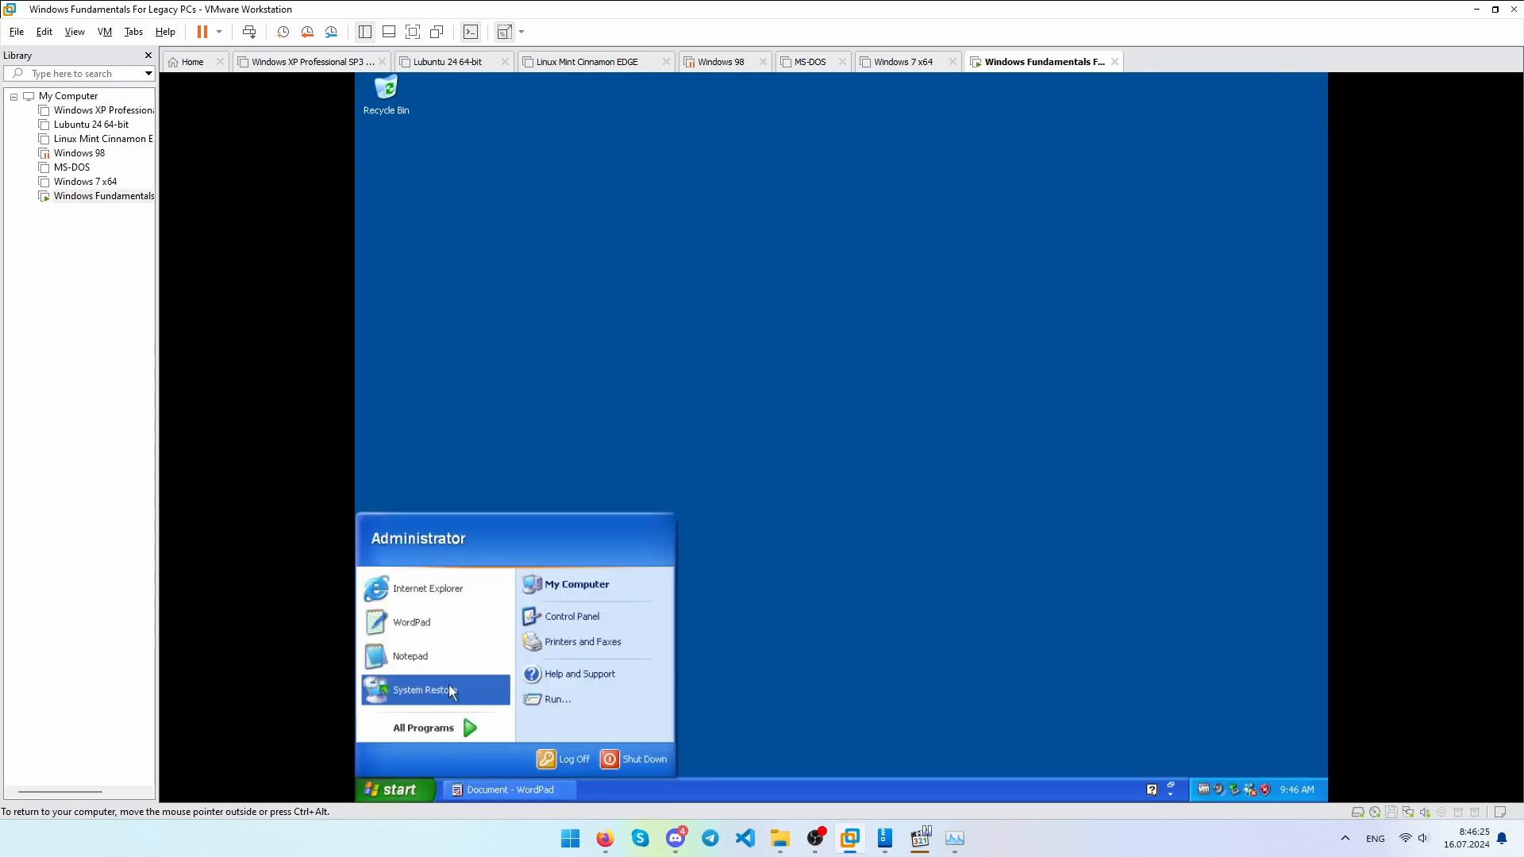
{"action": "left_click", "coordinate": [432, 593]}
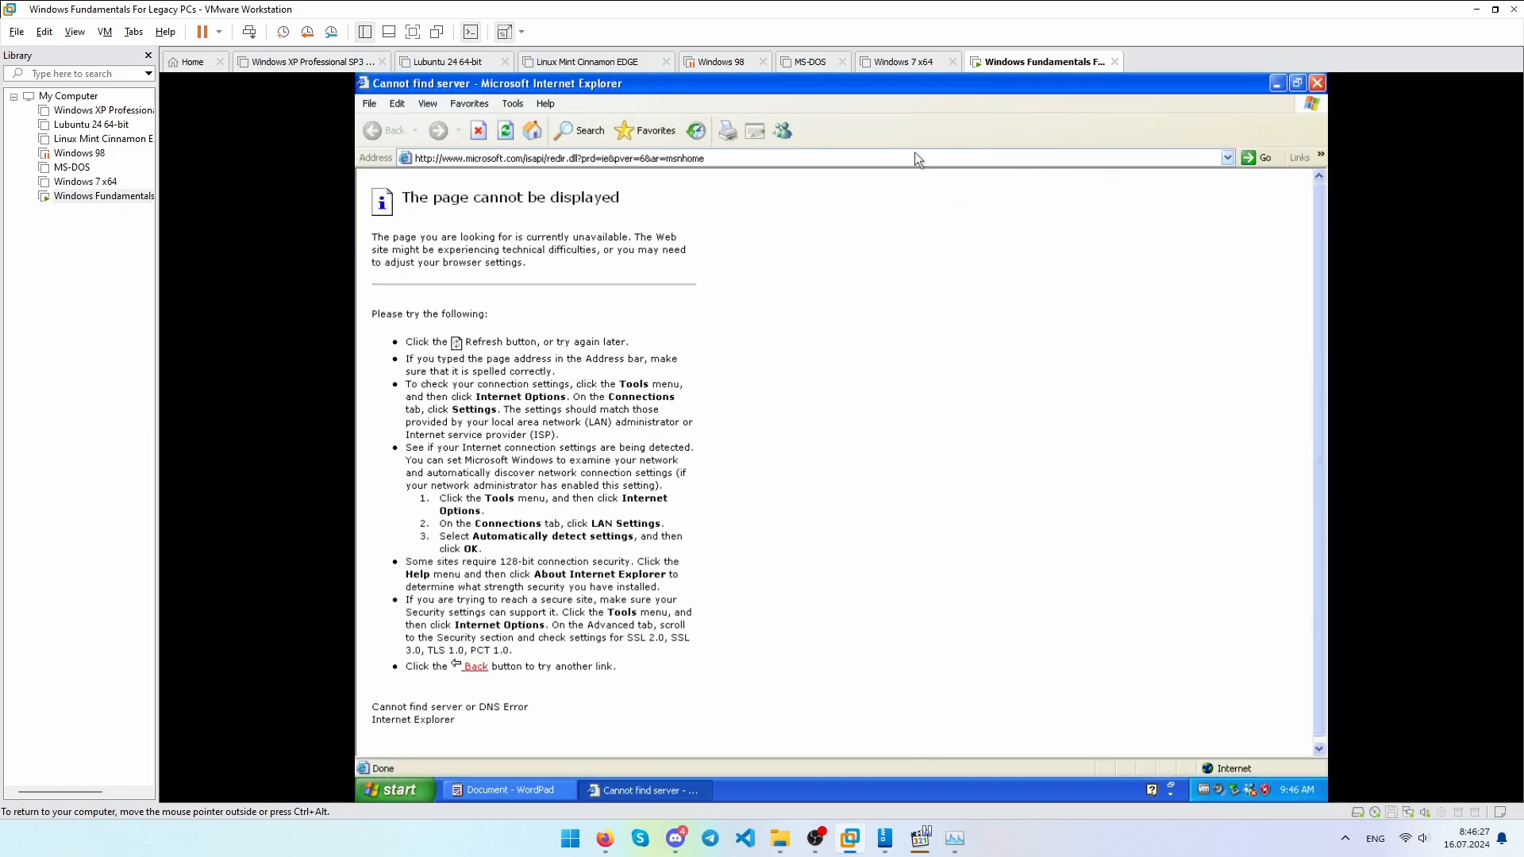
{"action": "left_click", "coordinate": [550, 103]}
{"action": "left_click", "coordinate": [584, 200]}
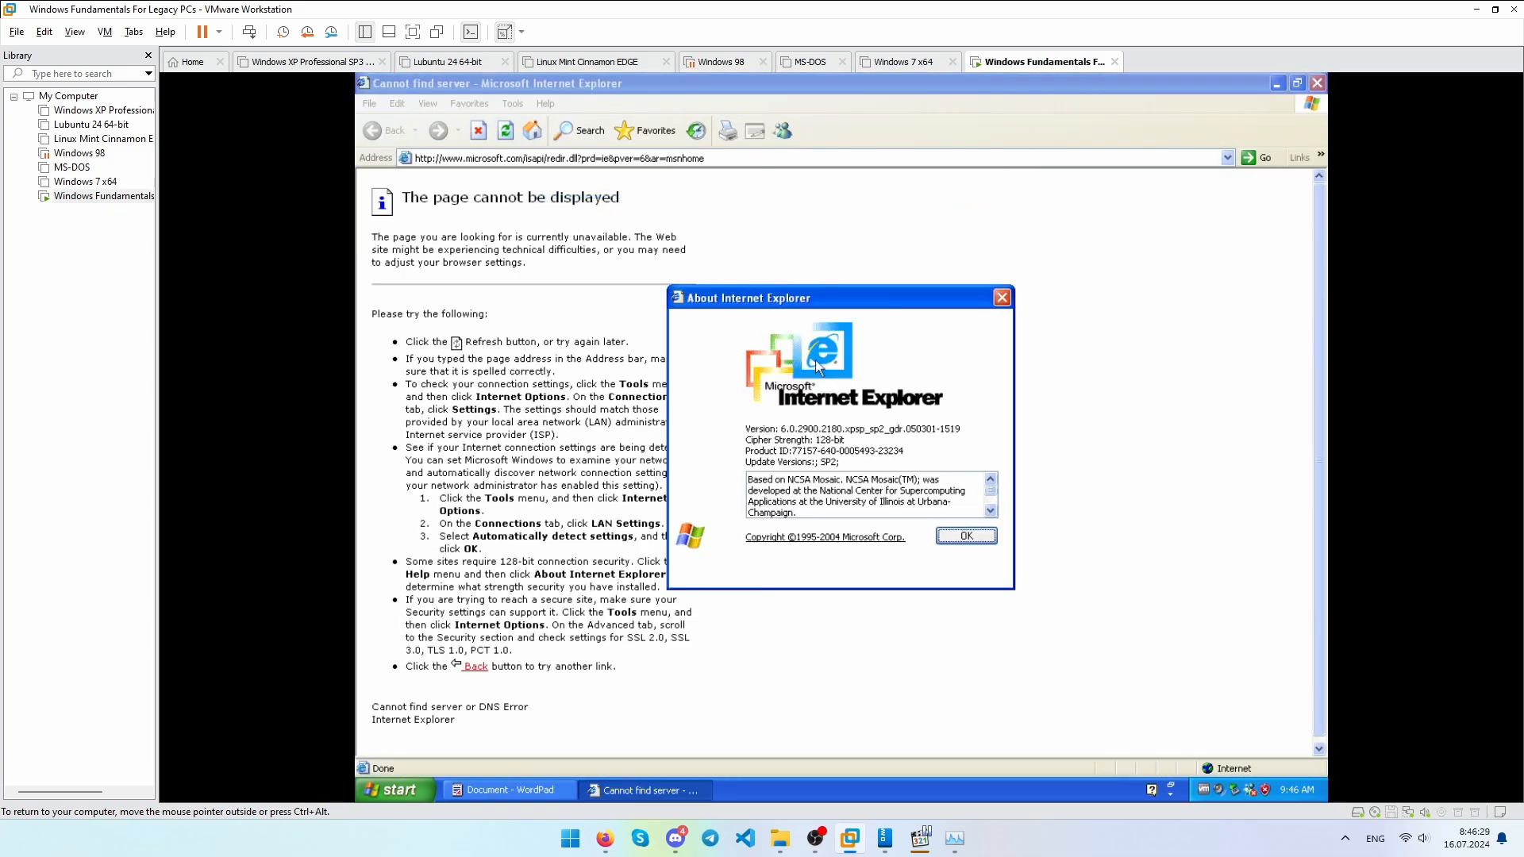
{"action": "left_click_drag", "start_coordinate": [780, 306], "coordinate": [937, 240]}
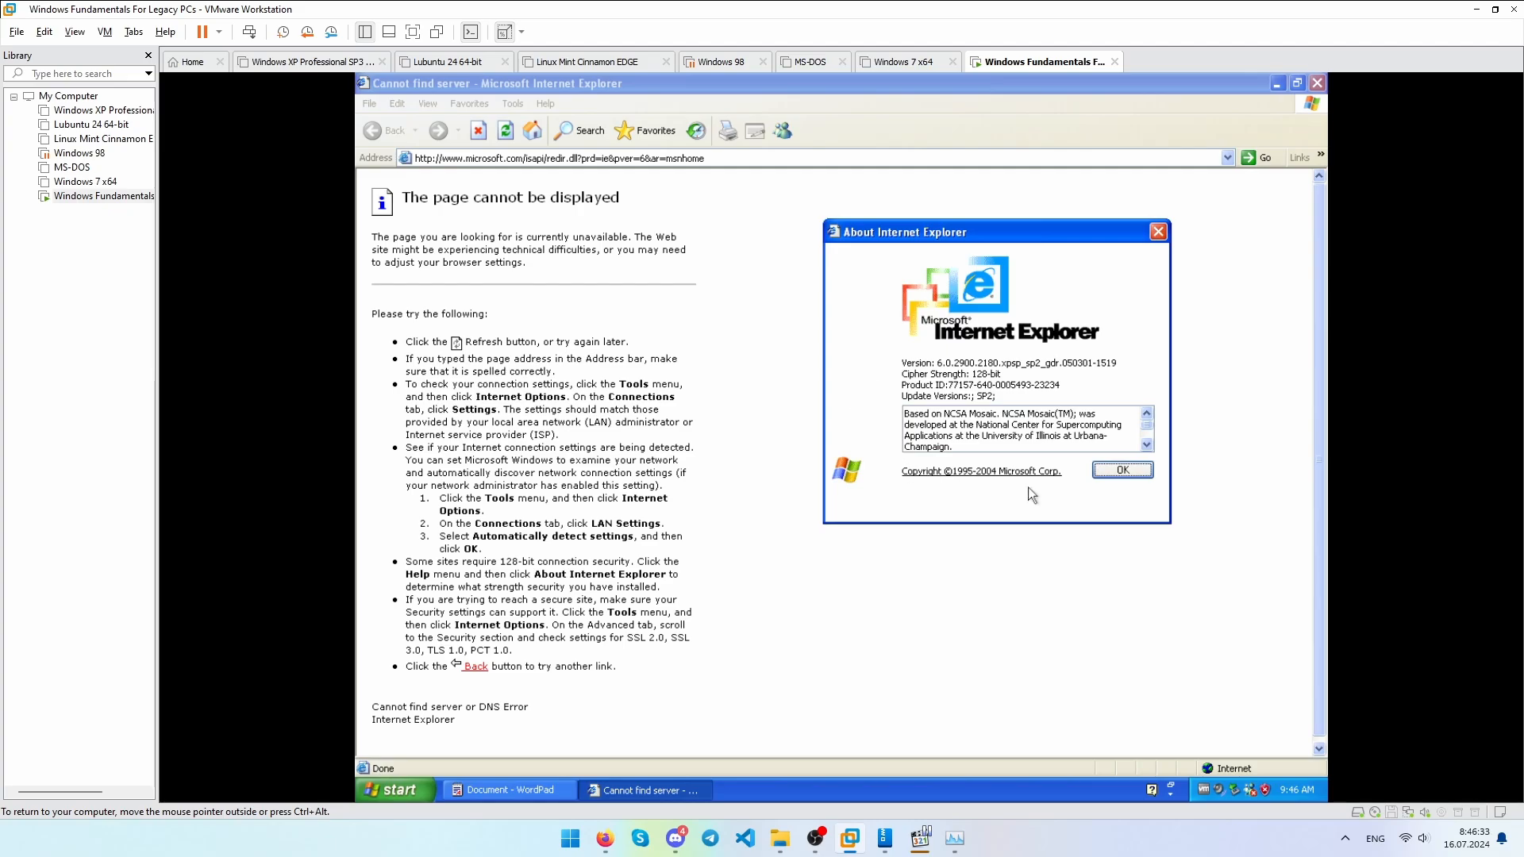
{"action": "left_click", "coordinate": [1157, 232]}
{"action": "left_click", "coordinate": [1317, 83]}
Look through the guest's Accessories programs, view the Remote Assistance page of Help and Support Center, and close it.
{"action": "left_click", "coordinate": [409, 790]}
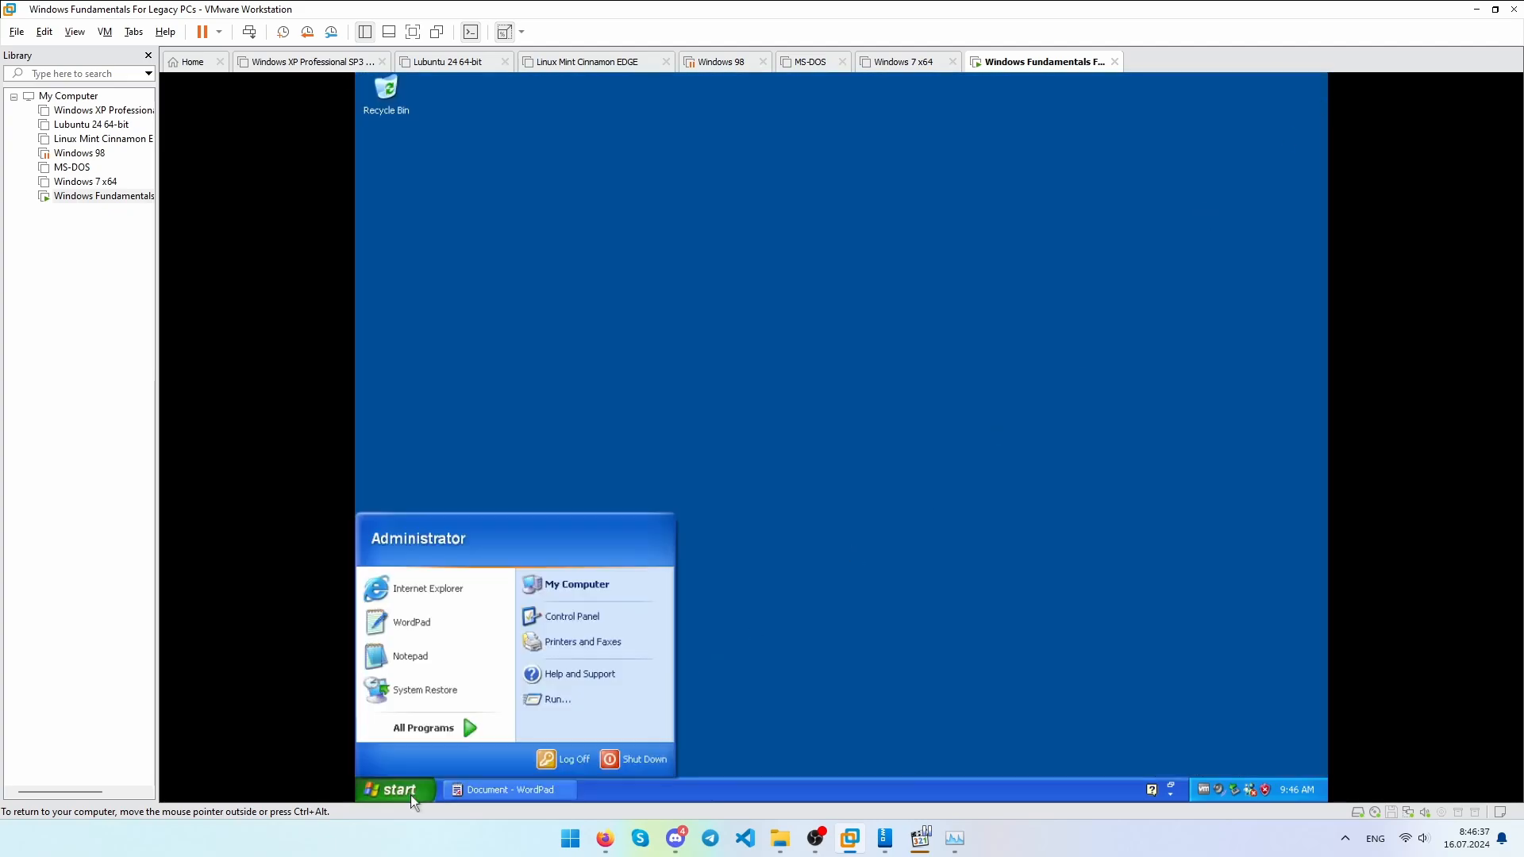
{"action": "mouse_move", "coordinate": [468, 730]}
{"action": "mouse_move", "coordinate": [530, 633]}
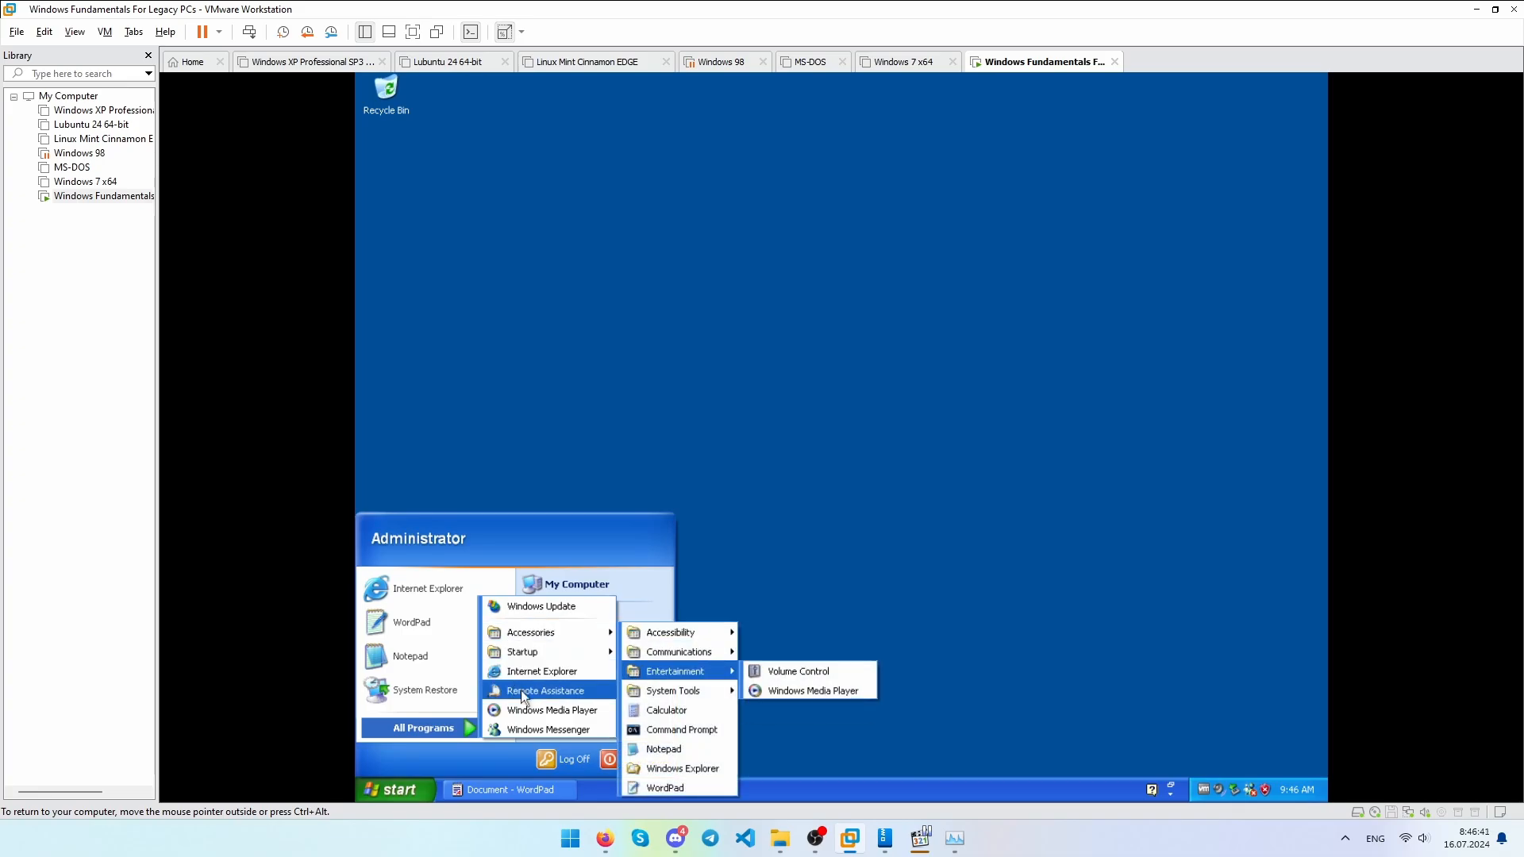
{"action": "left_click", "coordinate": [545, 690]}
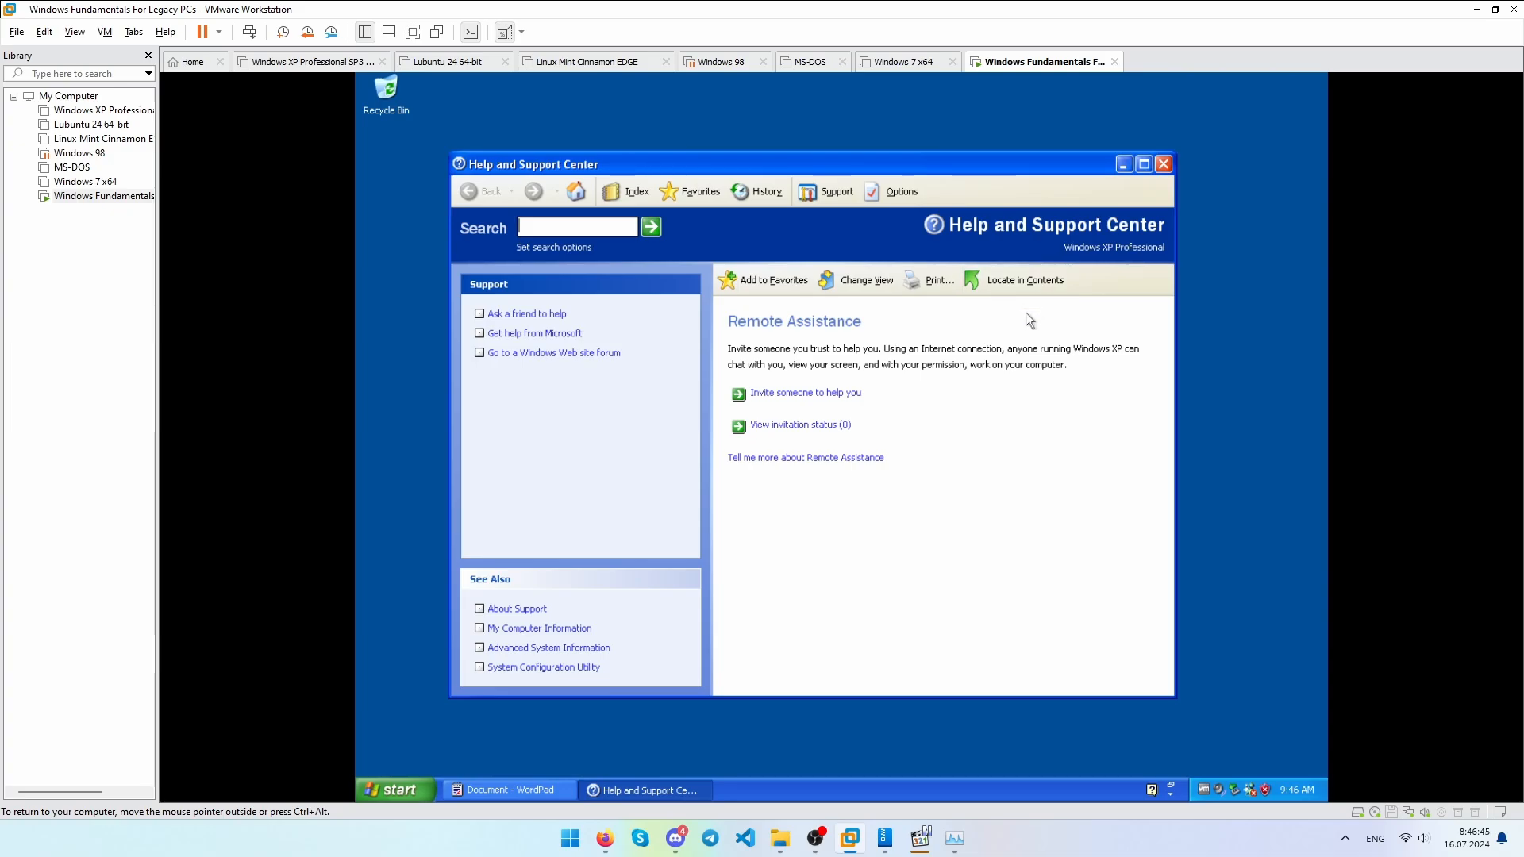
{"action": "left_click", "coordinate": [1163, 164]}
Open Windows Messenger, view its window maximized, and close it.
{"action": "left_click", "coordinate": [394, 789]}
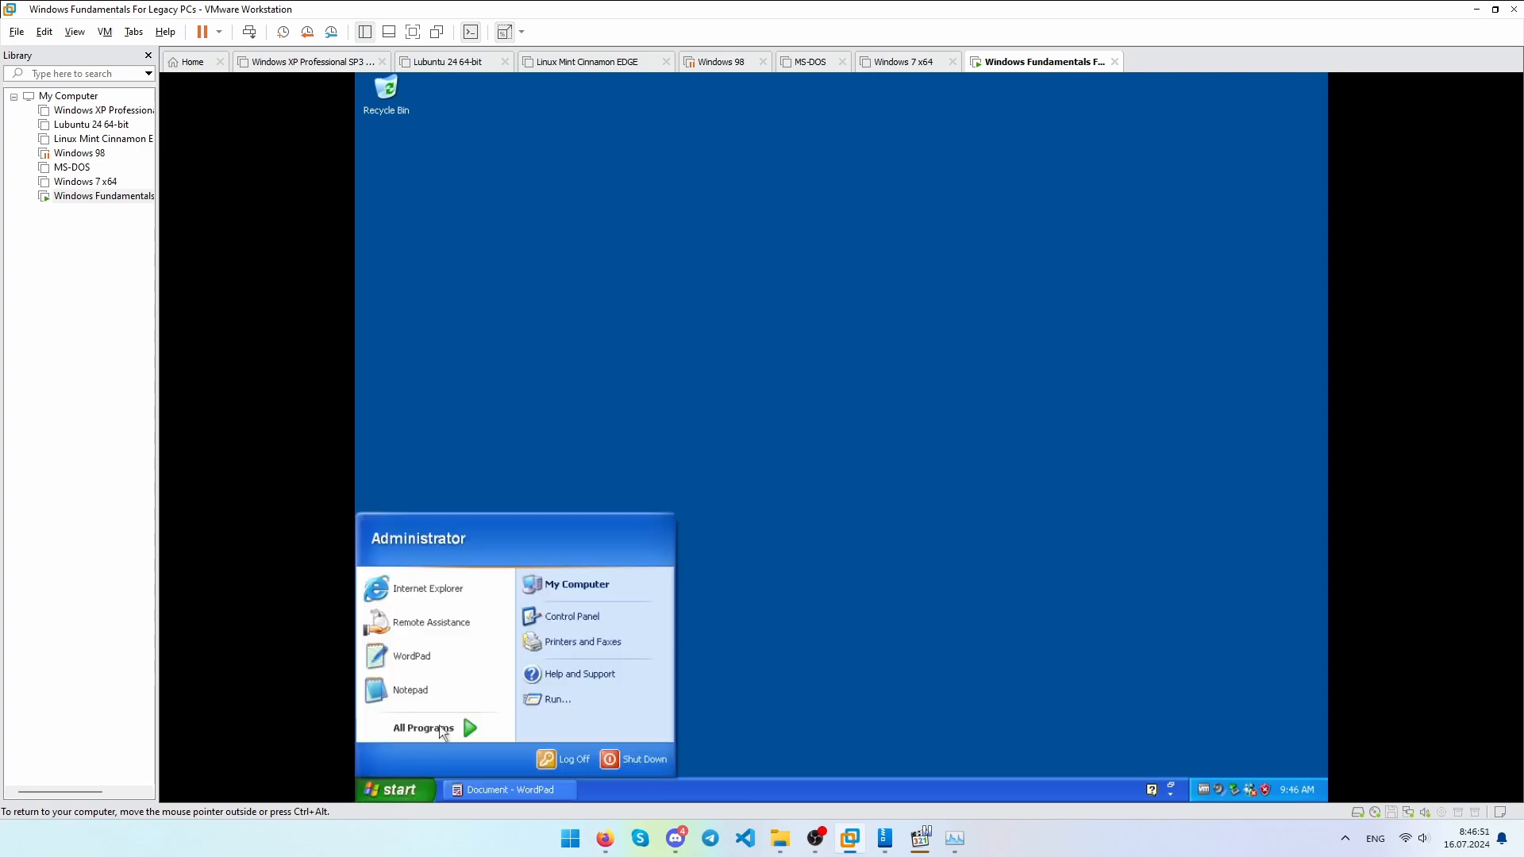
{"action": "mouse_move", "coordinate": [454, 724]}
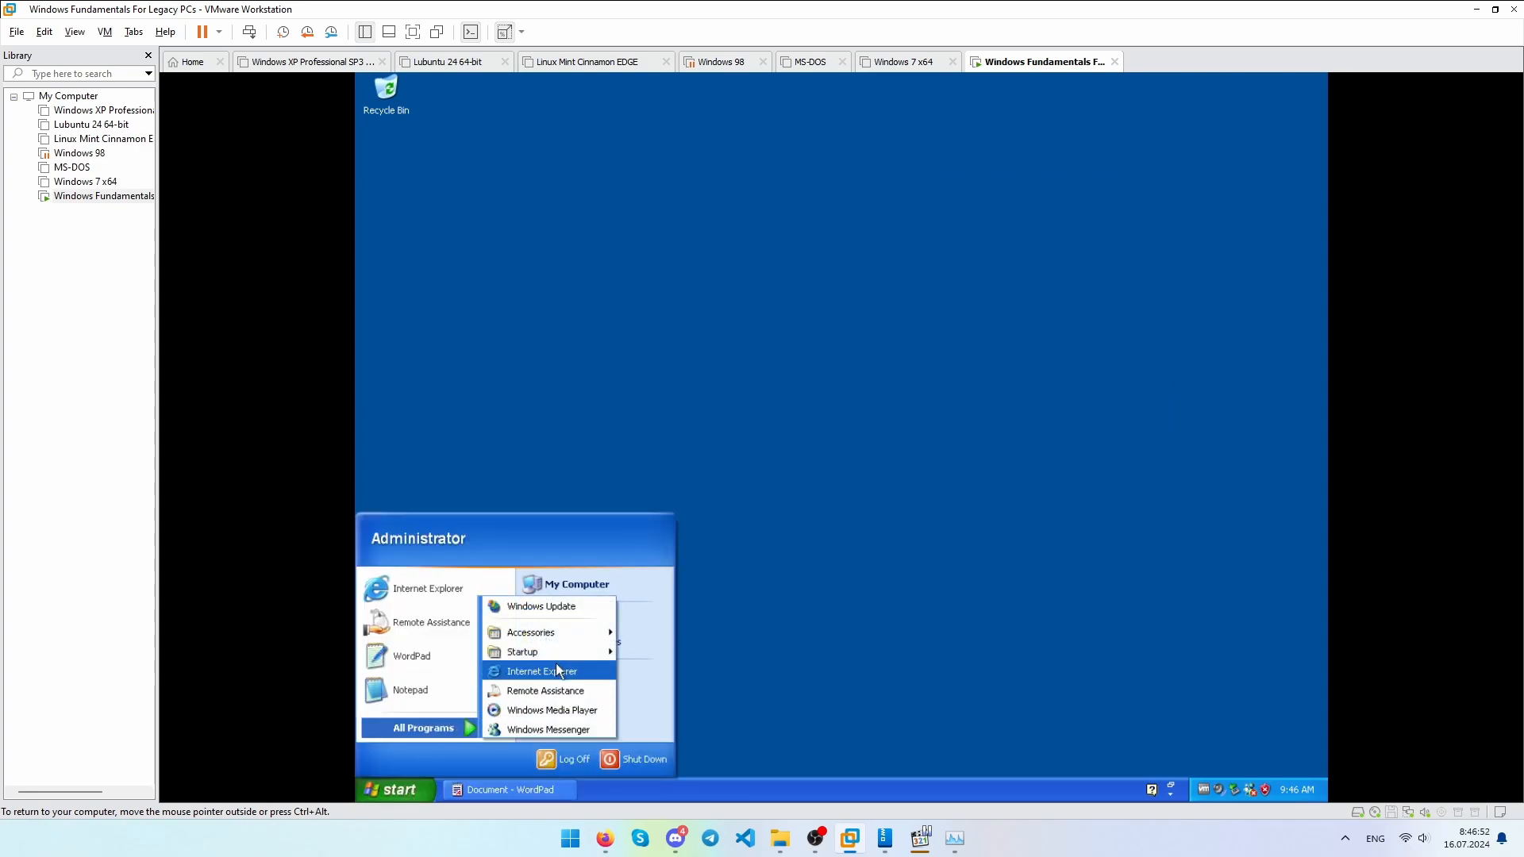
{"action": "left_click", "coordinate": [548, 729]}
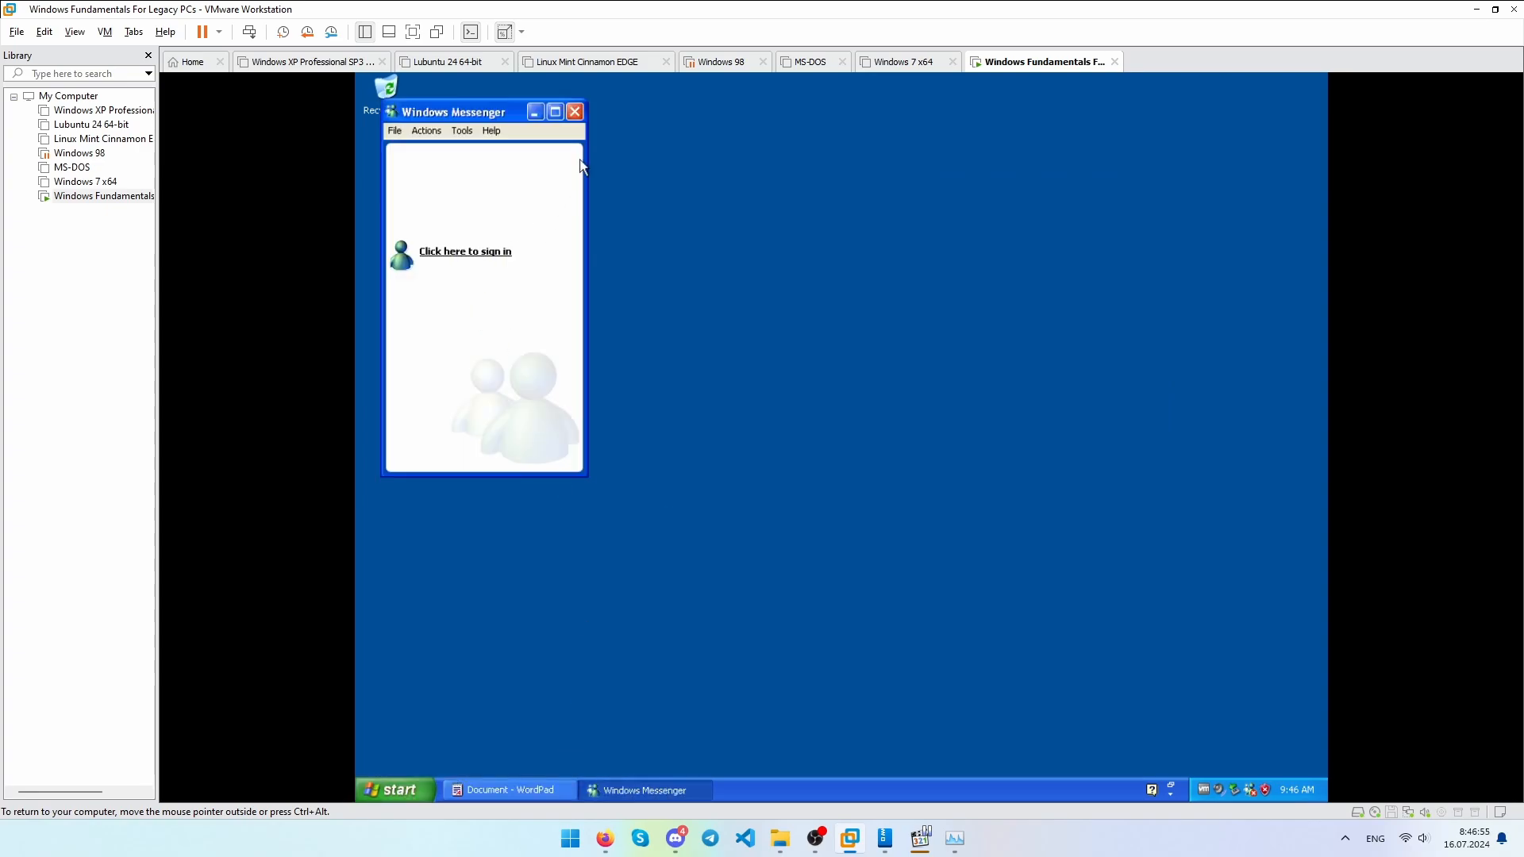
{"action": "left_click", "coordinate": [558, 110]}
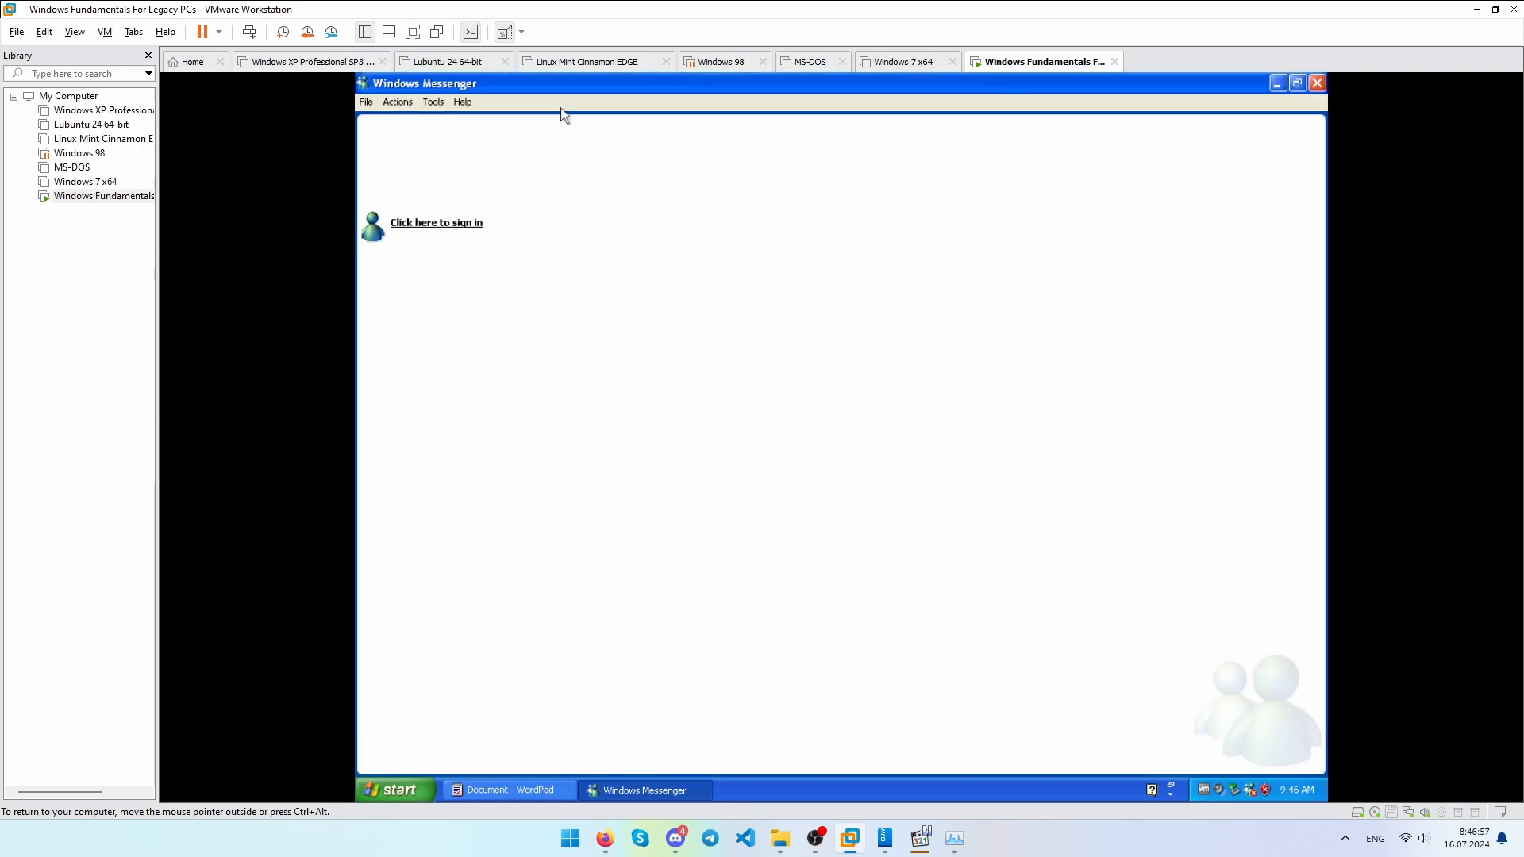
{"action": "left_click", "coordinate": [1314, 84]}
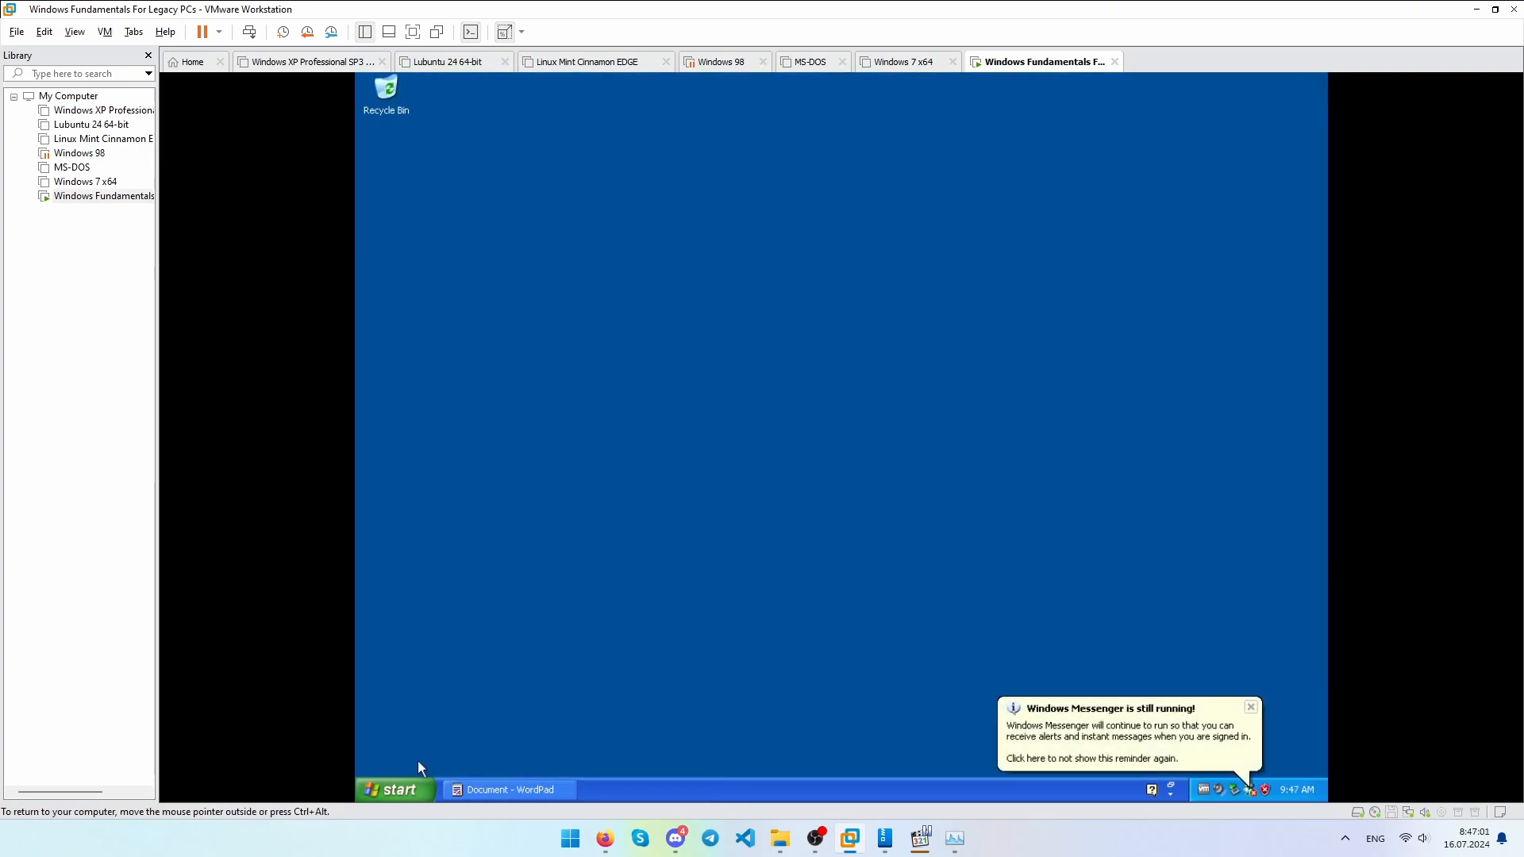
View the About VMware Tools information in the guest and close it.
{"action": "left_click", "coordinate": [408, 785]}
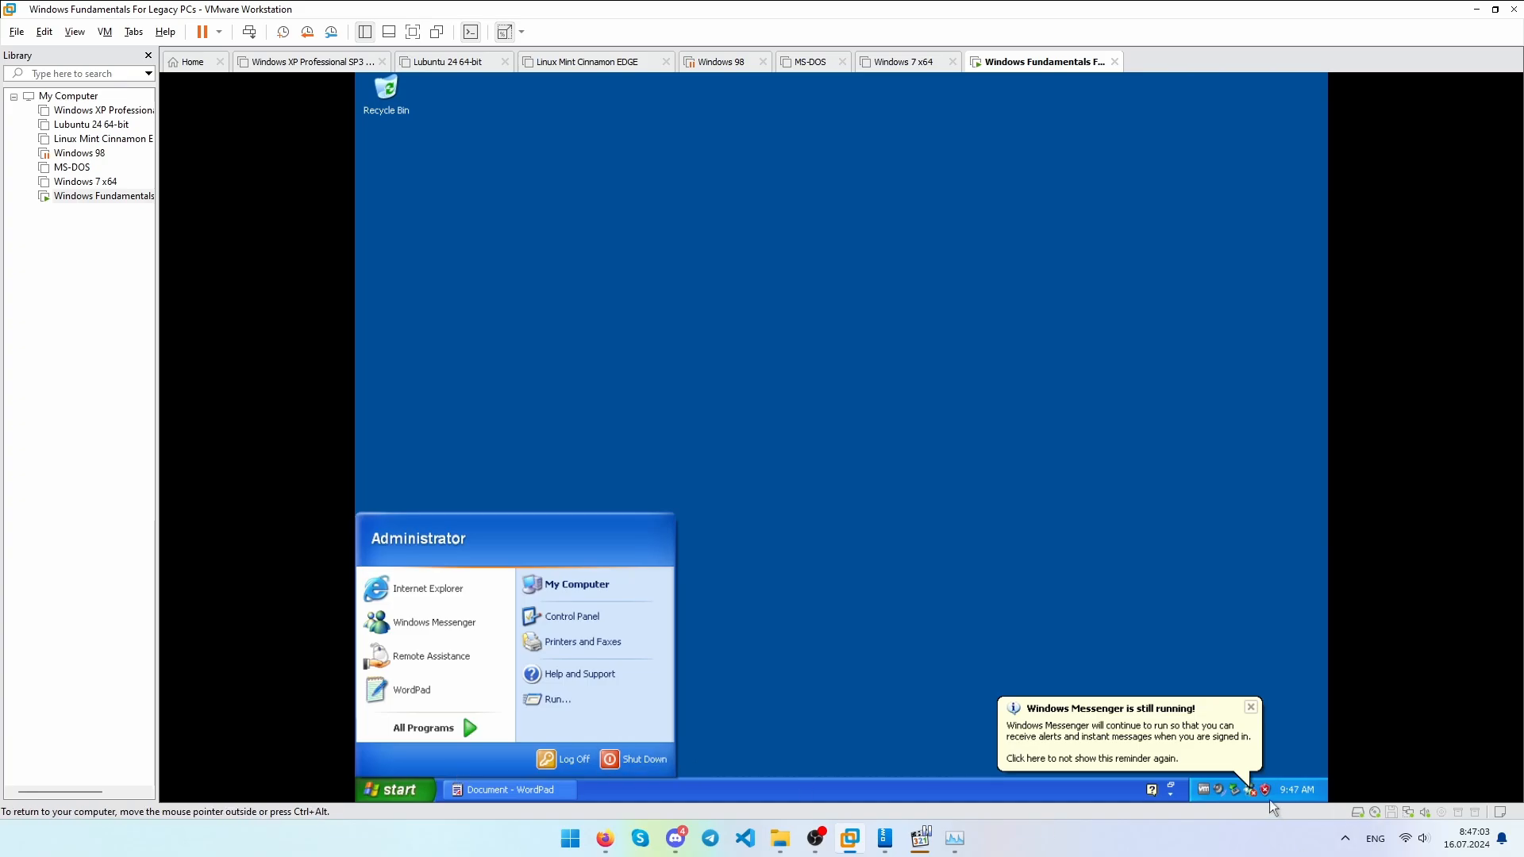
{"action": "right_click", "coordinate": [1203, 789]}
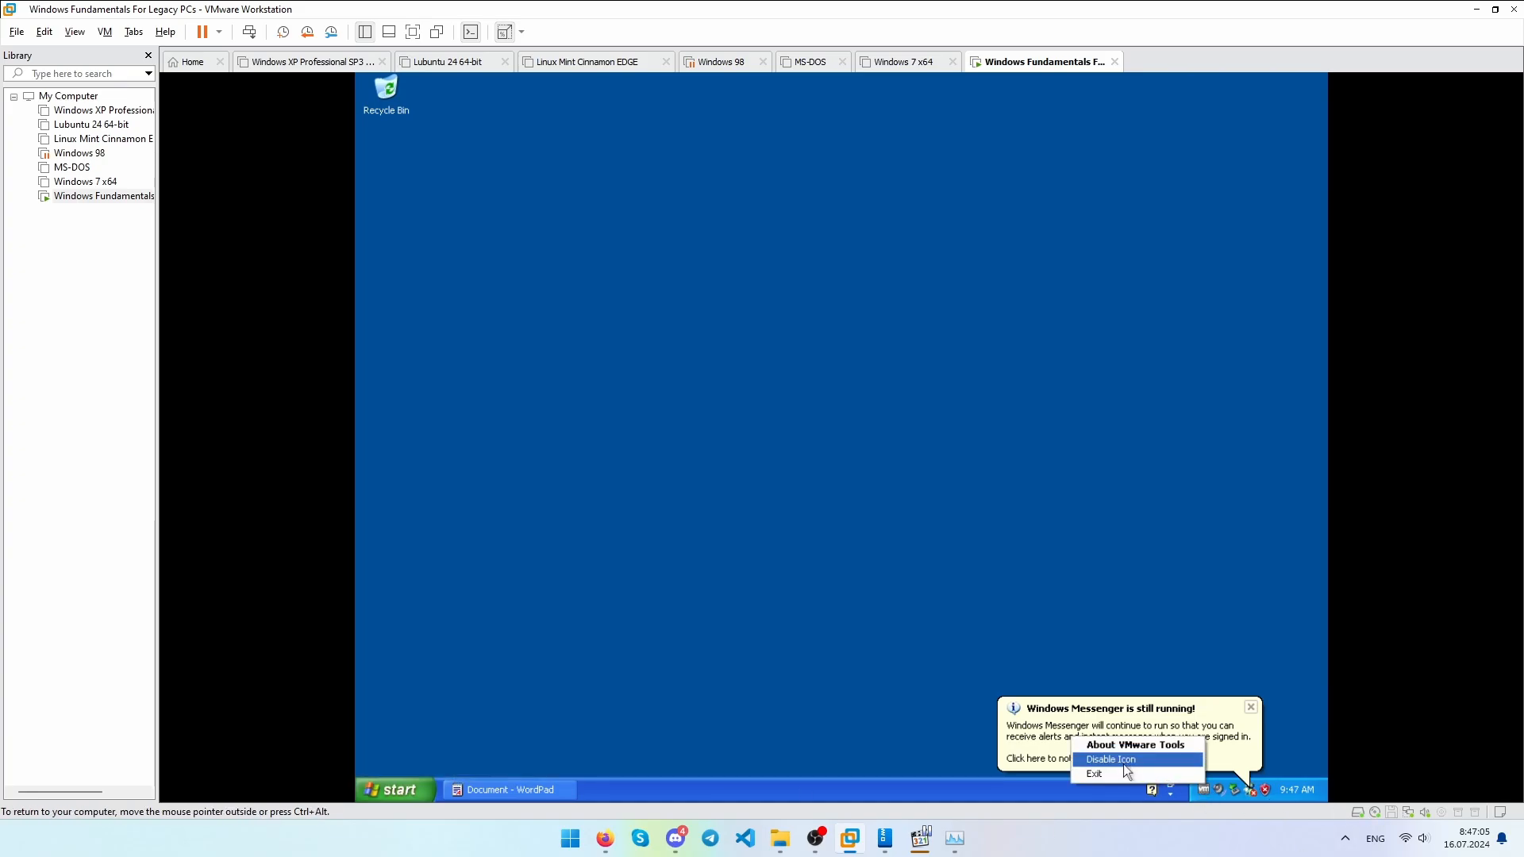
{"action": "left_click", "coordinate": [1135, 744]}
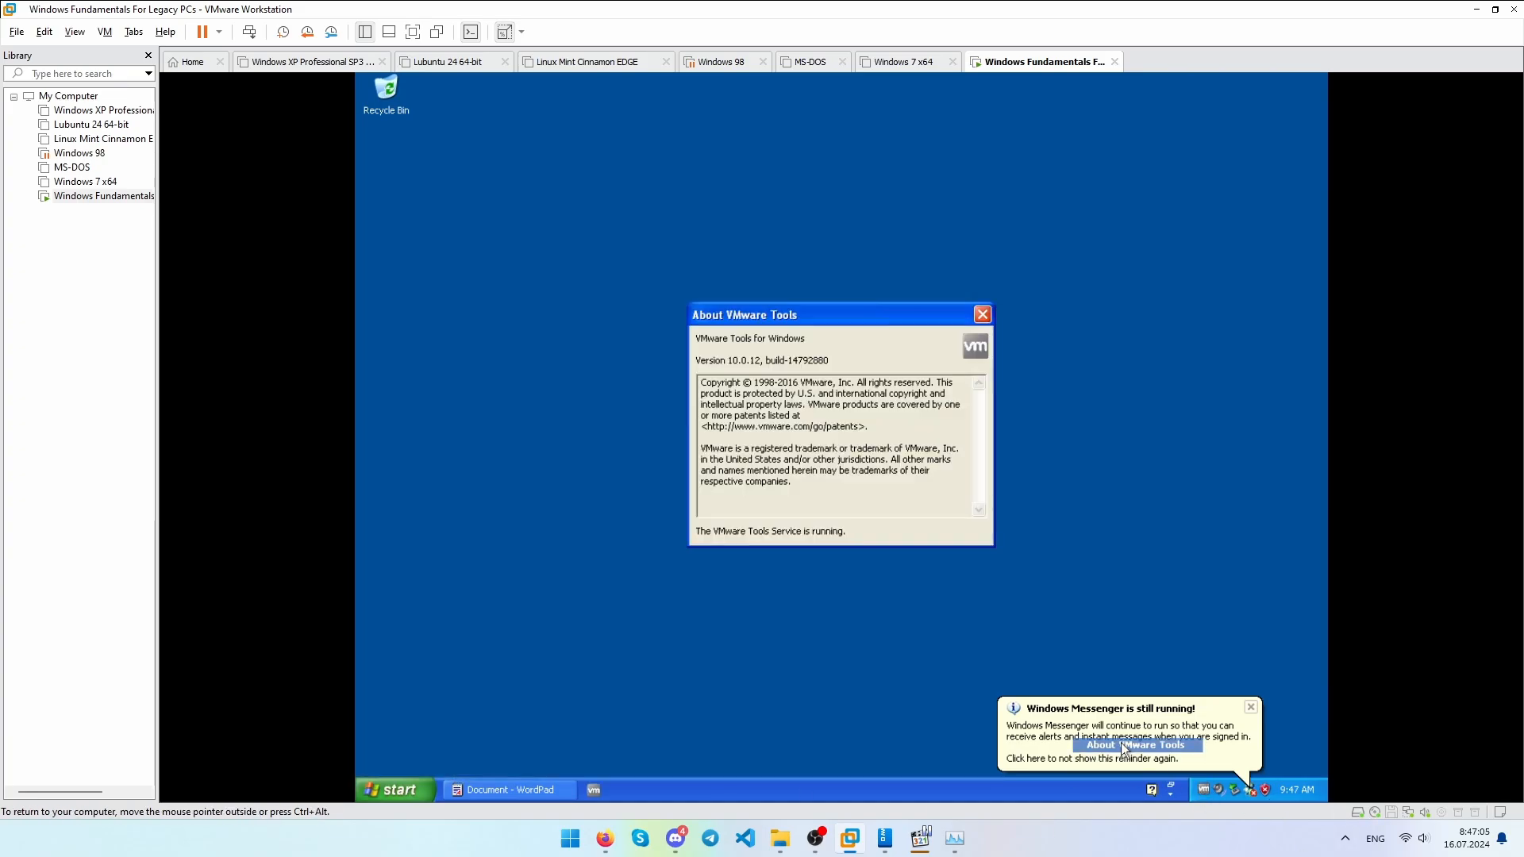
{"action": "left_click", "coordinate": [982, 315]}
Restore the VMware window to a smaller size and maximize it again.
{"action": "left_click_drag", "start_coordinate": [332, 10], "coordinate": [331, 127]}
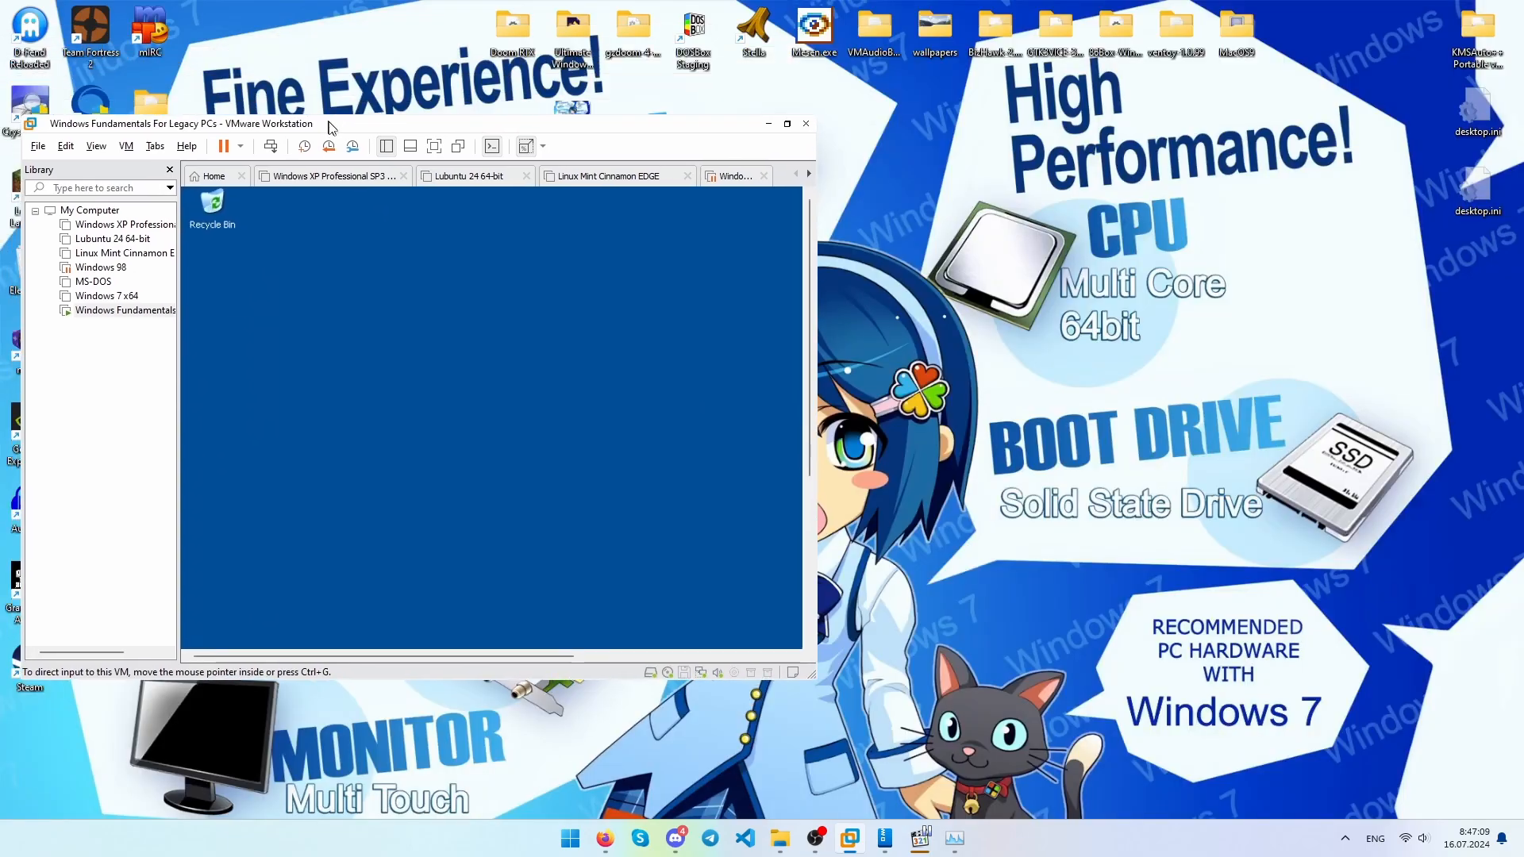
{"action": "left_click", "coordinate": [790, 125]}
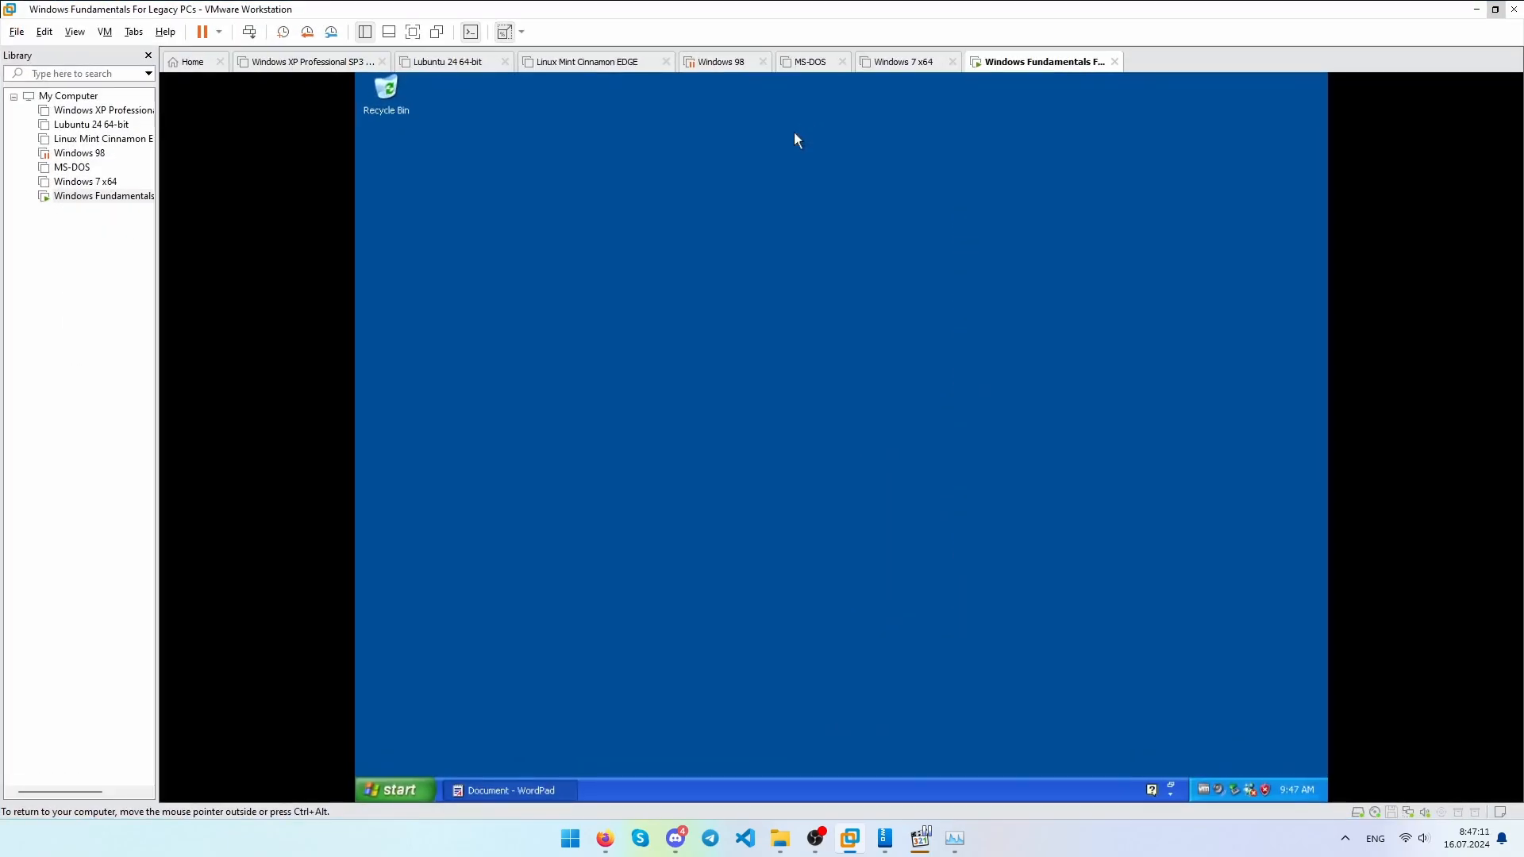
Try resizing the VMware window around the guest, maximize it again, and shut down the guest's Windows system.
{"action": "left_click", "coordinate": [394, 789]}
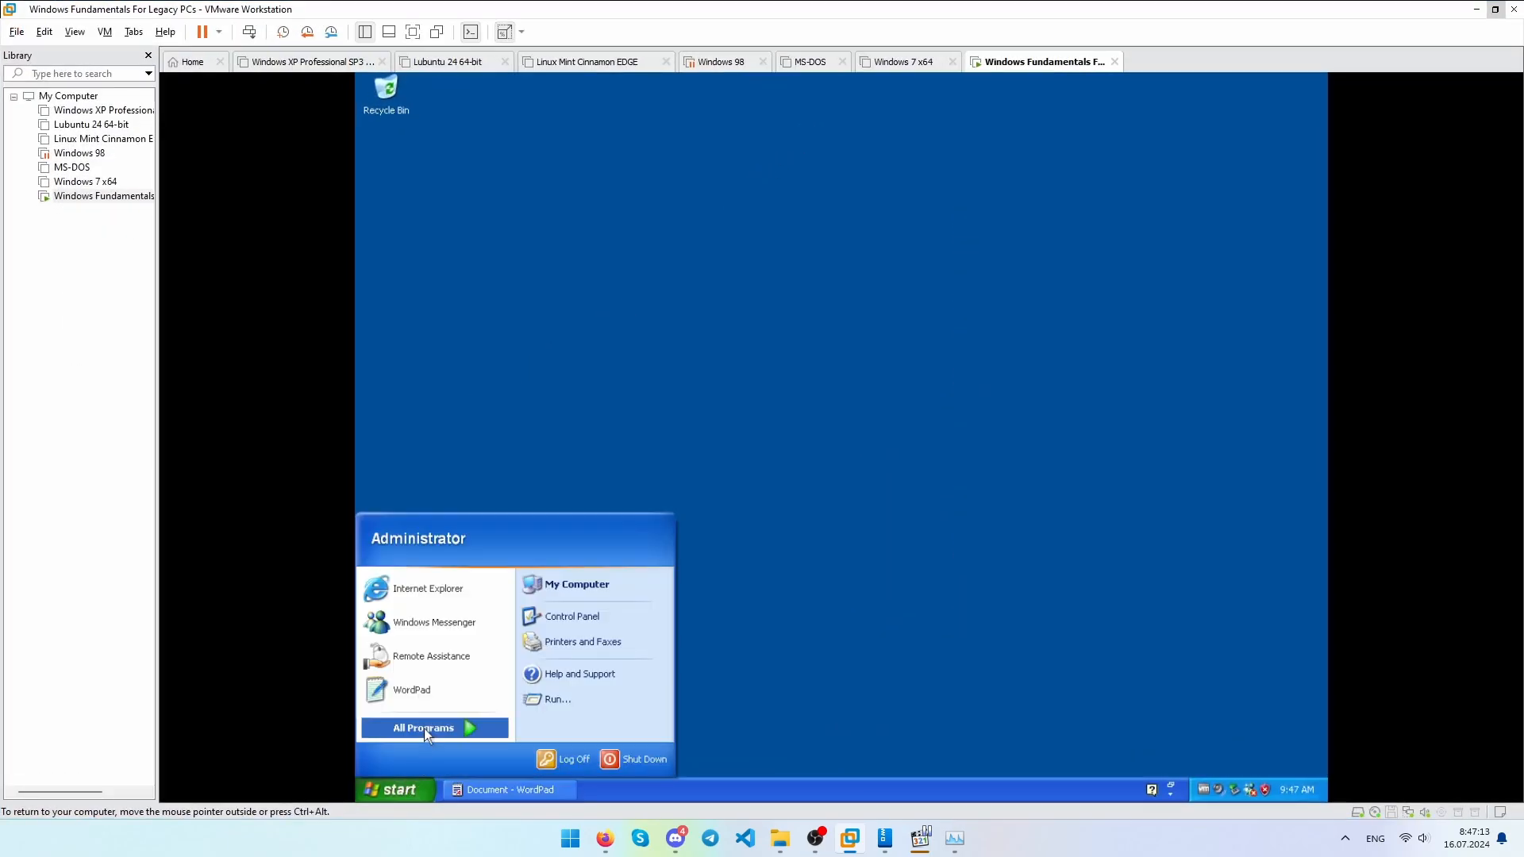
{"action": "key", "text": "super+Down"}
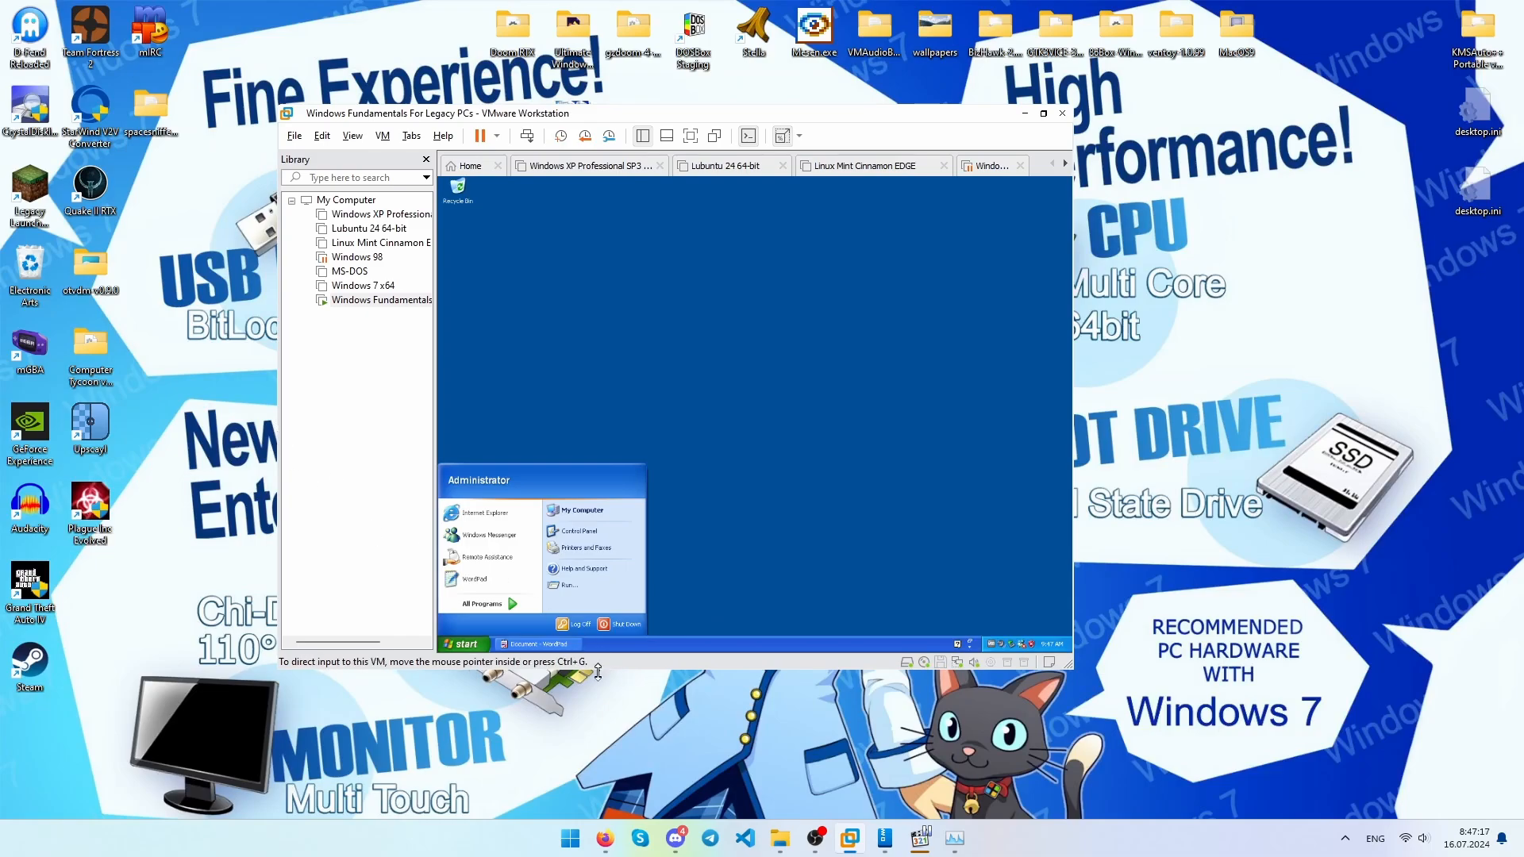
{"action": "left_click_drag", "start_coordinate": [598, 670], "coordinate": [605, 723]}
{"action": "left_click", "coordinate": [1044, 113]}
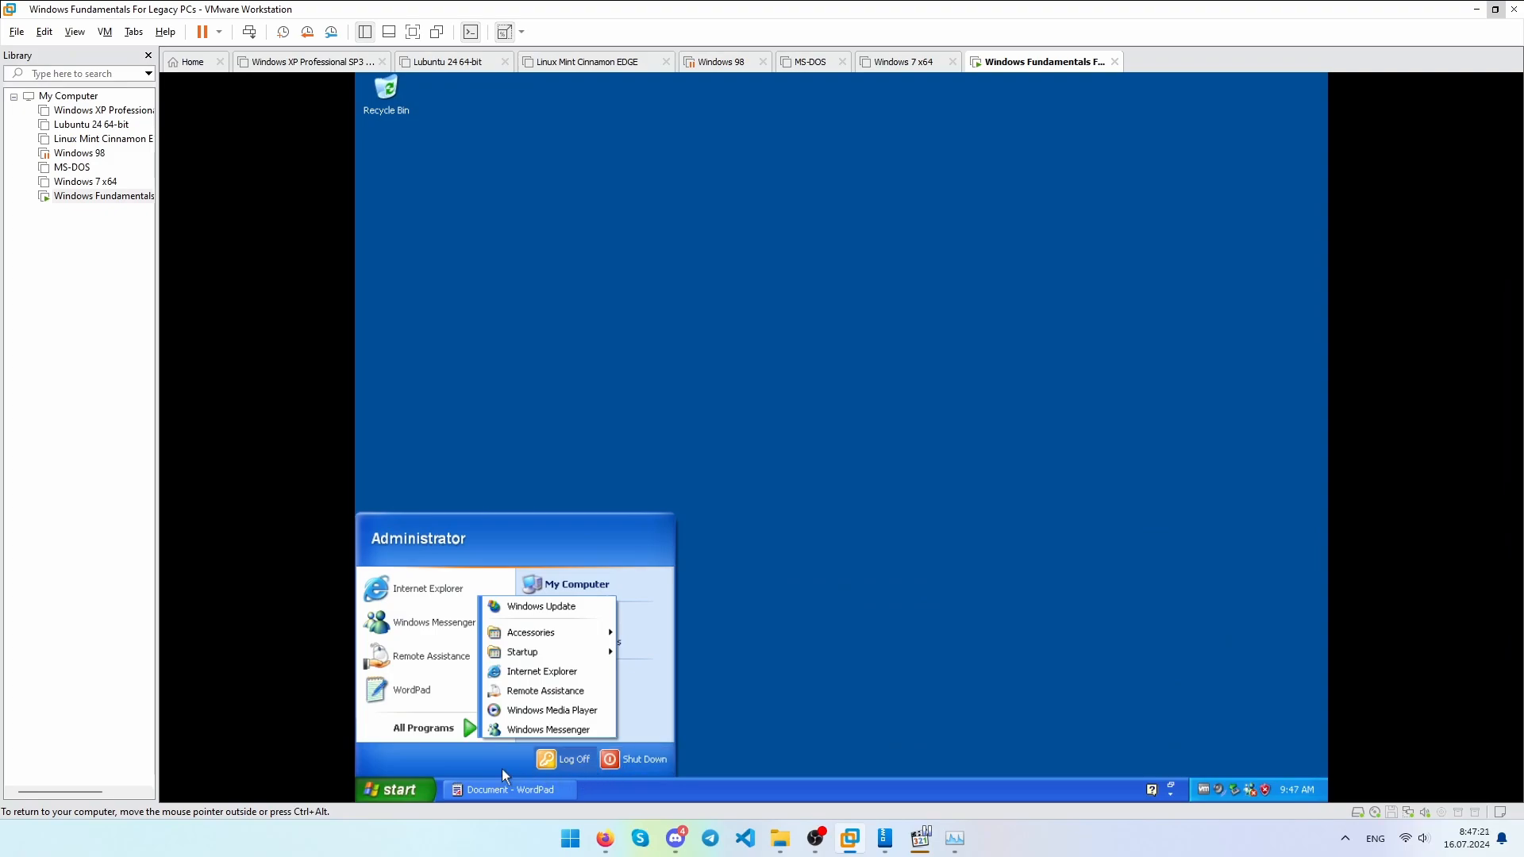
{"action": "left_click", "coordinate": [609, 760]}
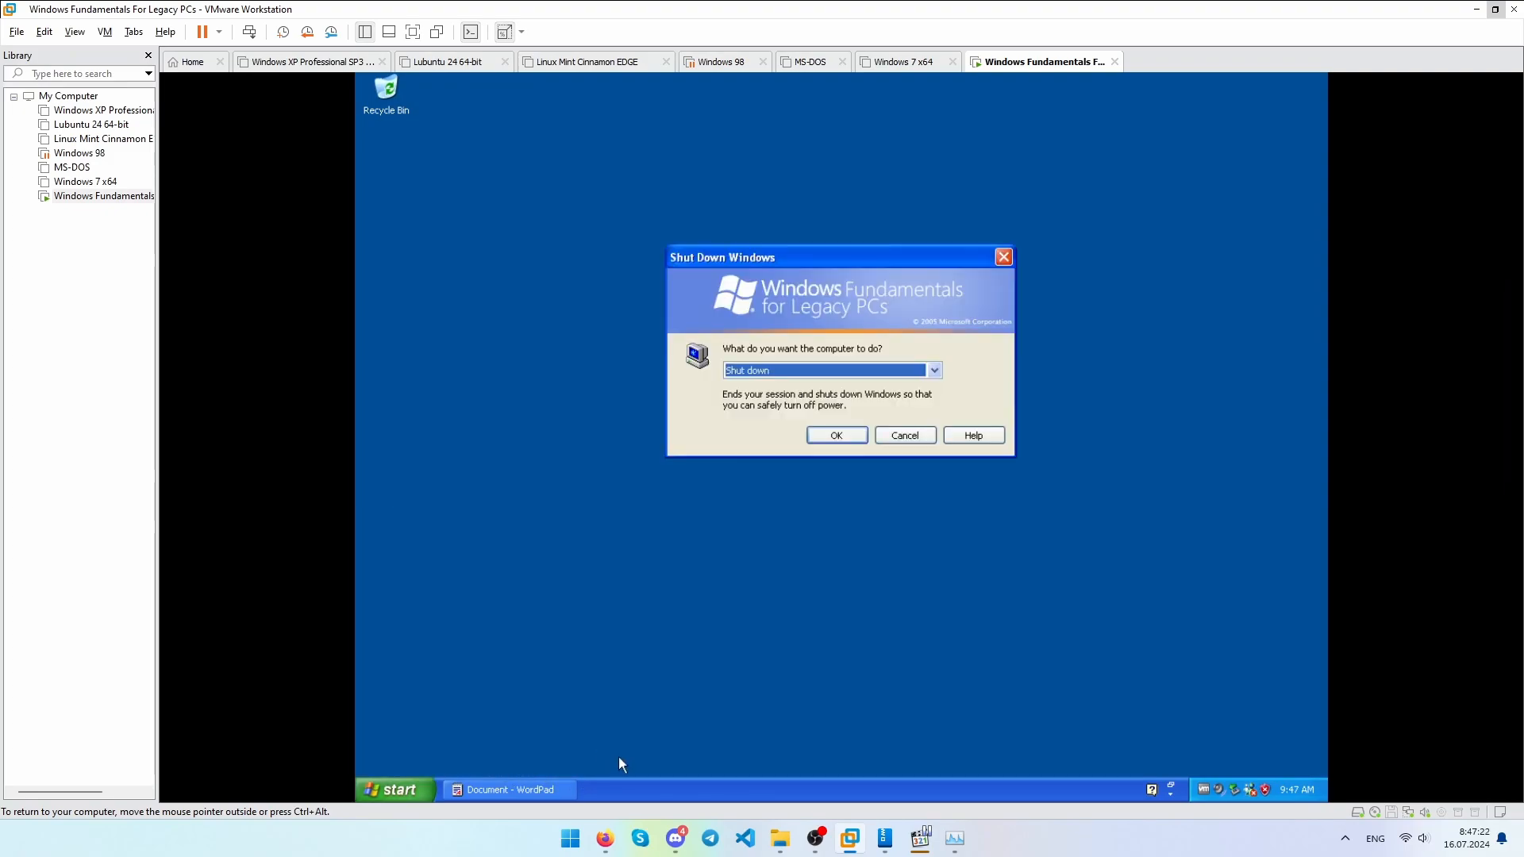
{"action": "left_click", "coordinate": [864, 436]}
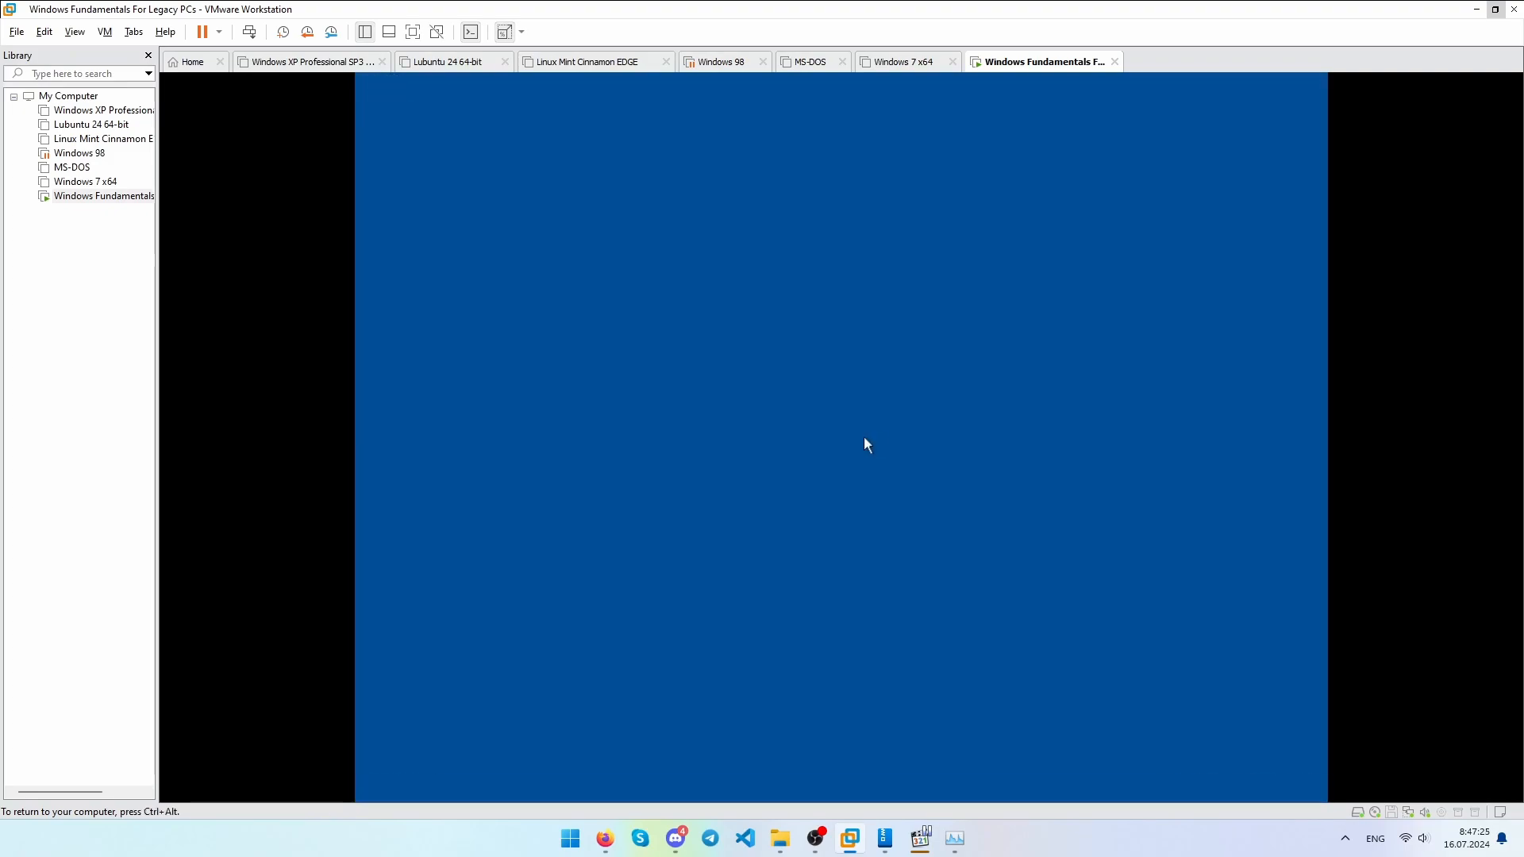